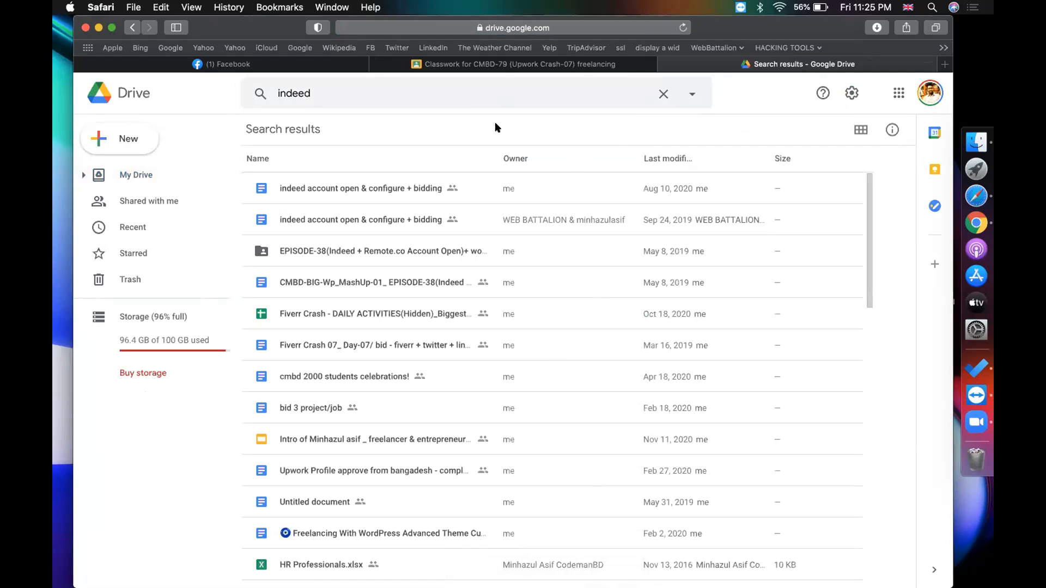
Search Google Drive for "people per hour"
click(332, 87)
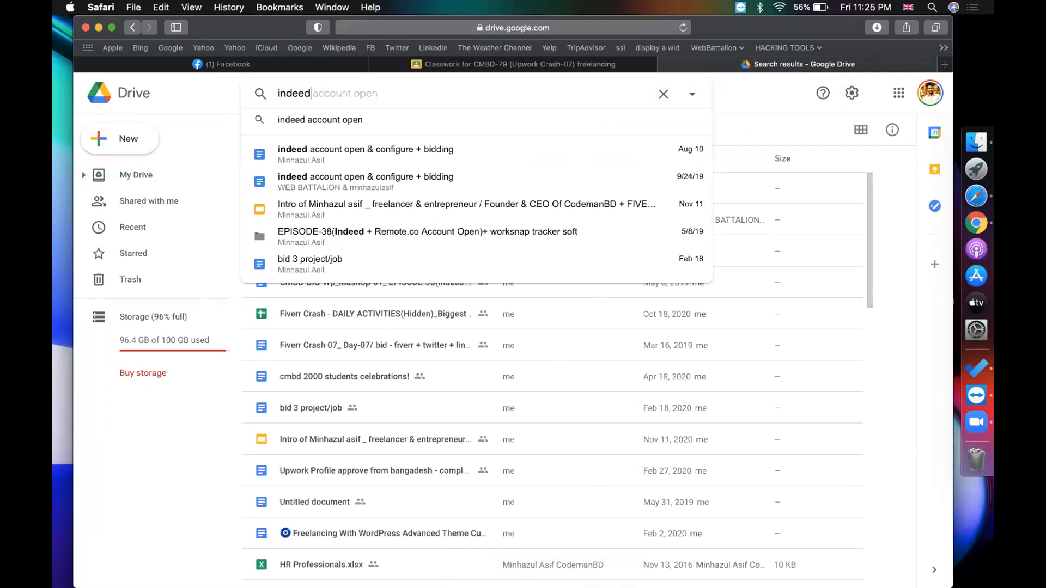
key(super+z)
text(ap)
key(super+a)
text(people)
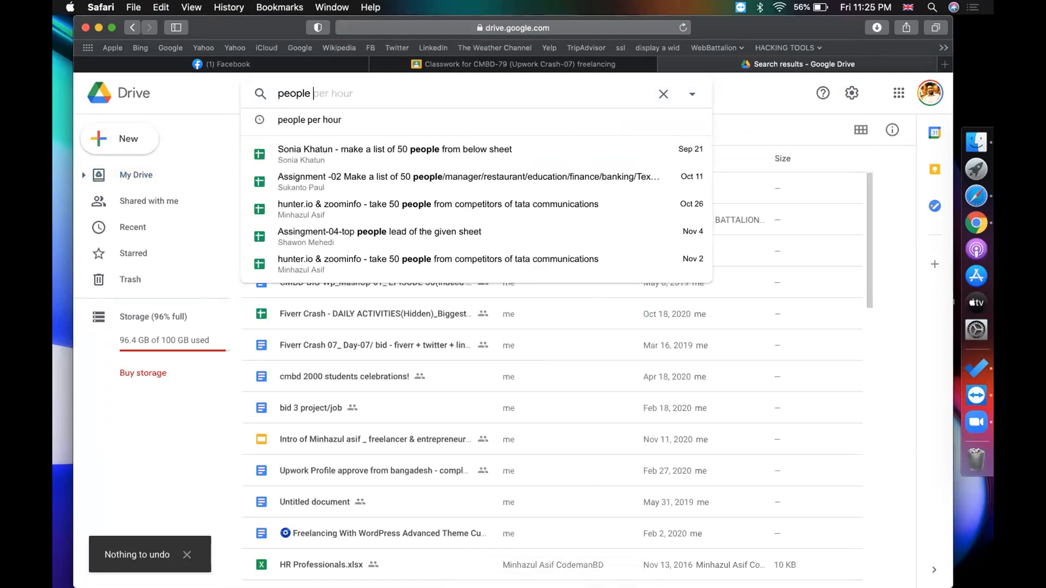
text( per hour)
key(Return)
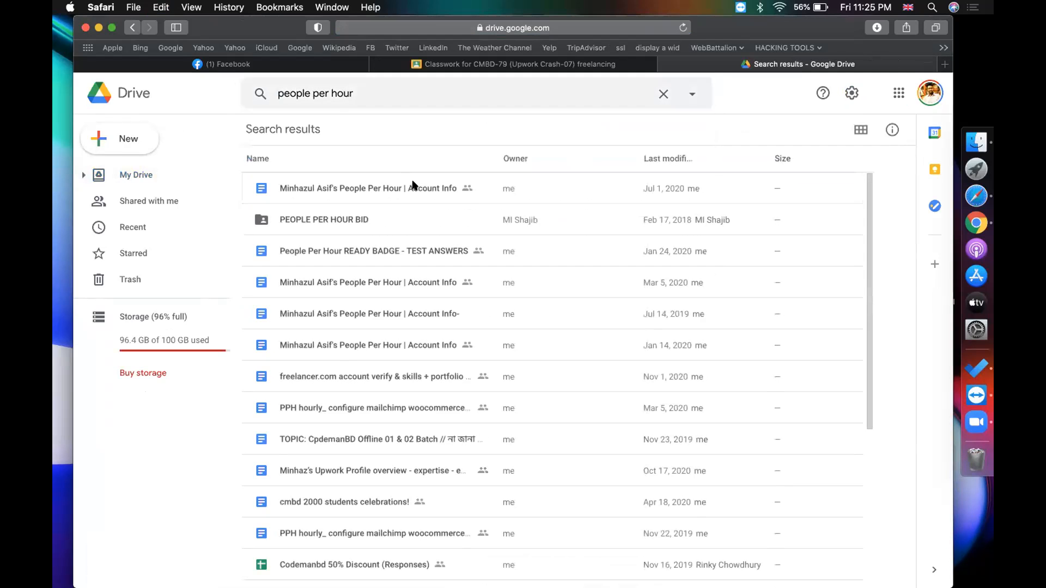
Open the People Per Hour account info document last modified Jul 1, 2020 and copy its web address
double_click(410, 187)
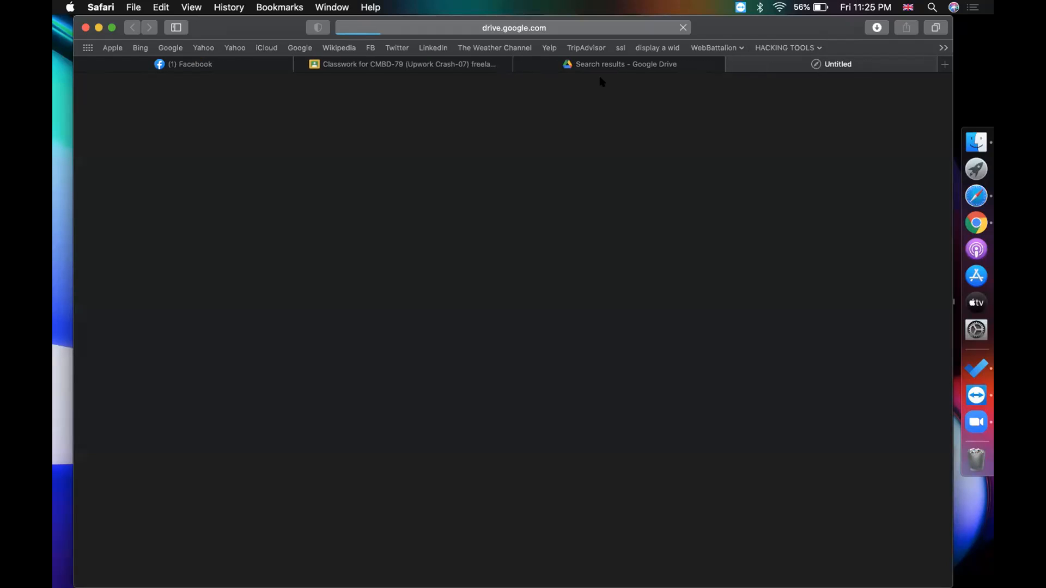
mouse_move(669, 67)
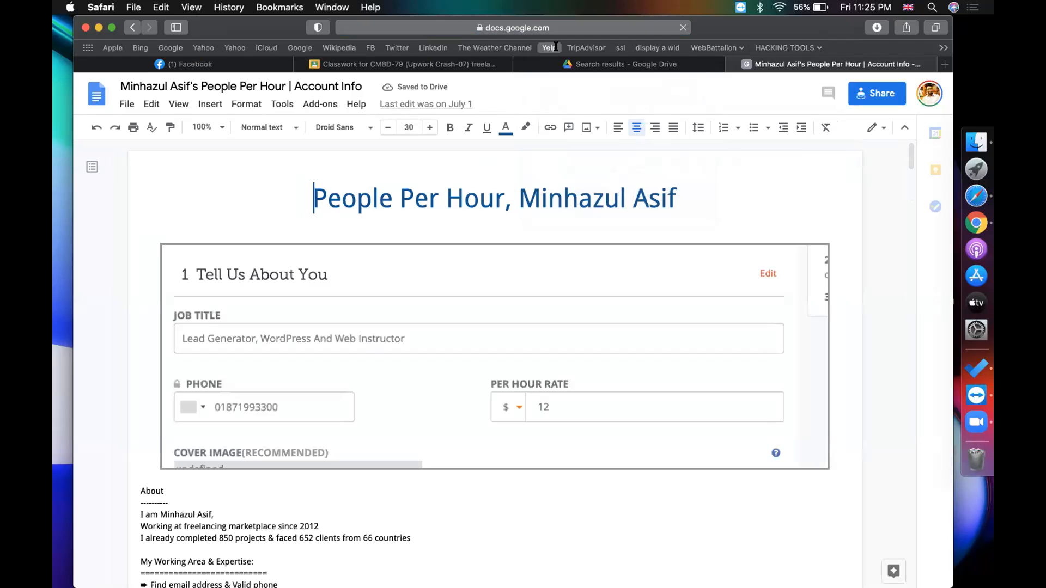
click(582, 31)
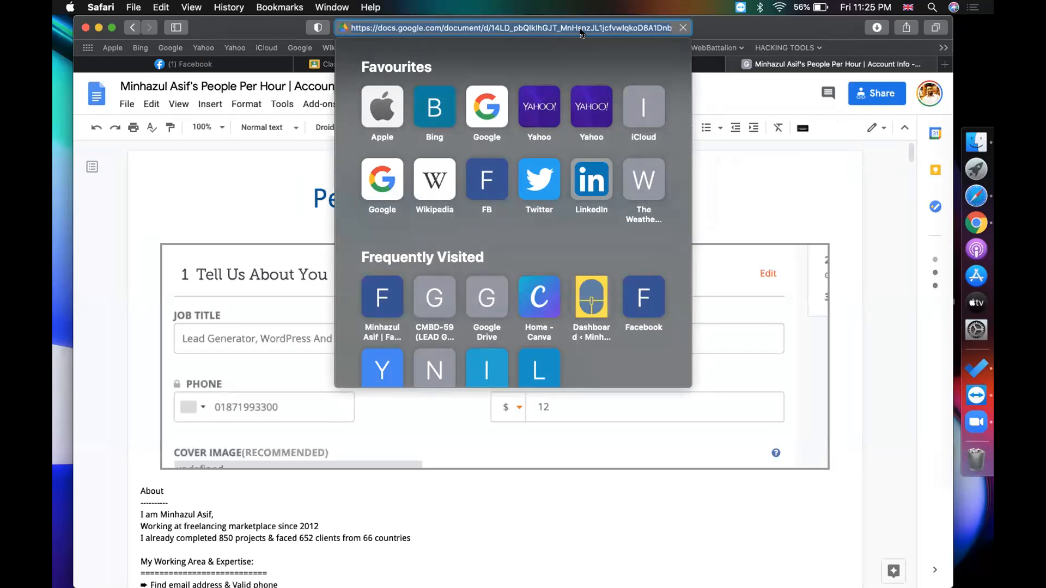
click(758, 197)
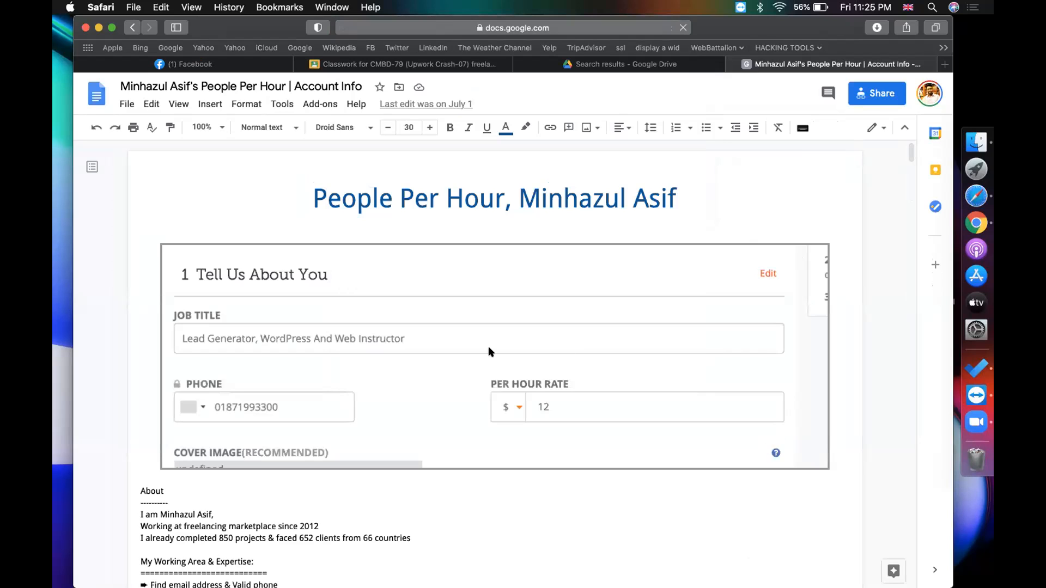
Add a topic named "epi-08(people per hour)" to the CMBD-79 (Upwork Crash-07) classwork in Google Classroom
click(372, 62)
click(273, 143)
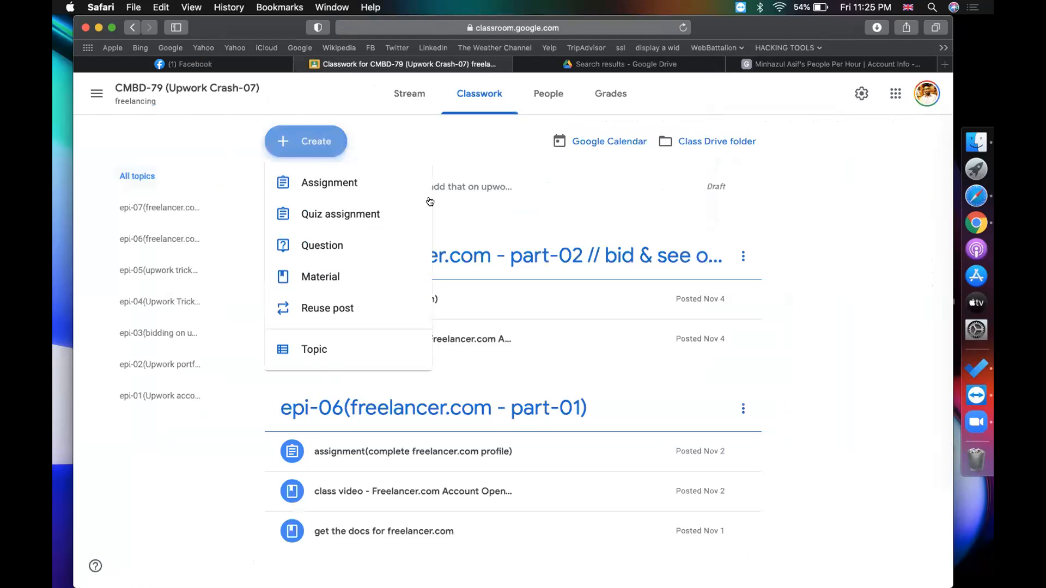
click(334, 348)
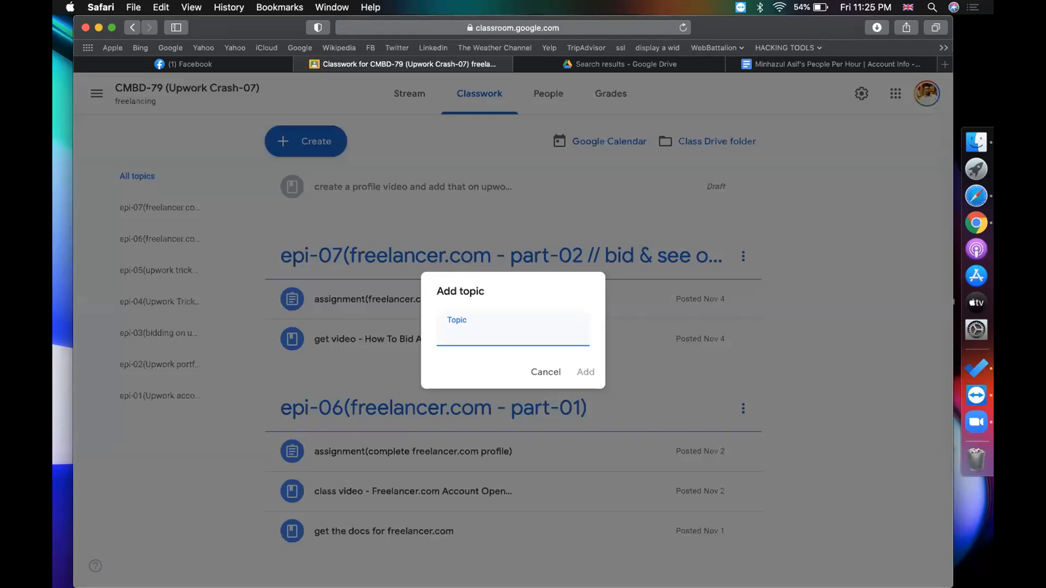
text(ep)
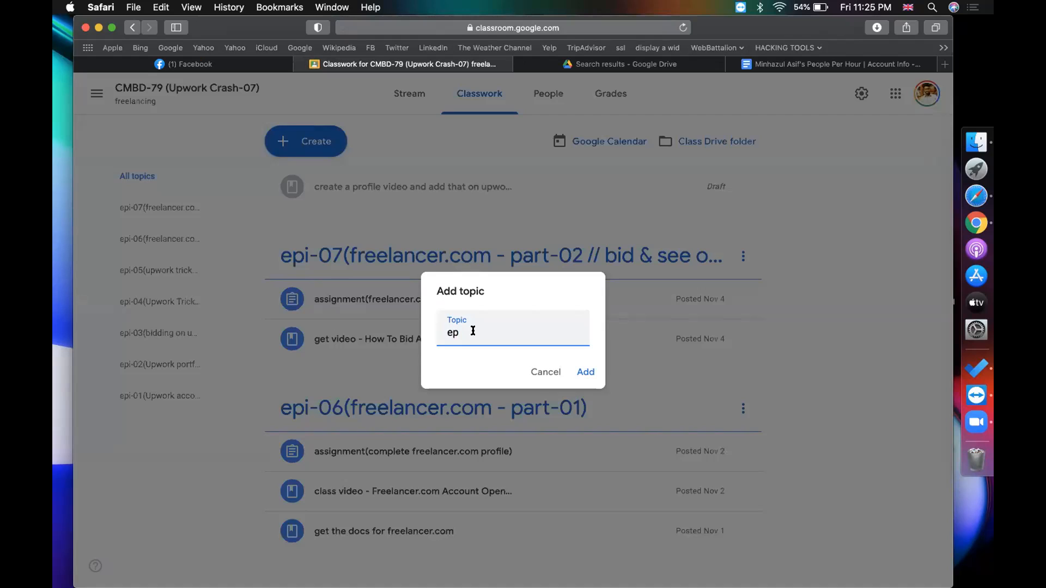
text(i-08()
text(people per hour))
key(Return)
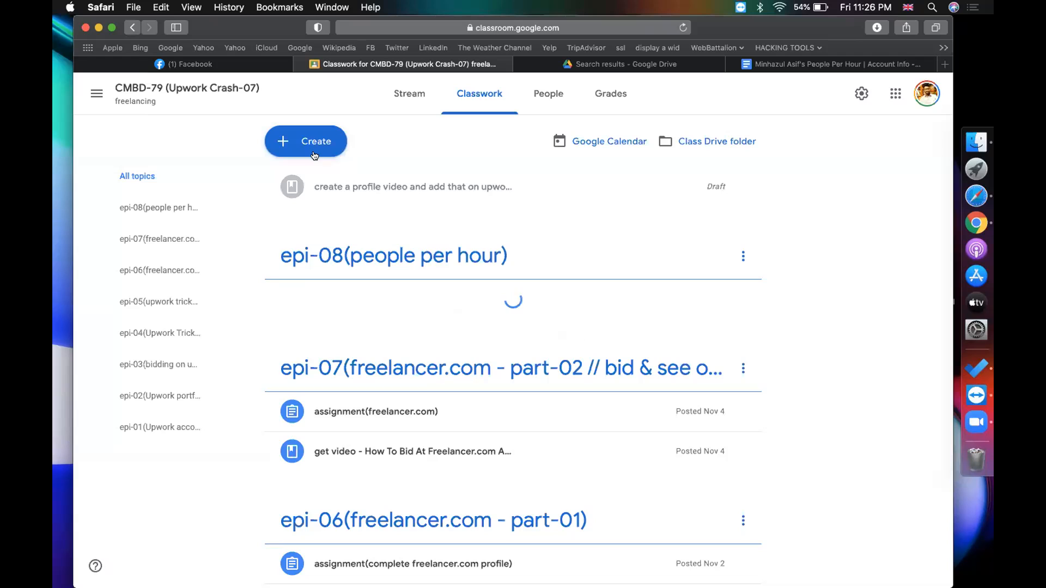
Create a new classwork material with the title "get sheet for PPH"
click(314, 155)
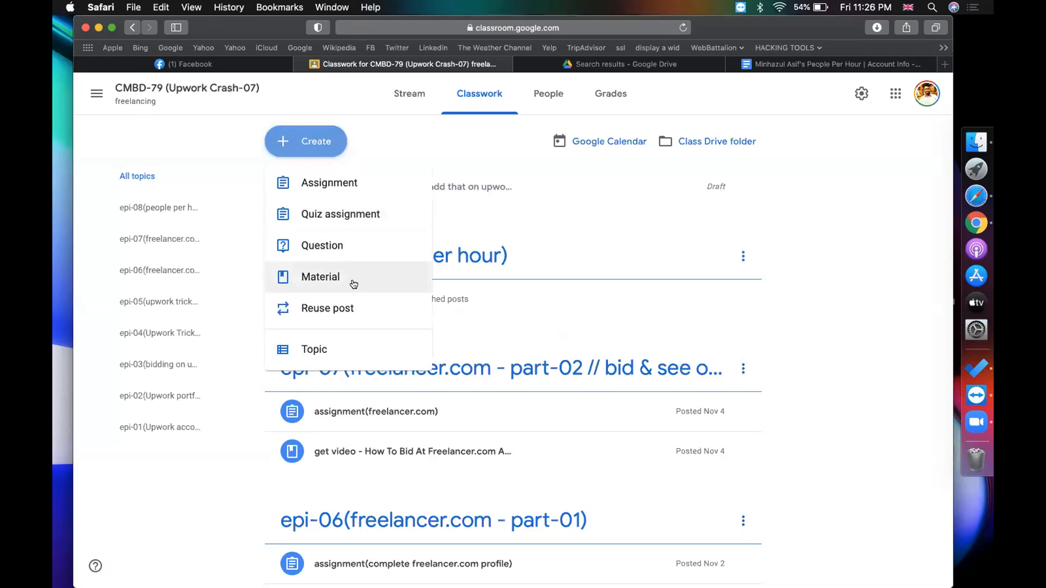
click(353, 275)
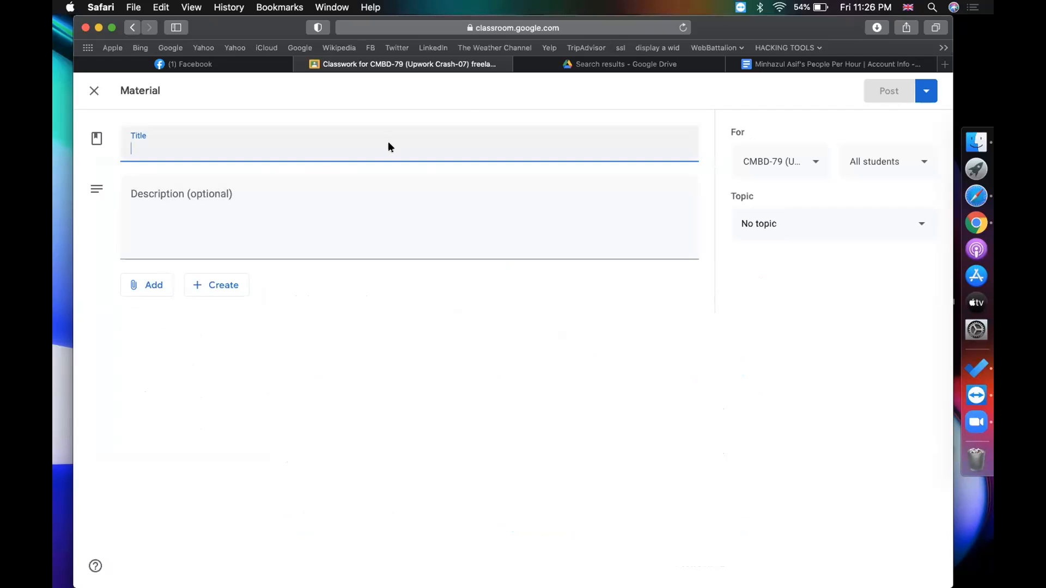
text(get sheet )
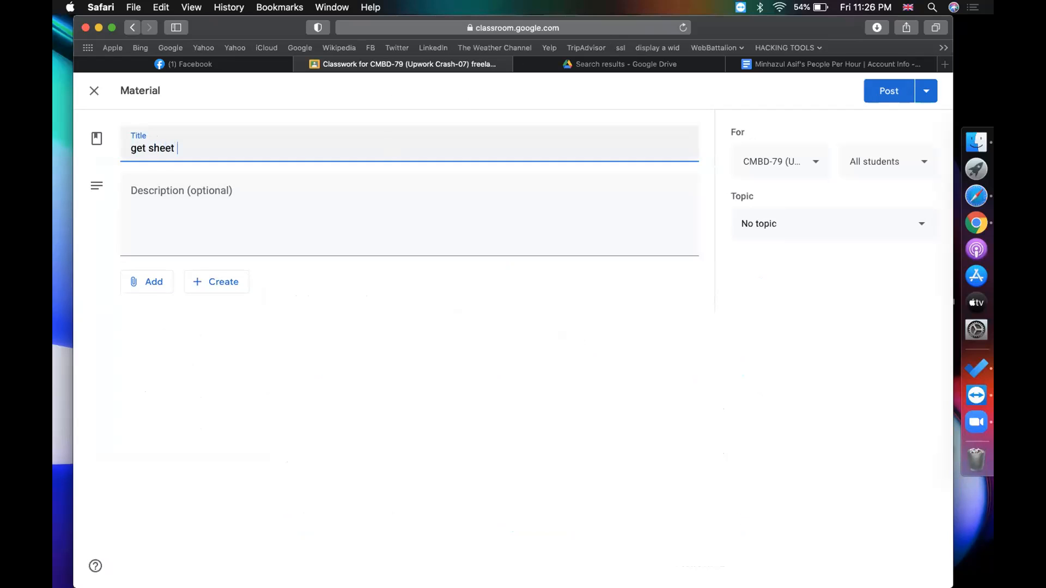
text(for ppt)
key(BackSpace)
key(BackSpace)
key(BackSpace)
key(BackSpace)
text(PPH)
Attach the copied People Per Hour document to the material as a link
click(136, 280)
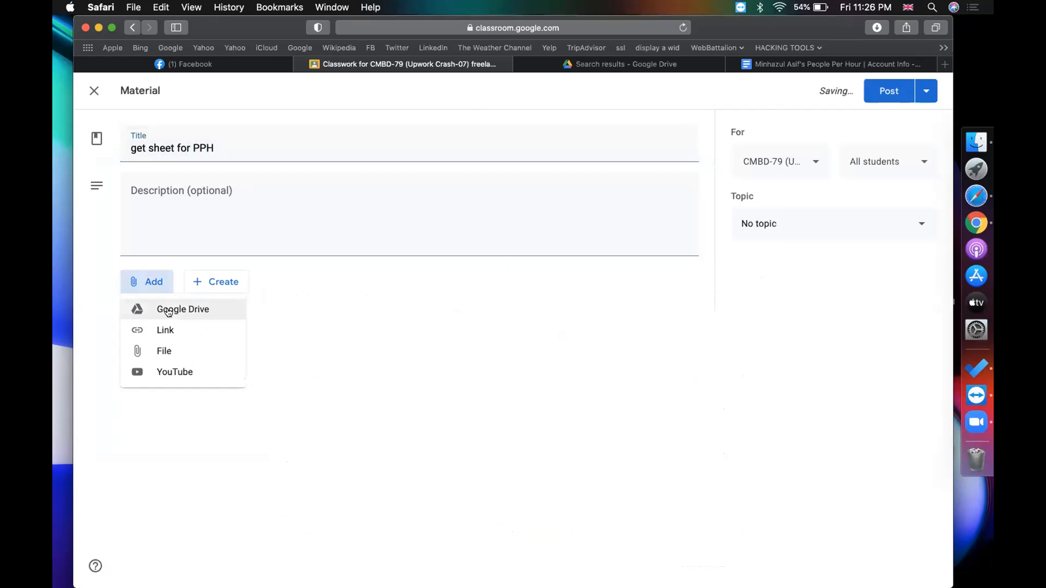
click(166, 329)
key(super+v)
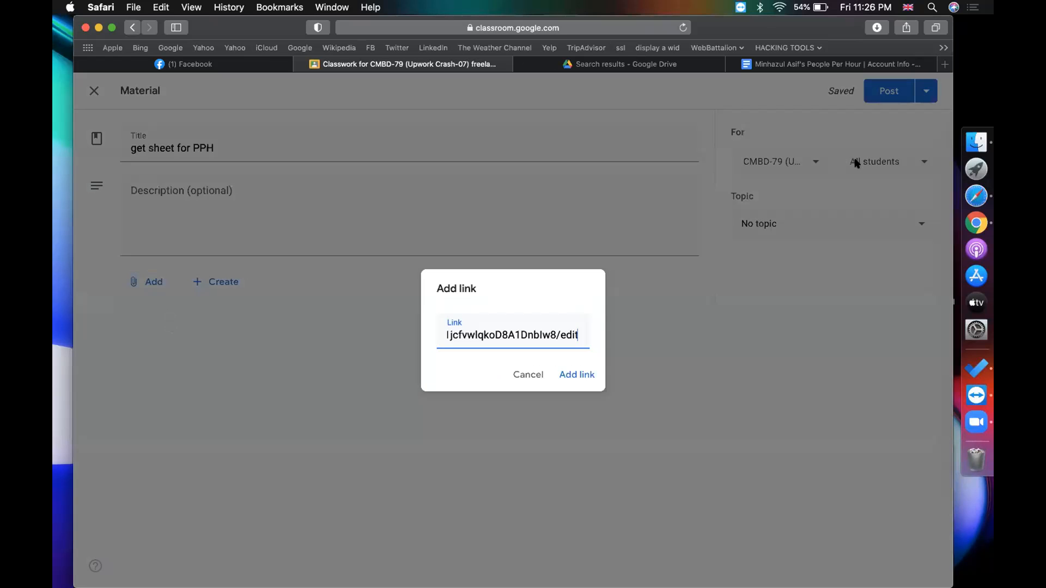
key(Return)
Assign the material to the topic "epi-08(people per hour)" and post it
click(854, 238)
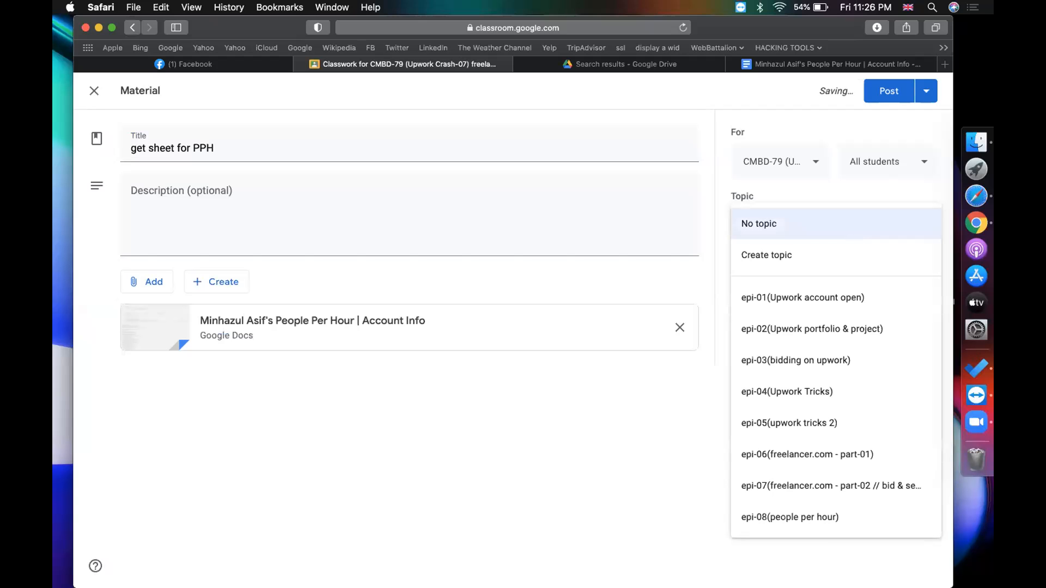
click(828, 519)
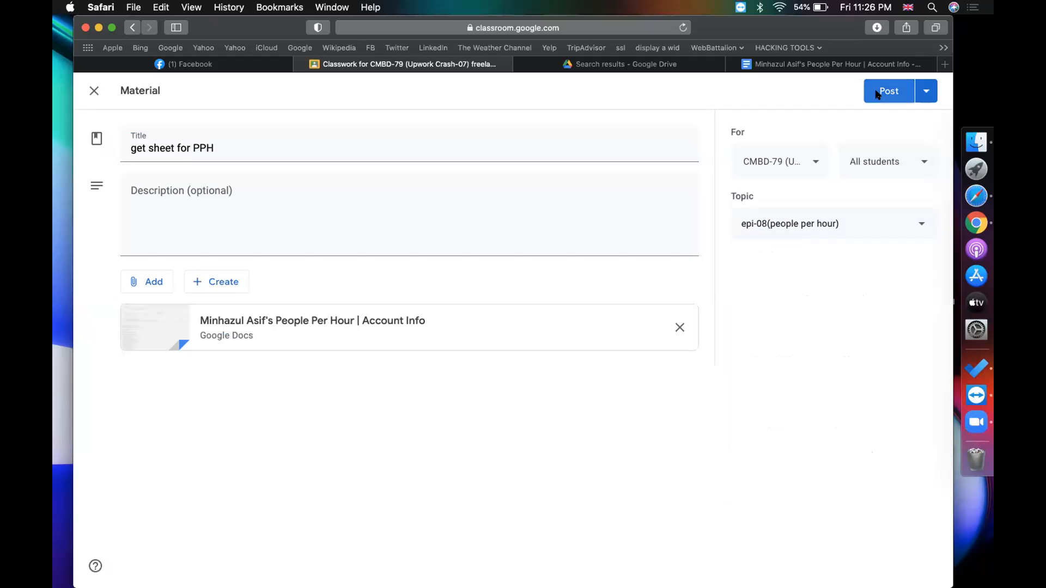
click(877, 93)
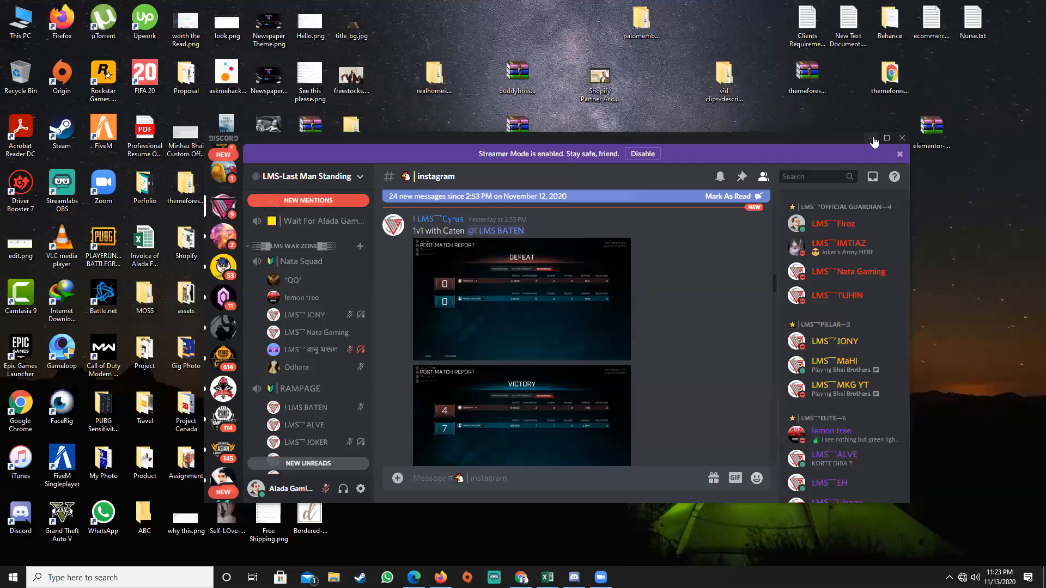
Leave Discord, switch to Chrome and load peopleperhour.com in the new tab
click(872, 139)
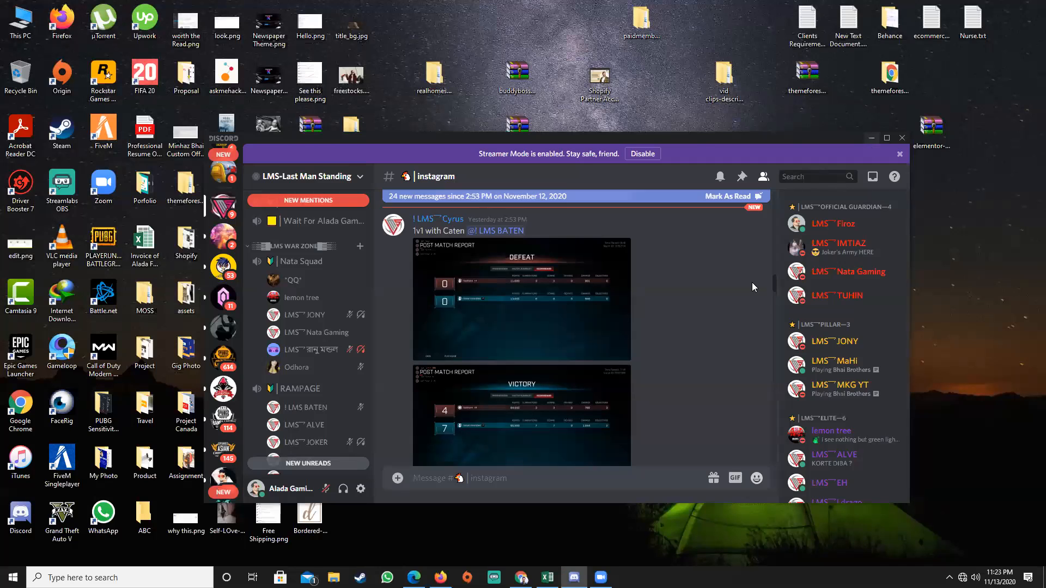
key(alt+Tab)
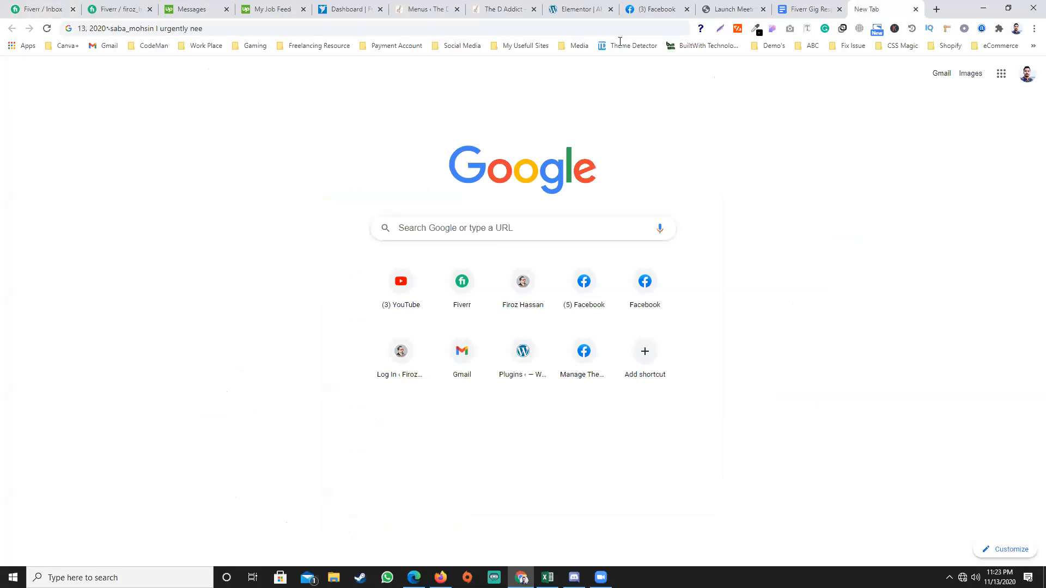
click(542, 25)
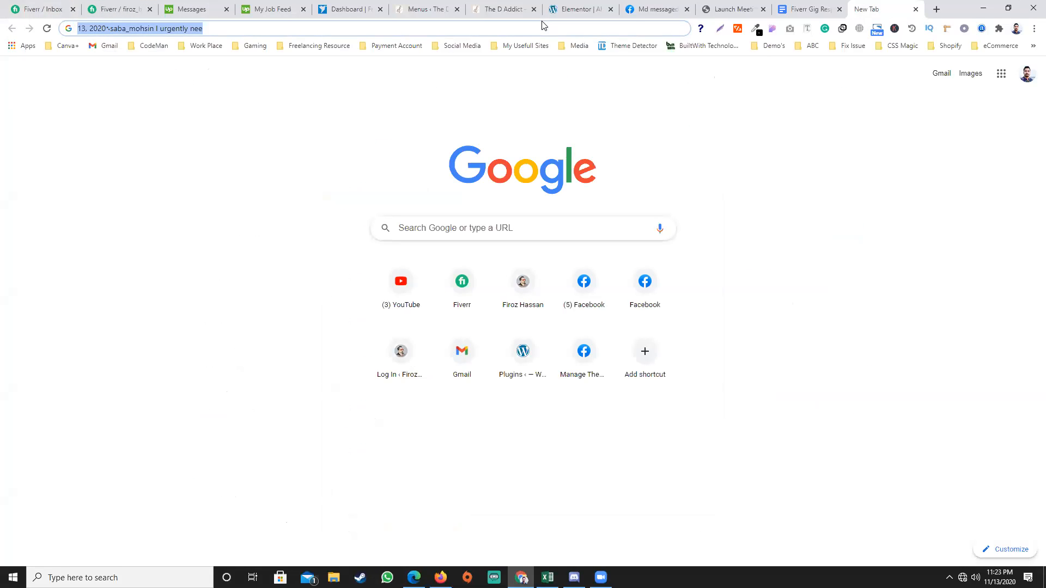
text(peopleperhour.com)
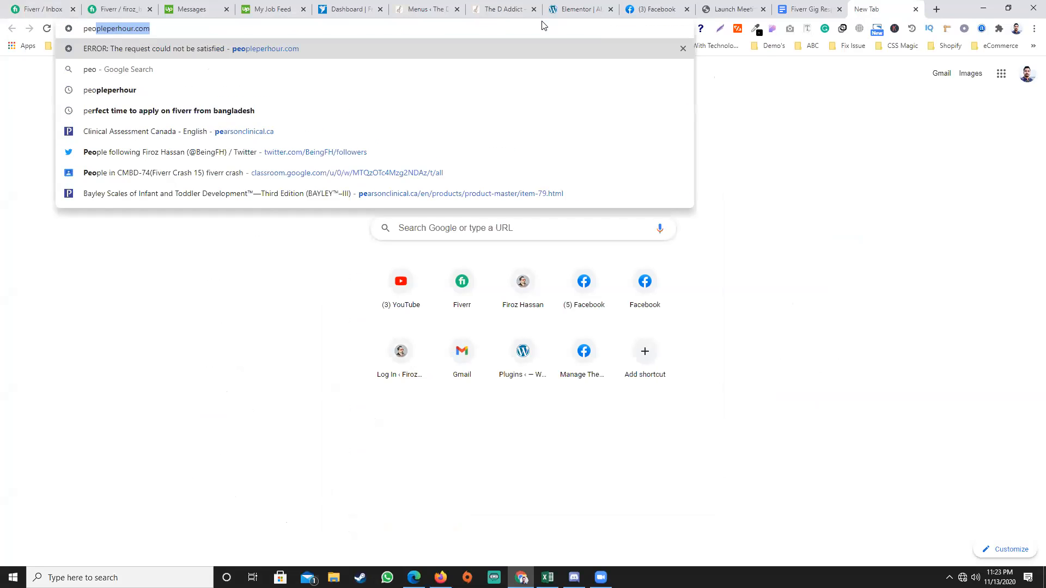
key(Return)
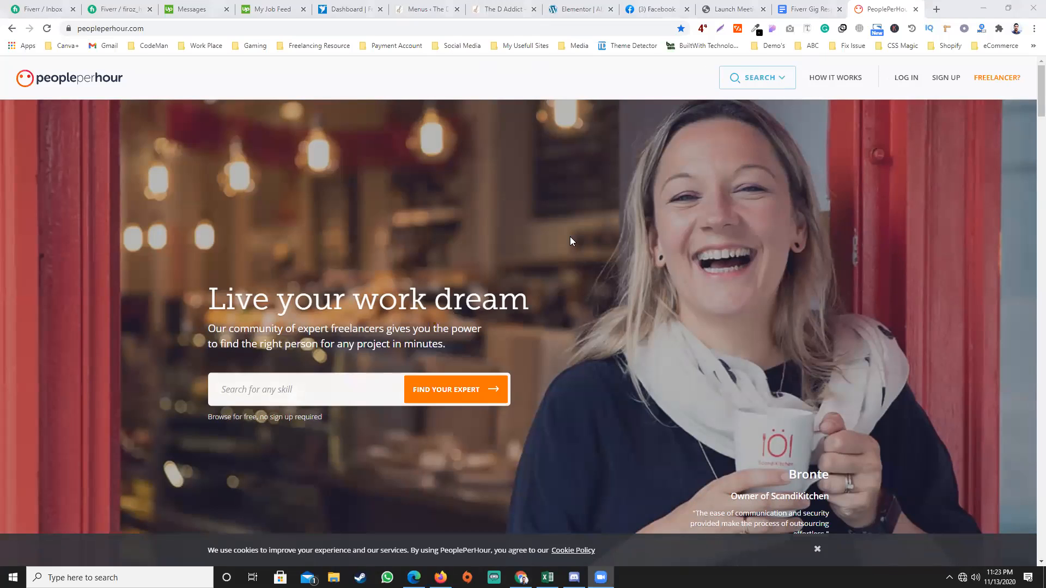
On PeoplePerHour's registration page, choose to work as a freelancer and sign up with email
click(728, 209)
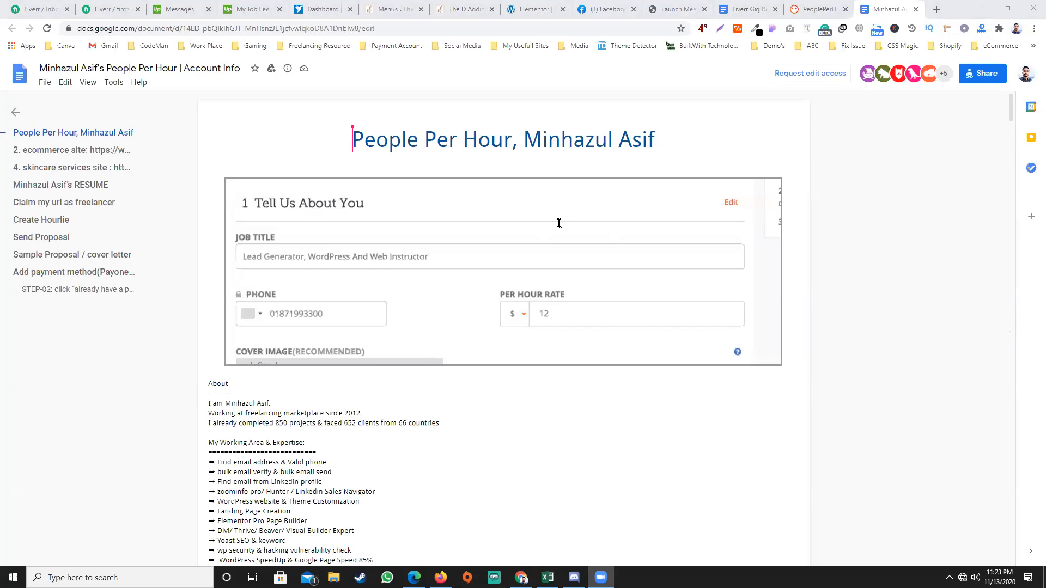
click(828, 8)
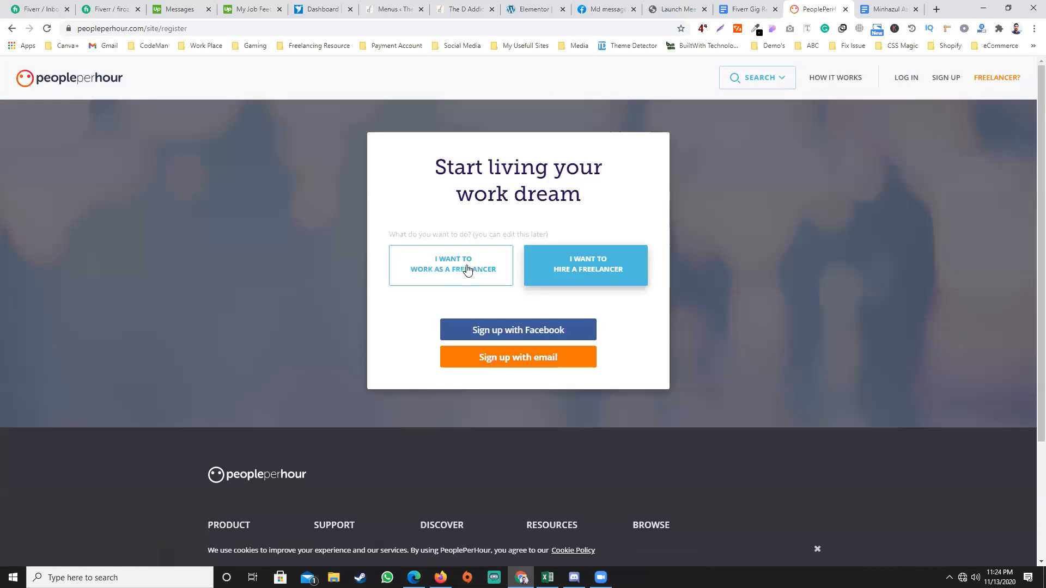
click(467, 268)
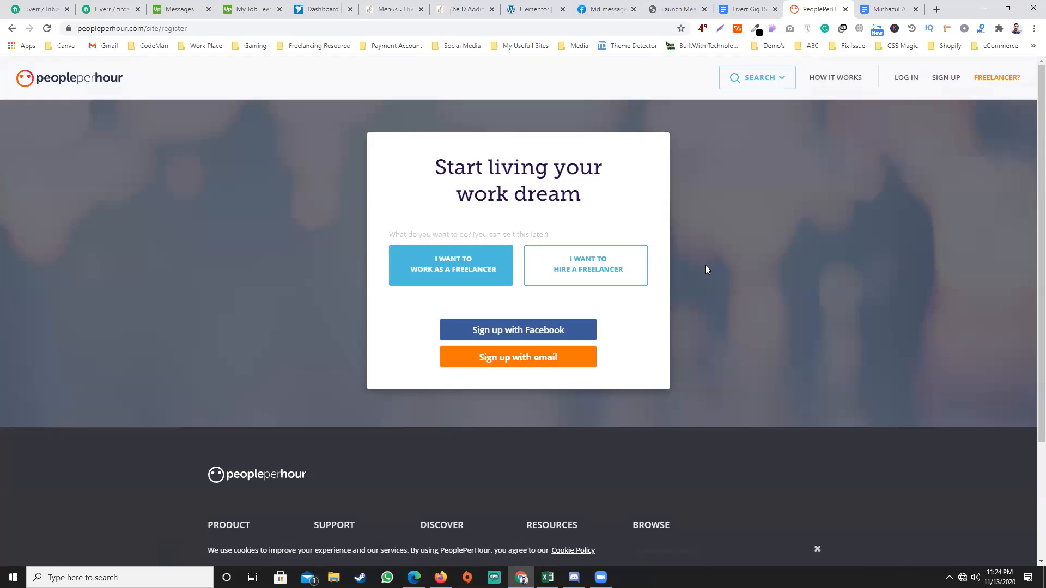
click(513, 362)
scroll(595, 334, down, 1)
Fill in the first name, last name, email and account password, and submit the freelancer sign-up
click(436, 266)
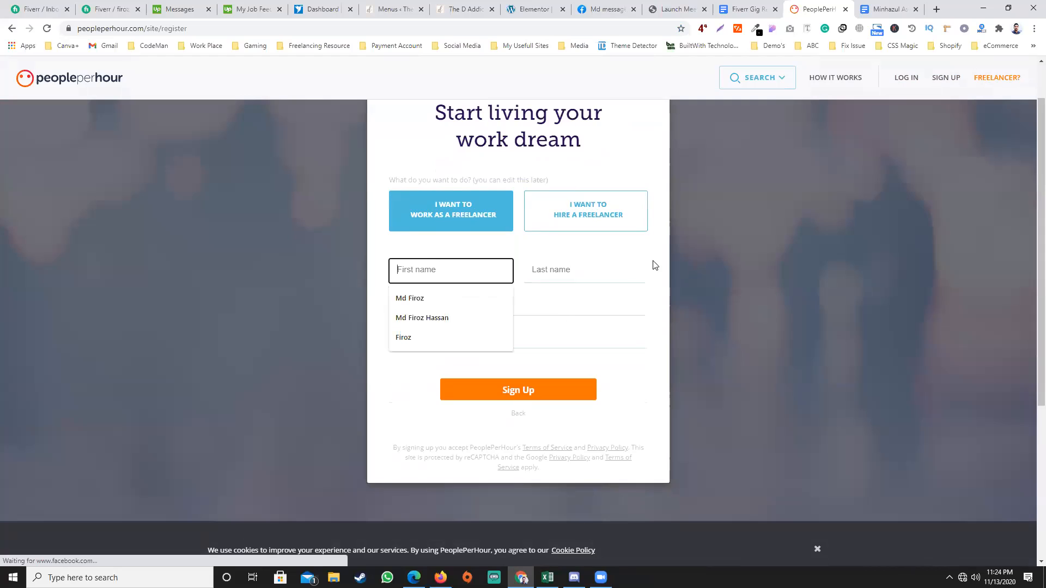
click(490, 296)
click(556, 281)
click(541, 298)
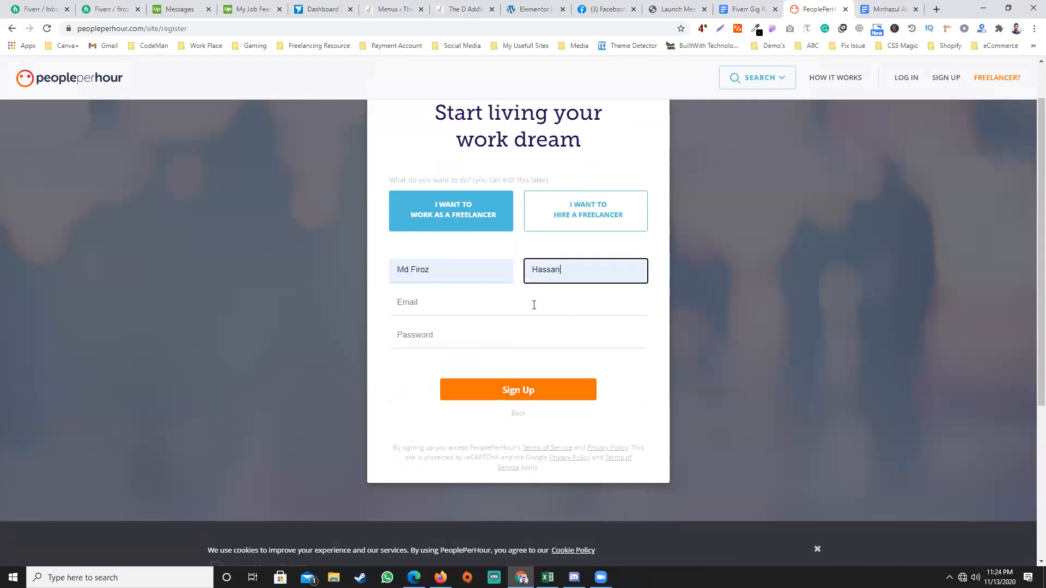
click(469, 305)
click(451, 331)
click(450, 338)
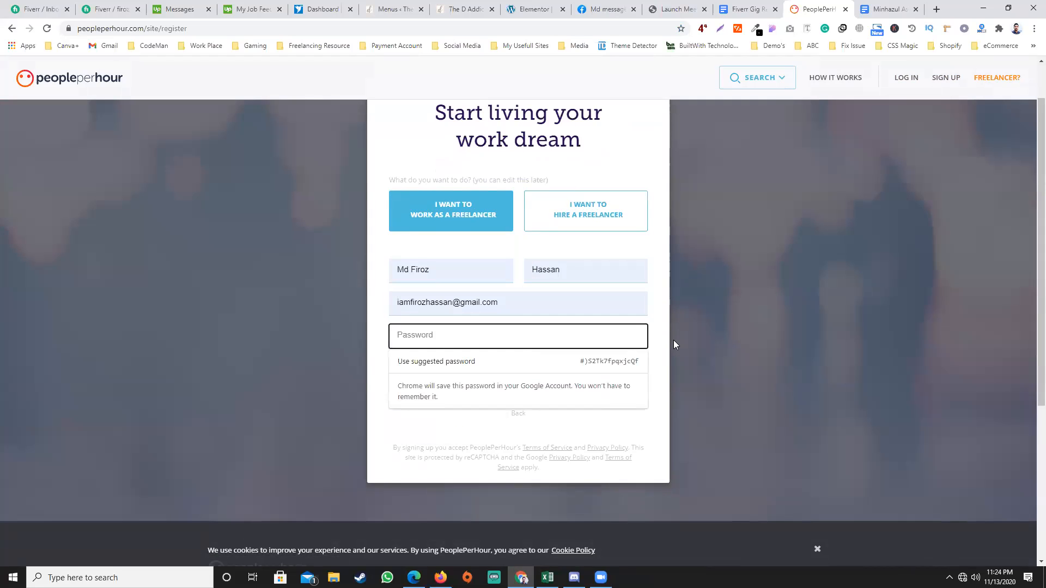
text(**********)
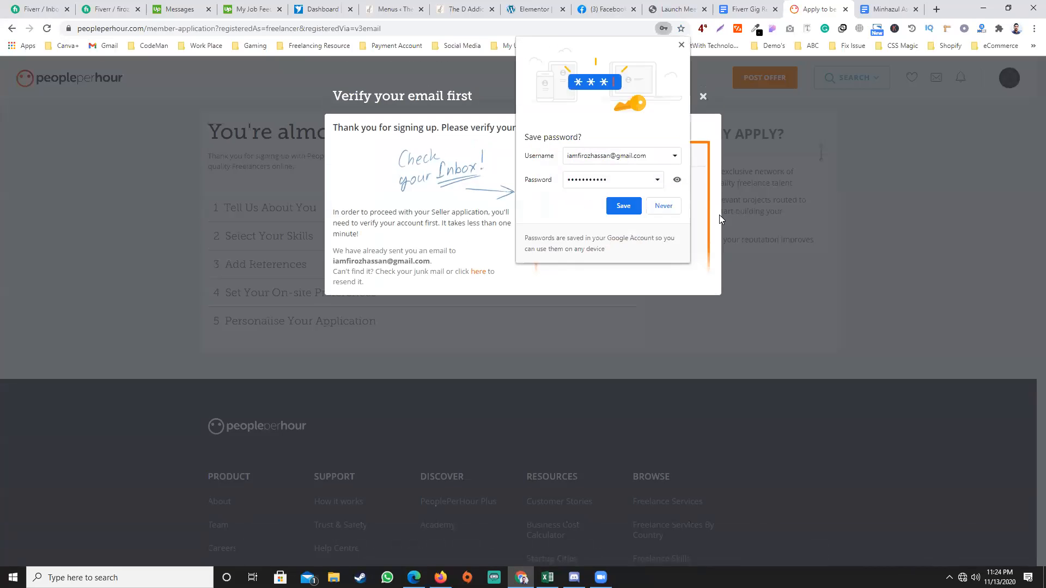
Dismiss the password-saving and email verification prompts, and open the Tell Us About You section for editing
click(662, 206)
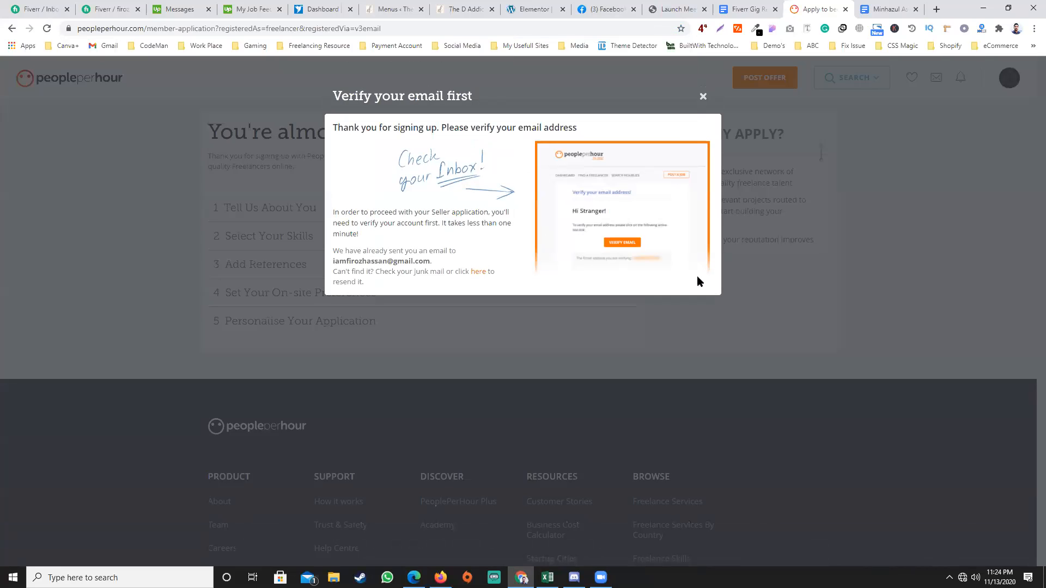
click(703, 97)
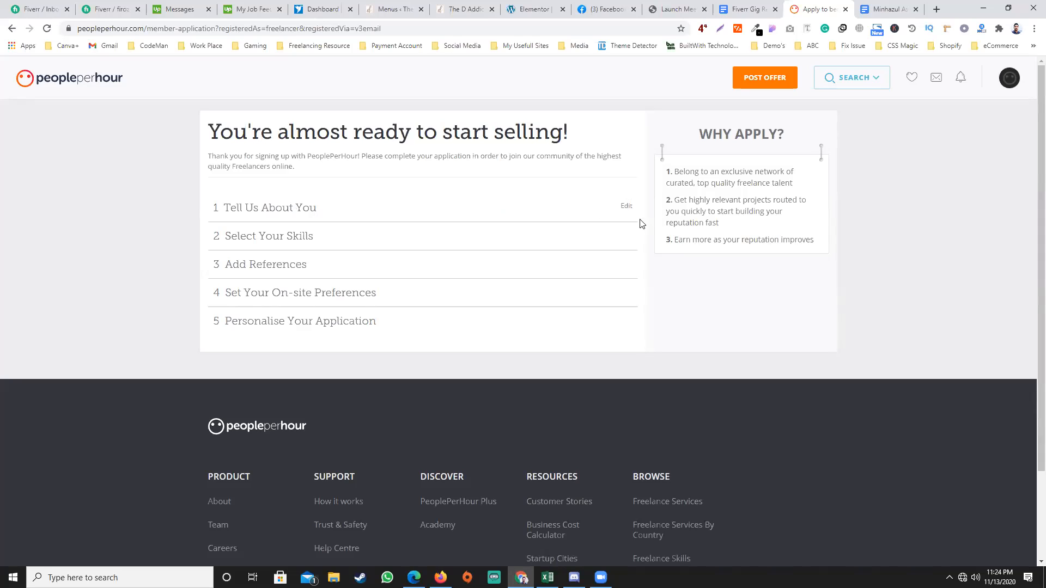
double_click(626, 206)
click(331, 206)
Switch to the People Per Hour guide document and move its tab into a separate browser window
click(864, 9)
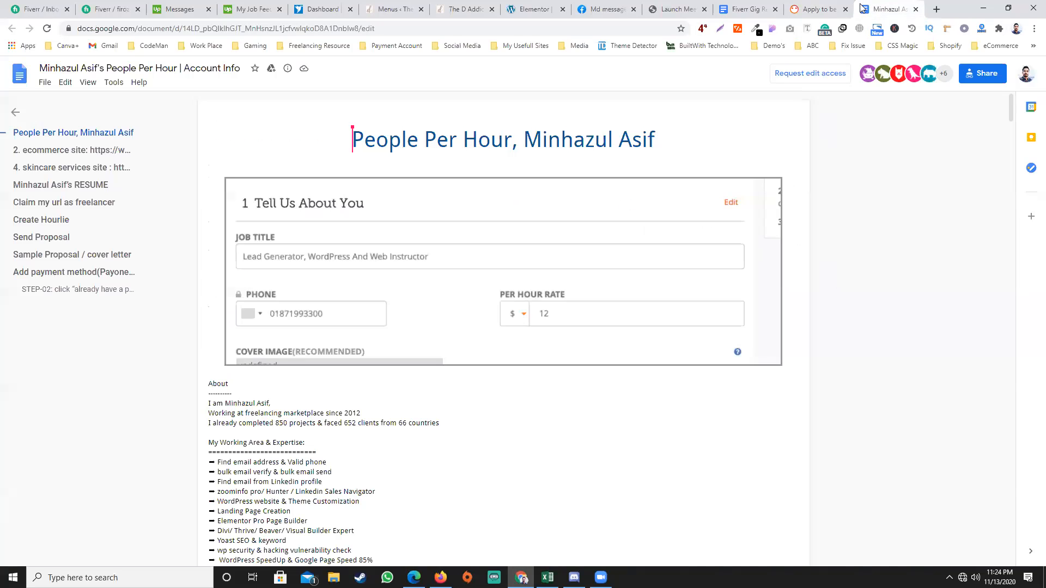
right_click(862, 9)
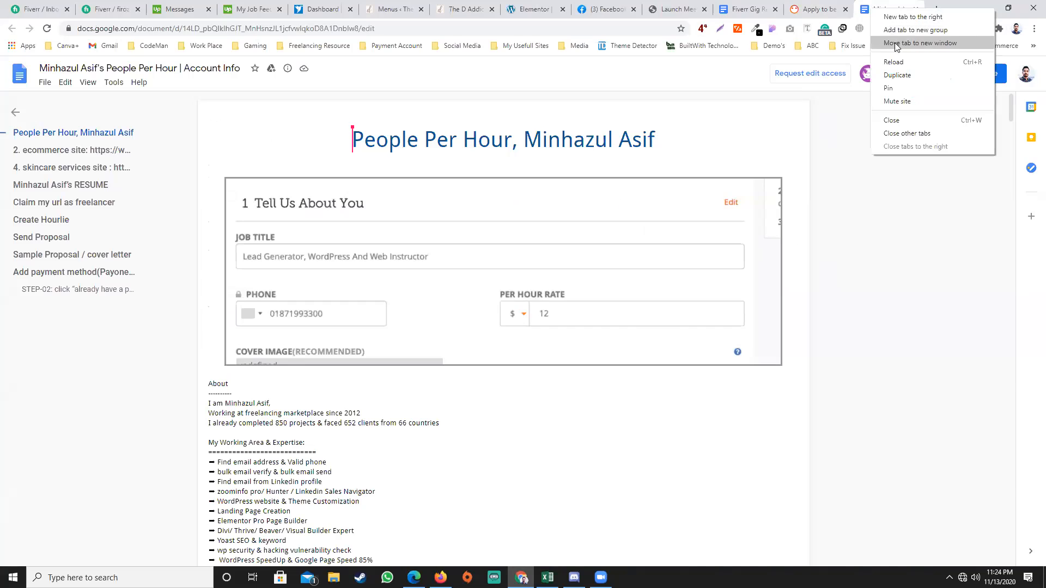
click(895, 43)
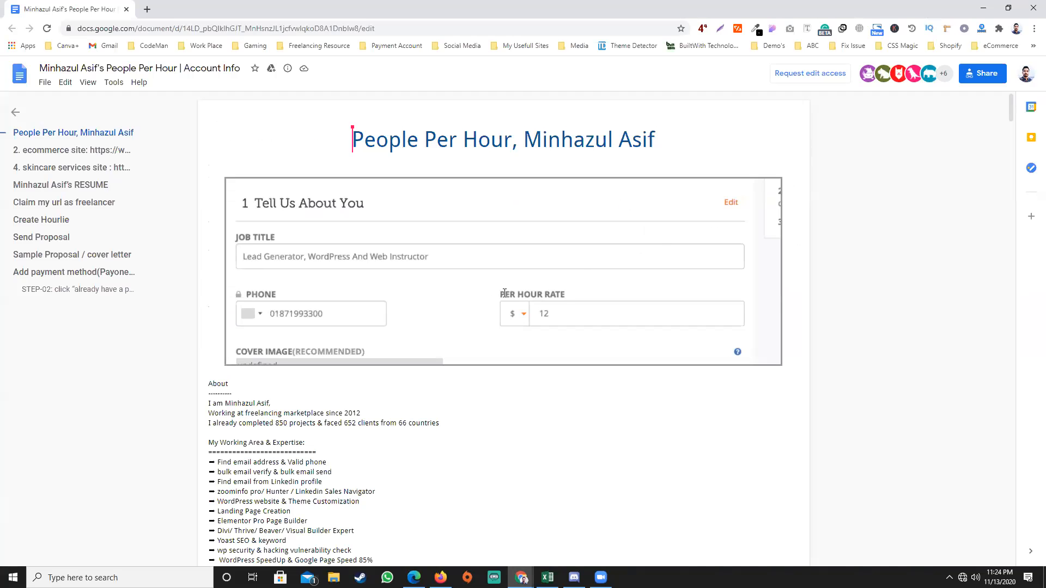
Copy the guide's About text, from the About heading through the end of the working area and expertise list
scroll(504, 293, down, 3)
scroll(360, 313, up, 1)
drag(445, 315, 207, 294)
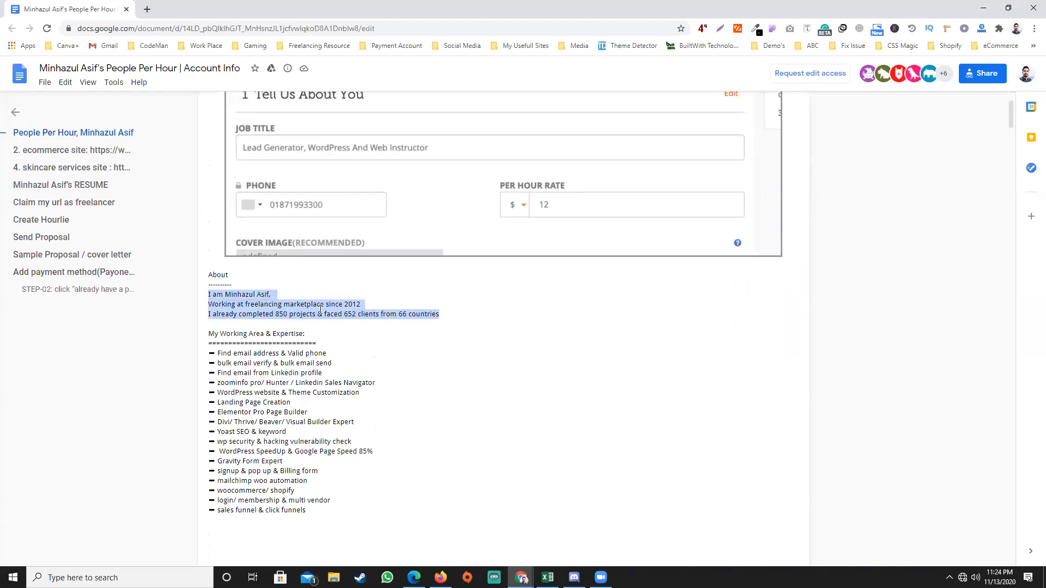
key(alt+Tab)
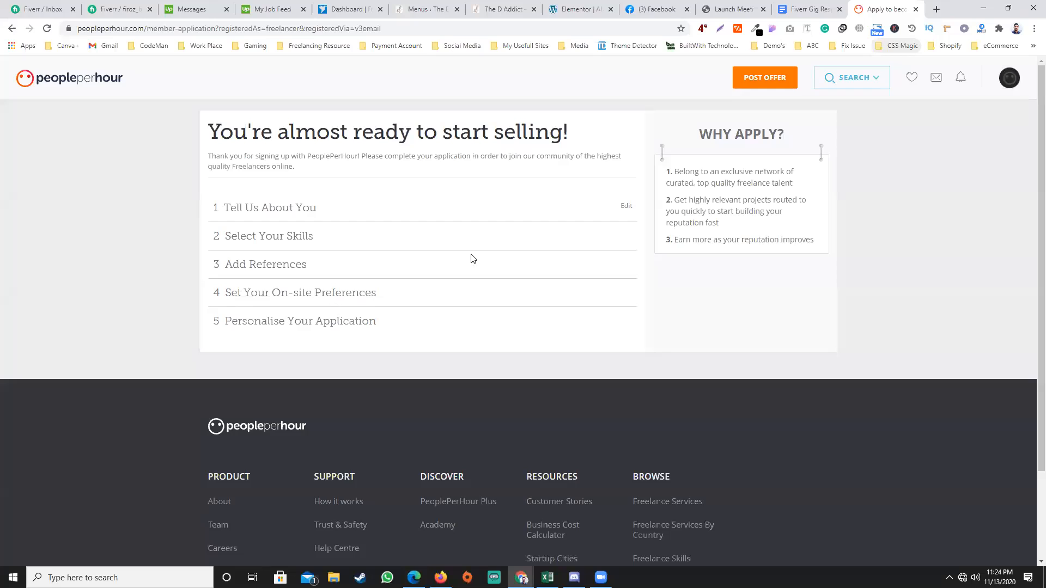
key(alt+Tab)
click(211, 282)
drag(209, 275, 343, 281)
drag(382, 175, 382, 220)
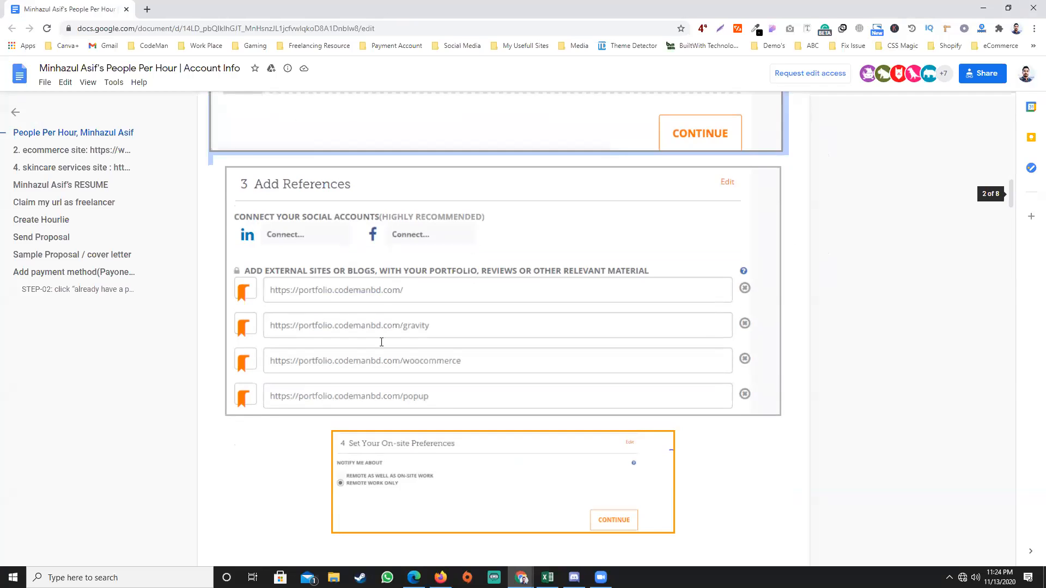
scroll(382, 341, up, 4)
scroll(277, 403, up, 9)
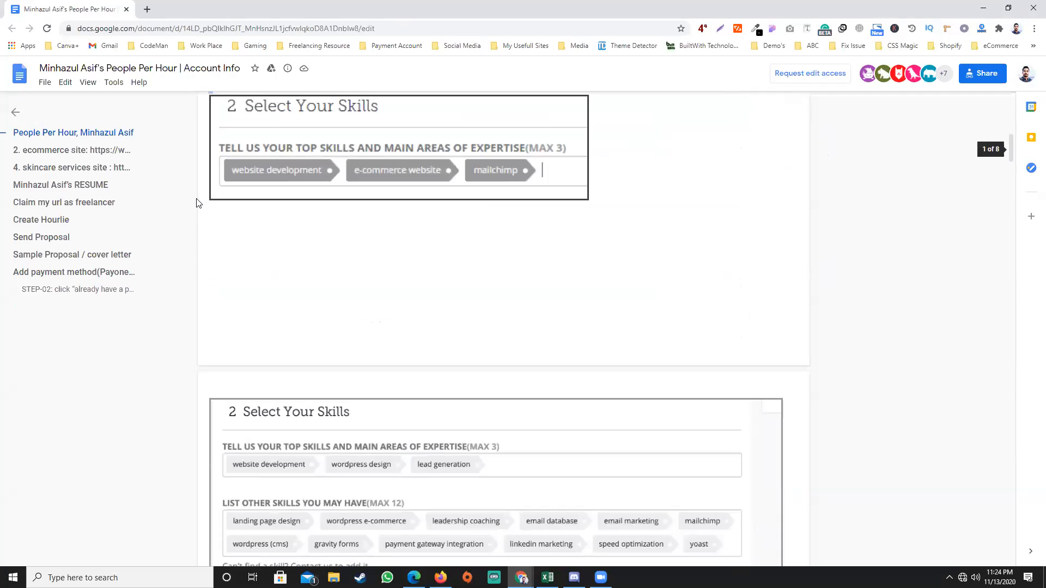
scroll(335, 241, up, 1)
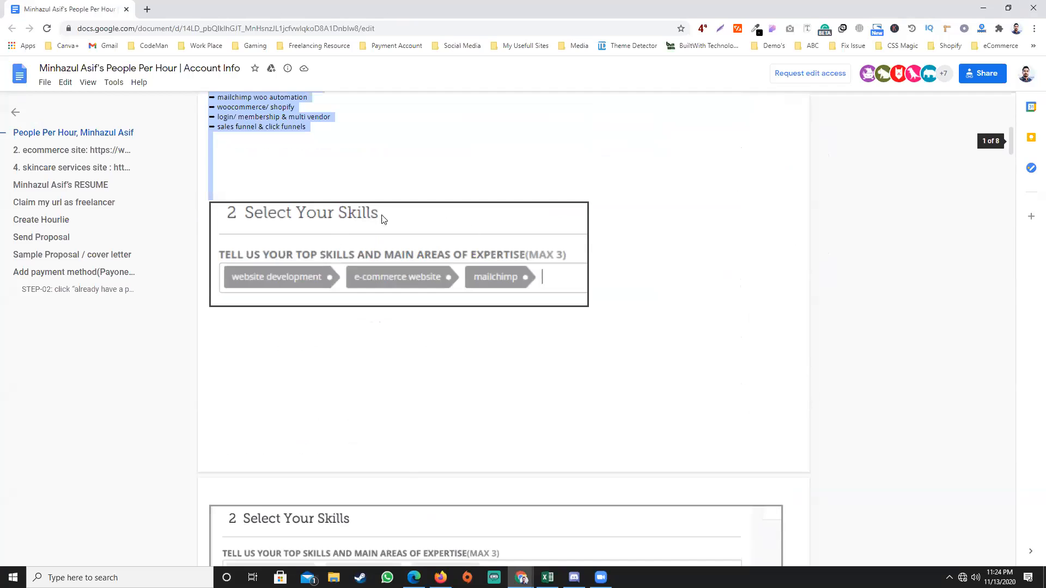
scroll(430, 220, up, 3)
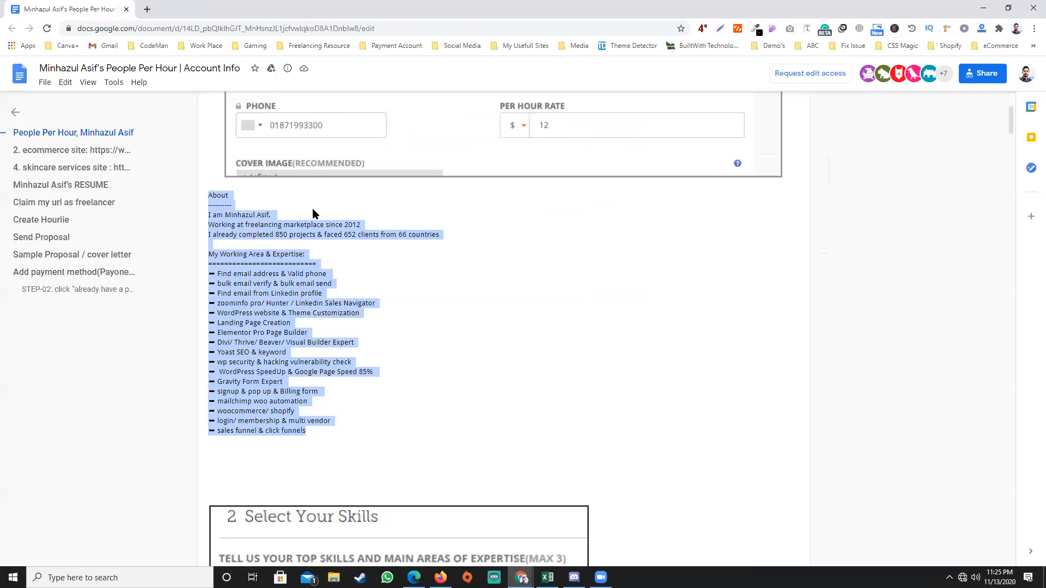
Return to the PeoplePerHour application and try to open the Tell Us About You section for editing
key(alt+Tab)
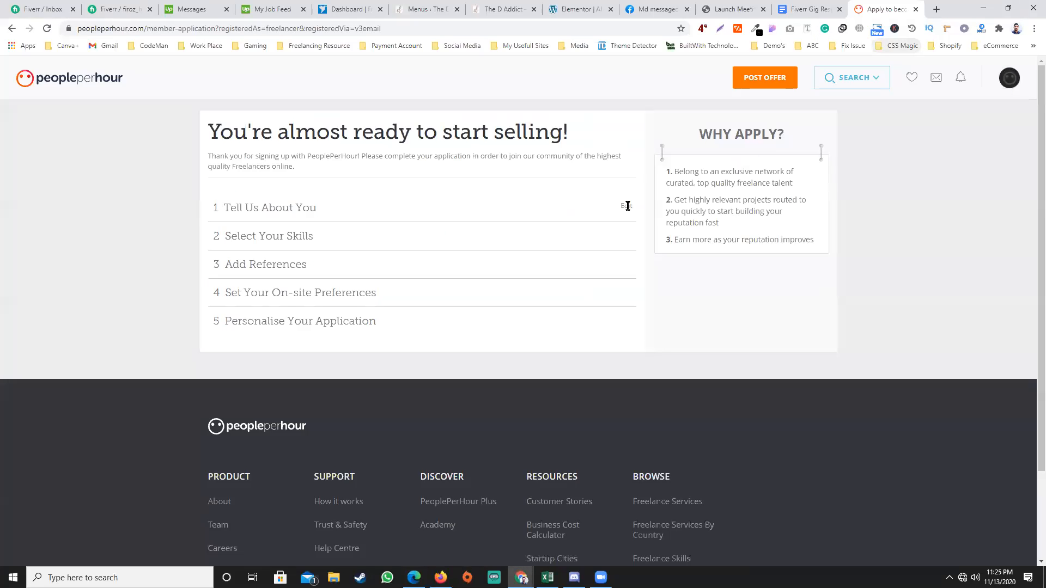
double_click(562, 207)
click(222, 202)
double_click(625, 206)
click(625, 205)
Open Gmail in a new tab, verify the email address through PeoplePerHour's welcome message, and close the old application tab
click(936, 10)
click(107, 46)
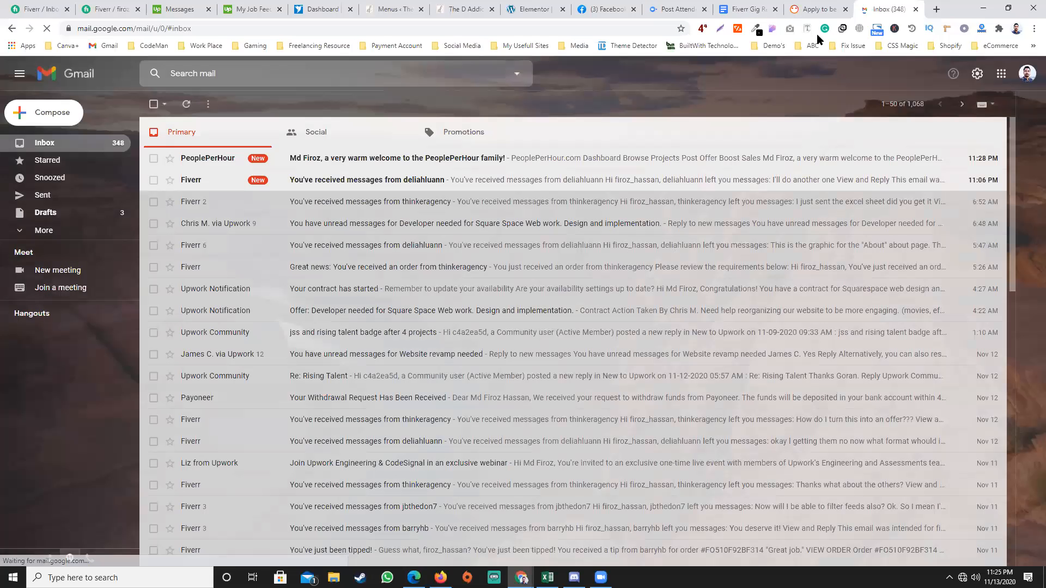
click(817, 12)
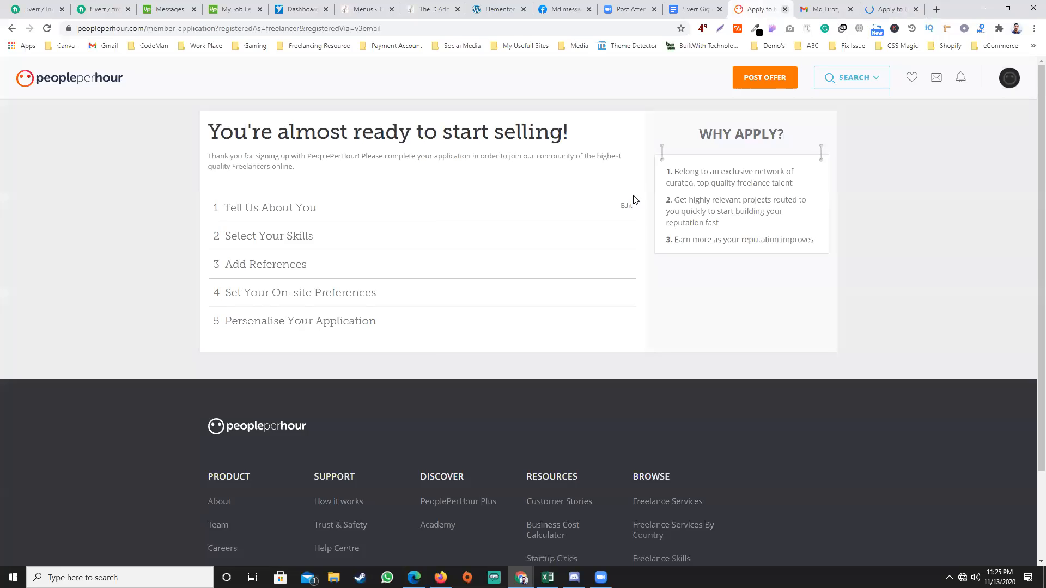
key(ctrl+w)
drag(866, 12, 819, 18)
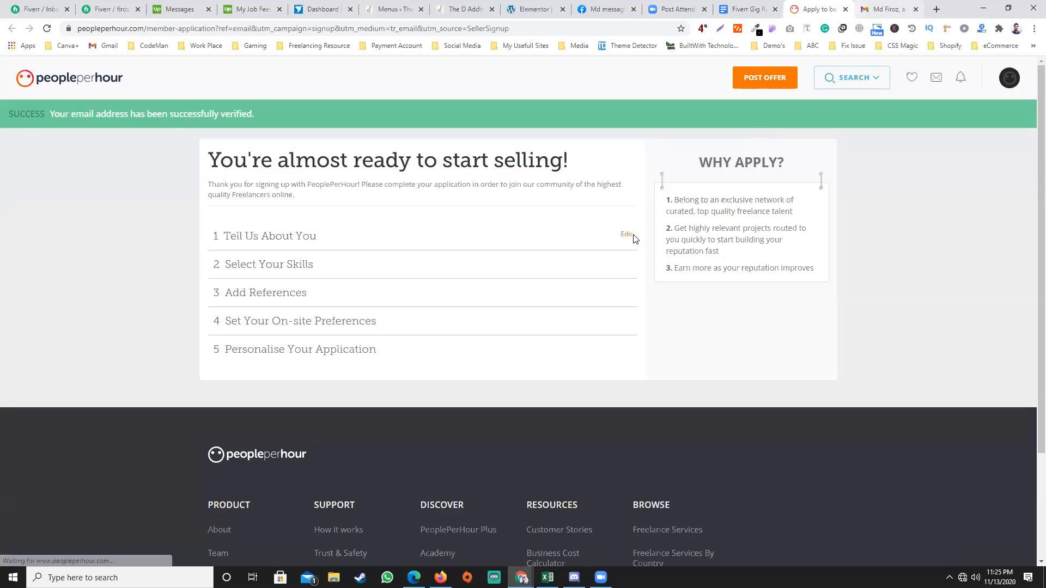
Open the Tell Us About You section and answer No to representing a company
click(356, 246)
scroll(369, 245, down, 2)
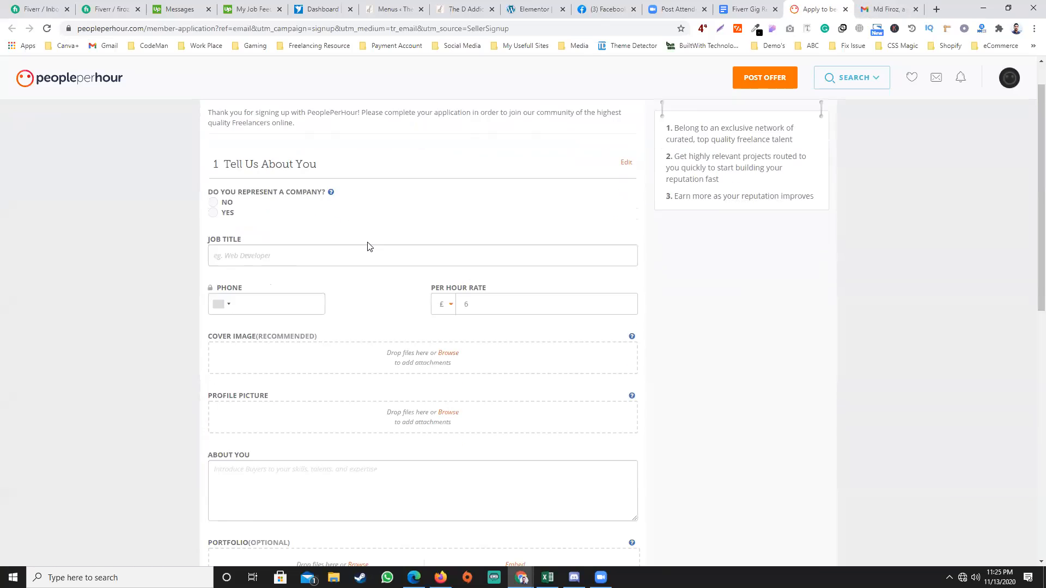
scroll(367, 245, up, 1)
scroll(279, 214, up, 1)
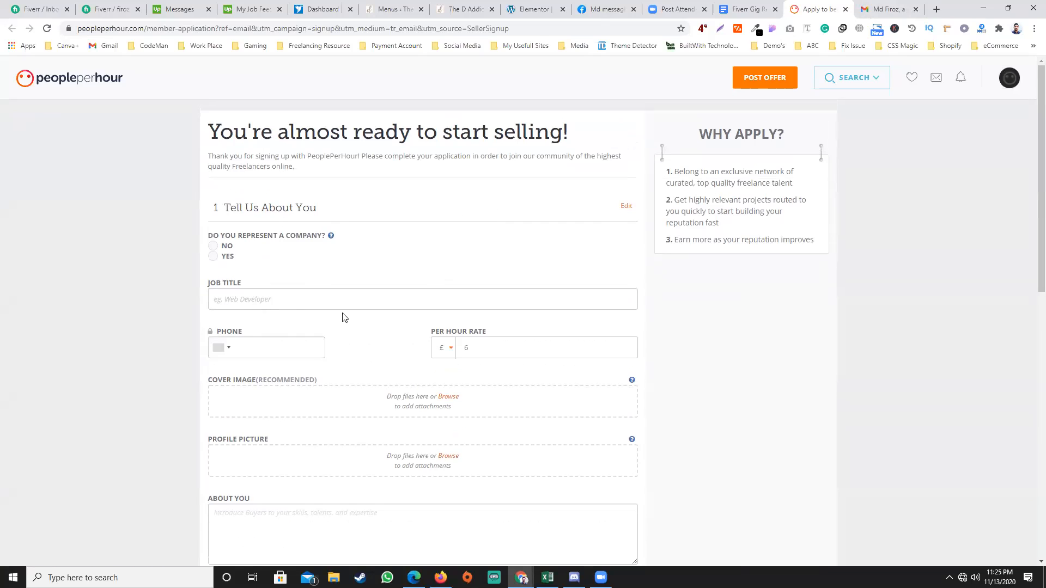
scroll(283, 357, down, 3)
click(277, 365)
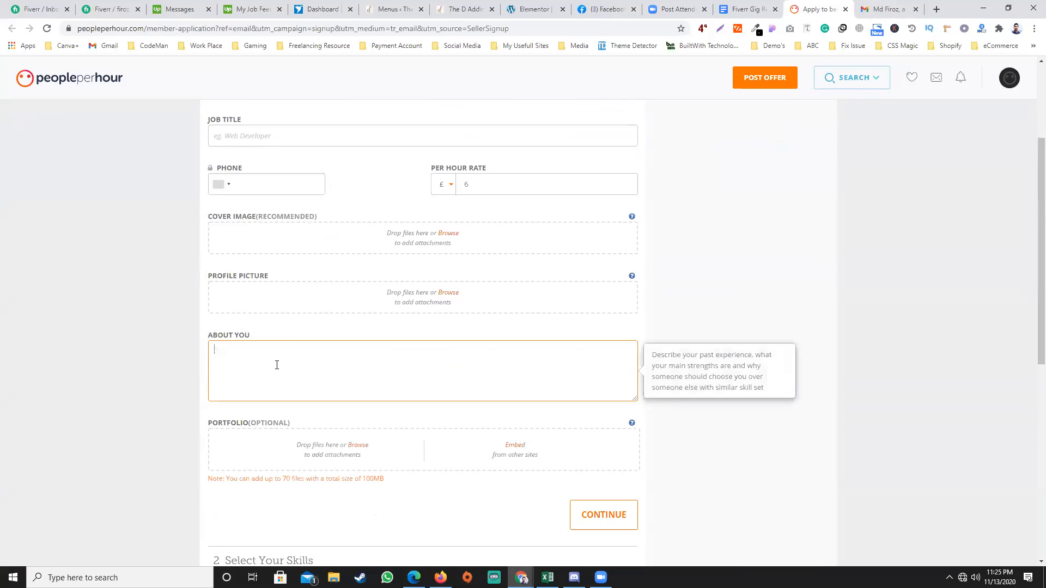
scroll(318, 327, up, 3)
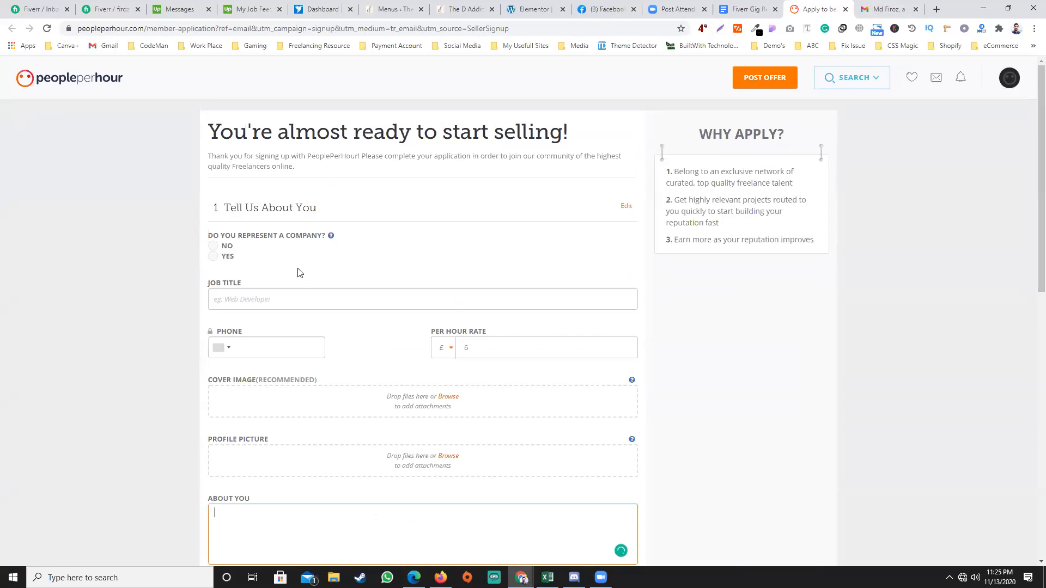
click(213, 247)
scroll(348, 267, down, 1)
click(350, 250)
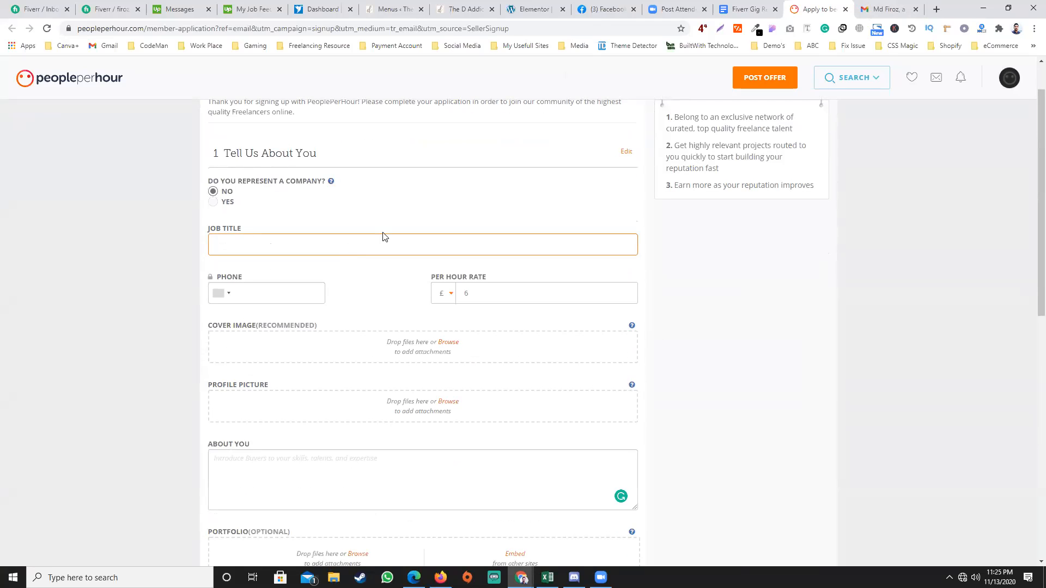
Paste the copied guide text into the About You field
scroll(384, 236, down, 2)
click(264, 361)
key(ctrl+v)
scroll(366, 372, up, 10)
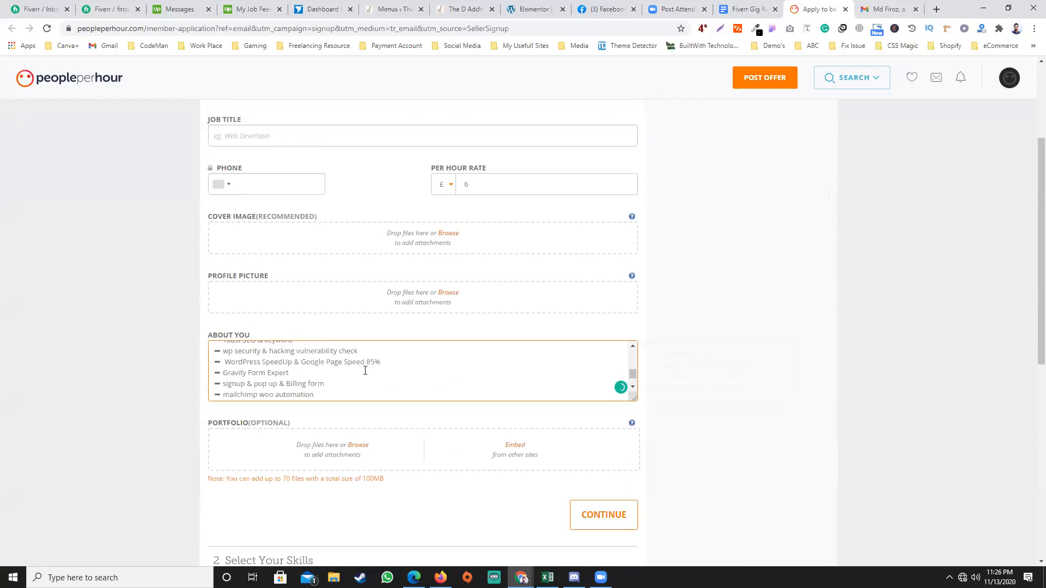
Replace the name in the About You introduction with the freelancer's own name and review the rest of the text
click(326, 361)
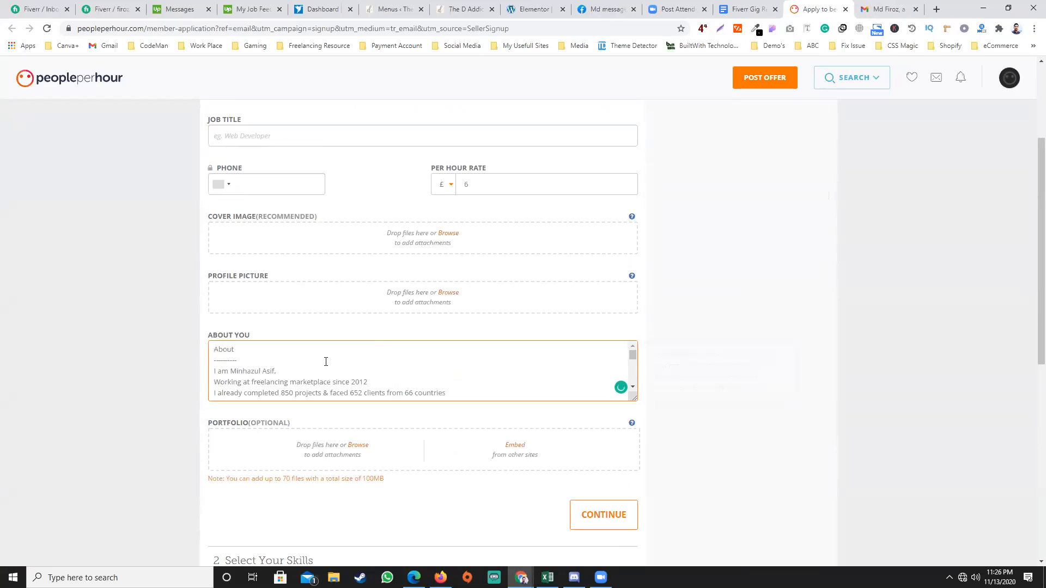
drag(276, 369, 230, 369)
text(Firoz Hassan,)
key(BackSpace)
scroll(395, 370, down, 8)
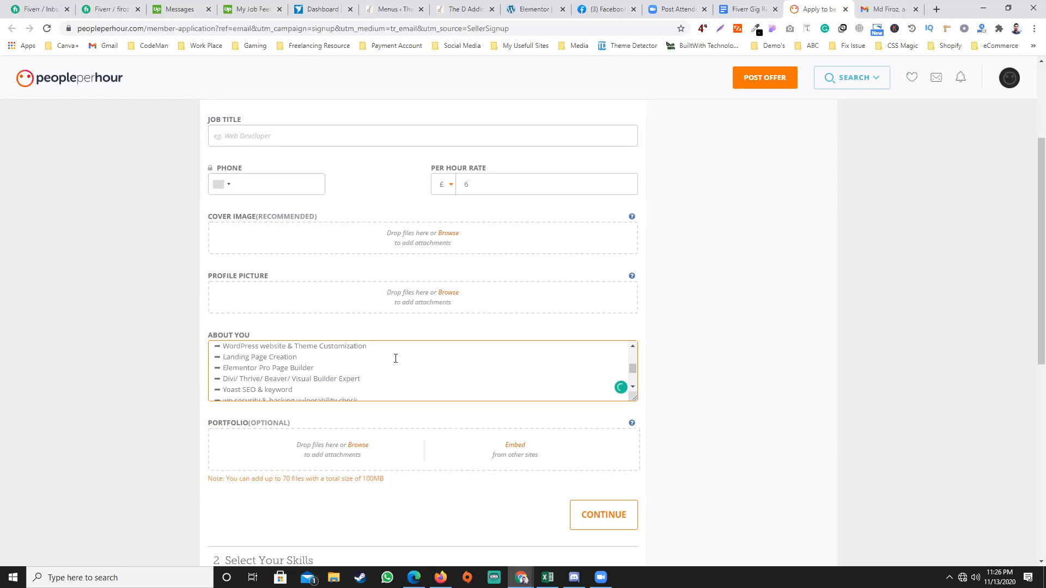
scroll(396, 365, up, 6)
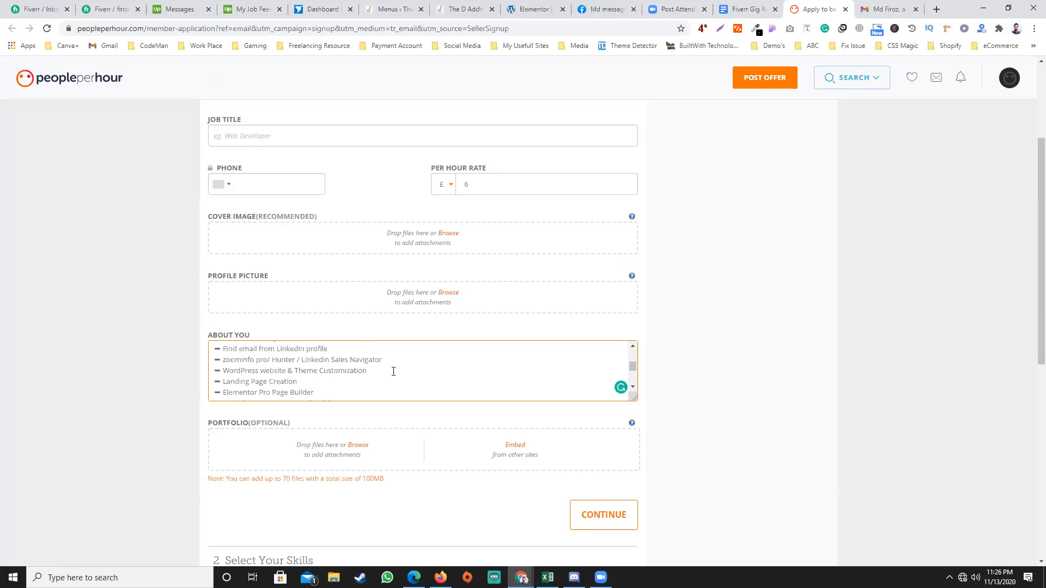
scroll(394, 371, up, 1)
scroll(394, 371, down, 1)
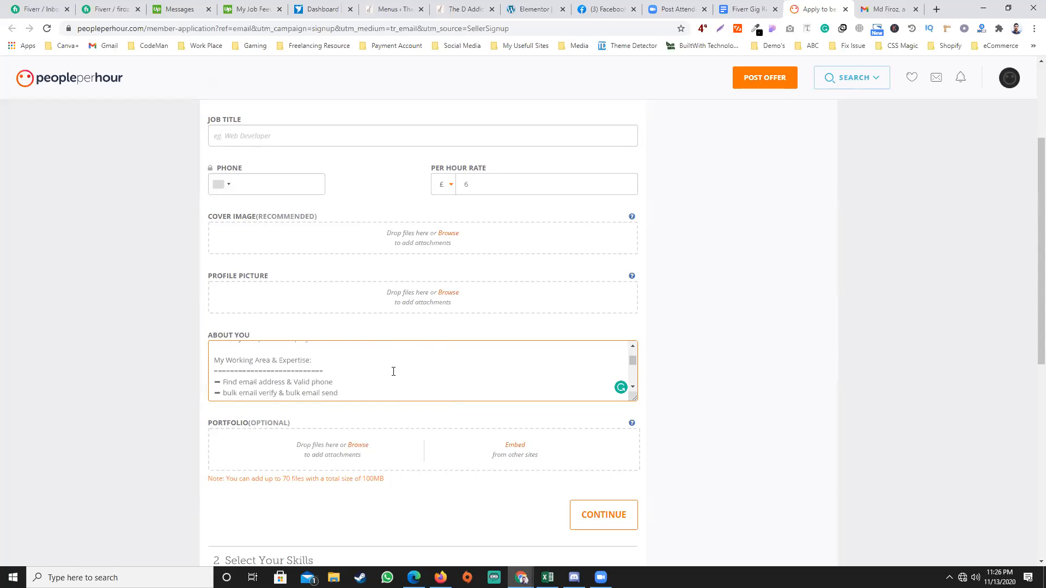
scroll(394, 370, up, 2)
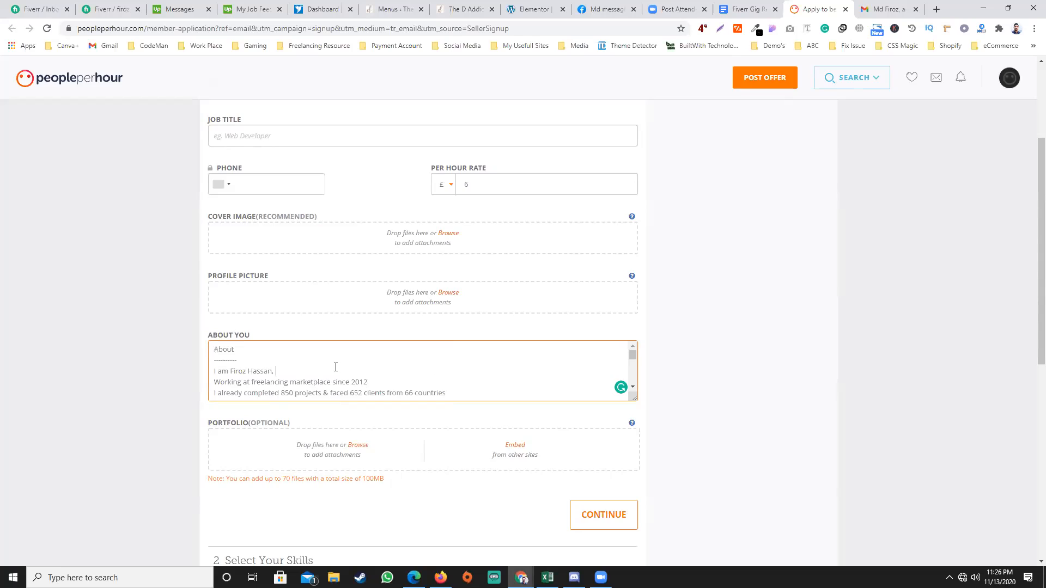
Enter "Web | Wordpress | eCommerce Expert" as the job title
scroll(335, 367, up, 2)
click(305, 240)
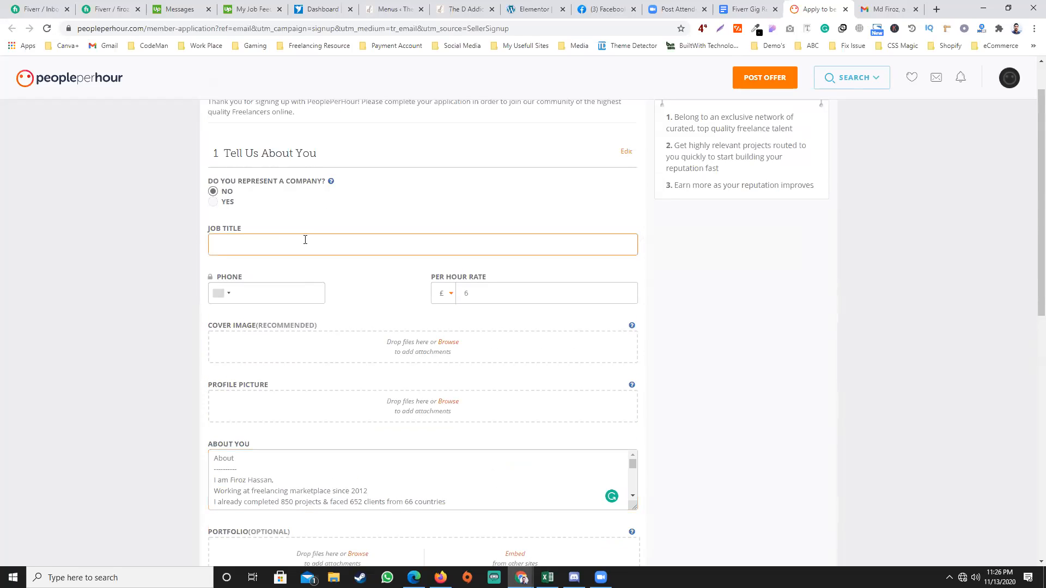
text(e)
text(eb)
text(| WOr)
key(BackSpace)
key(BackSpace)
text(ordpress | eCommerce exper)
key(BackSpace)
text(E)
Fill in the phone number with the Bangladesh +880 country code and set the per hour rate to £8
click(279, 294)
click(234, 321)
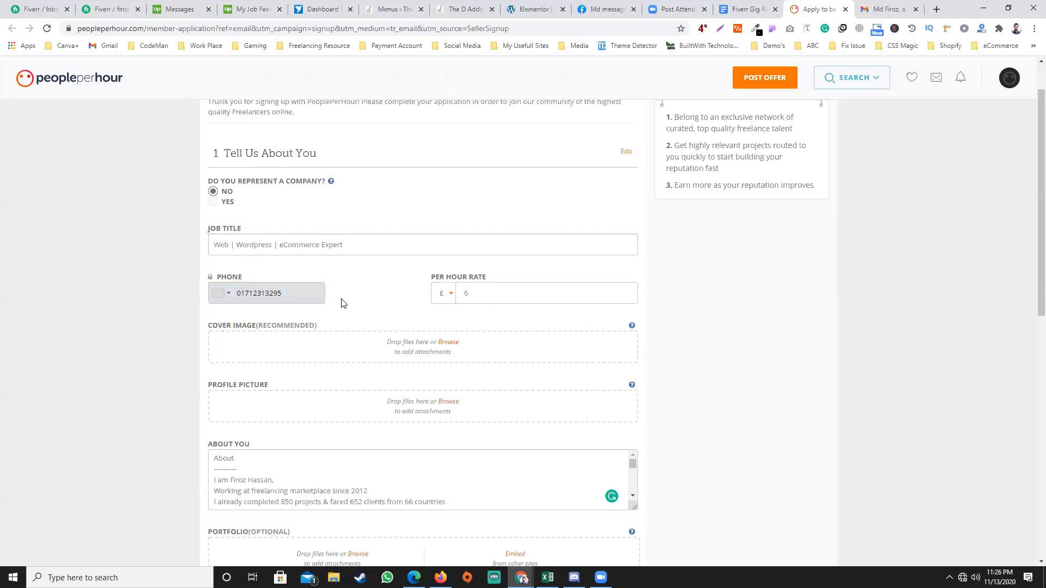
click(223, 294)
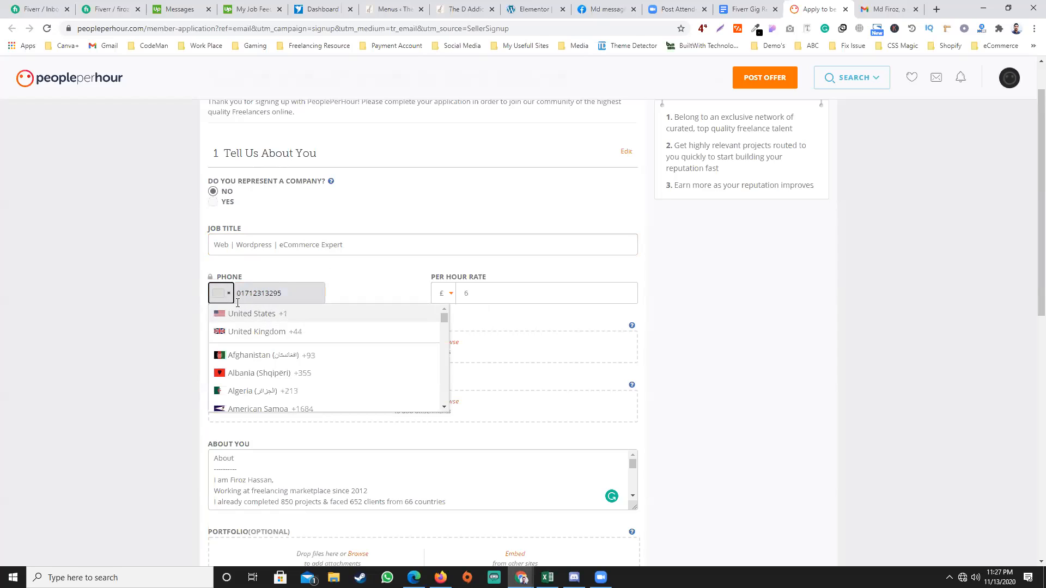
key(b)
key(a)
key(n)
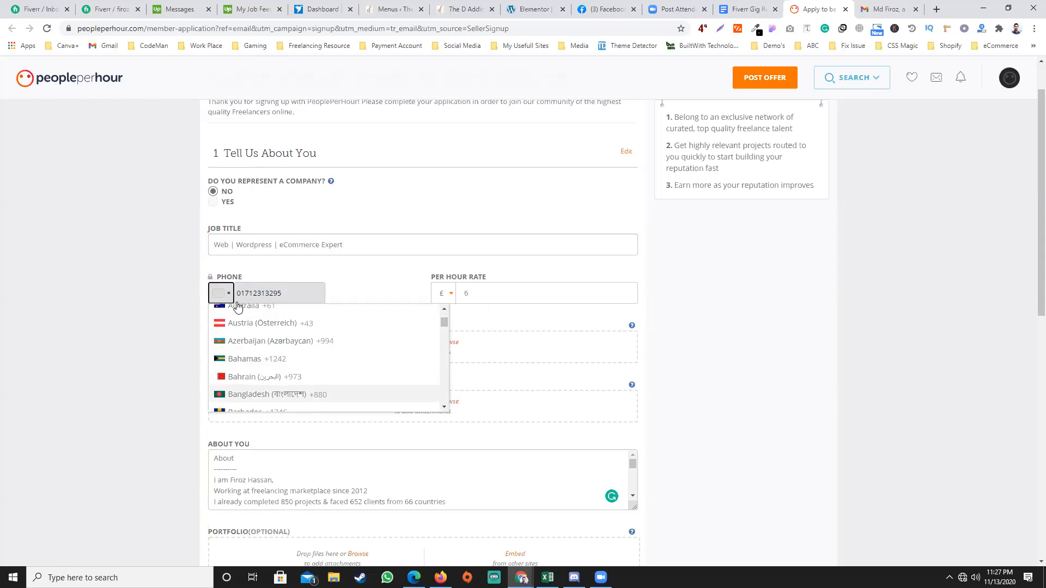
click(256, 394)
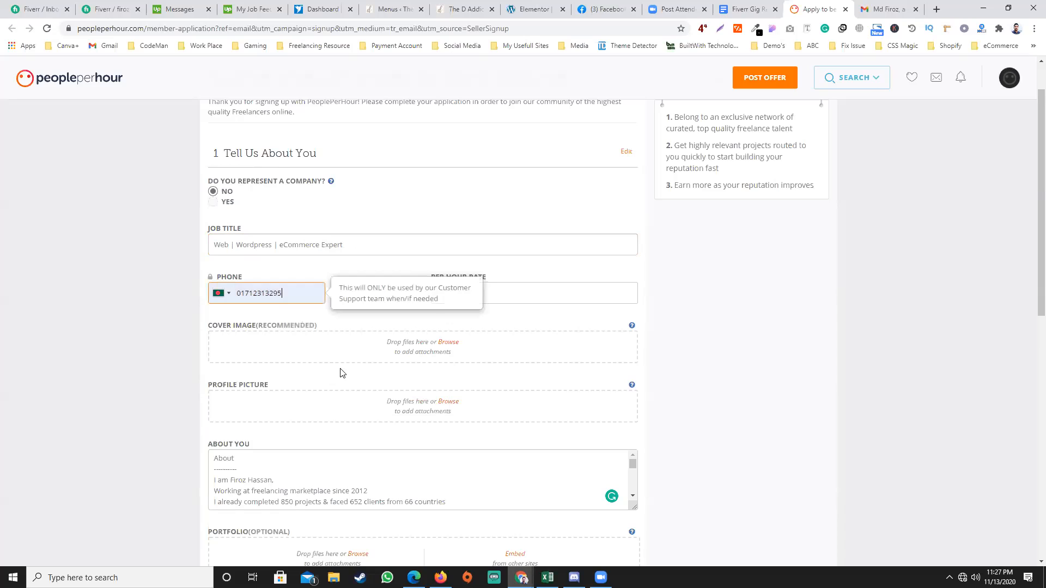
click(299, 341)
click(478, 296)
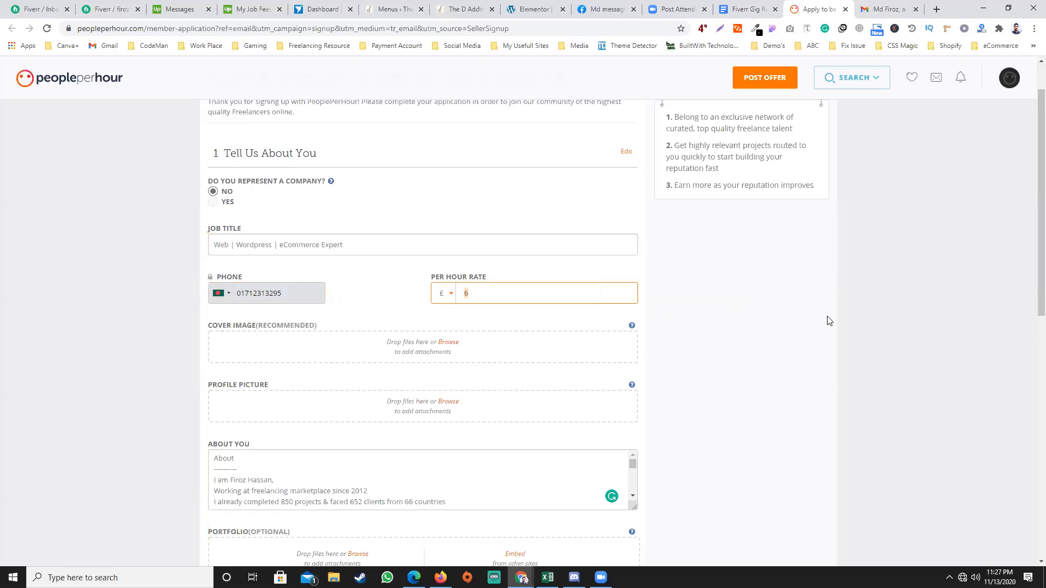
click(729, 325)
scroll(716, 323, down, 1)
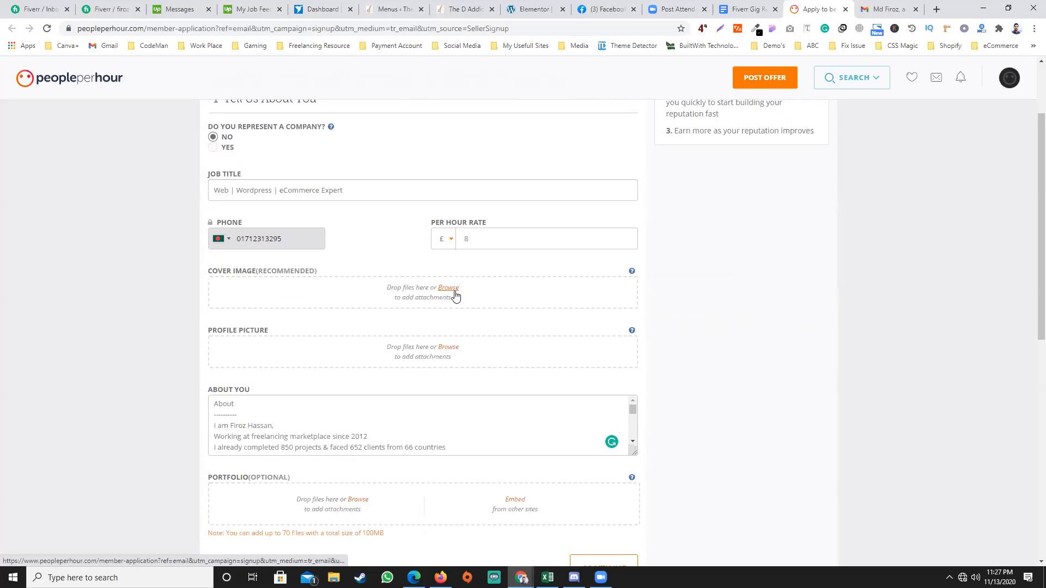
mouse_move(631, 272)
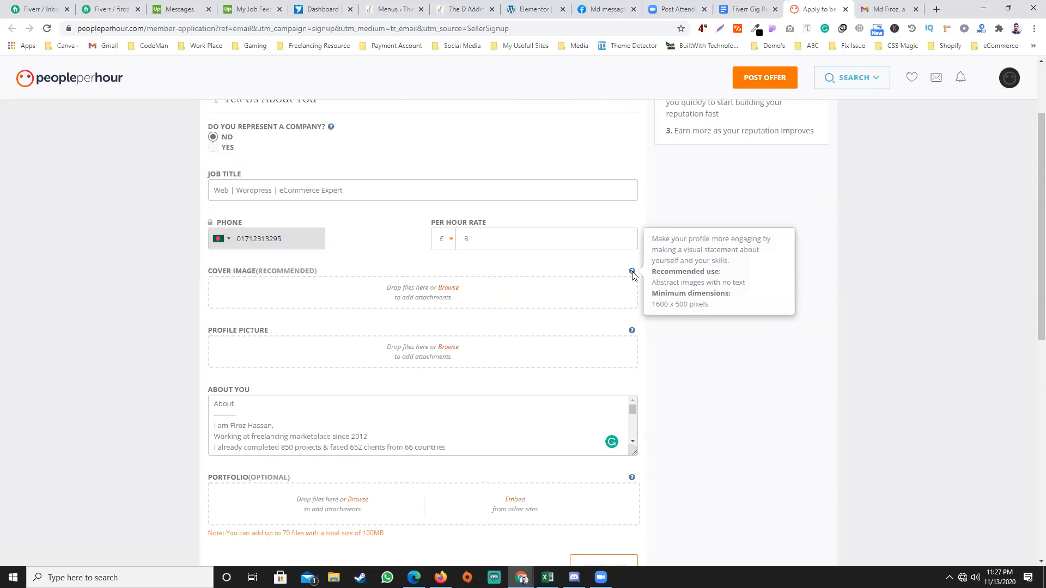
click(446, 288)
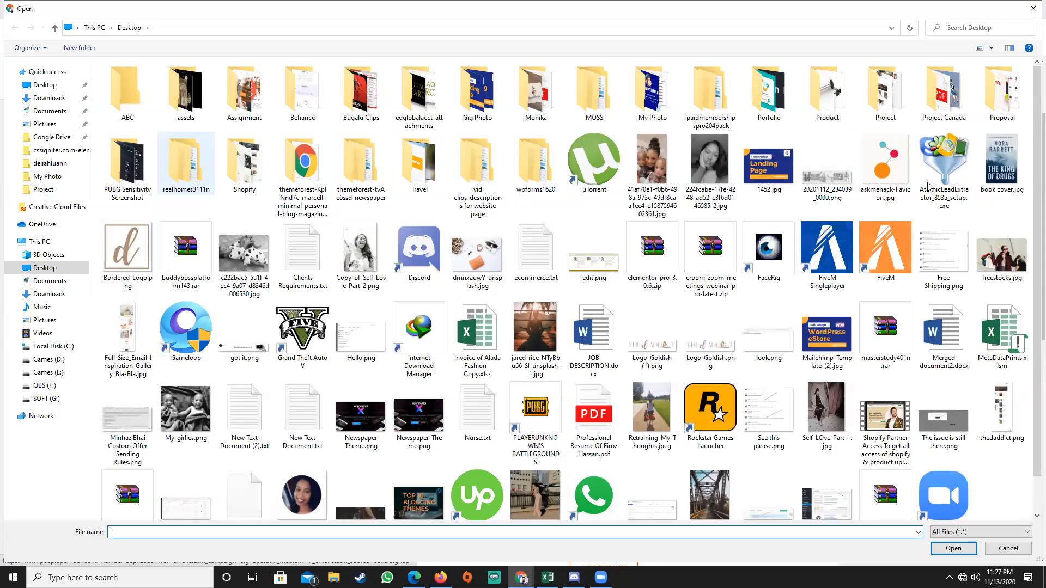
click(652, 93)
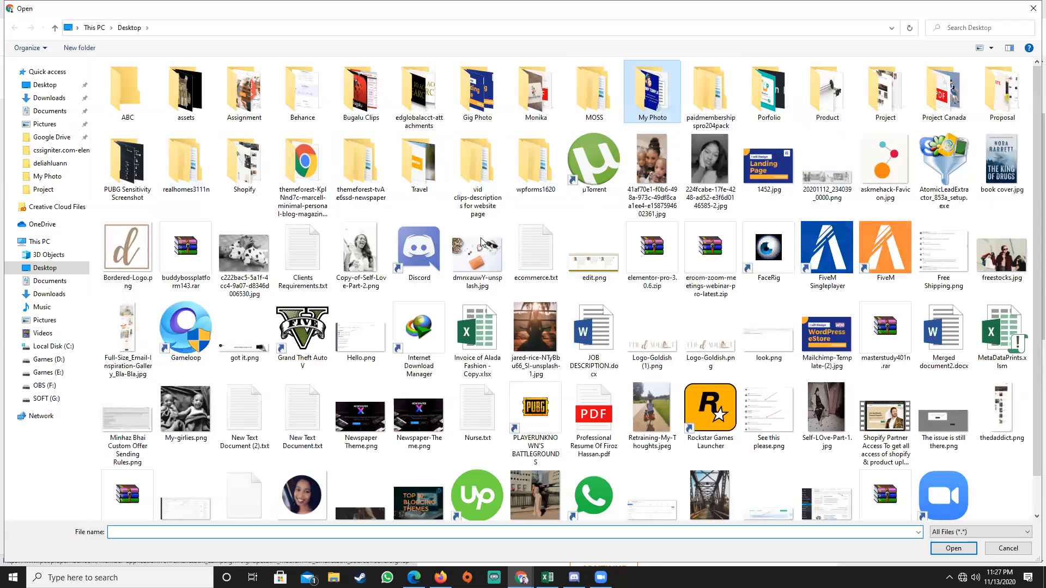
key(Return)
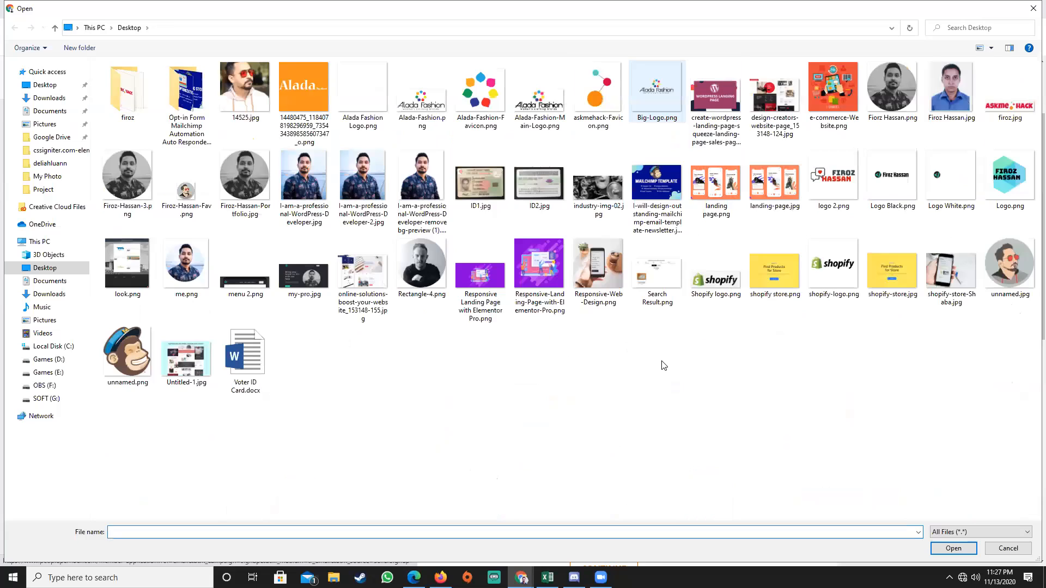
double_click(146, 99)
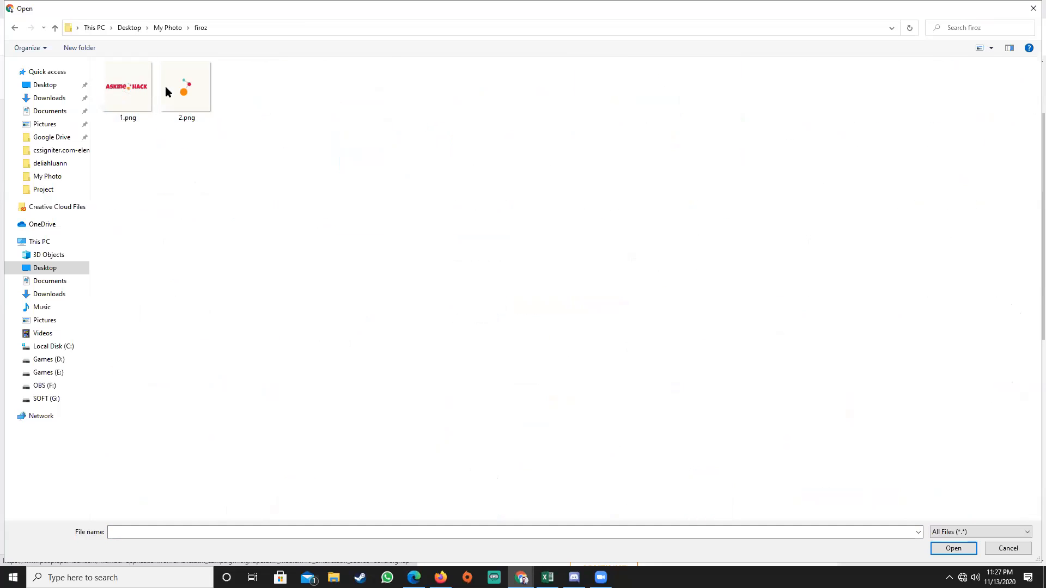
click(55, 28)
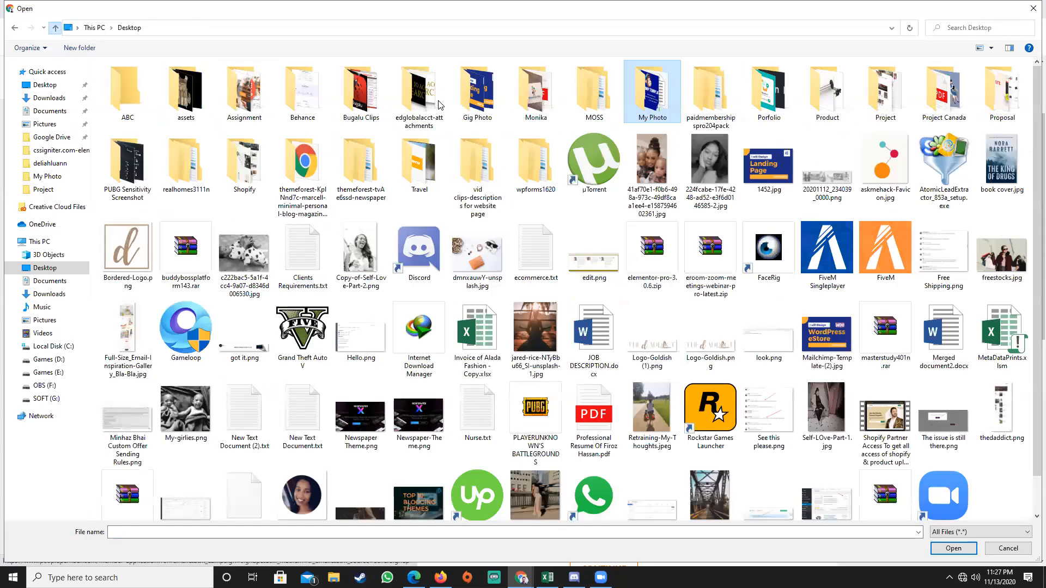
key(Escape)
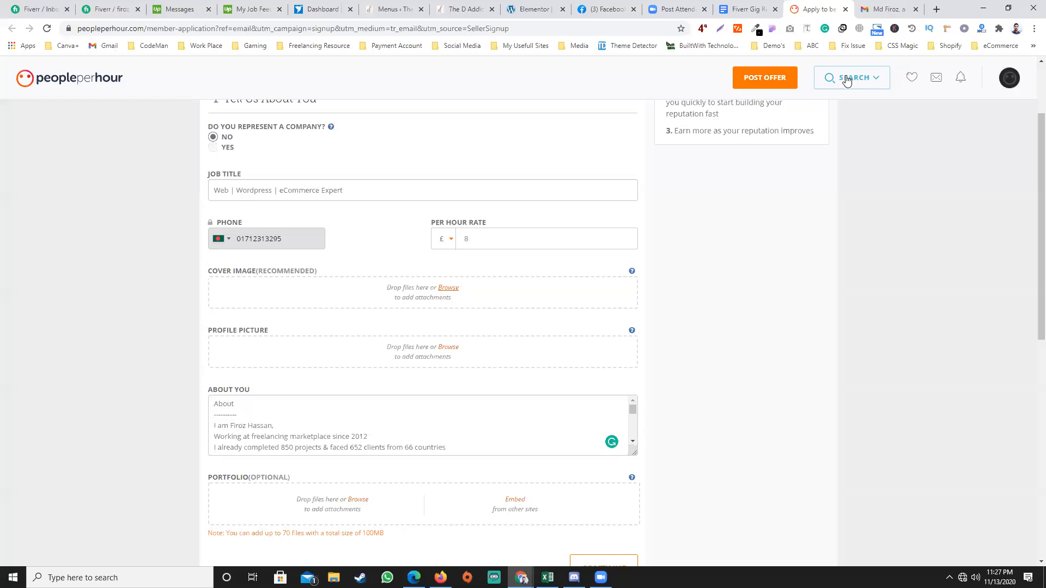
Switch to Fiverr, open its community forum and go to the account's profile summary
key(ctrl+1)
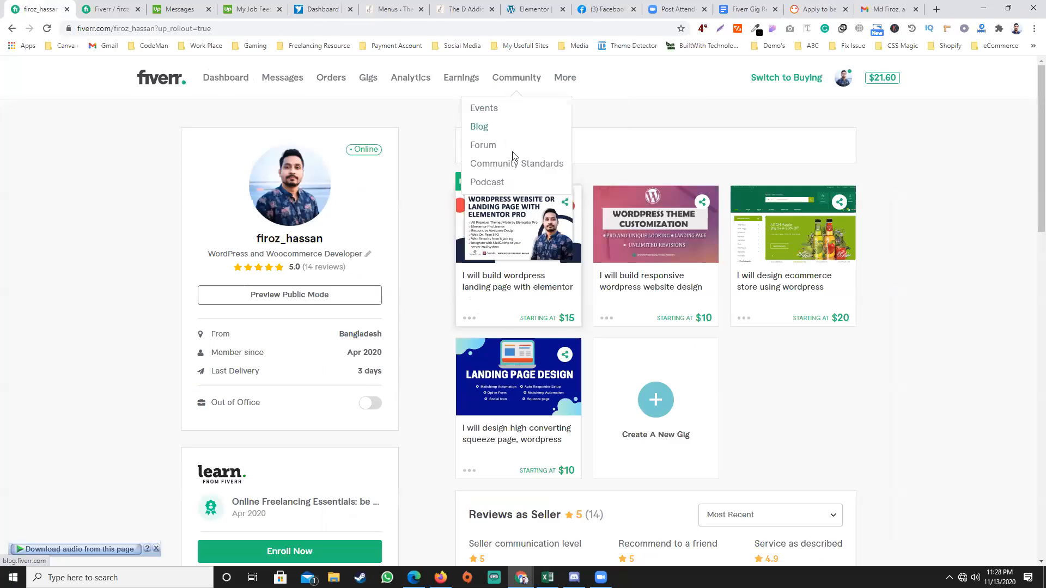
click(527, 145)
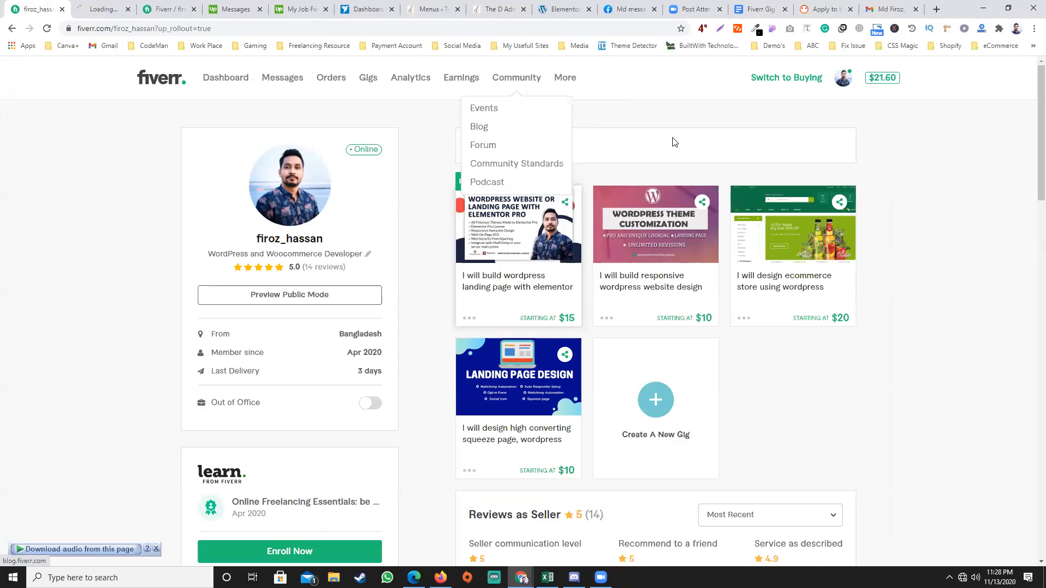
key(ctrl+Tab)
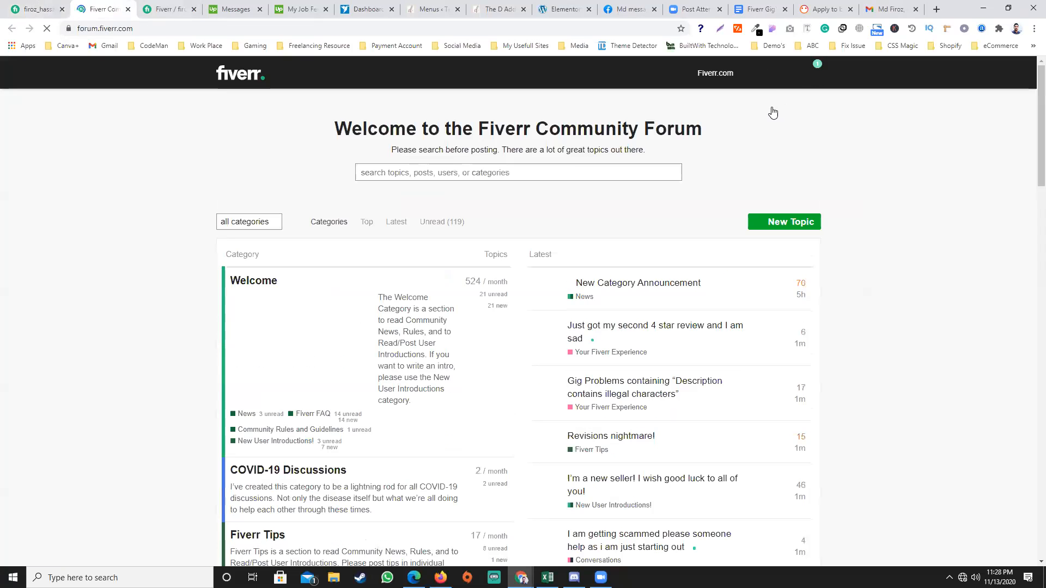
click(809, 76)
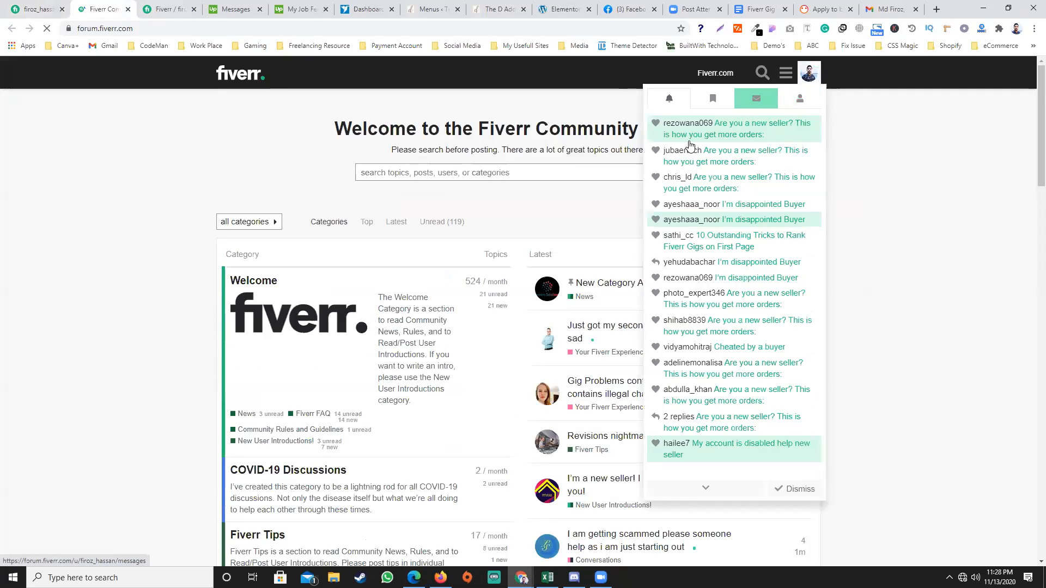
click(799, 99)
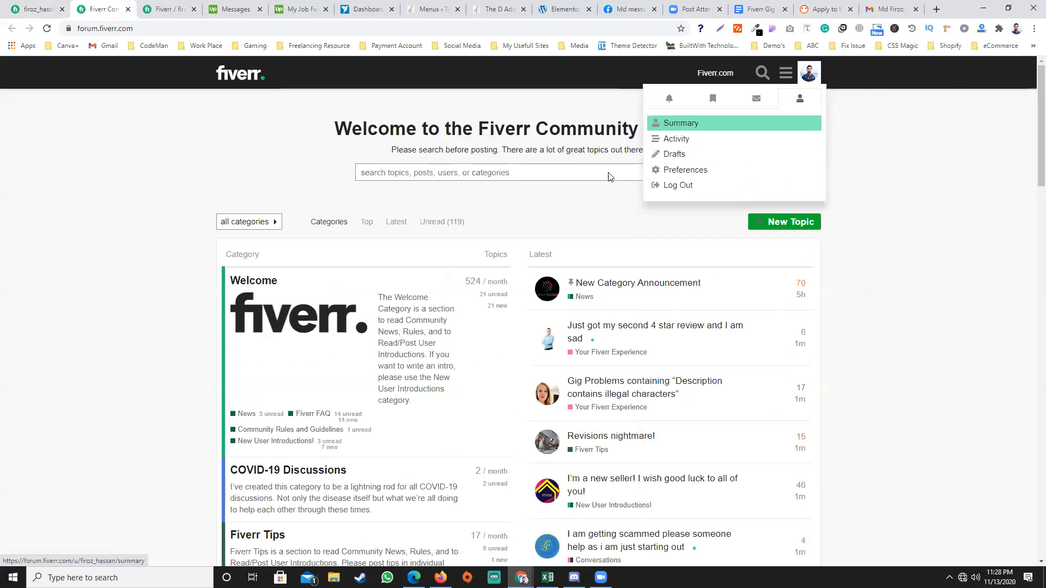
click(707, 121)
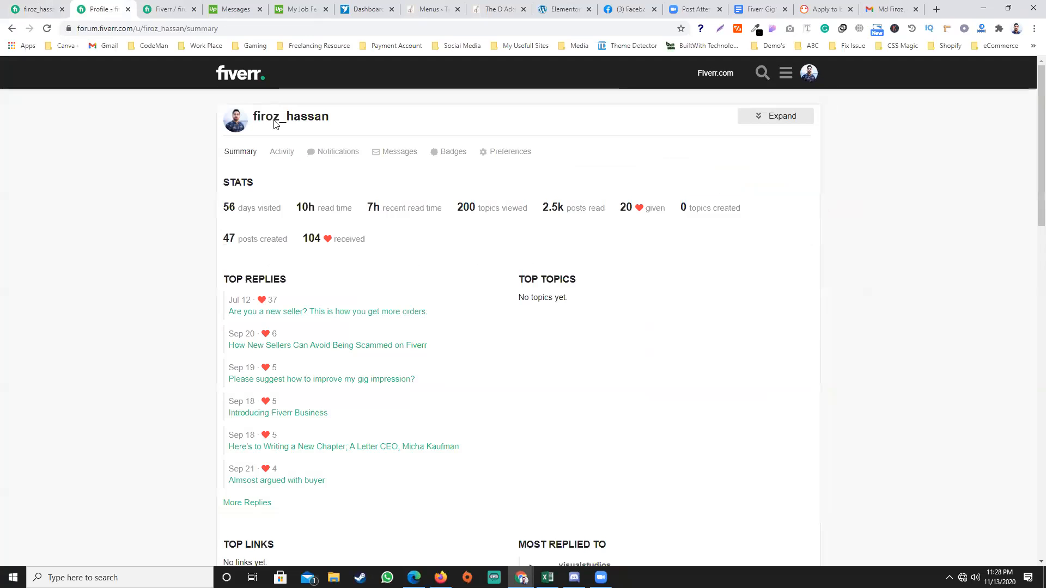
scroll(426, 201, down, 6)
scroll(728, 161, up, 6)
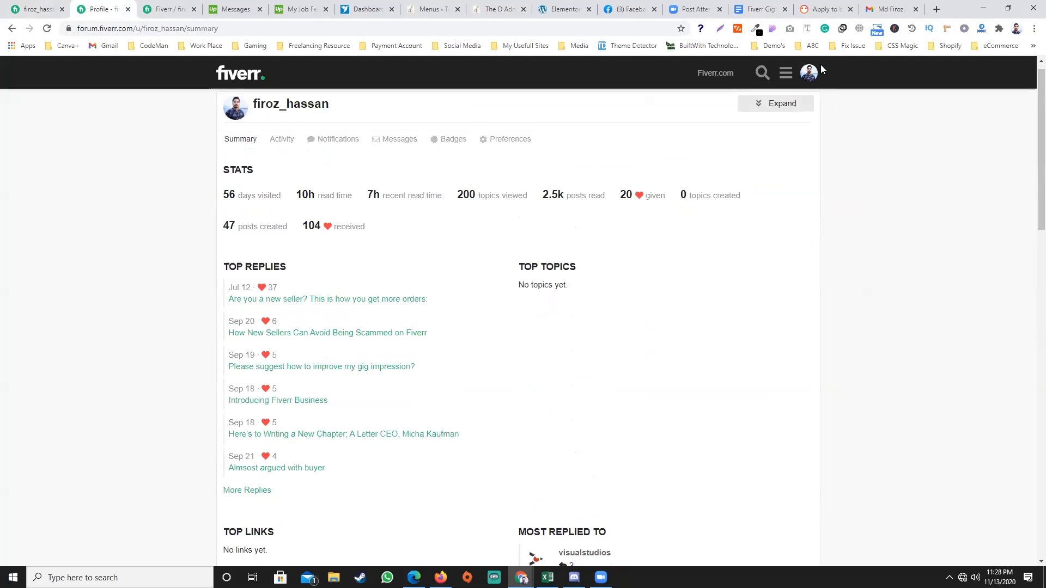
Open the forum account preferences and copy the profile address without the preferences part
click(808, 74)
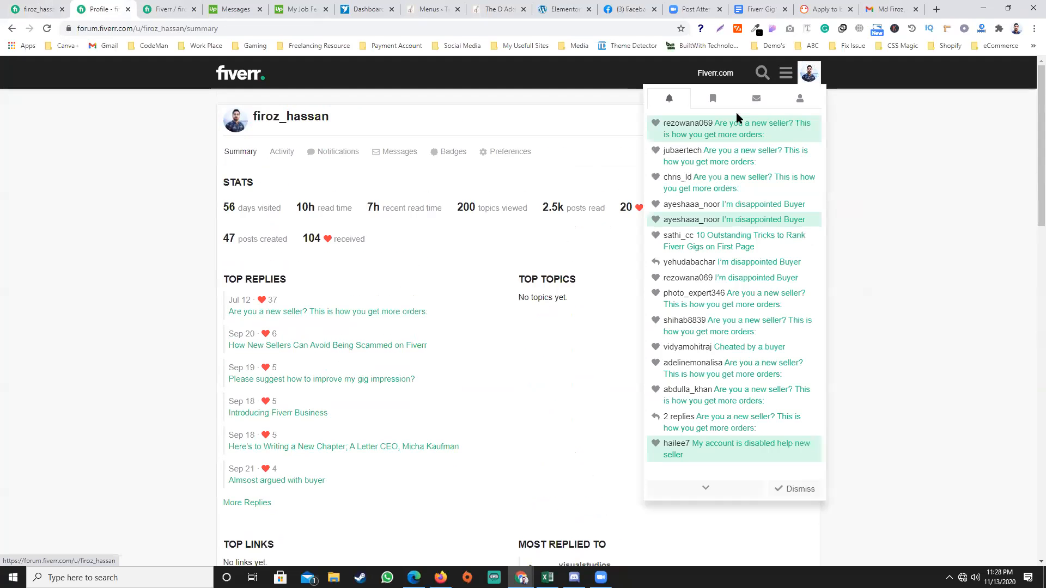
click(799, 99)
click(685, 169)
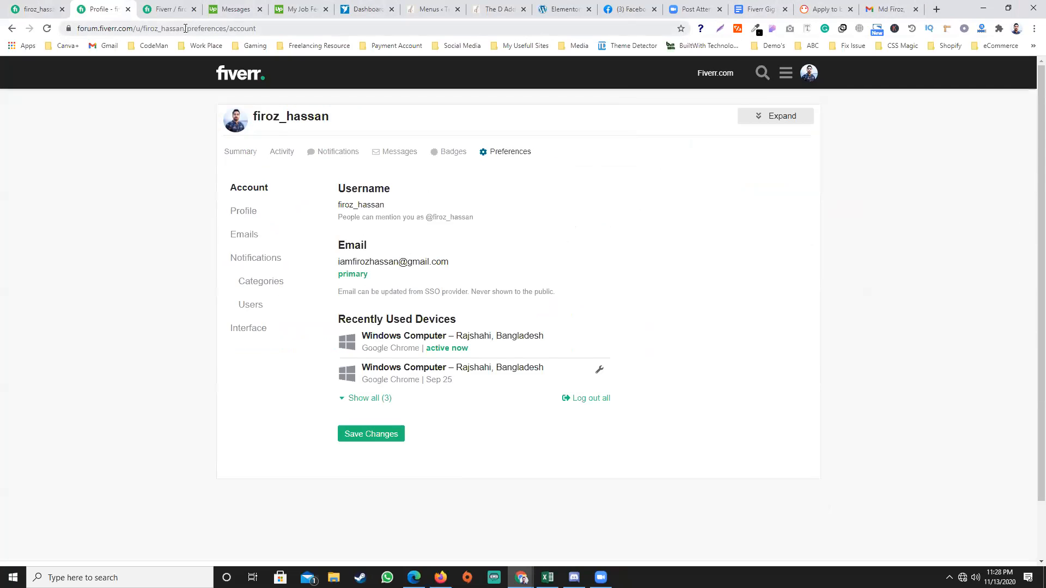
drag(185, 28, 76, 28)
key(ctrl+c)
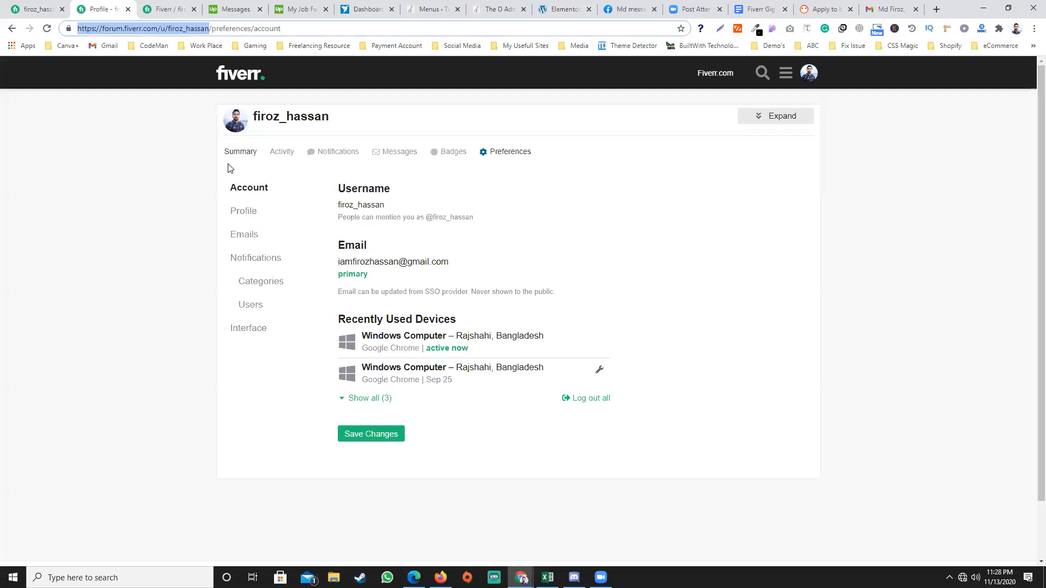
Switch to Firefox and load the copied forum profile address in a new tab to view its cover banner
click(441, 577)
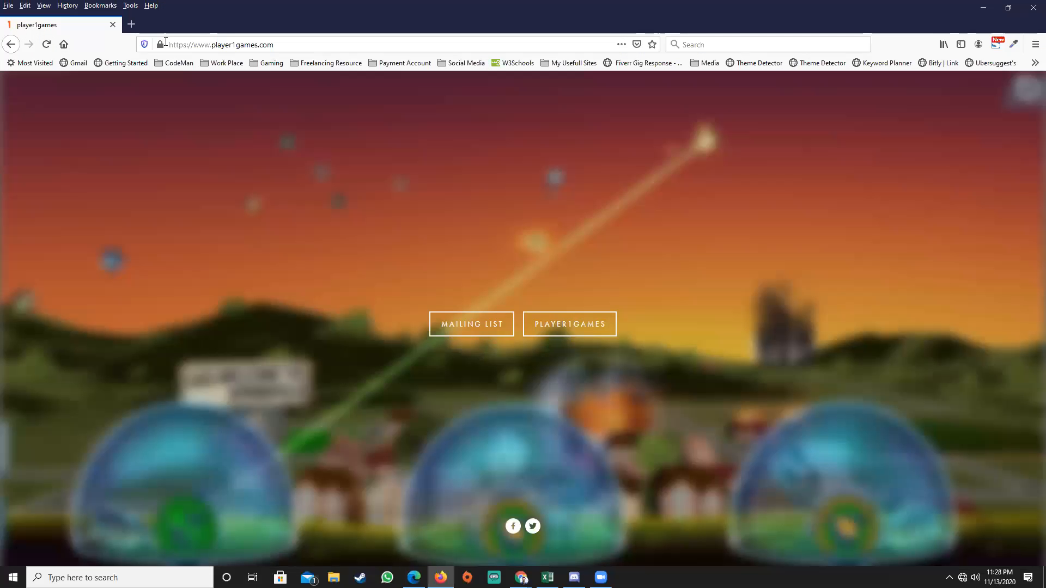
key(ctrl+t)
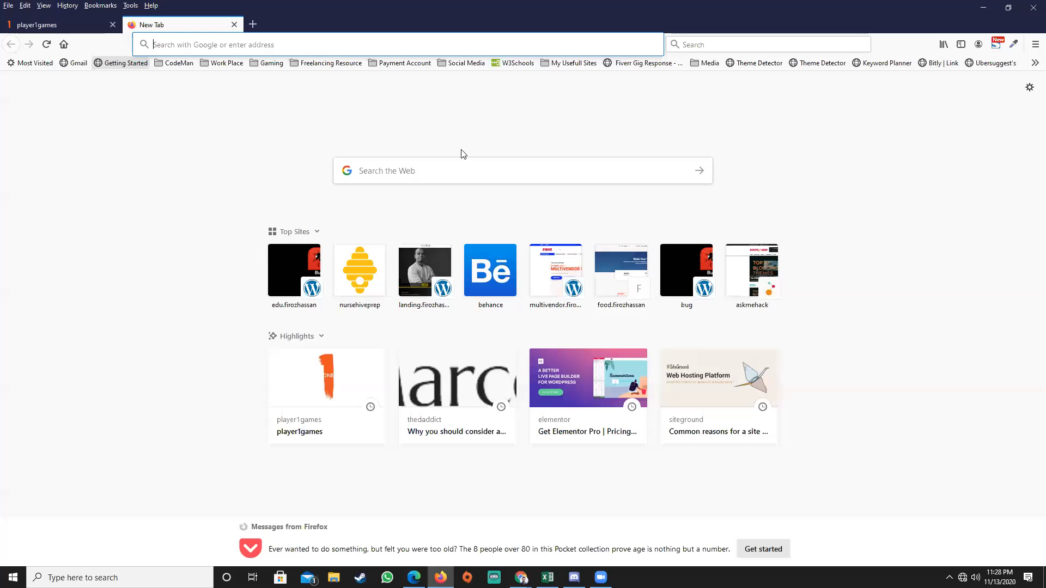
key(ctrl+v)
key(Return)
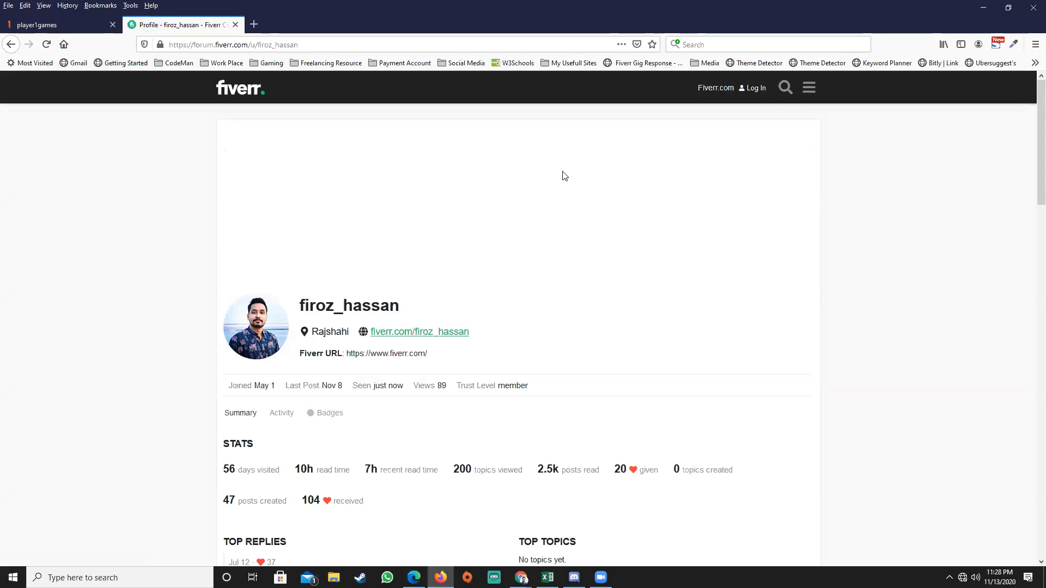
scroll(606, 271, down, 2)
scroll(606, 298, up, 2)
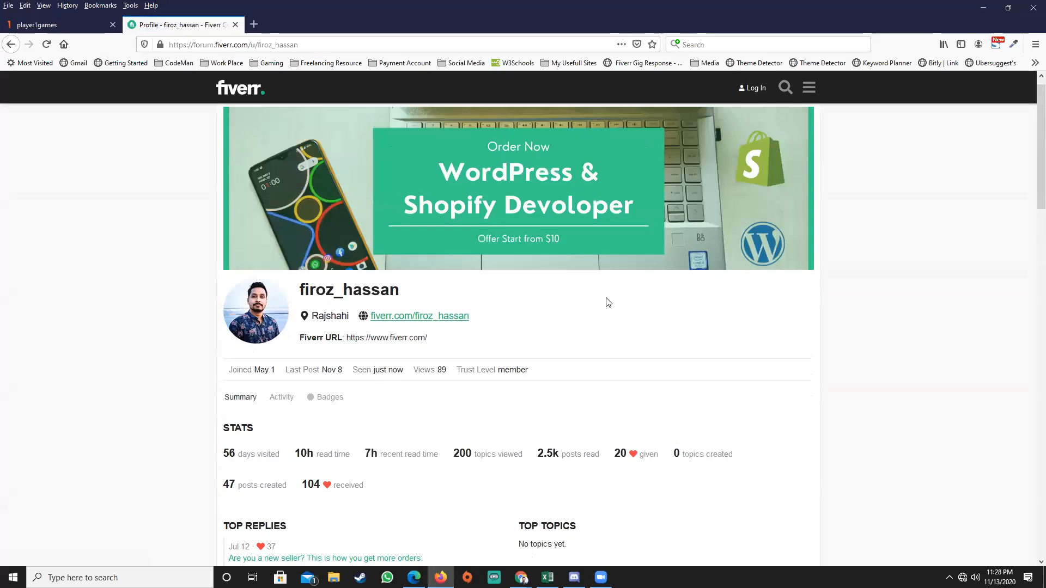
right_click(563, 173)
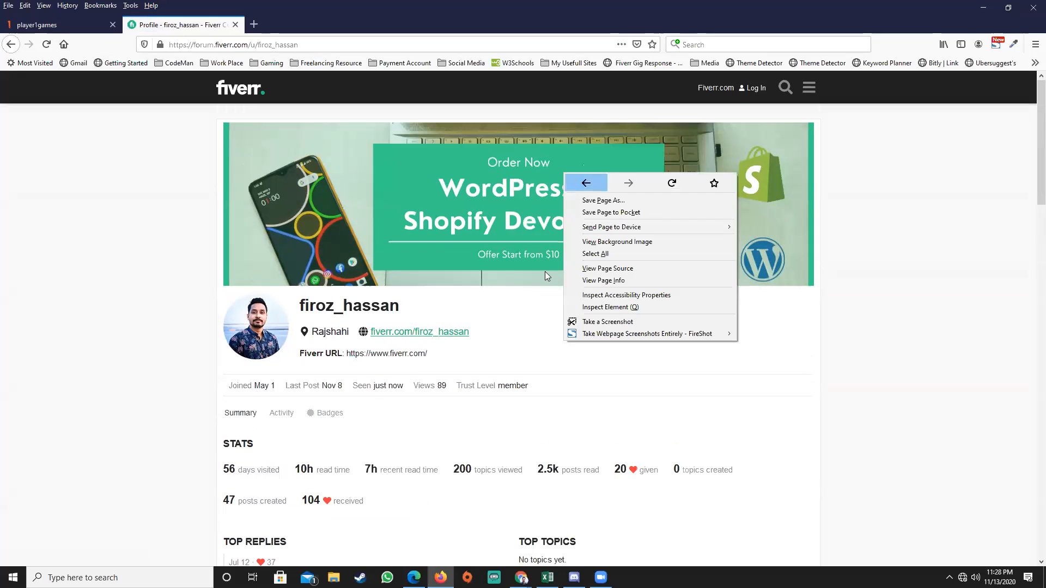
right_click(662, 201)
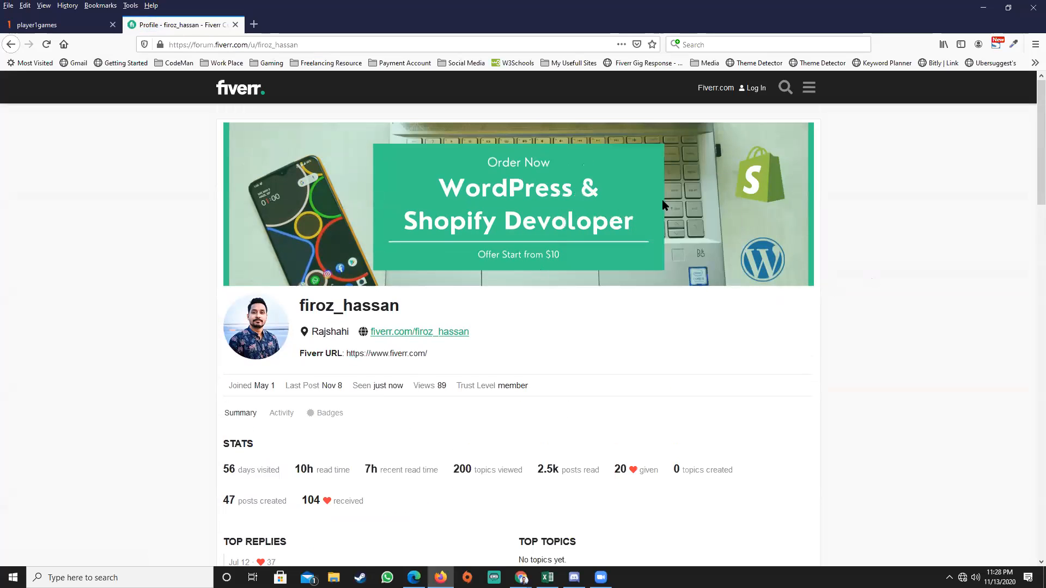
click(916, 267)
right_click(610, 188)
click(841, 209)
Copy the forum profile address, load it in a new Microsoft Edge tab and start a Lightshot capture of the page
click(235, 45)
key(ctrl+c)
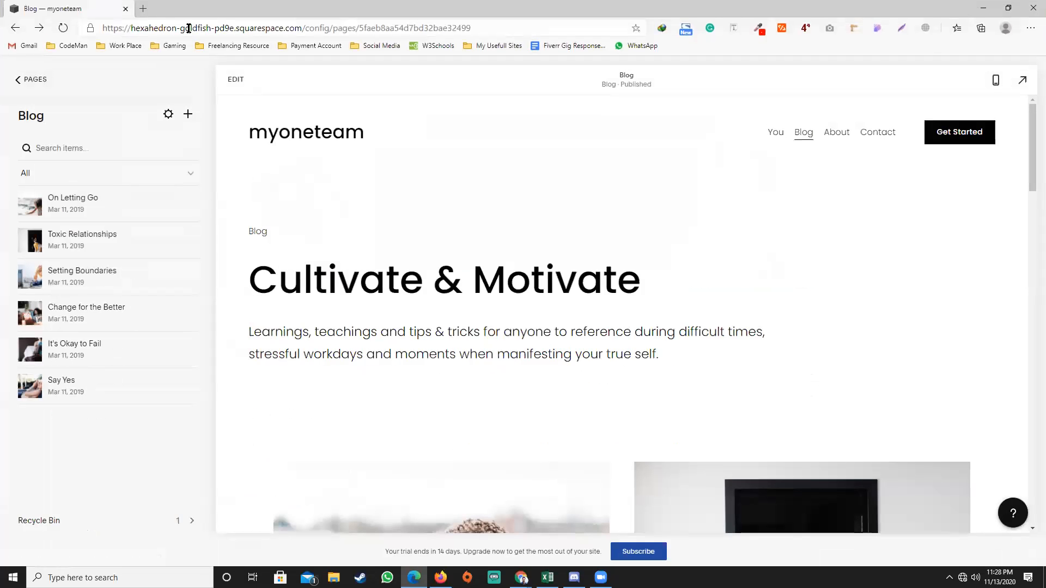
key(ctrl+t)
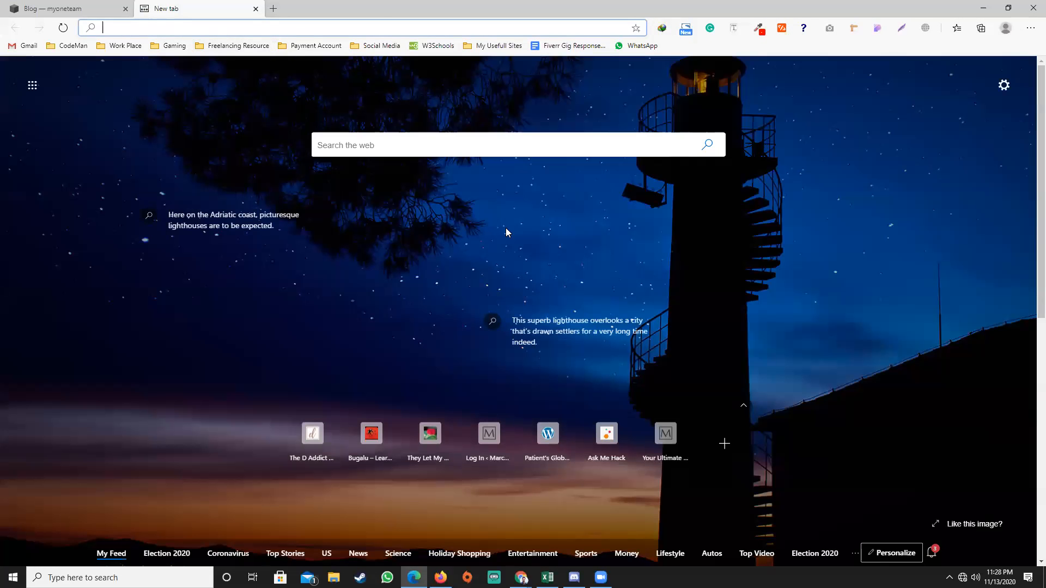
key(ctrl+v)
key(Return)
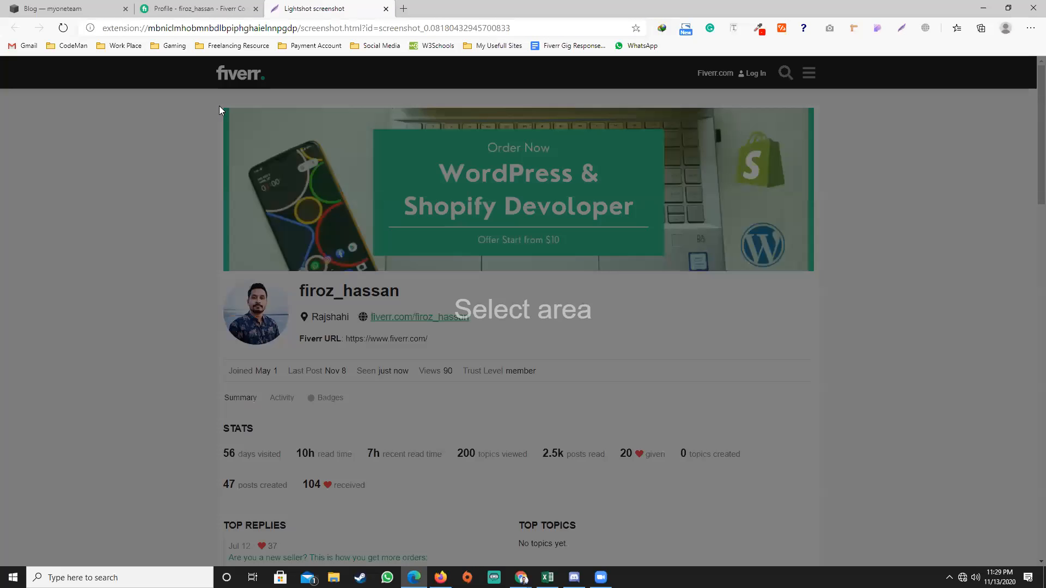
Capture the profile's cover banner at about 1097 x 305 pixels and save it to the Desktop as Cover.png
drag(219, 106, 817, 272)
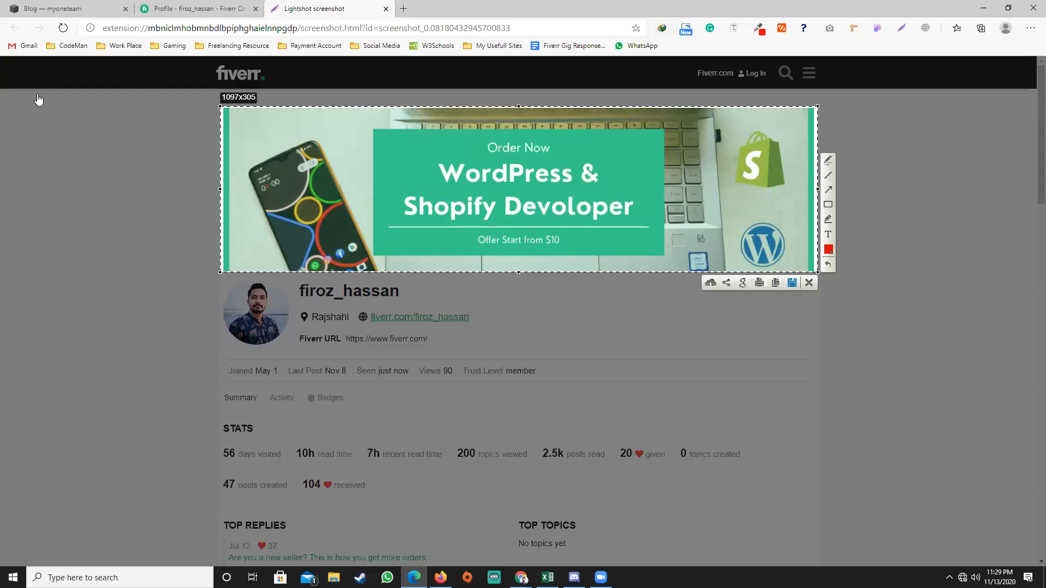
key(ctrl+s)
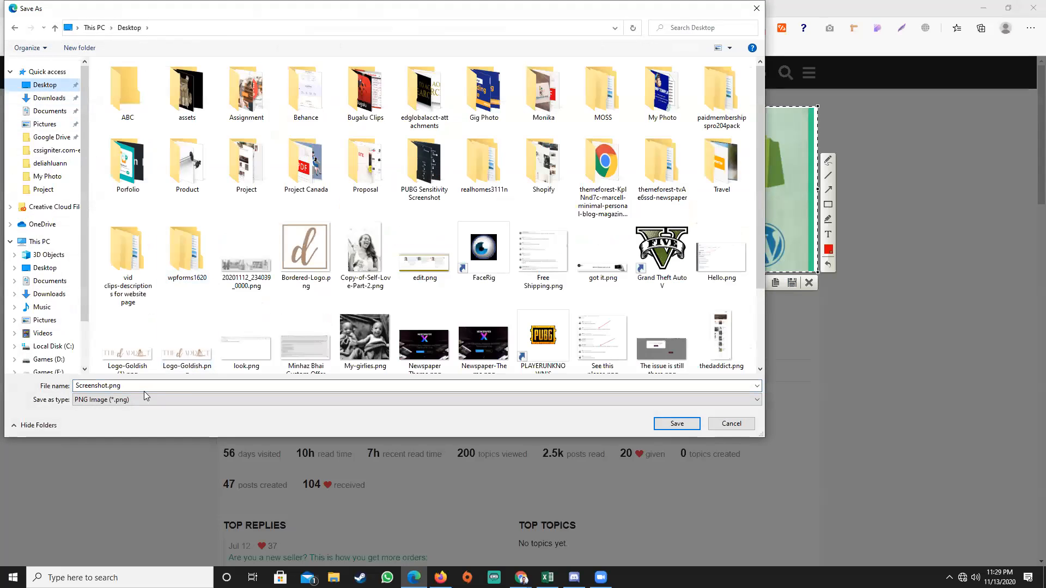
text(Cover)
key(Return)
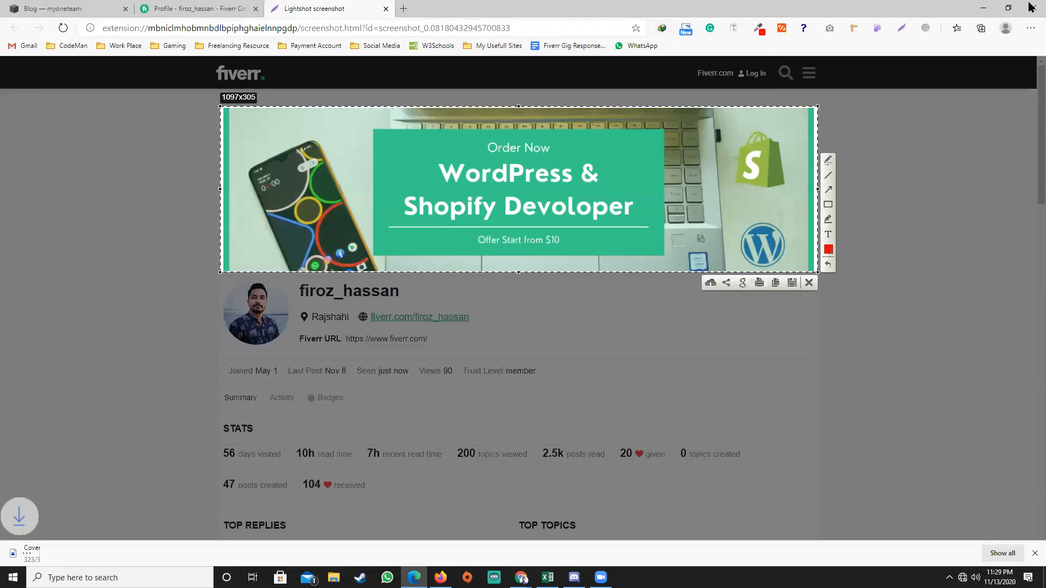
Return to the PeoplePerHour application in Chrome and try to upload the saved cover picture from the Desktop
click(983, 8)
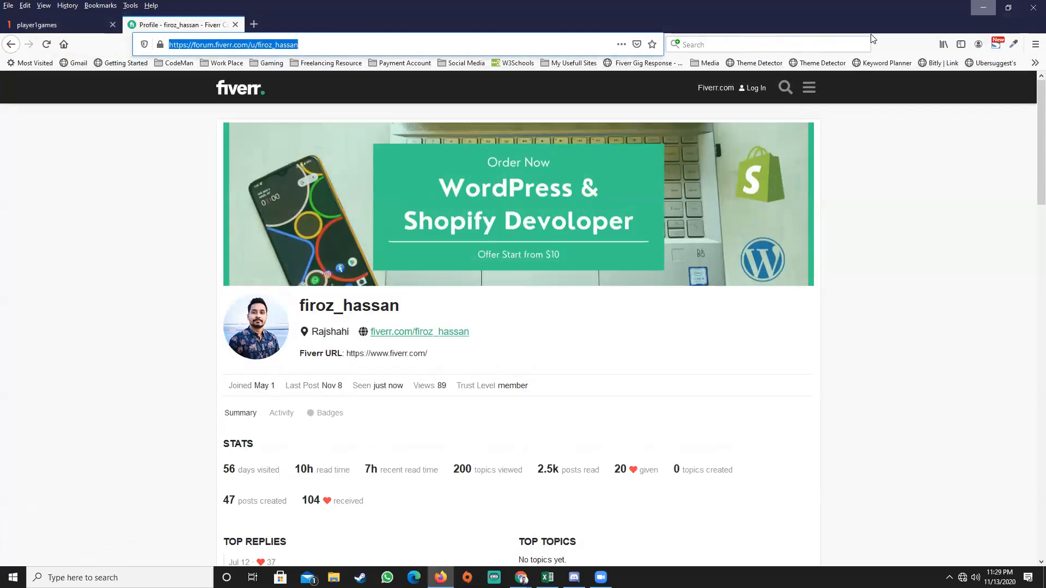
click(983, 7)
click(820, 9)
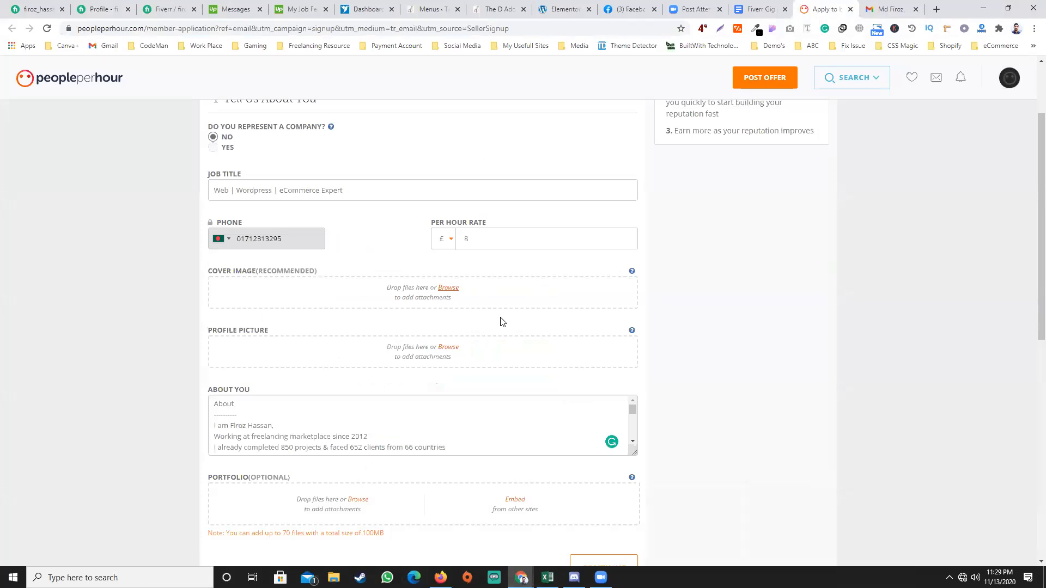
click(342, 493)
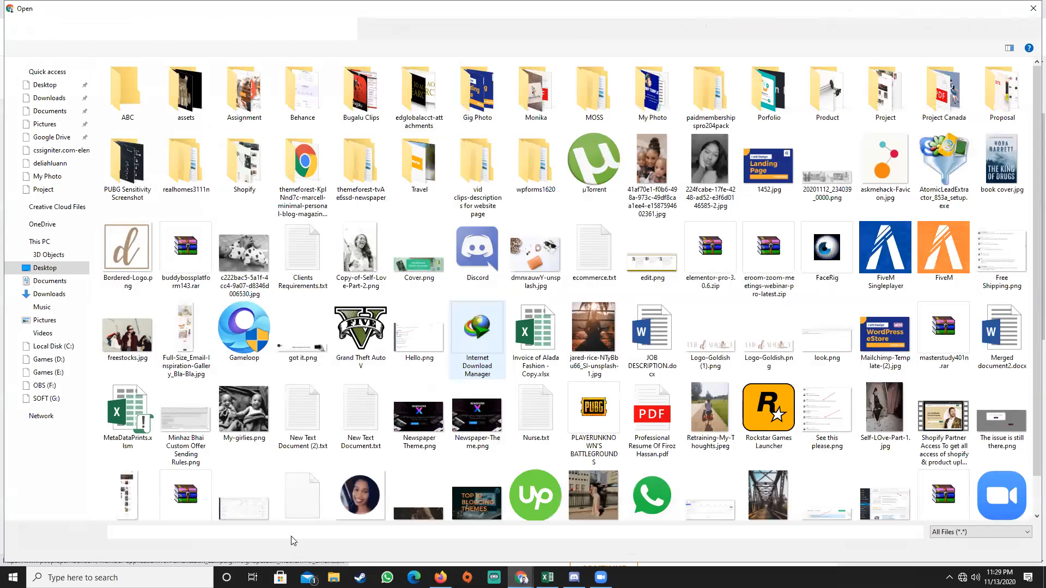
text(vo)
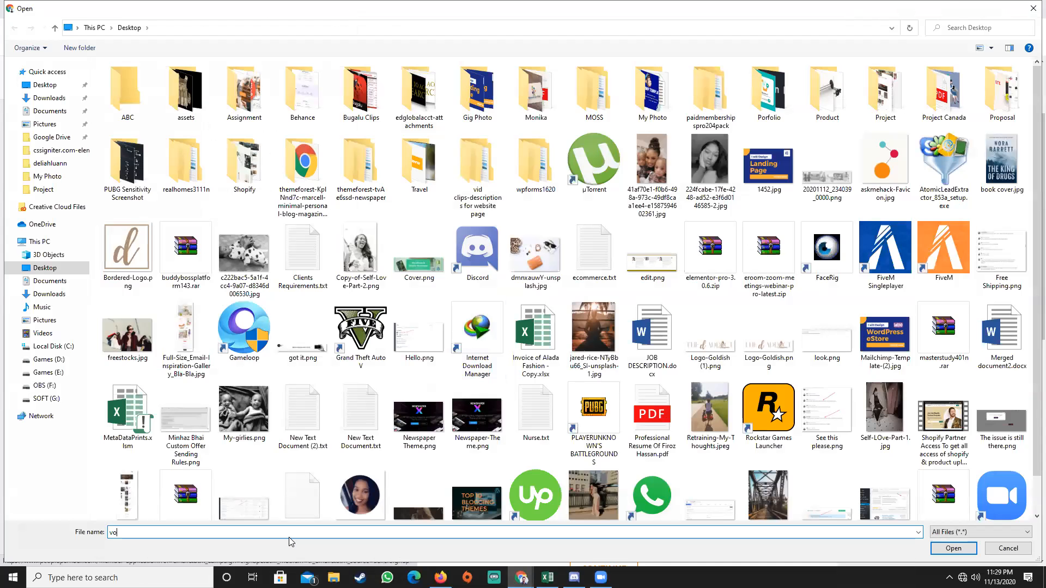
key(Return)
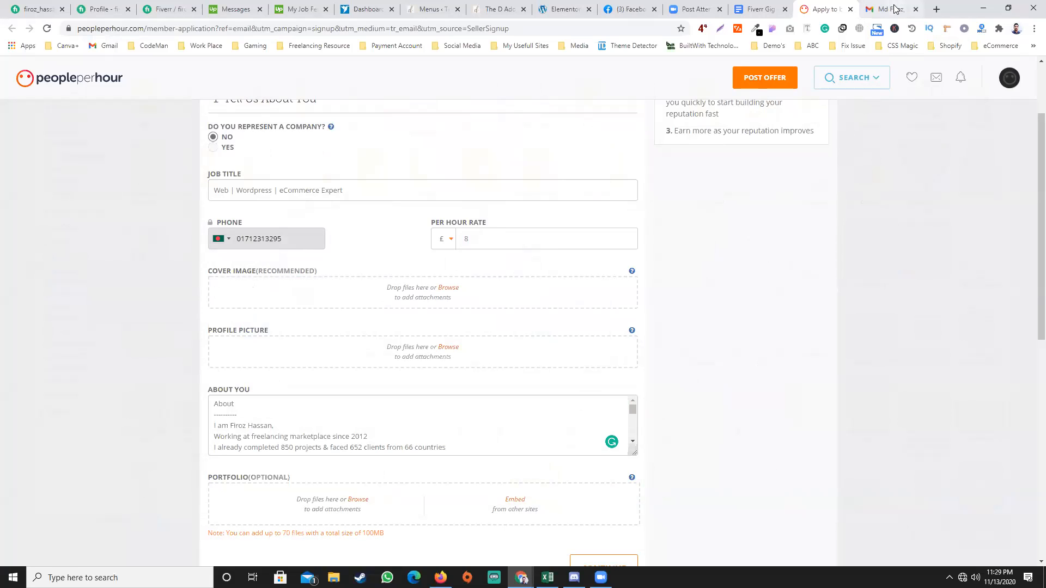
Look over the open Fiverr pages and the guide document's sample profile, ending back on the PeoplePerHour application
click(91, 8)
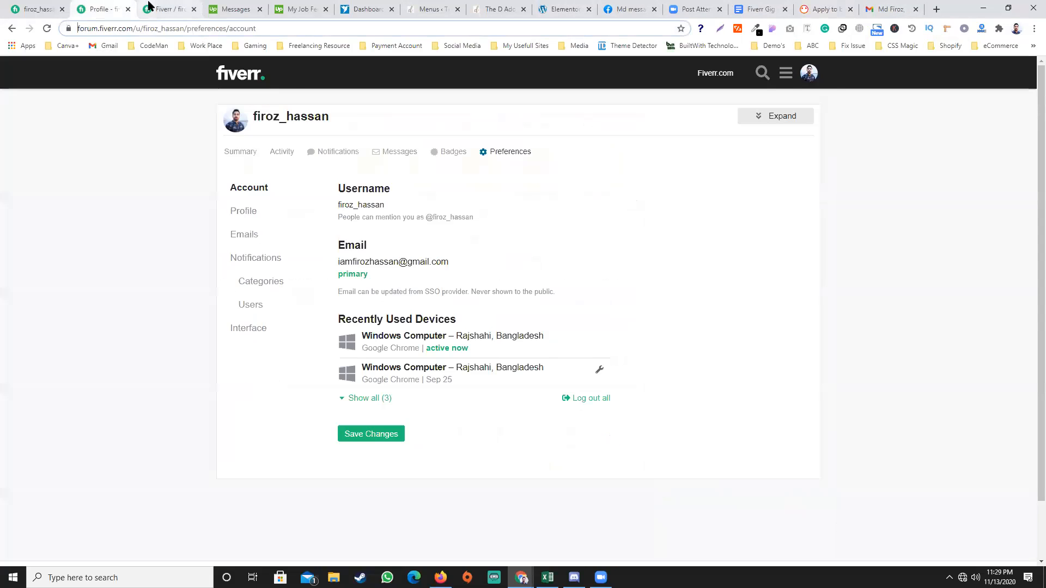
click(151, 9)
click(115, 8)
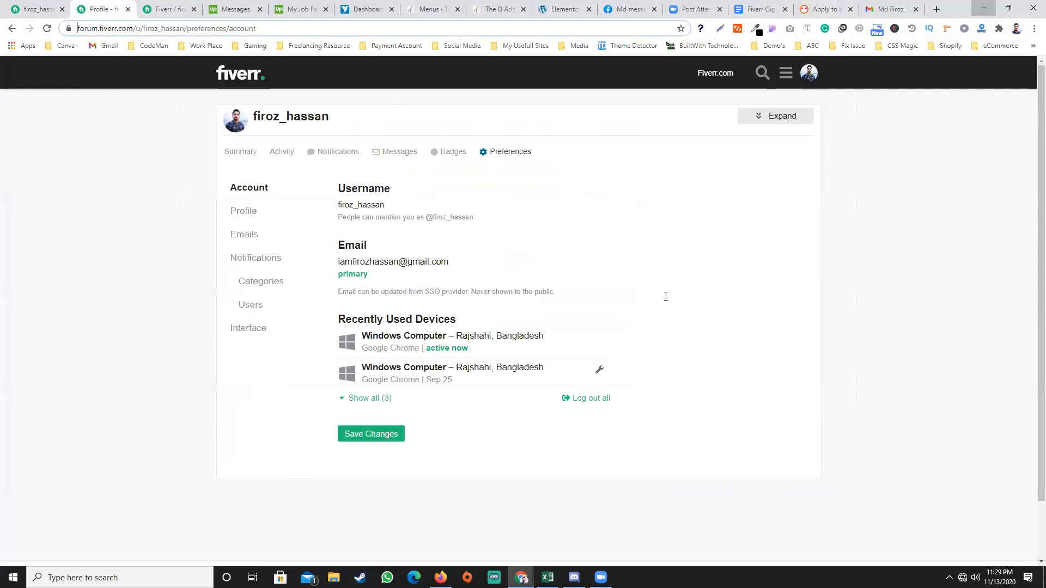
key(super+Down)
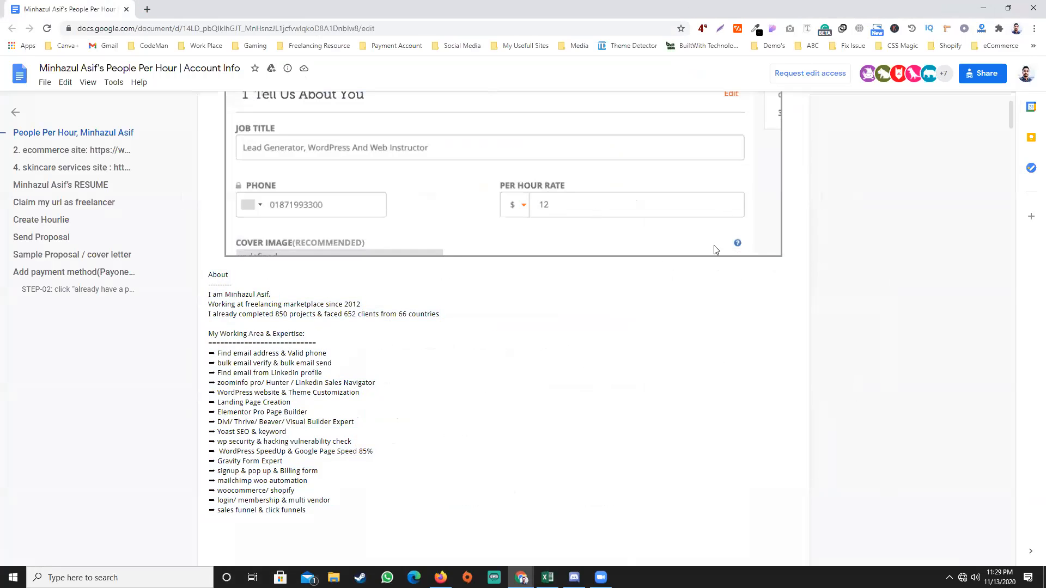
key(alt+Tab)
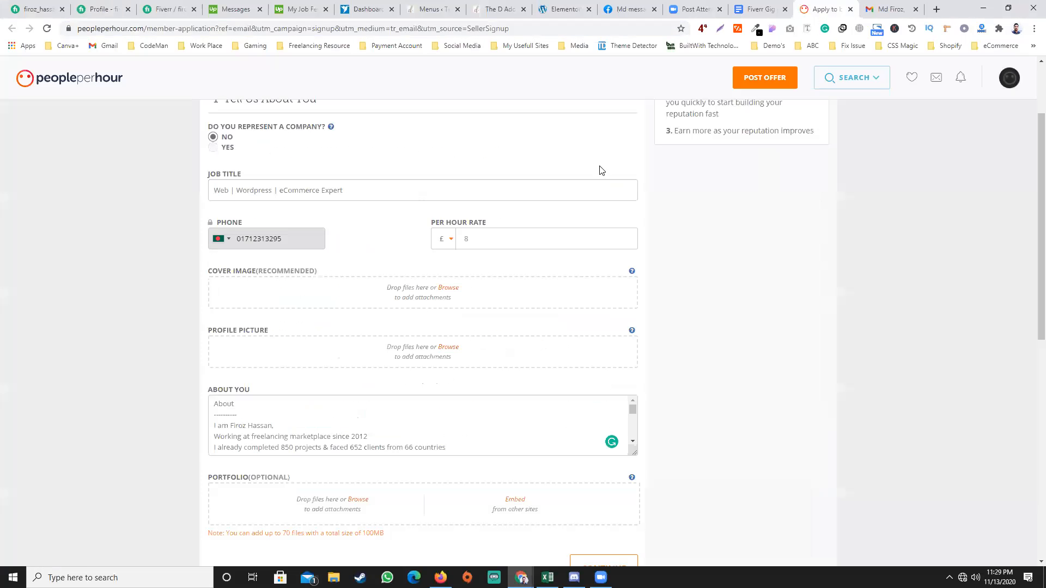
Upload I-am-a-professional-WordPress-Developer.jpg from the Desktop's My Photo folder as the profile picture
scroll(633, 167, down, 2)
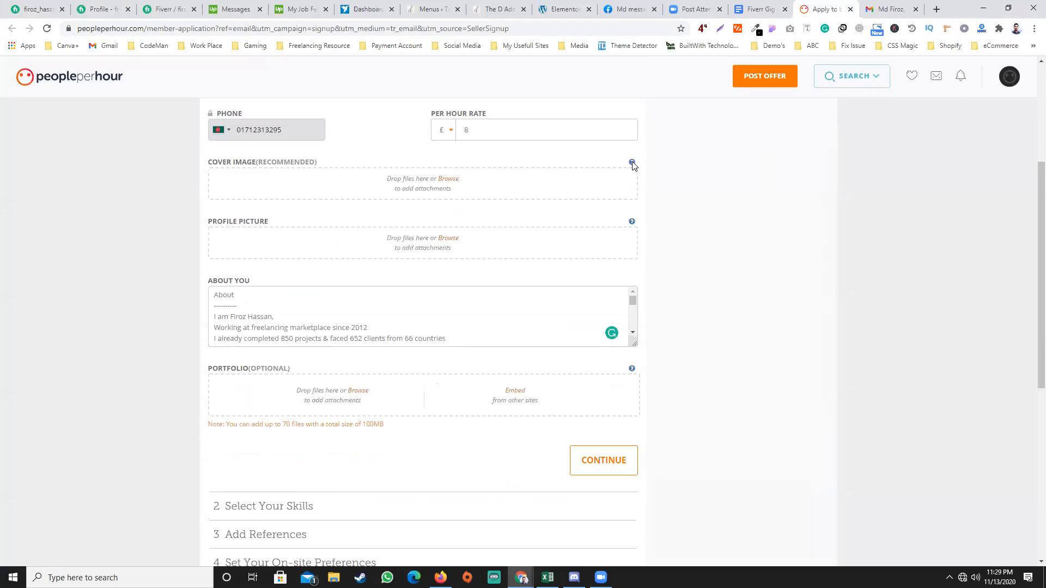
mouse_move(632, 163)
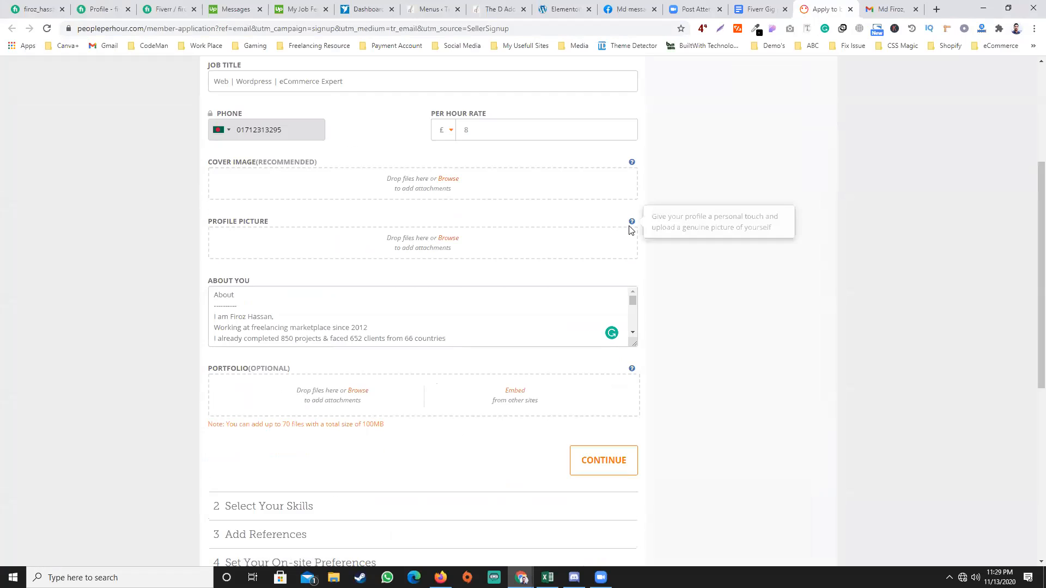
click(450, 241)
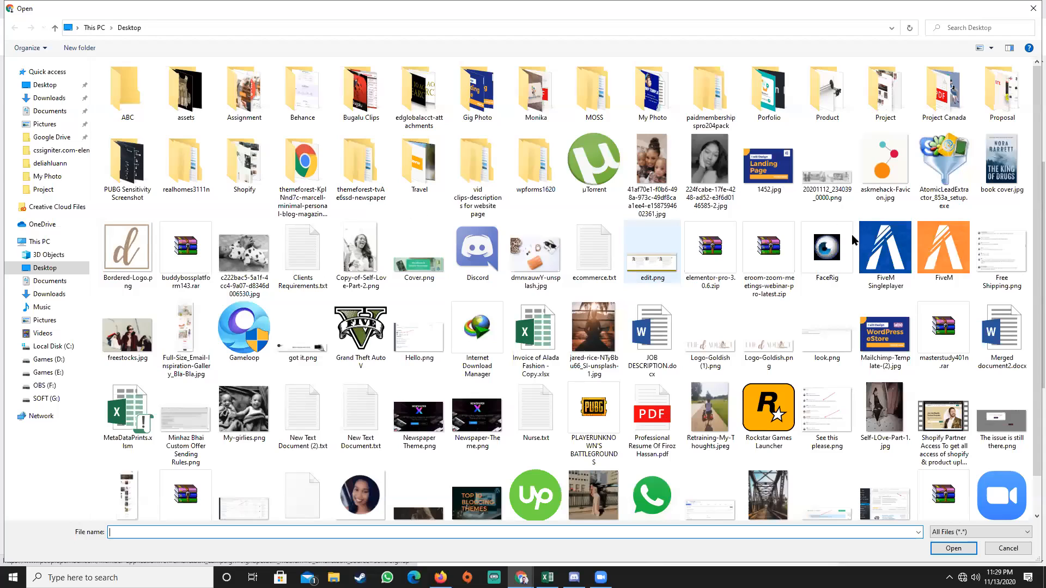
click(657, 114)
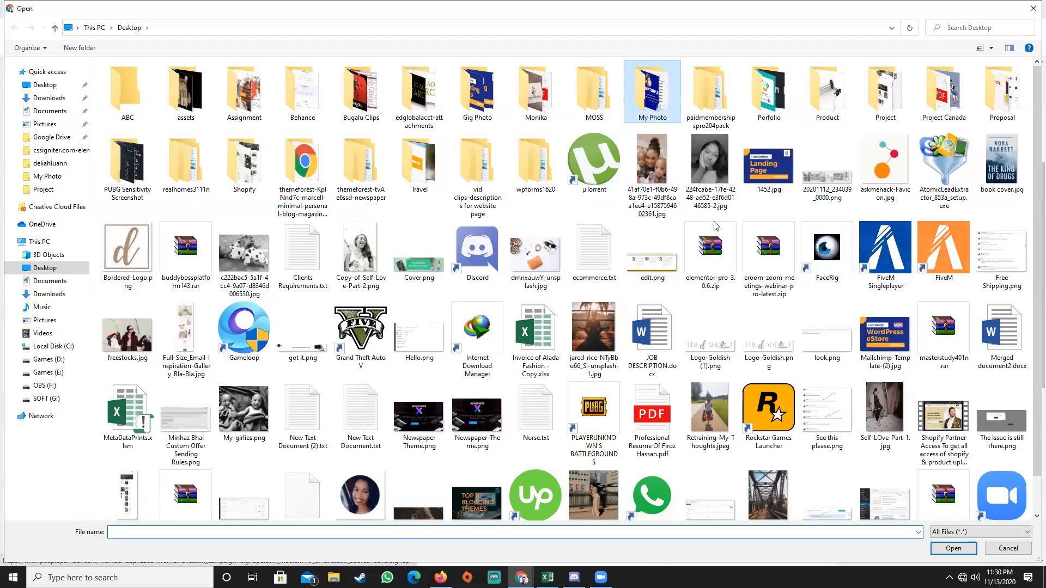
key(Return)
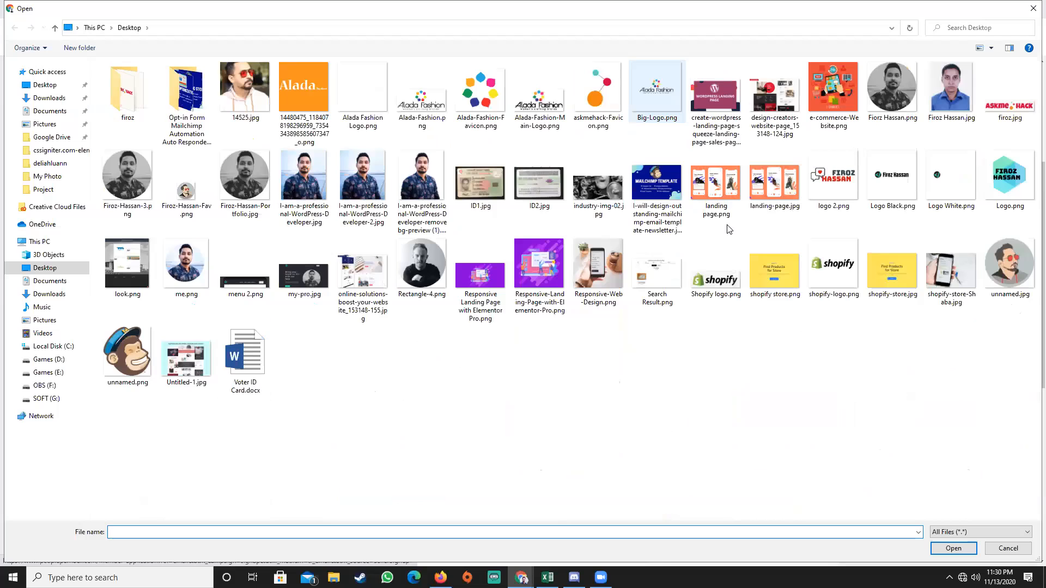
key(i)
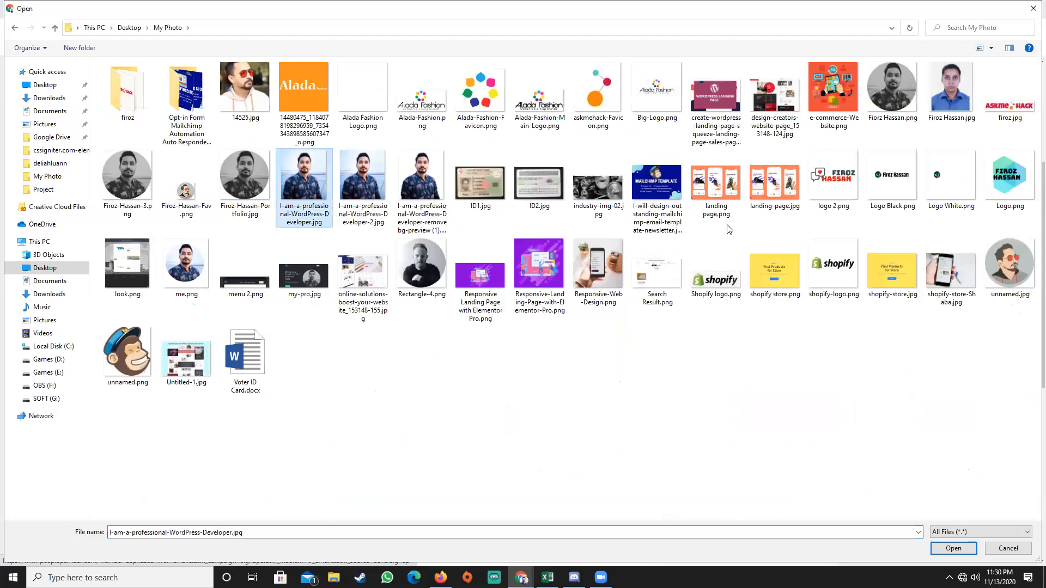
key(Return)
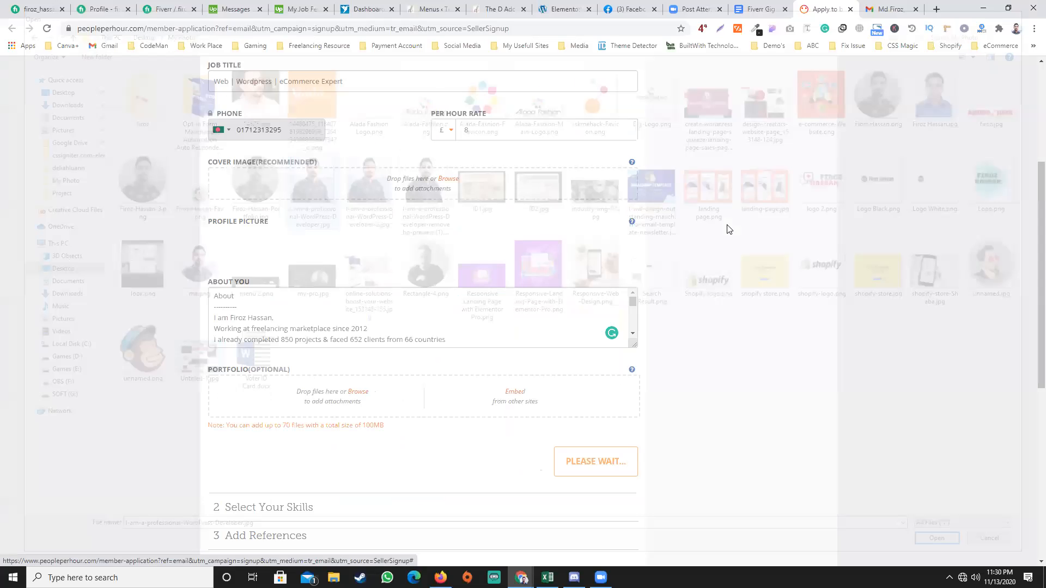
scroll(728, 229, down, 2)
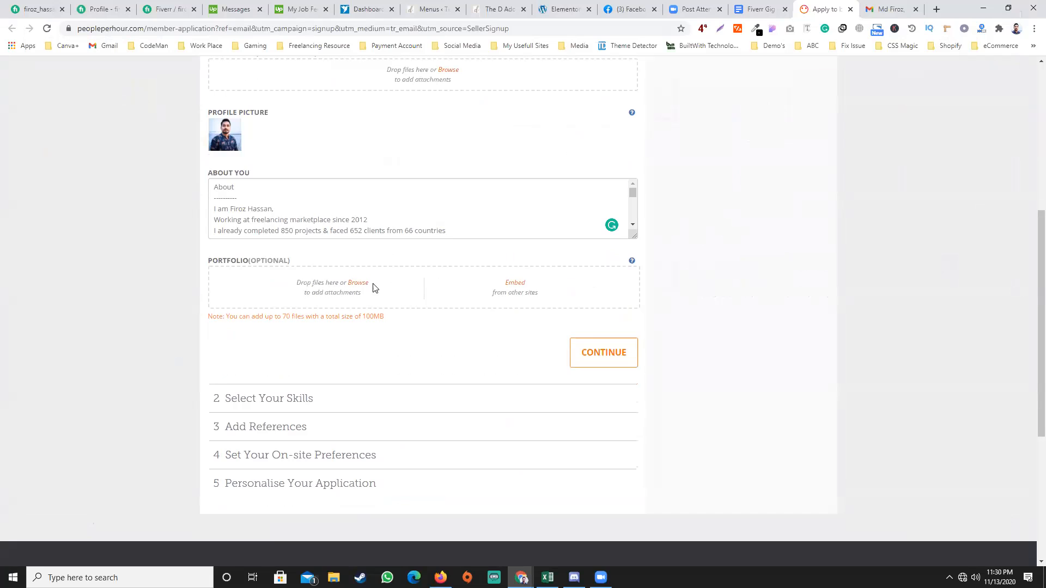
click(516, 284)
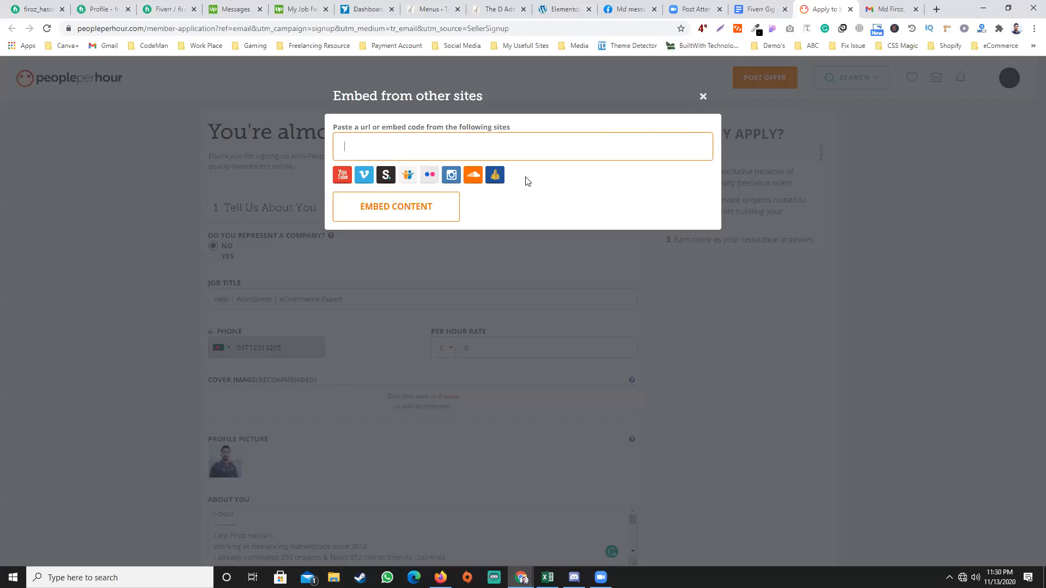
click(453, 176)
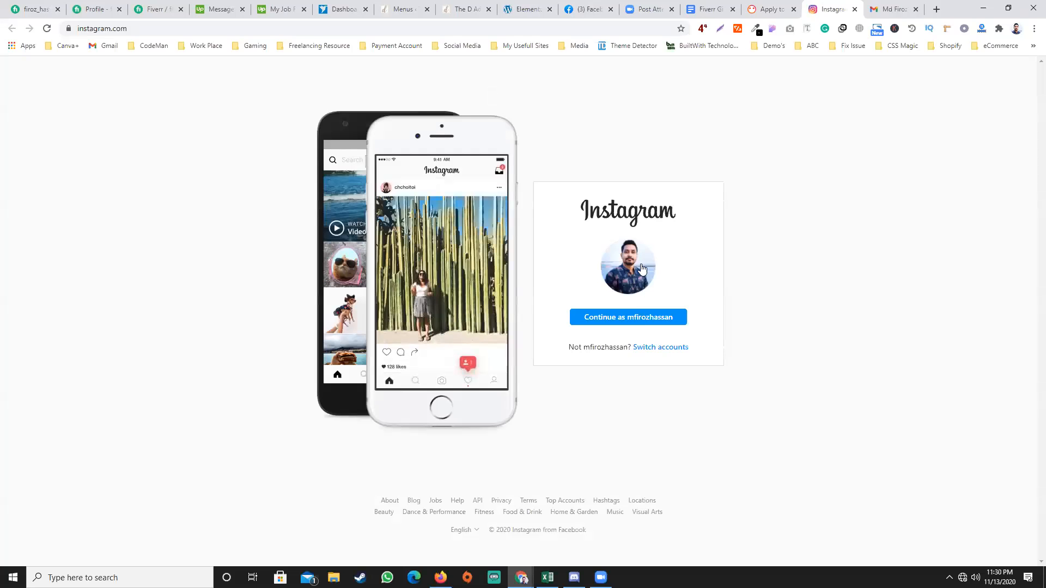
click(643, 319)
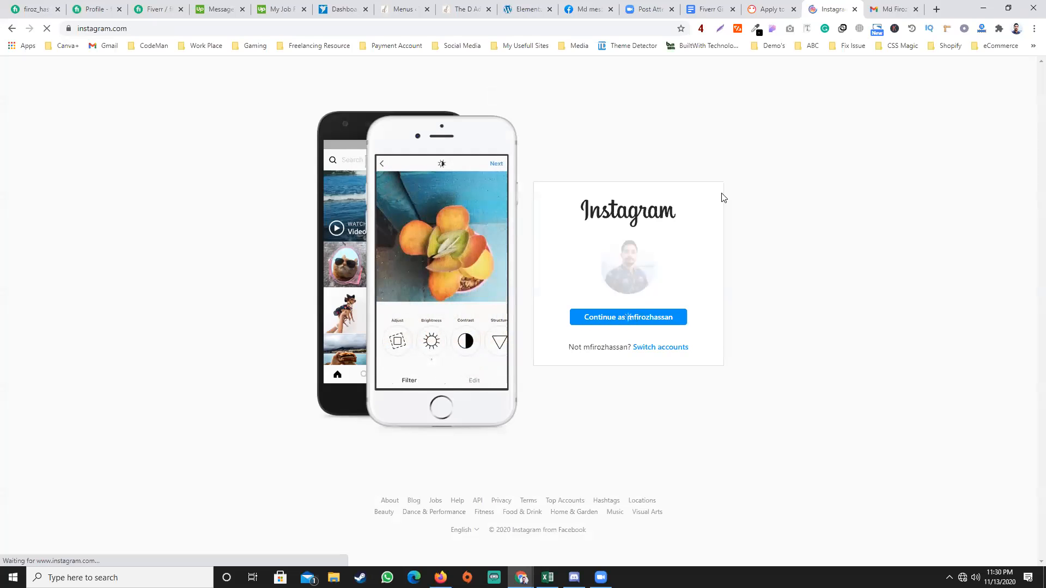
click(853, 9)
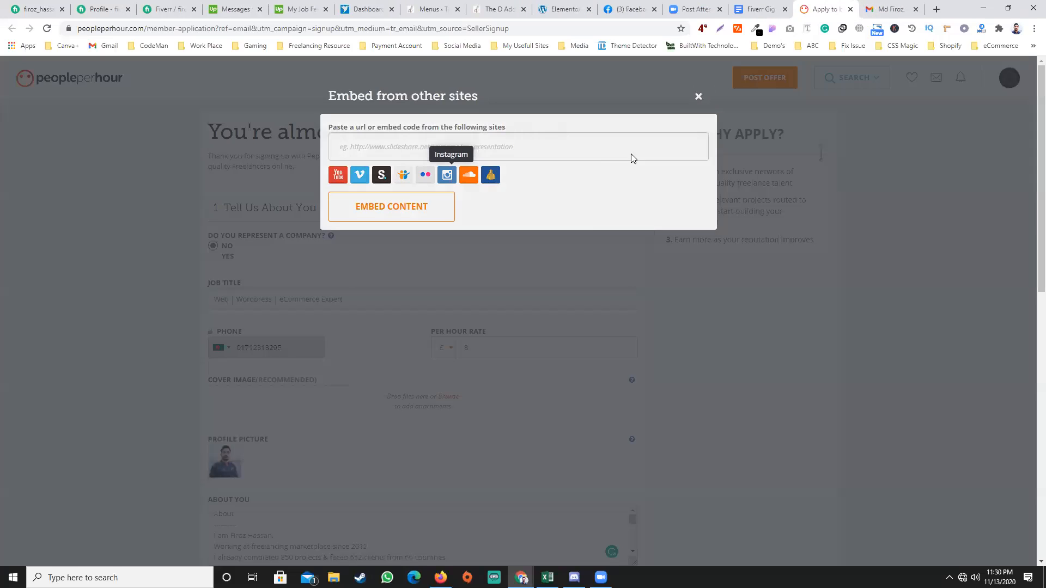
key(Escape)
Upload the carwash landing page image from the DEEP THEME LANDING folder, inside the Desktop's Behance folder, to the portfolio
scroll(540, 199, down, 2)
scroll(364, 175, down, 6)
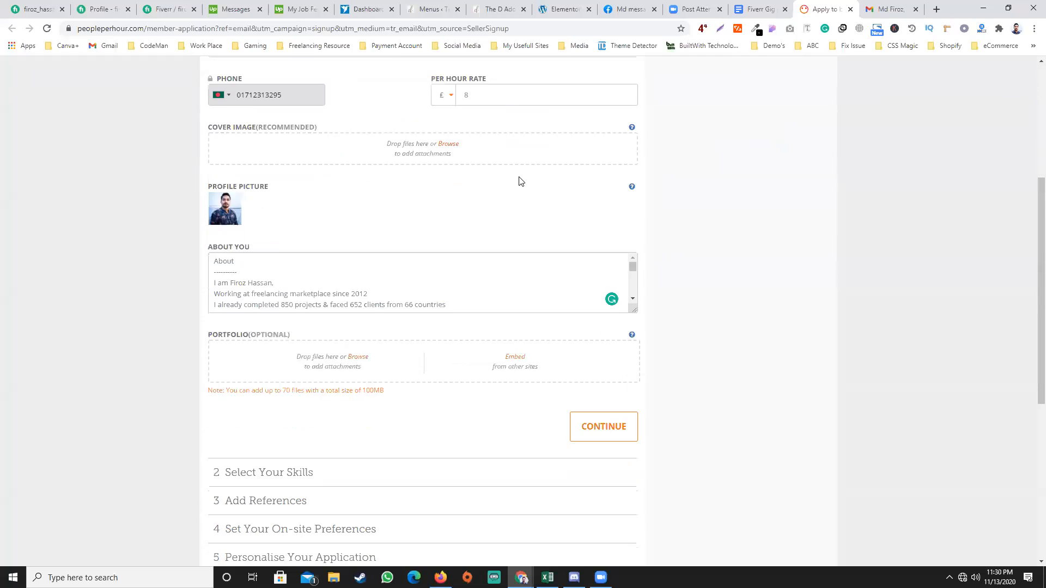
click(358, 173)
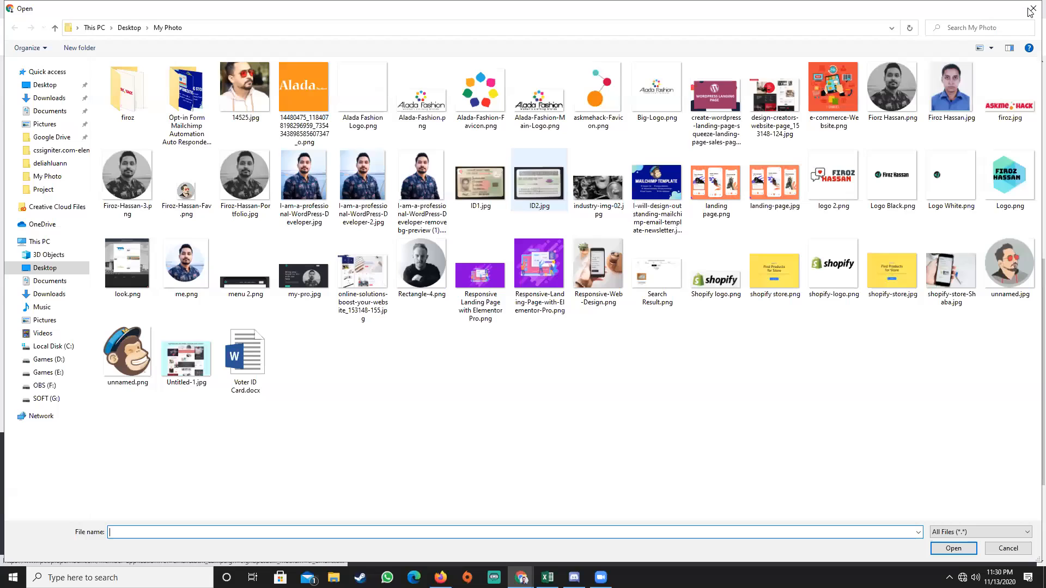
click(45, 85)
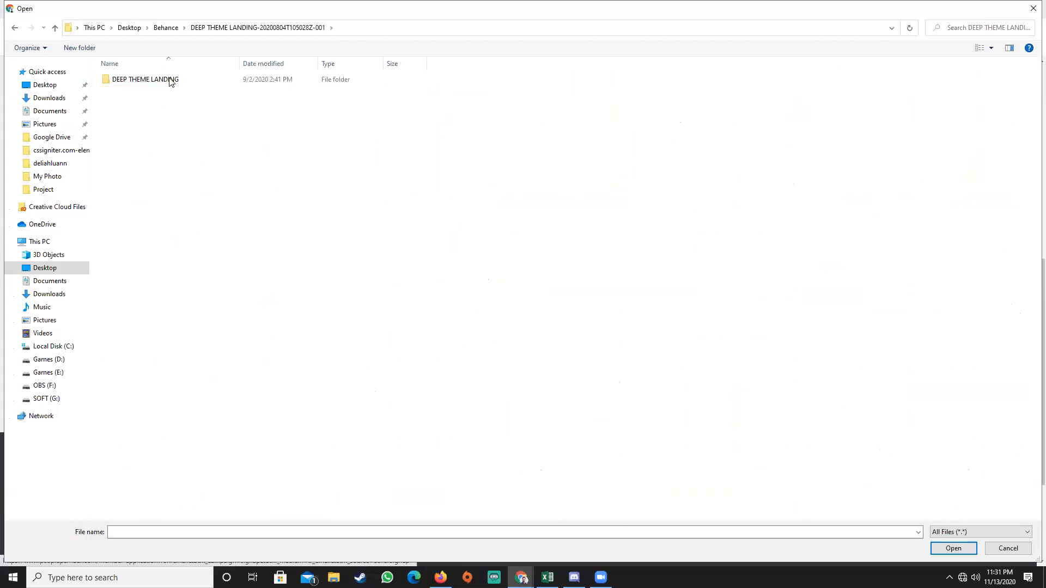
click(169, 80)
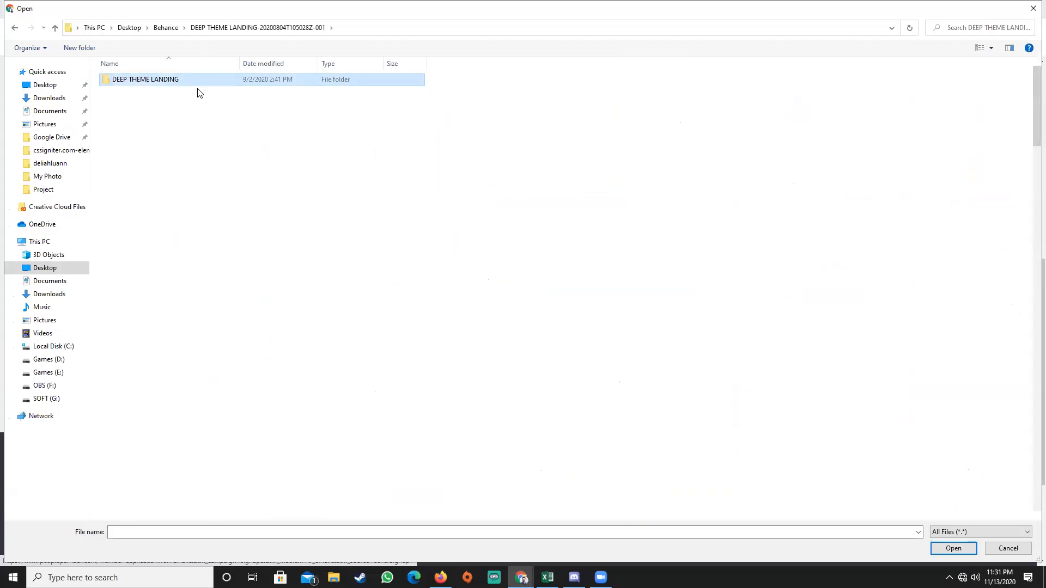
key(Return)
key(Return)
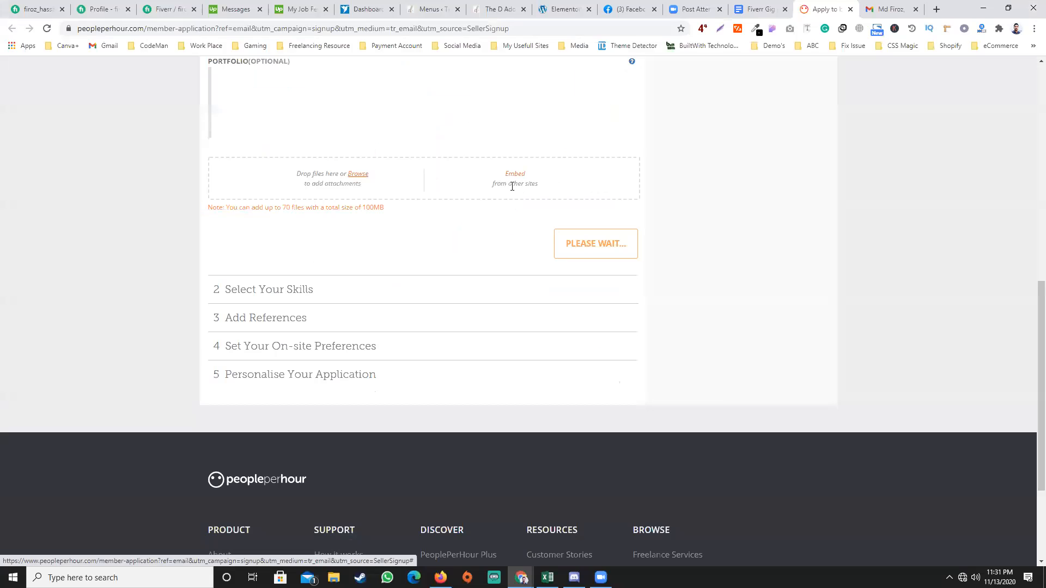
Add Shopify Store Classic.png from the Desktop's Shopify folder as a second portfolio item
scroll(495, 218, up, 2)
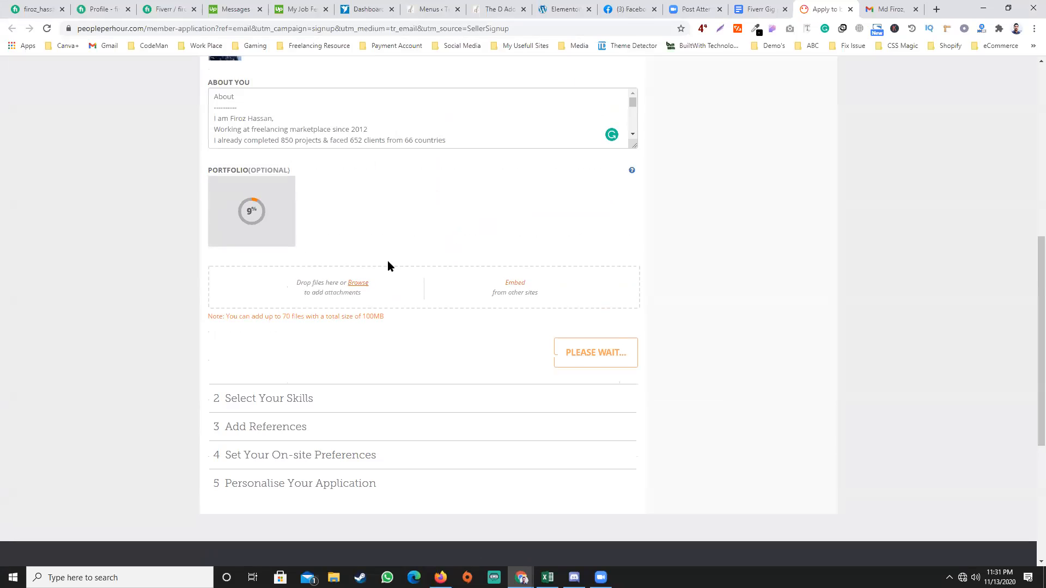
click(360, 283)
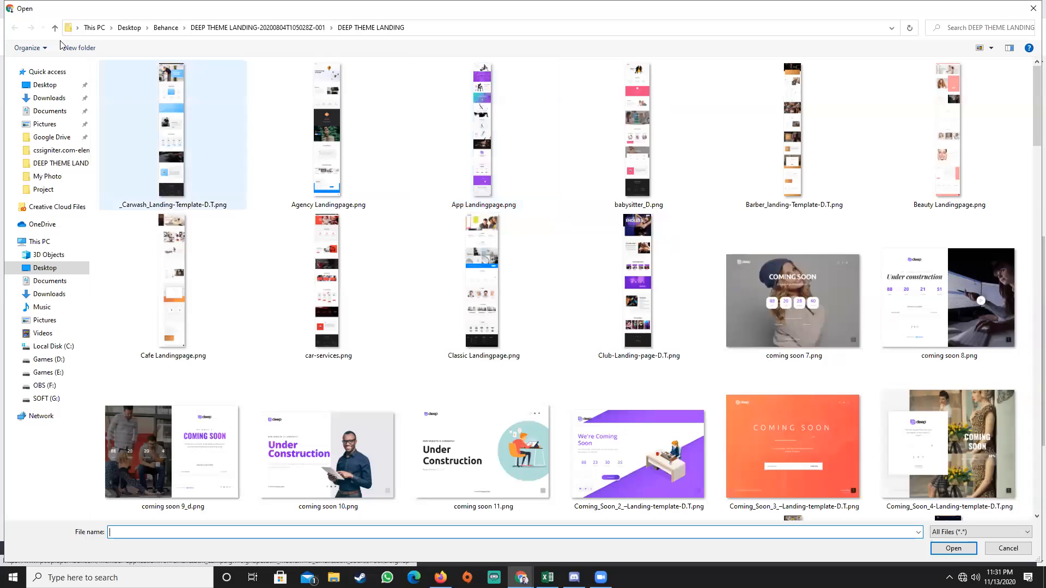
click(55, 27)
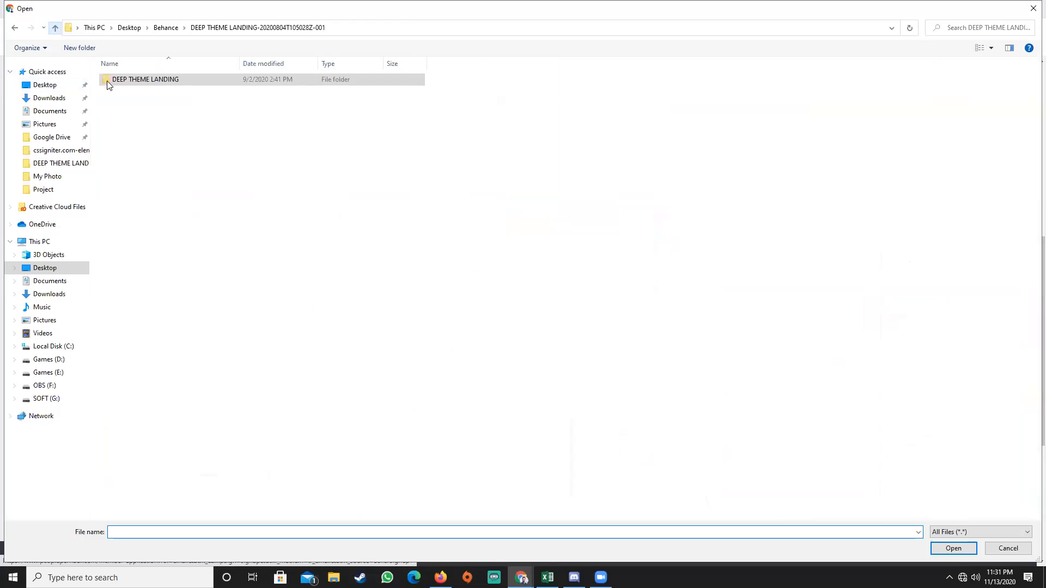
click(55, 28)
click(56, 28)
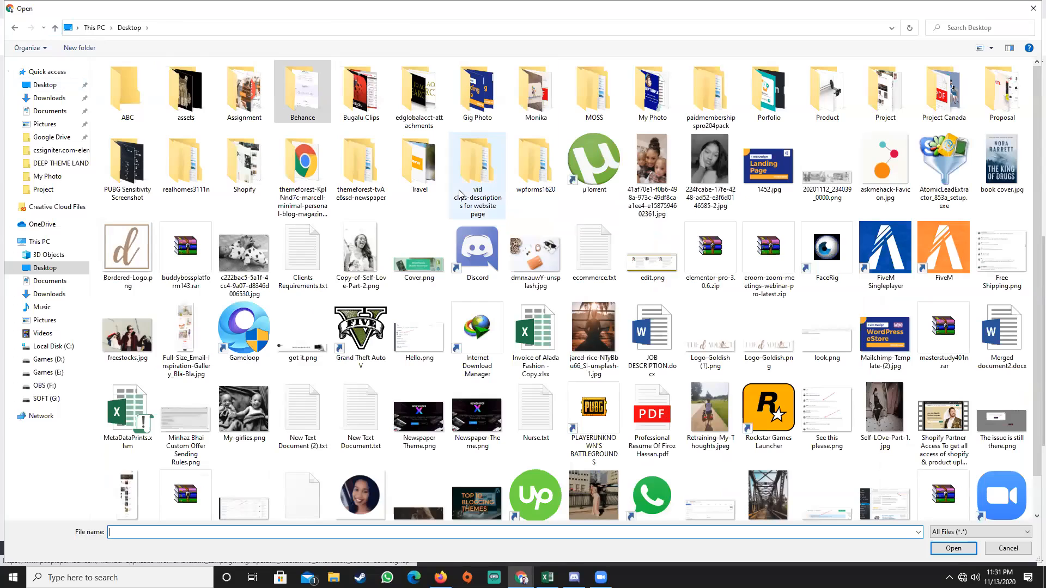
double_click(245, 164)
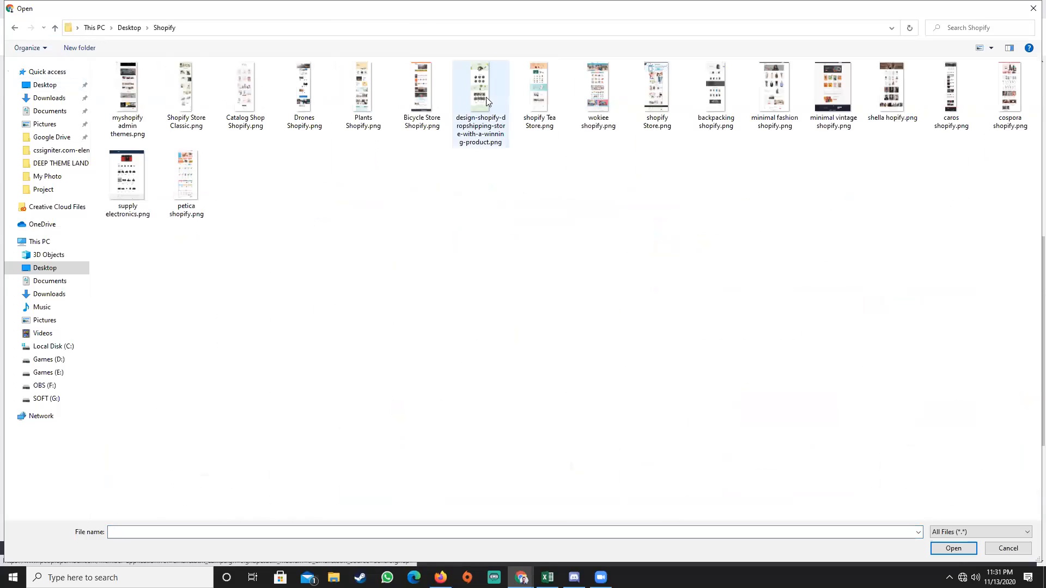
double_click(200, 95)
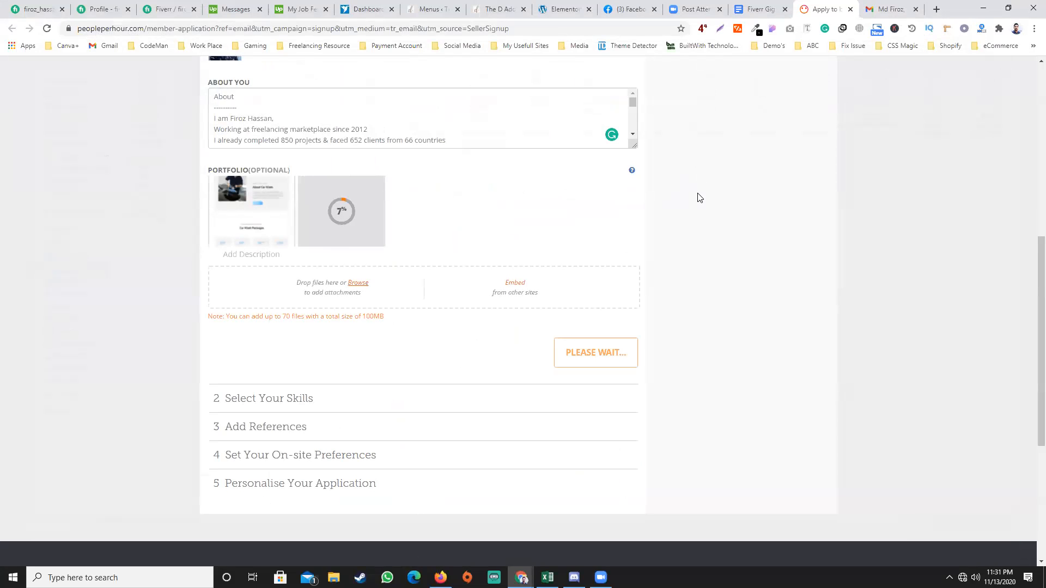
click(352, 286)
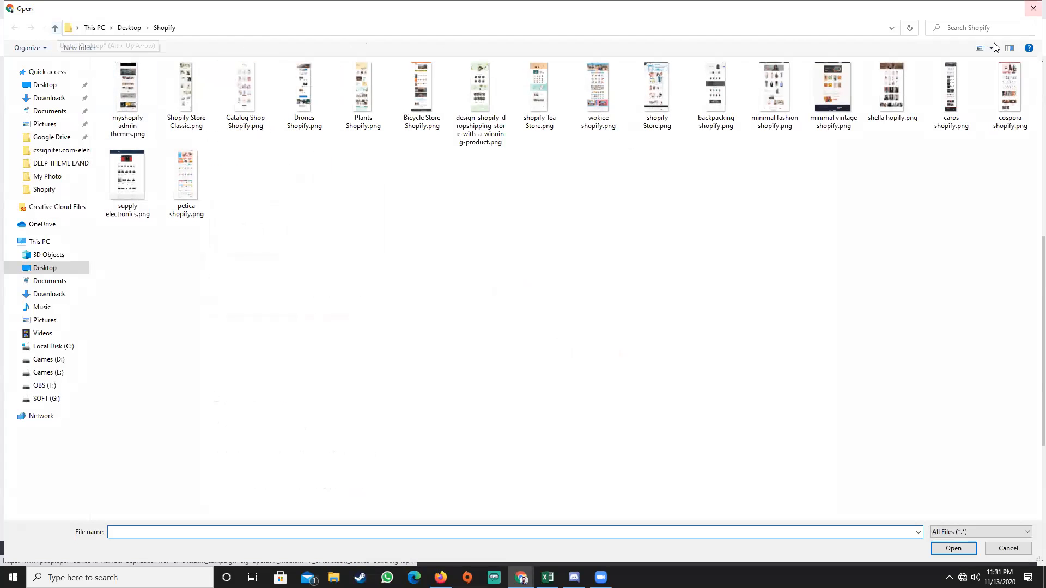
click(1033, 8)
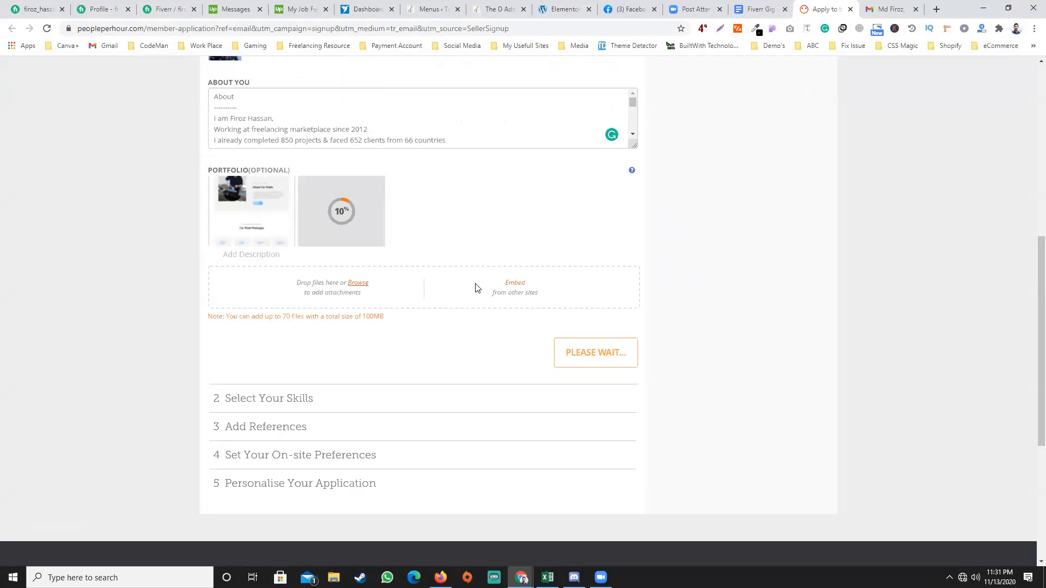
Give the first portfolio item the description "Landing Page Desing with Elementor Pro" and save it
click(251, 255)
click(407, 170)
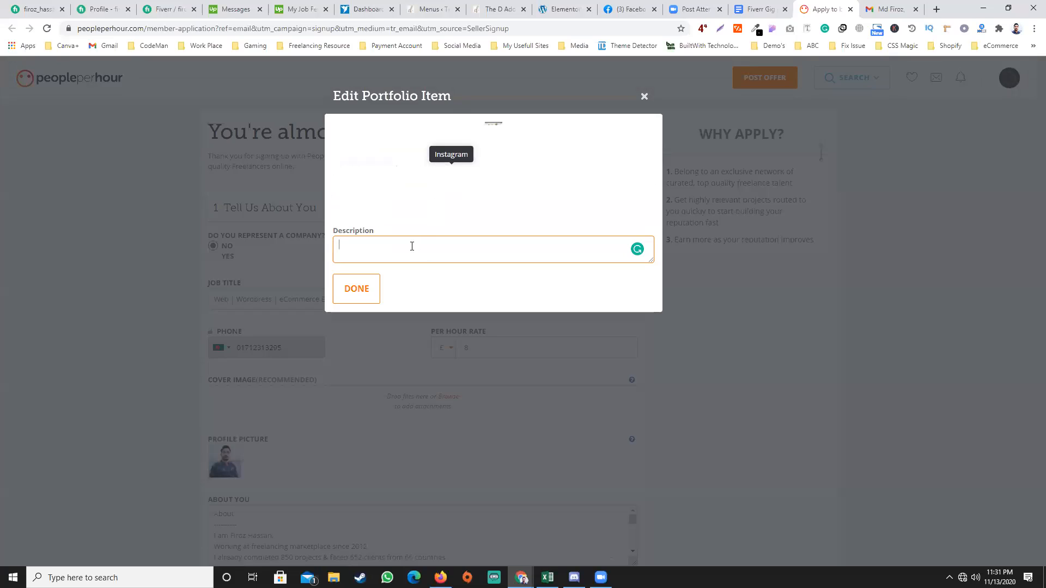
text(Landing Page Desing with Elem)
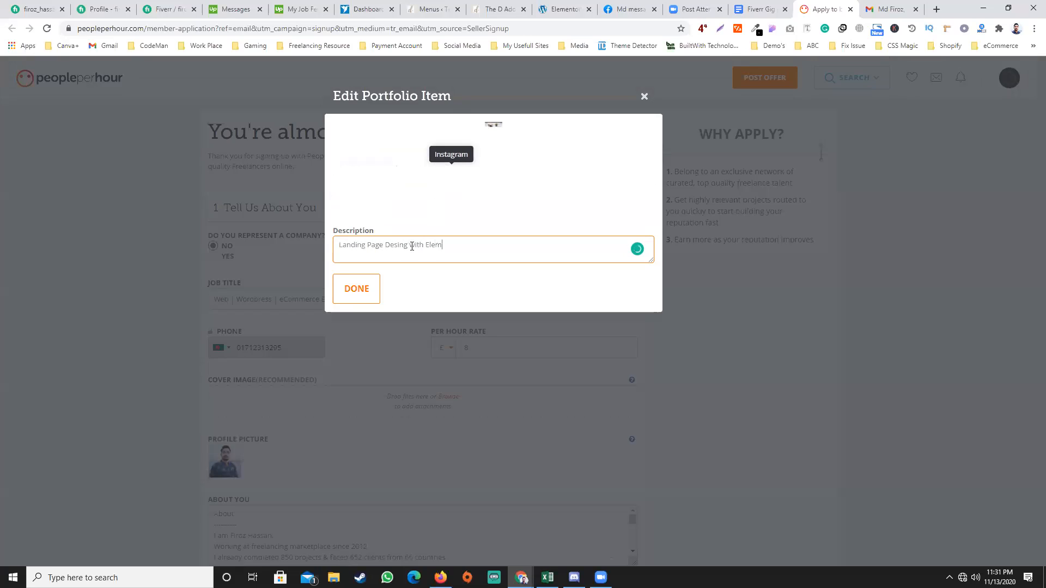
text(entor Pro)
click(357, 305)
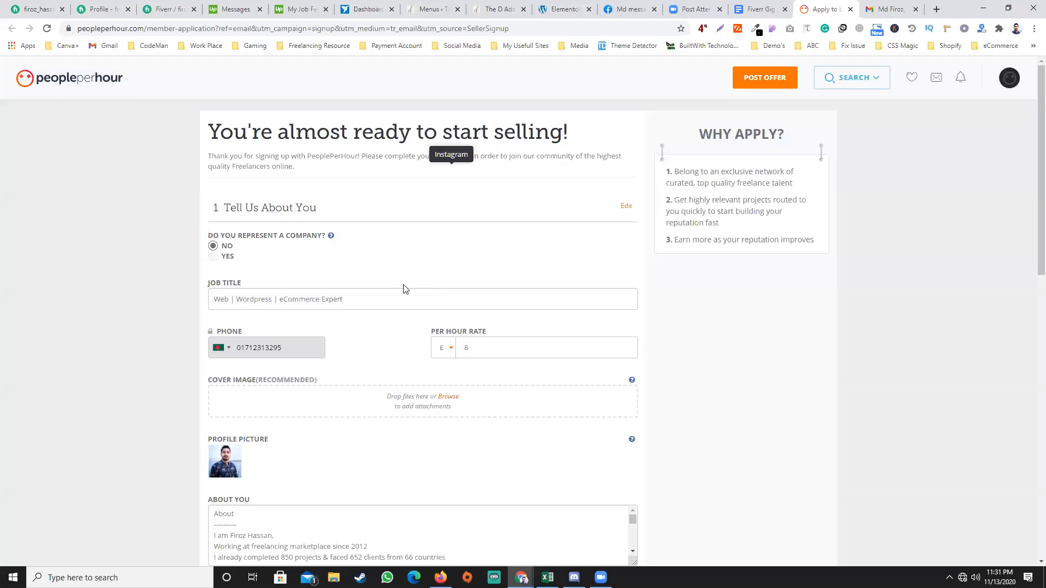
Give the second portfolio item the description "Shopify Store" and save it
scroll(413, 294, down, 6)
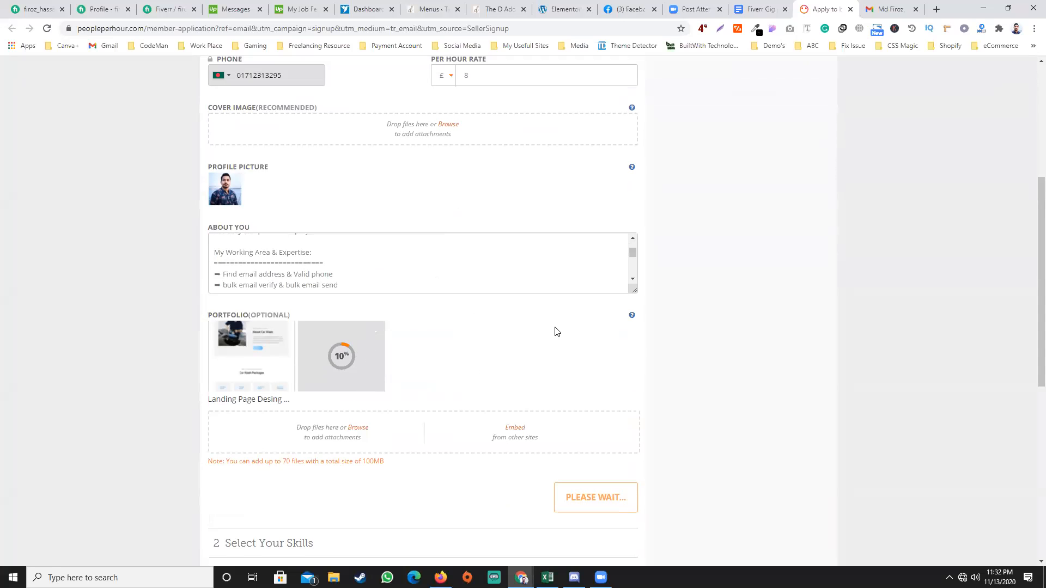
scroll(556, 330, down, 3)
scroll(556, 331, up, 1)
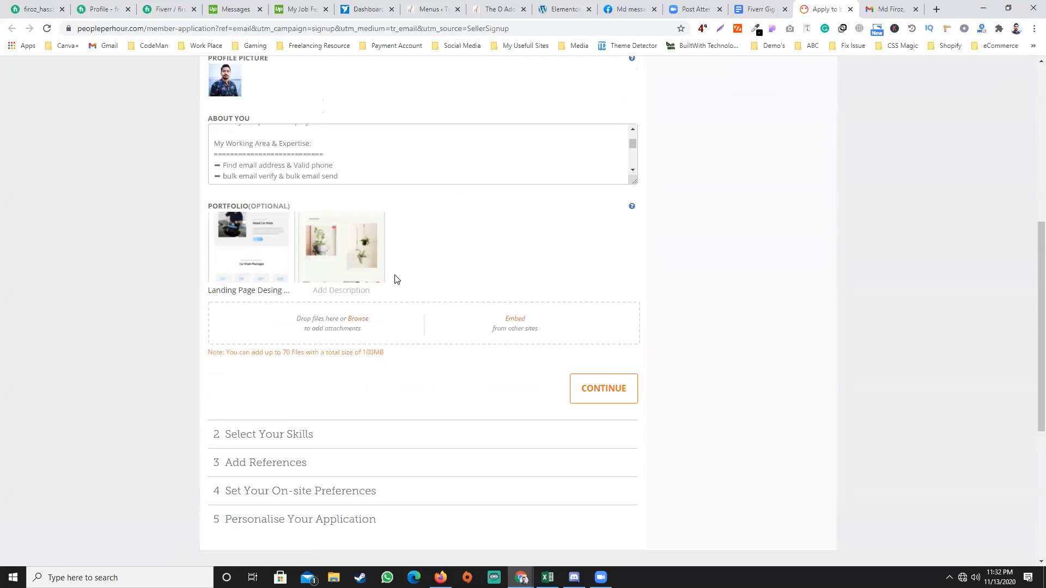
click(560, 306)
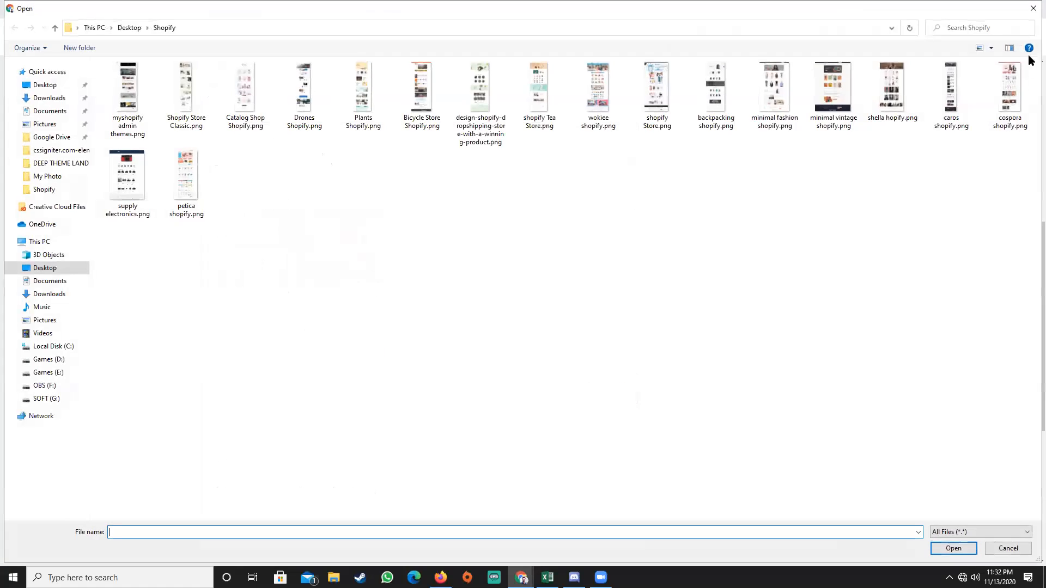
key(Escape)
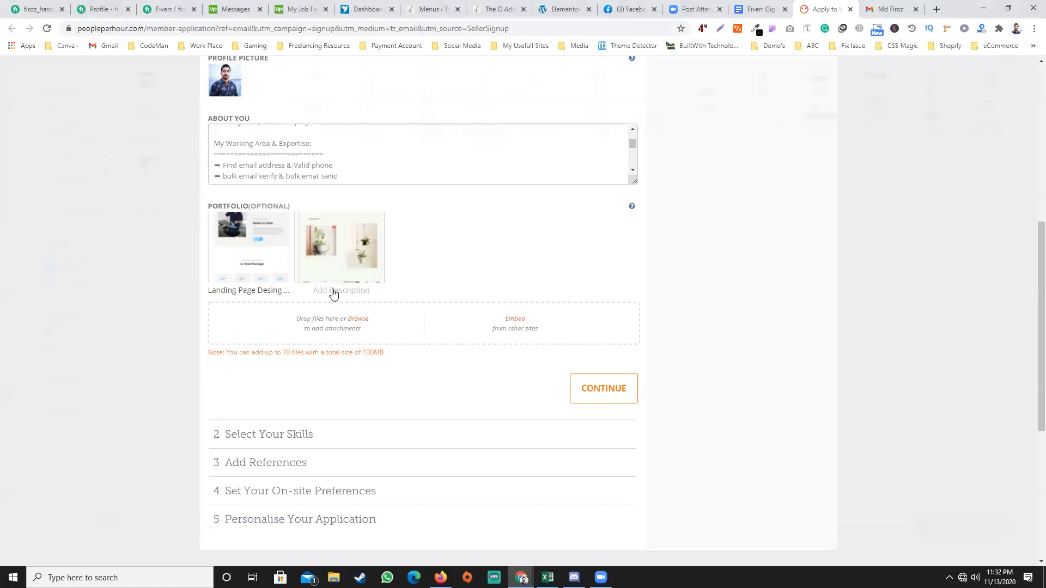
click(329, 297)
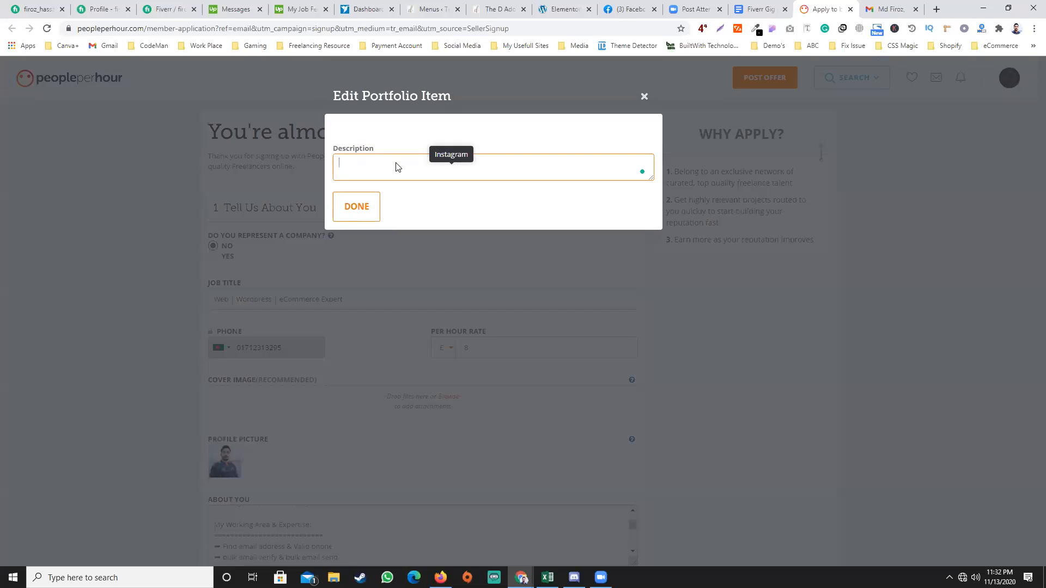
text(Shopify )
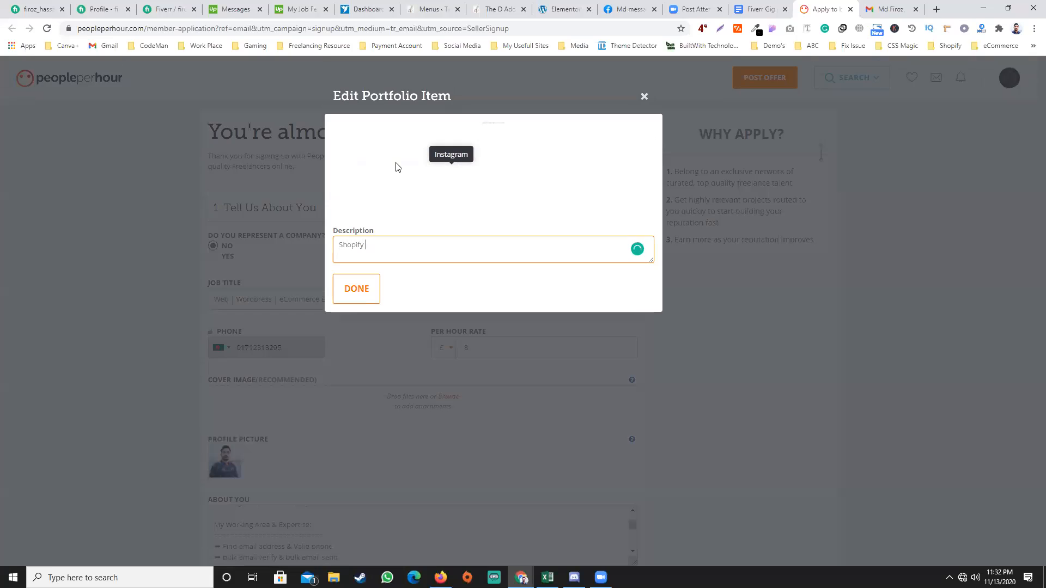
text(Store)
click(373, 289)
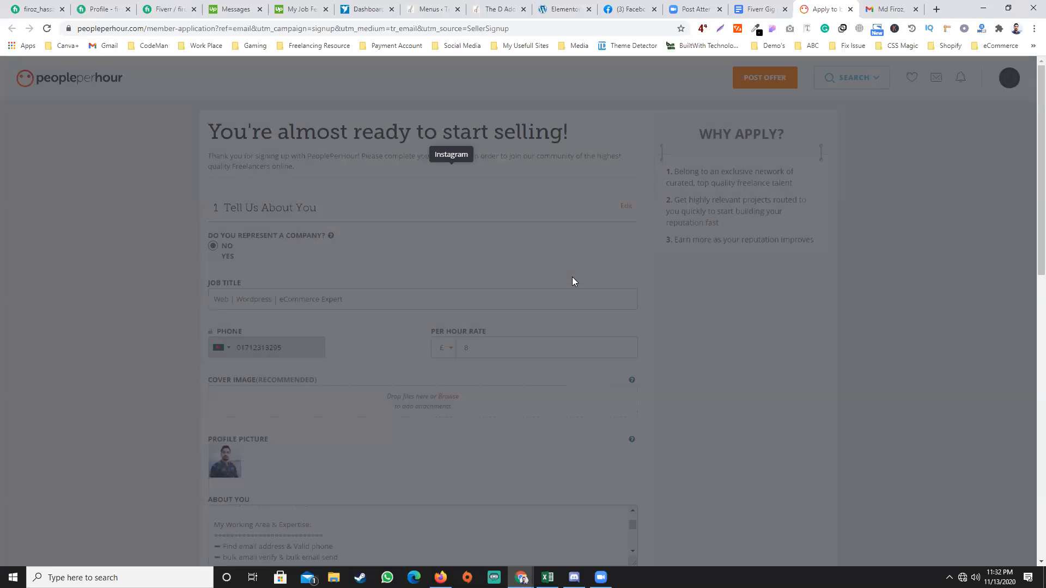
Complete the personal details section and continue to the Select Your Skills section of the application
scroll(554, 251, down, 4)
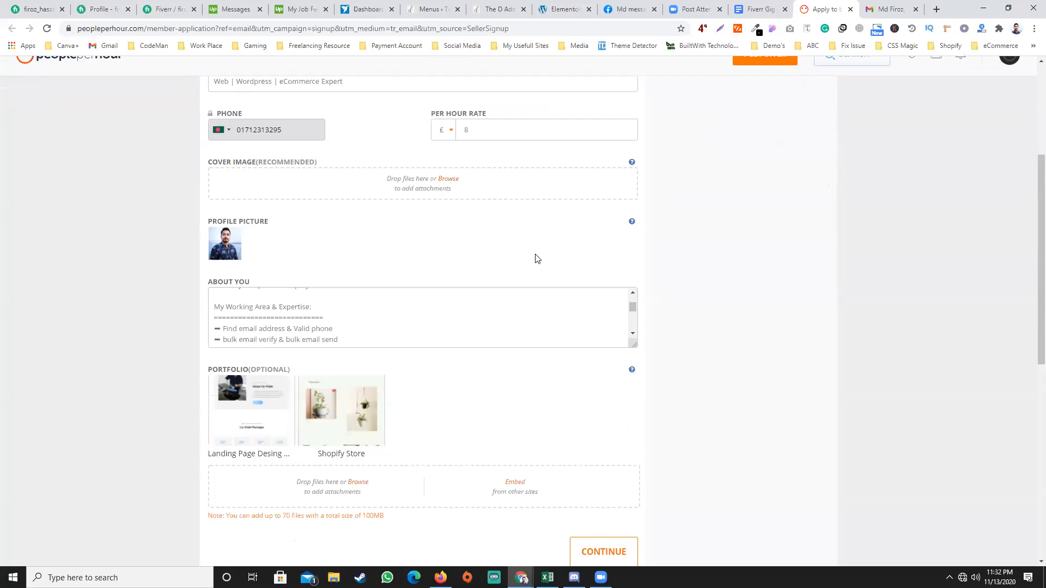
scroll(536, 257, down, 2)
scroll(635, 262, down, 5)
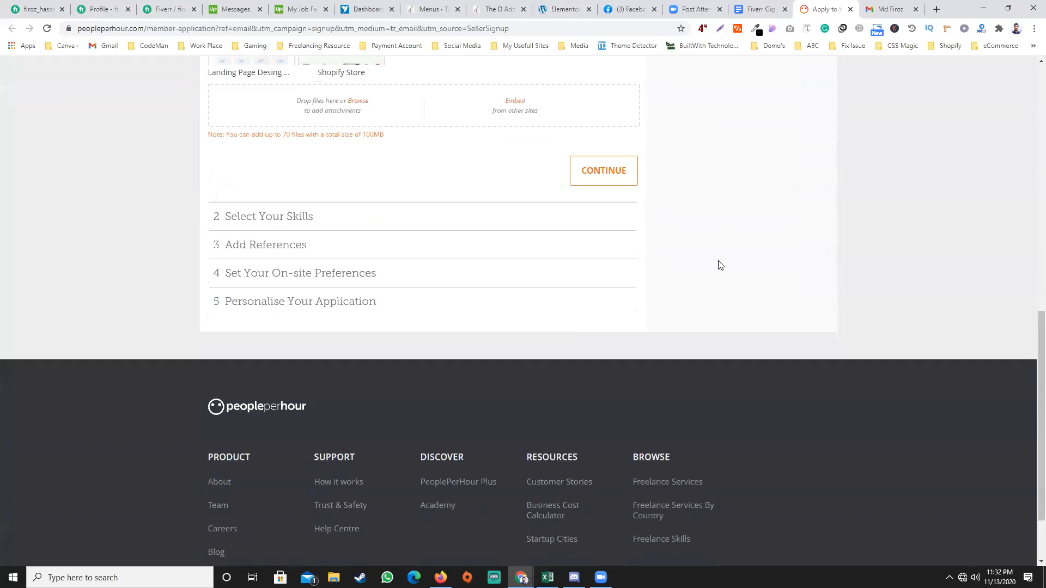
scroll(700, 245, up, 3)
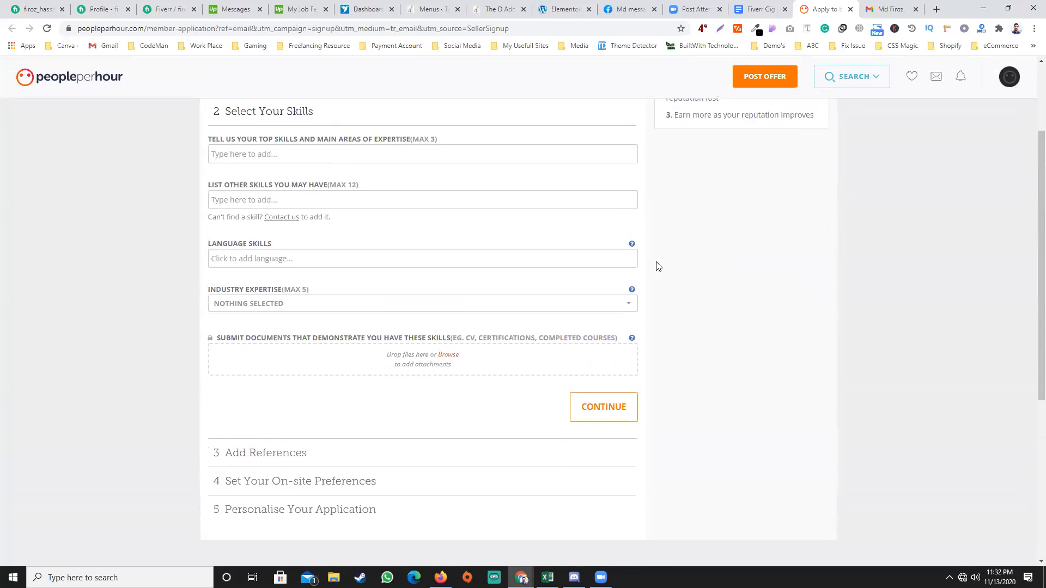
Check the sample top skills in the reference Google Doc and add website development as the first top skill
click(269, 172)
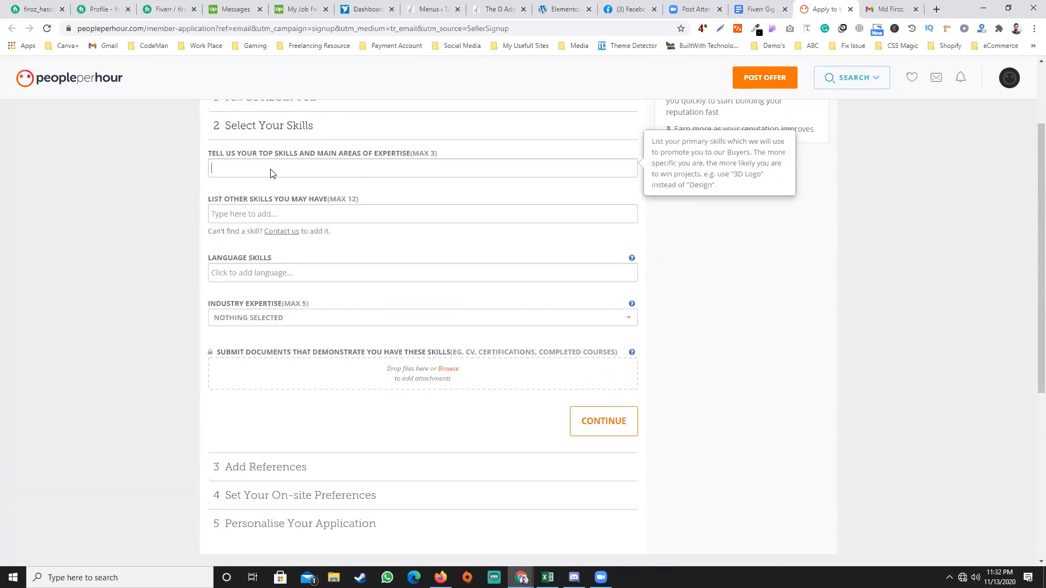
click(547, 577)
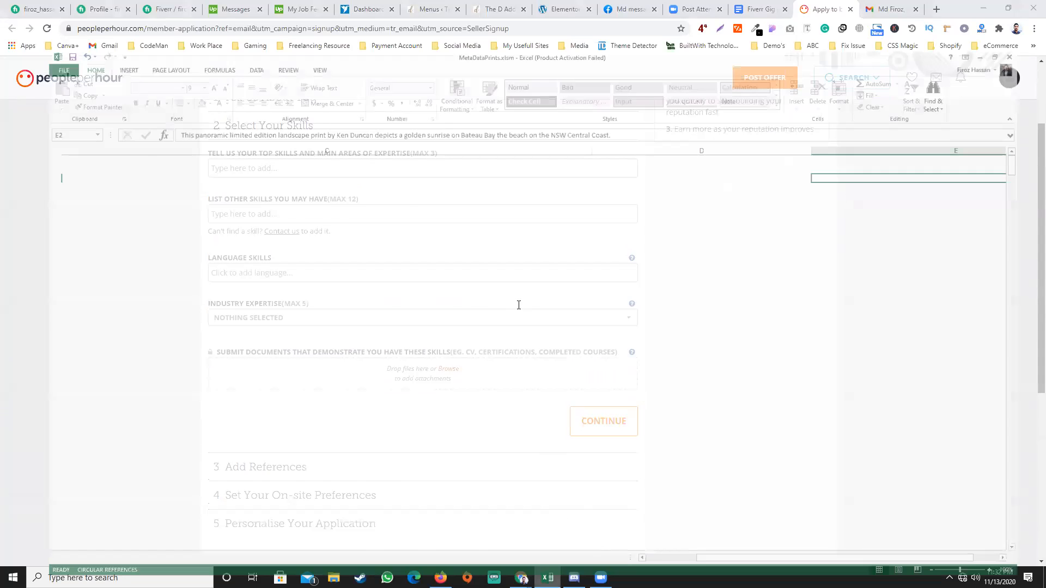
key(alt+Tab)
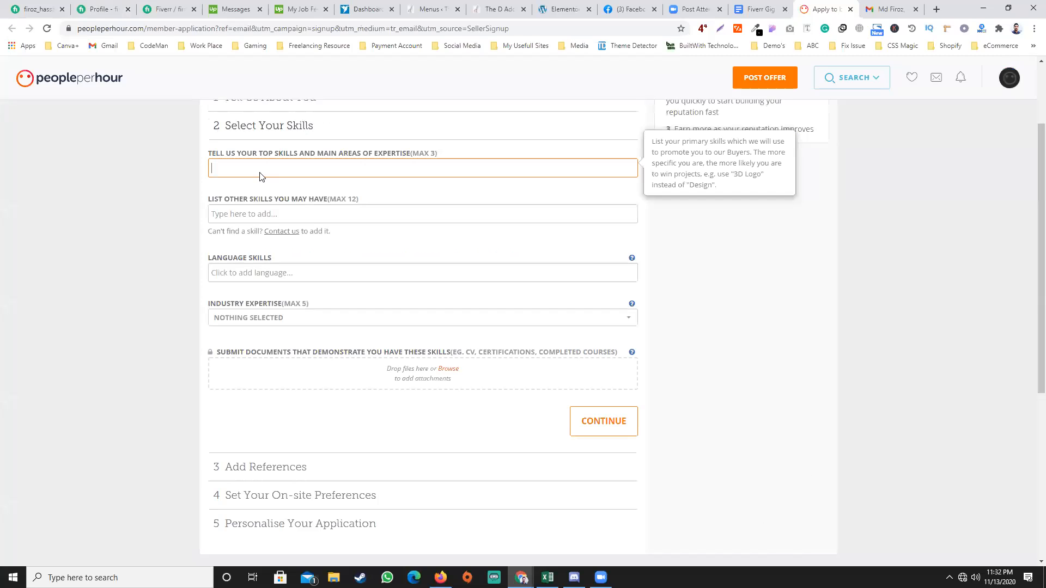
click(259, 175)
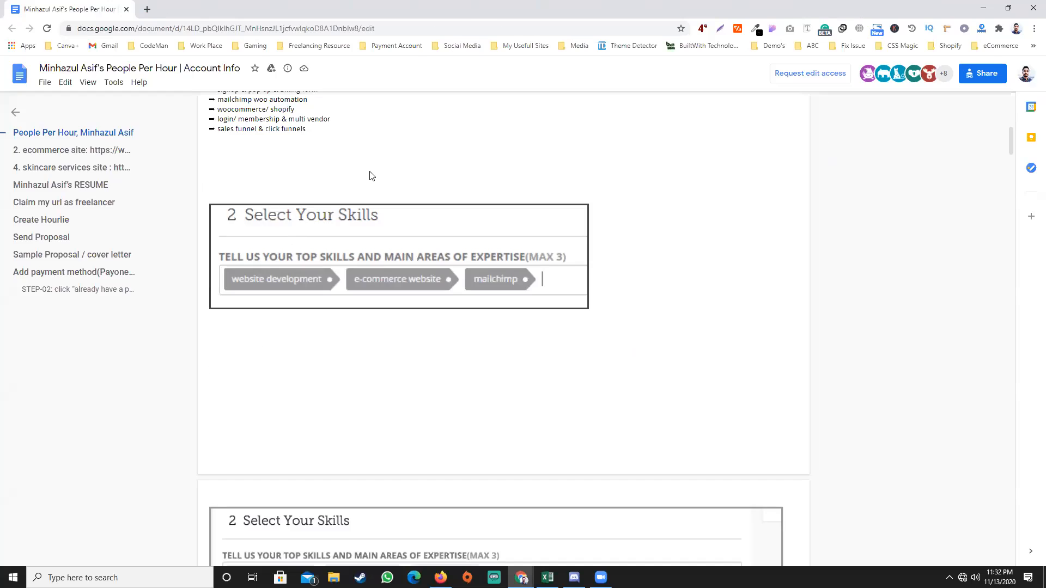
key(alt+Tab)
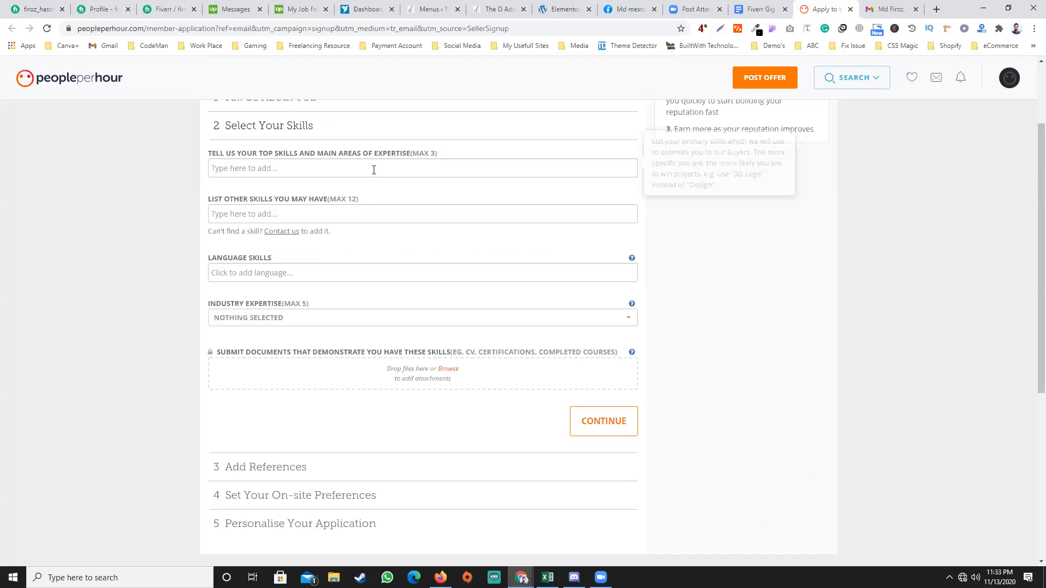
key(alt+Tab)
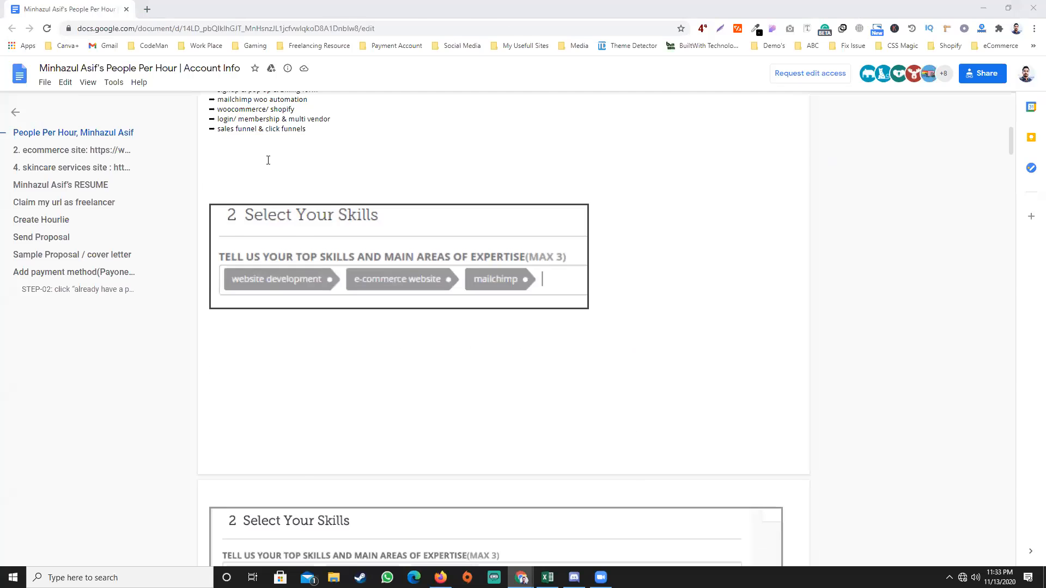
key(alt+Tab)
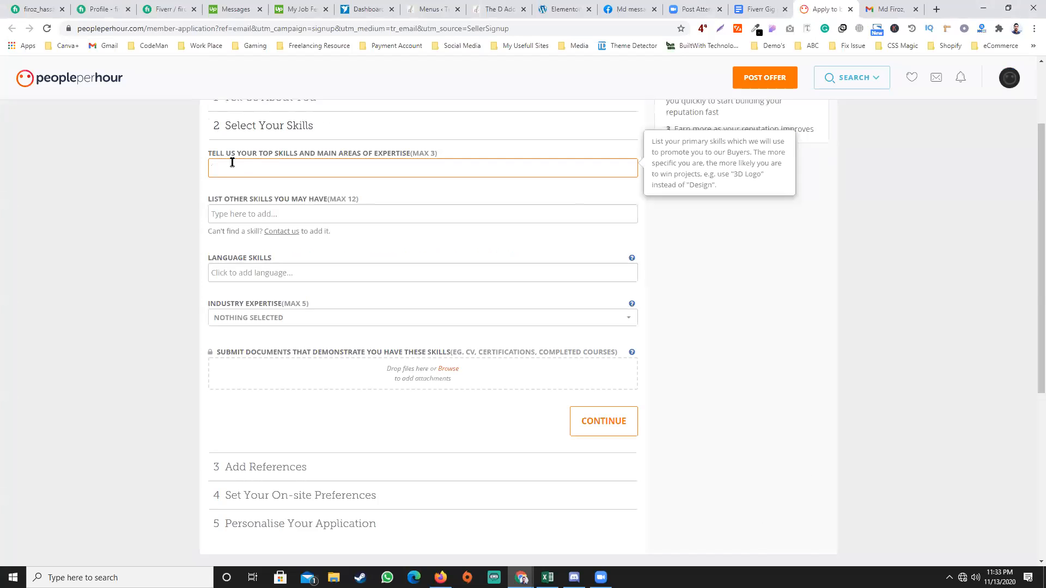
text(Website development)
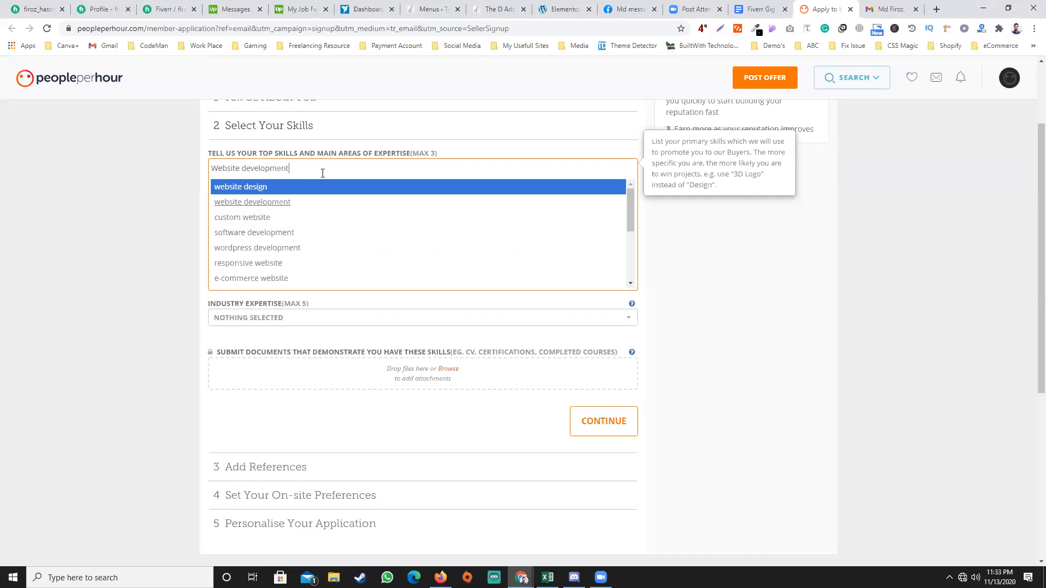
key(Return)
Add e-commerce website and mailchimp as the second and third top skills
text(ecommerce)
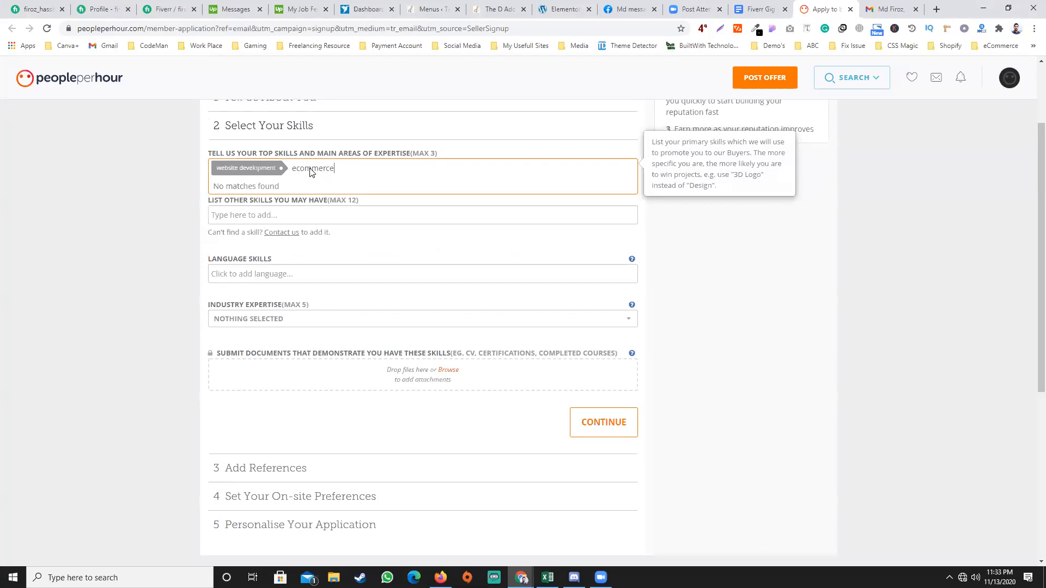
key(BackSpace)
key(BackSpace)
key(BackSpace)
key(BackSpace)
key(BackSpace)
key(BackSpace)
key(BackSpace)
key(BackSpace)
text(-)
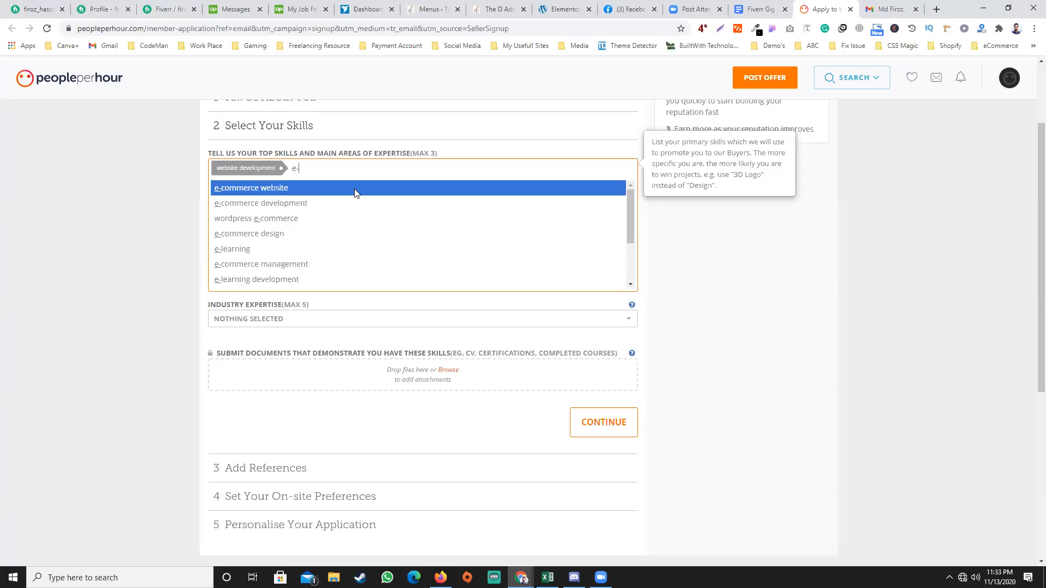
click(354, 188)
text(mail)
click(445, 189)
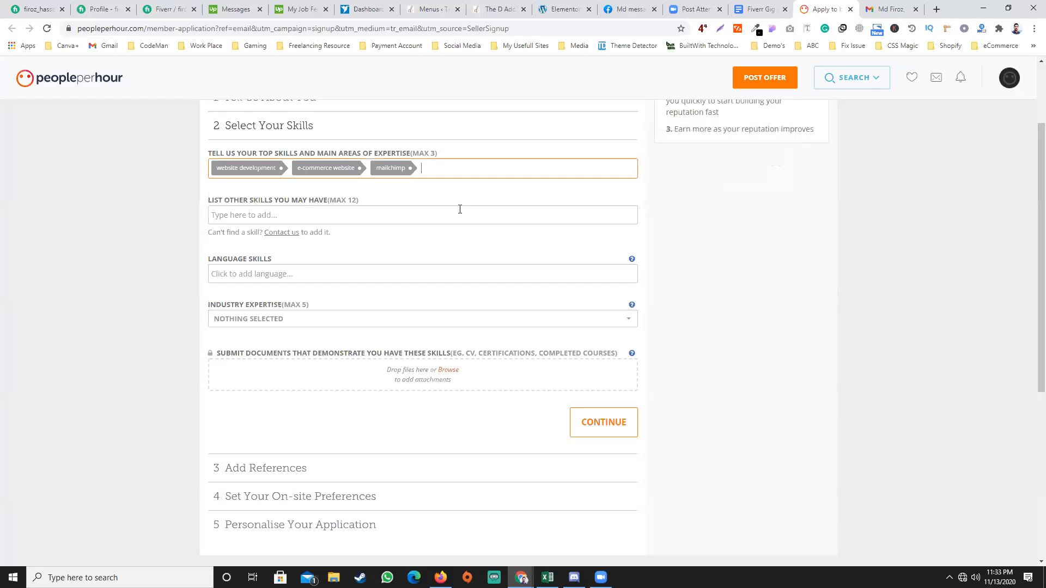
Consult the other-skills example in the reference Google Doc and add landing page design to the application's other skills
key(alt+Tab)
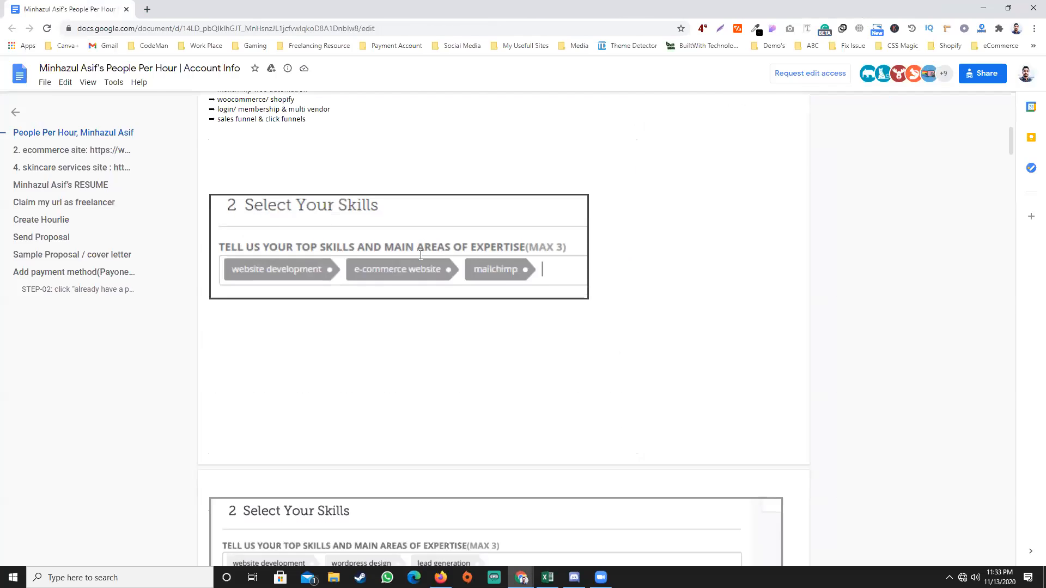
scroll(422, 255, down, 2)
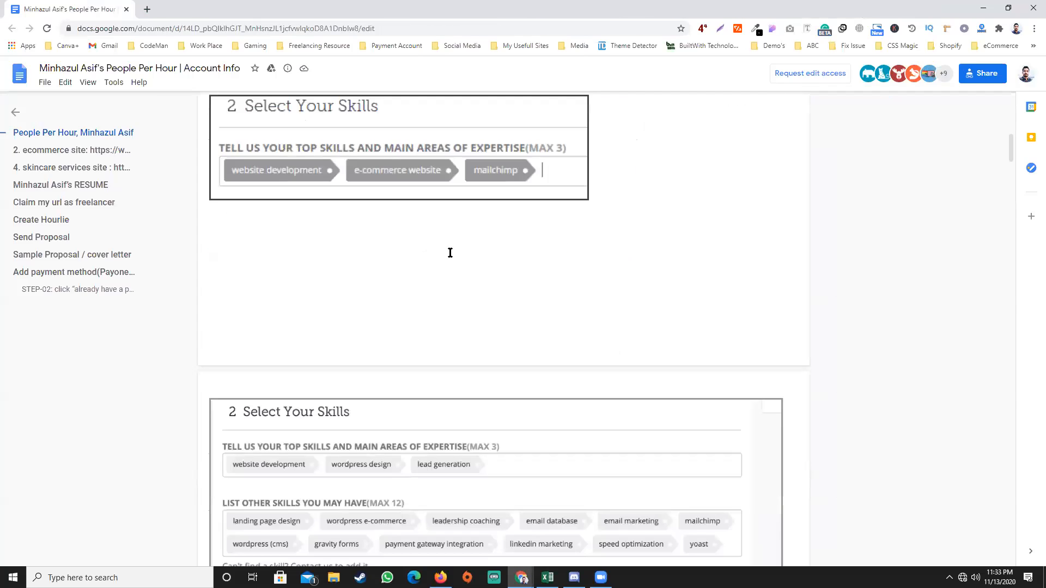
scroll(411, 252, down, 4)
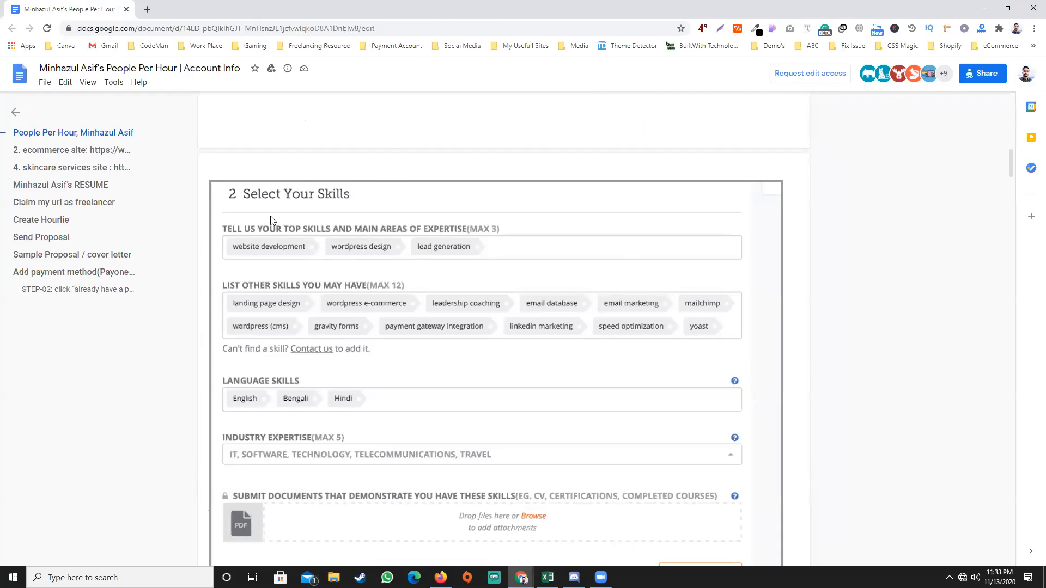
key(alt+Tab)
click(294, 235)
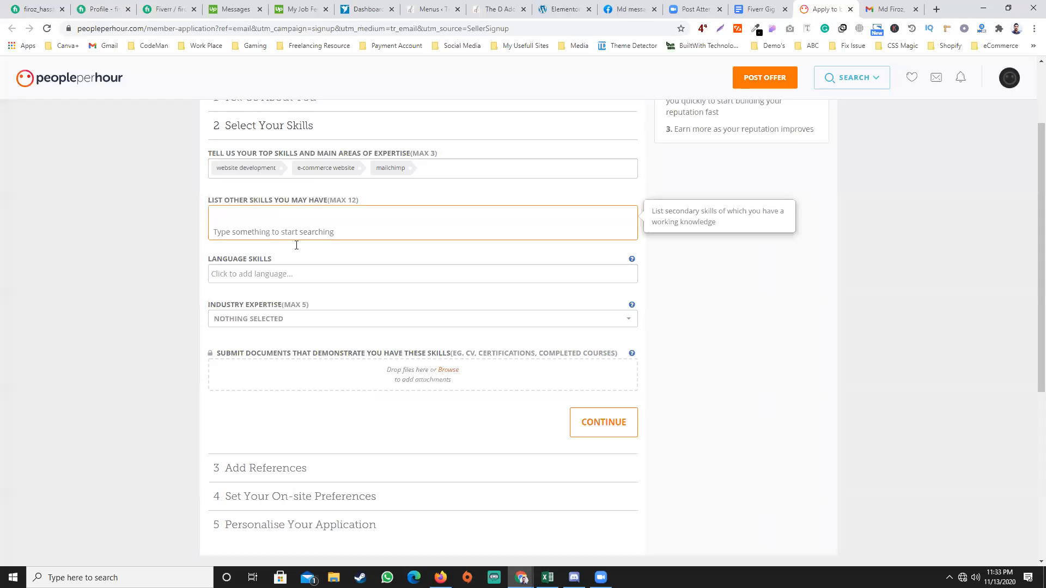
key(alt+Tab)
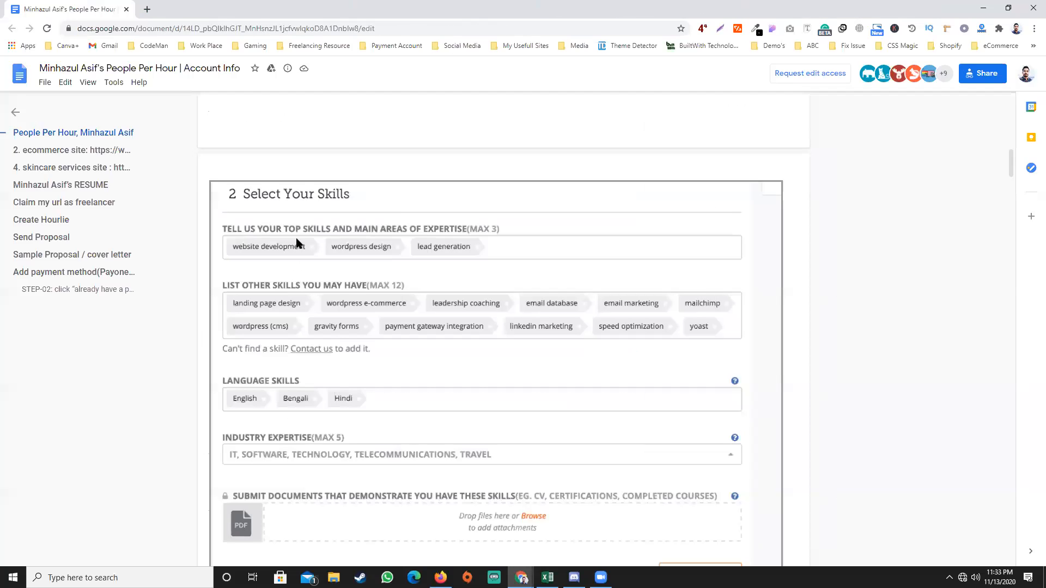
key(alt+Tab)
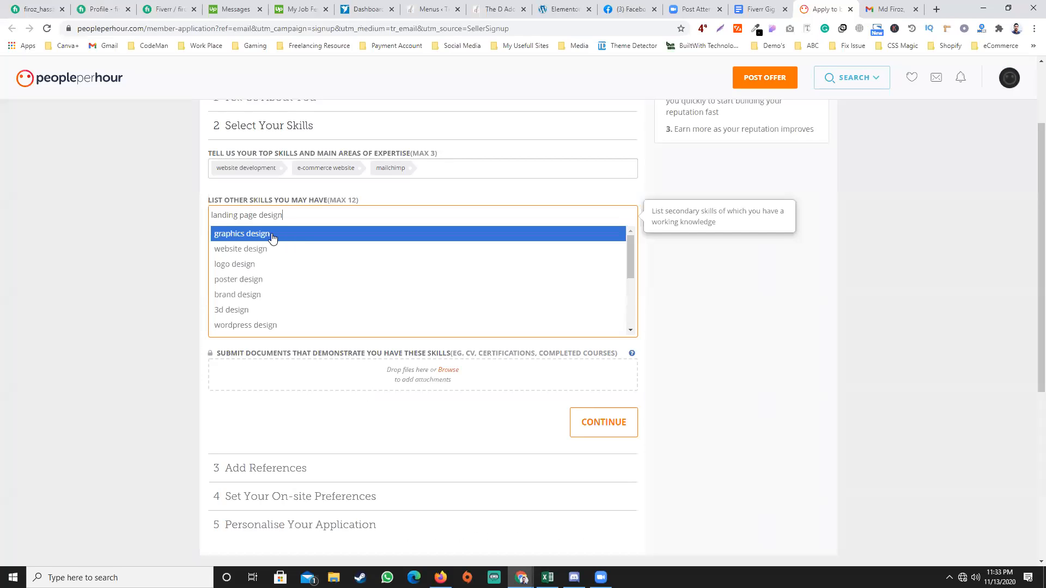
key(BackSpace)
key(BackSpace)
key(BackSpace)
key(BackSpace)
key(BackSpace)
key(BackSpace)
key(BackSpace)
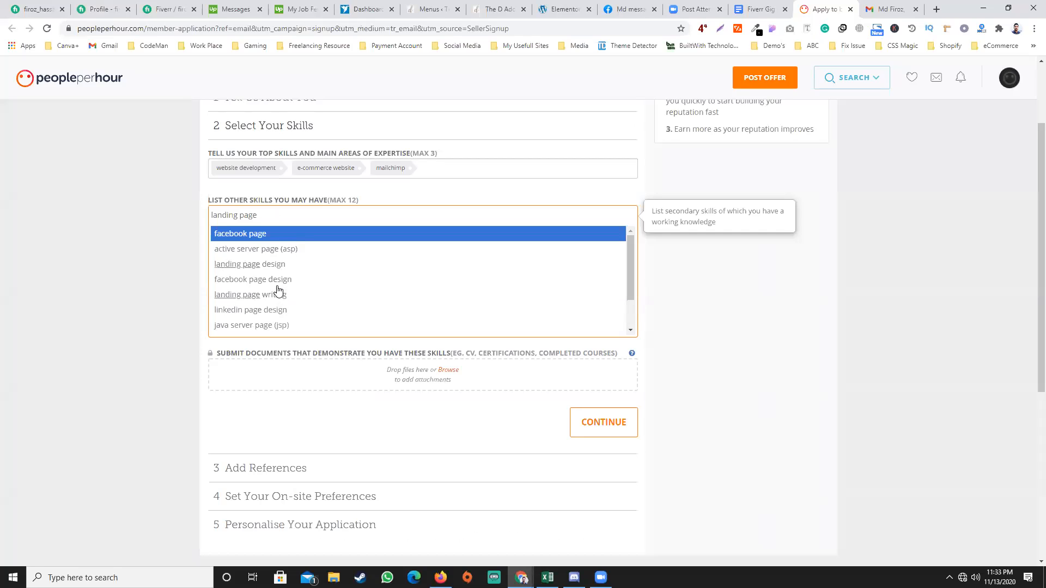
click(298, 271)
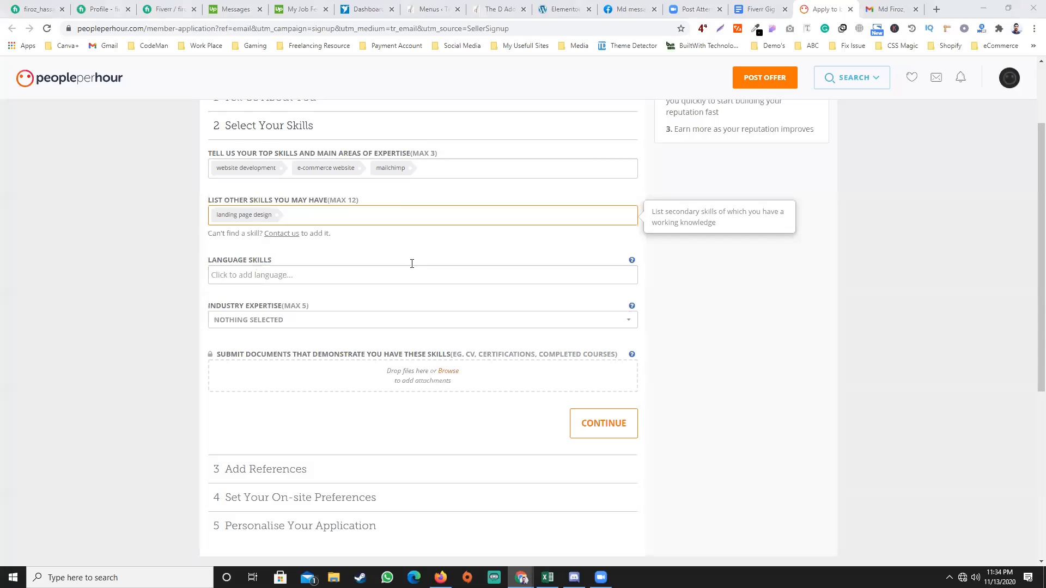
Add wordpress e-commerce to the other skills, following the list in the reference Google Doc
key(alt+Tab)
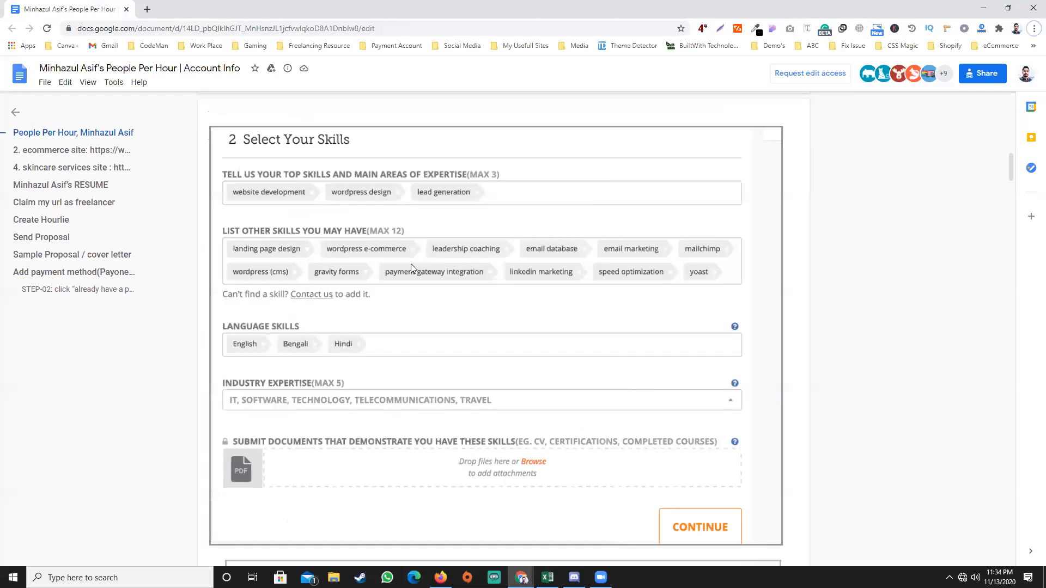
key(alt+Tab)
text(wordpress)
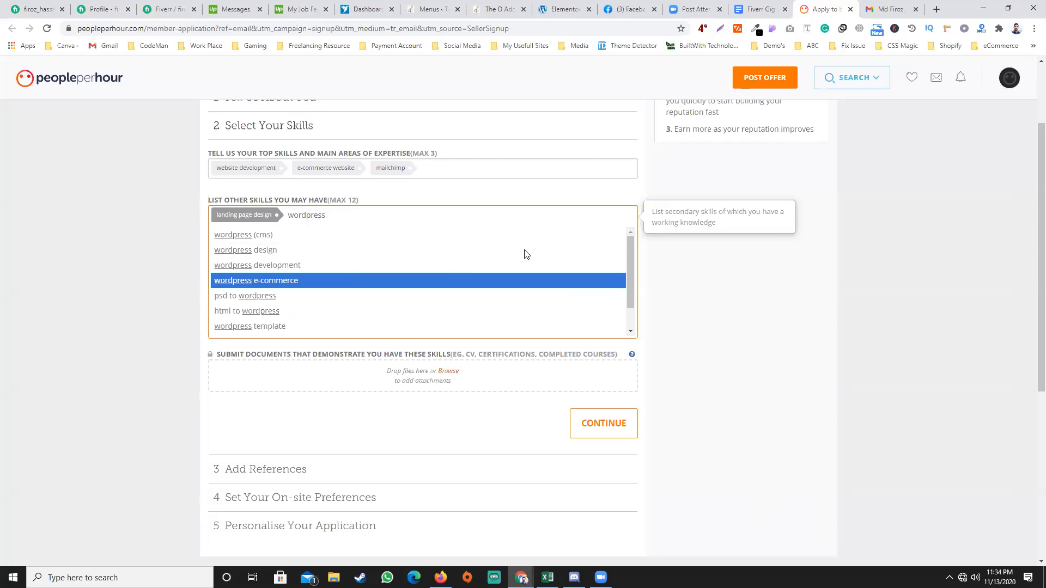
key(Return)
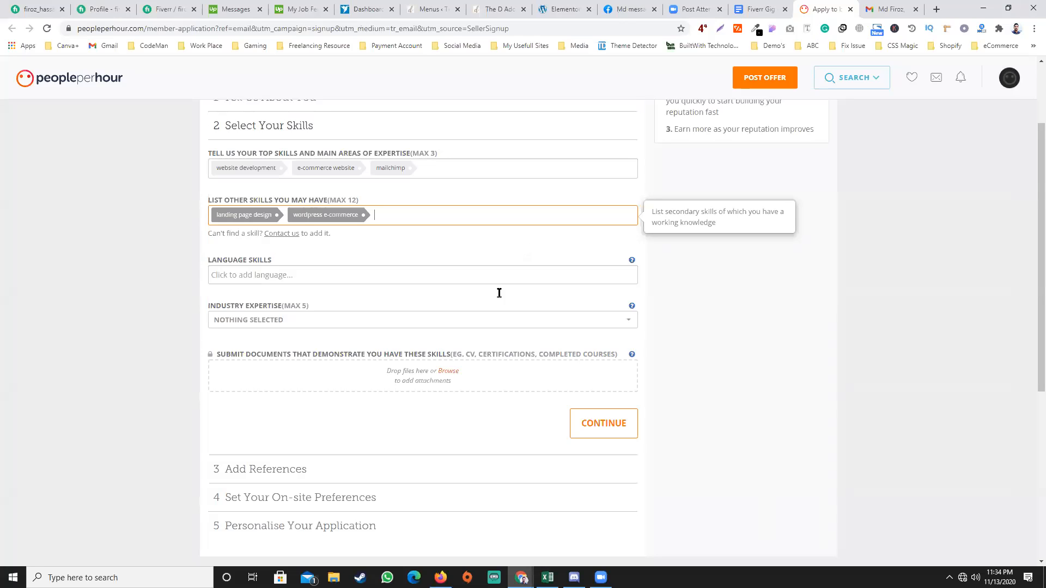
key(alt+Tab)
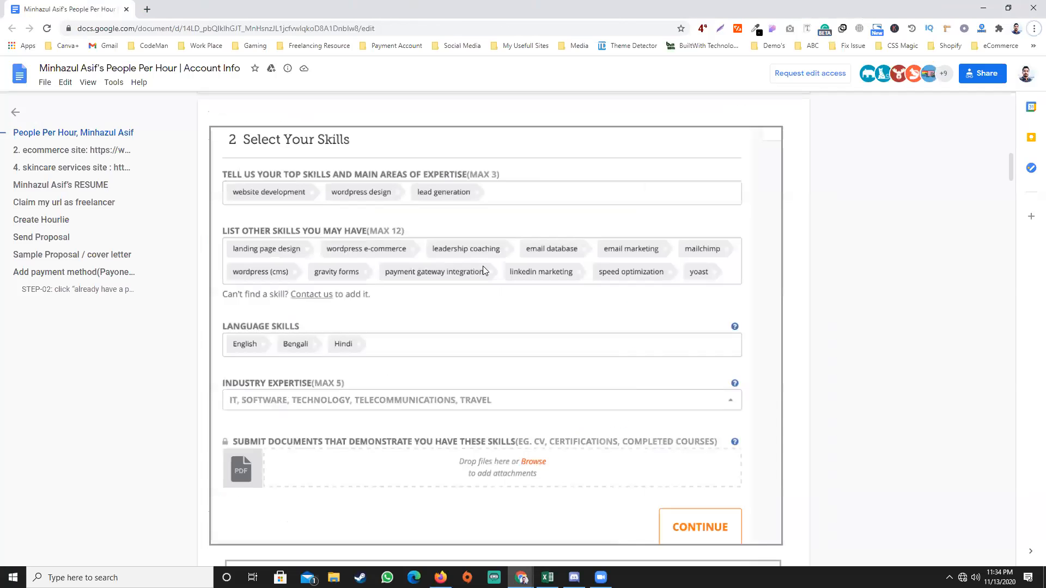
key(alt+Tab)
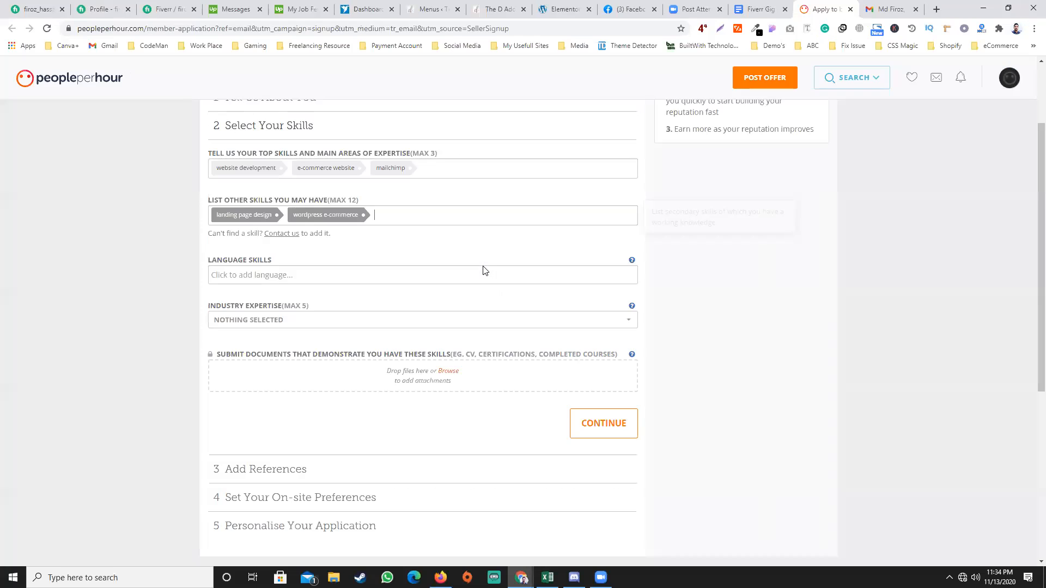
text(leader)
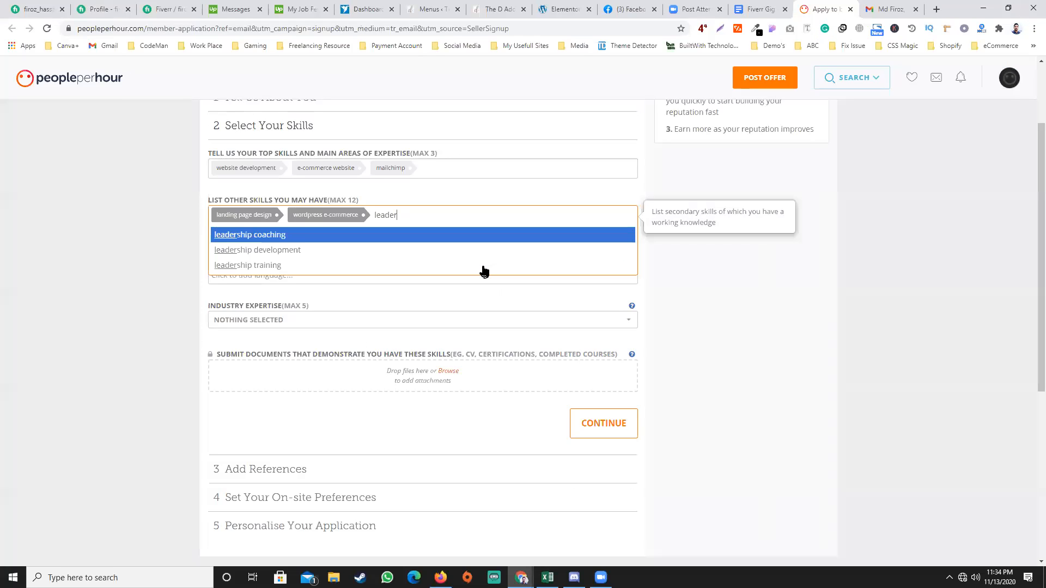
key(BackSpace)
key(BackSpace)
key(BackSpace)
key(BackSpace)
key(BackSpace)
key(BackSpace)
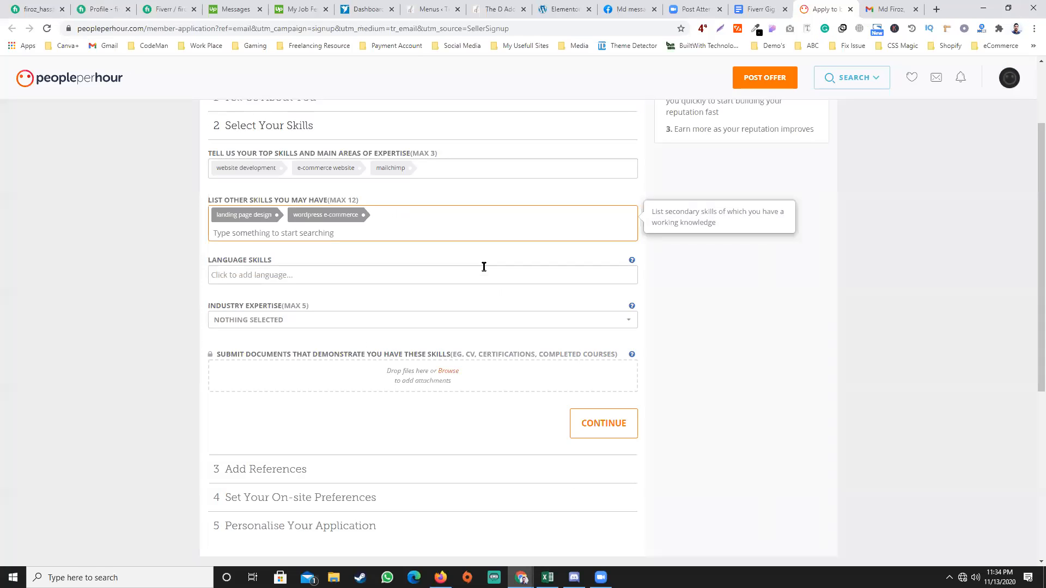
Consult the other-skills example in the reference Google Doc and add email marketing to the application's other skills
key(alt+Tab)
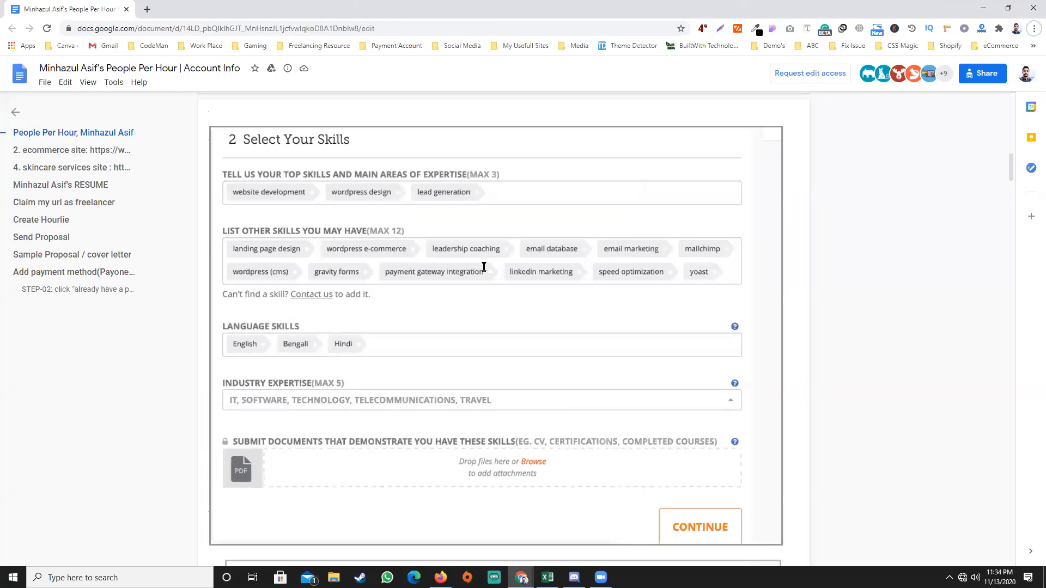
key(alt+Tab)
key(alt+Tab)
key(alt+Tab)
text(email)
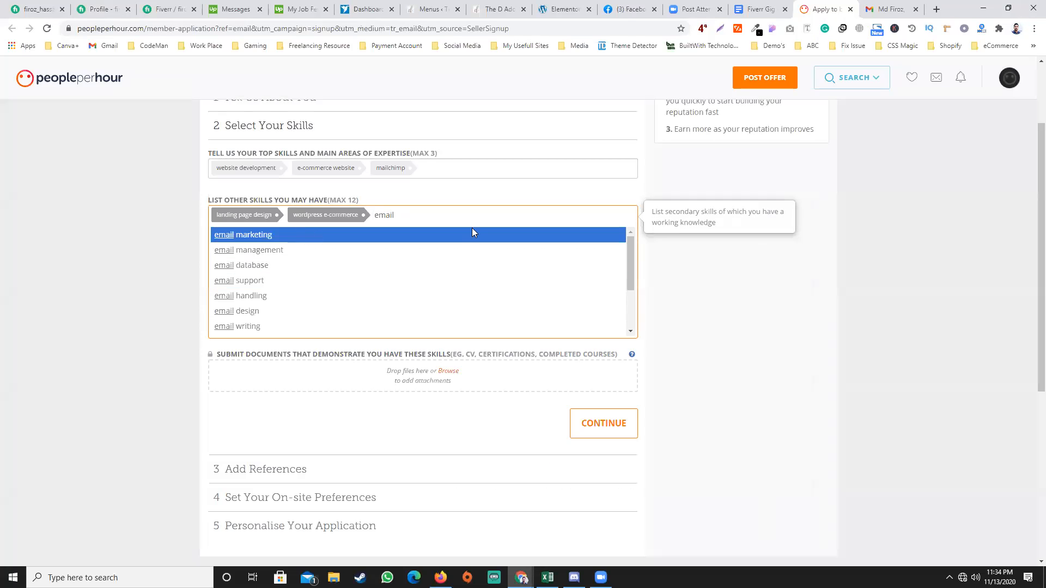
click(471, 233)
text(mail)
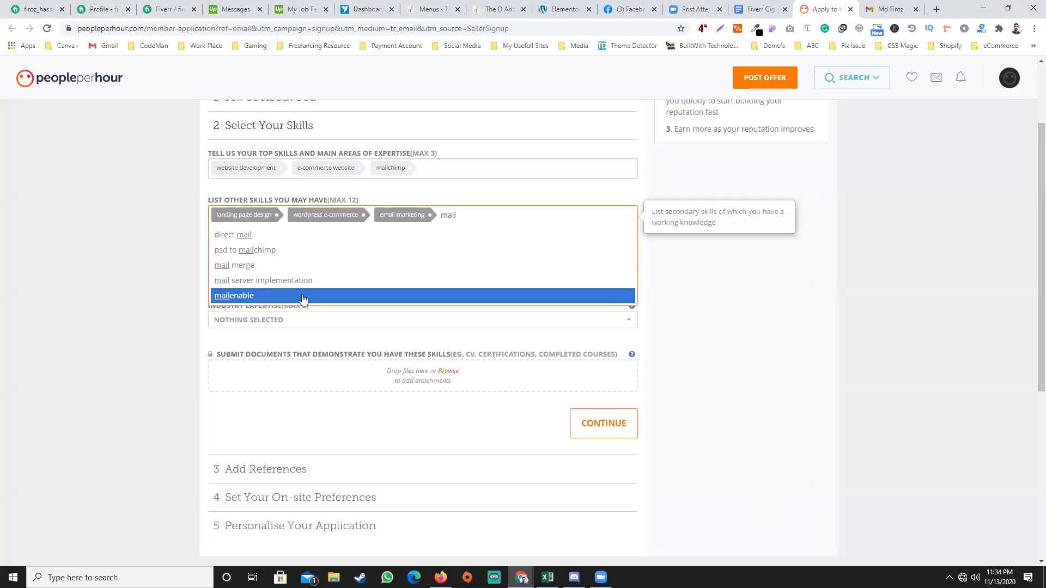
text(c)
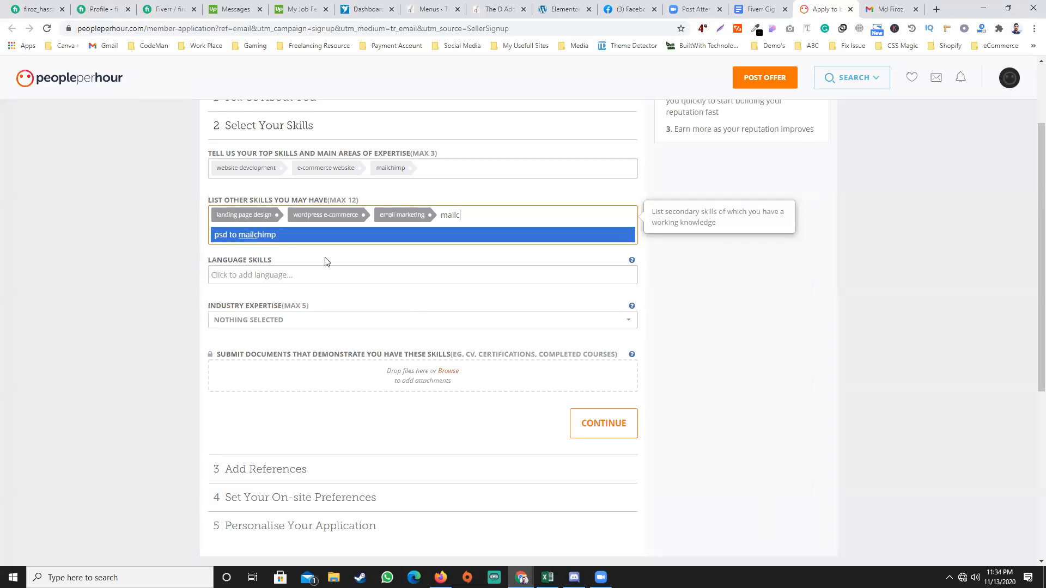
key(BackSpace)
key(BackSpace)
key(BackSpace)
key(BackSpace)
key(BackSpace)
text(mail)
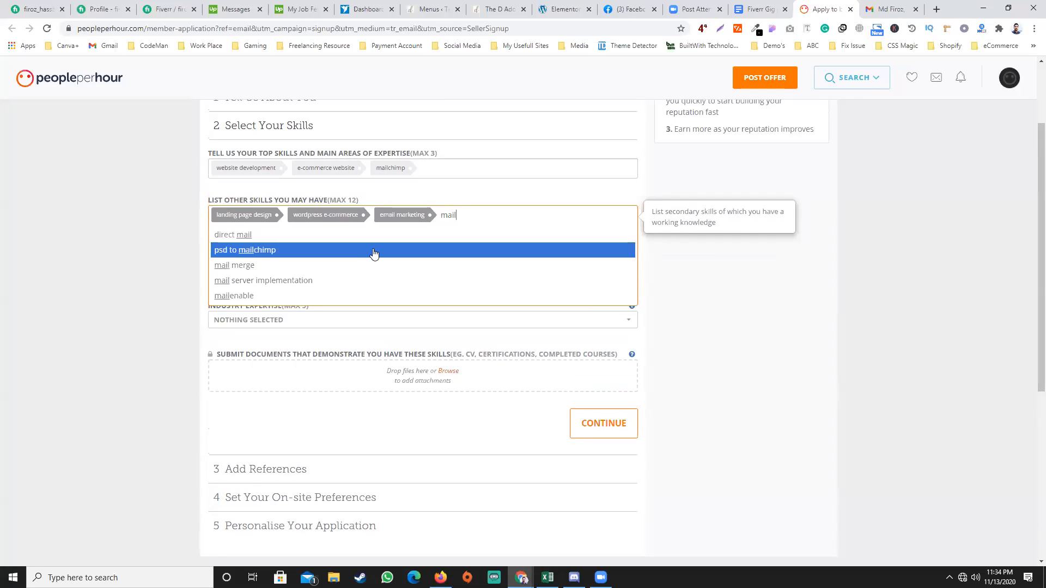
key(BackSpace)
key(BackSpace)
key(BackSpace)
key(BackSpace)
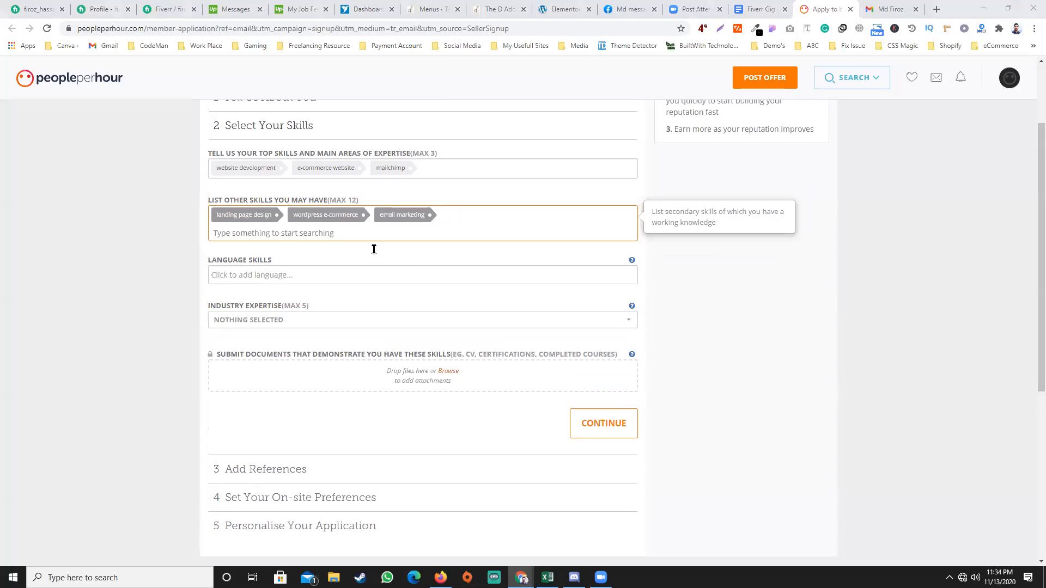
Add gravity forms and wordpress (cms) to the other skills, following the example list in the reference Google Doc
key(alt+Tab)
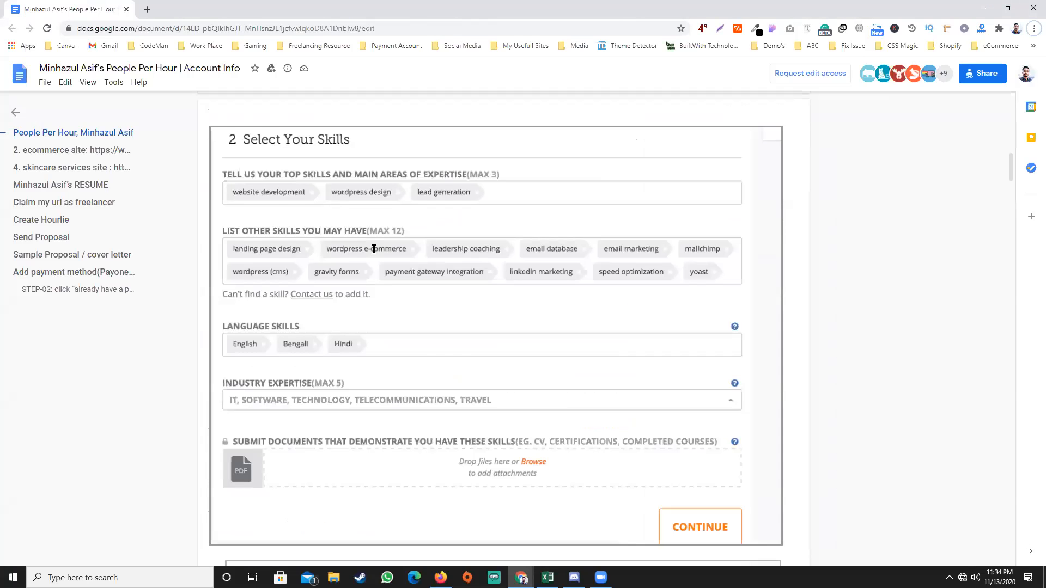
key(alt+Tab)
text(gra)
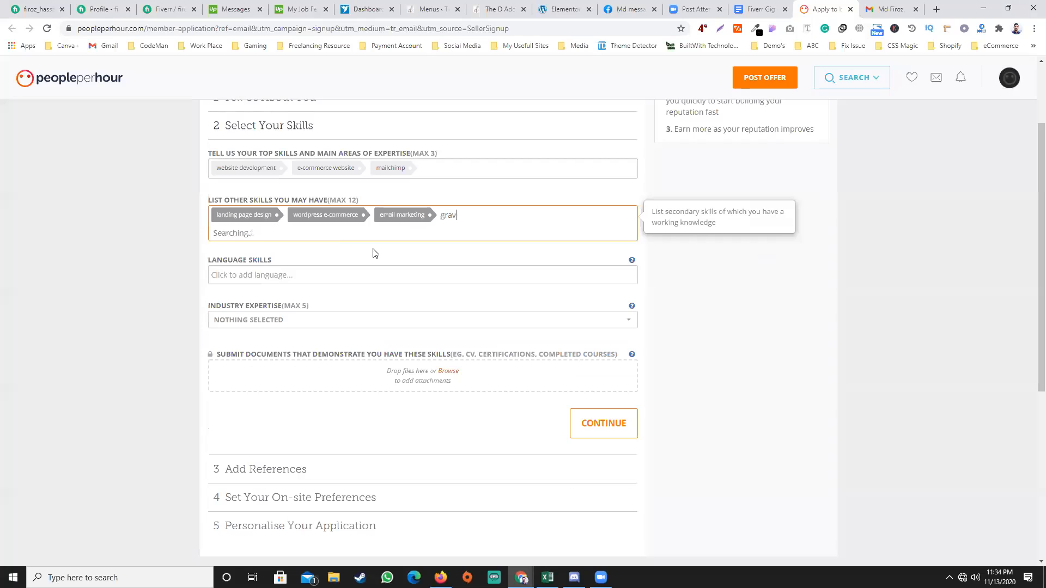
click(328, 241)
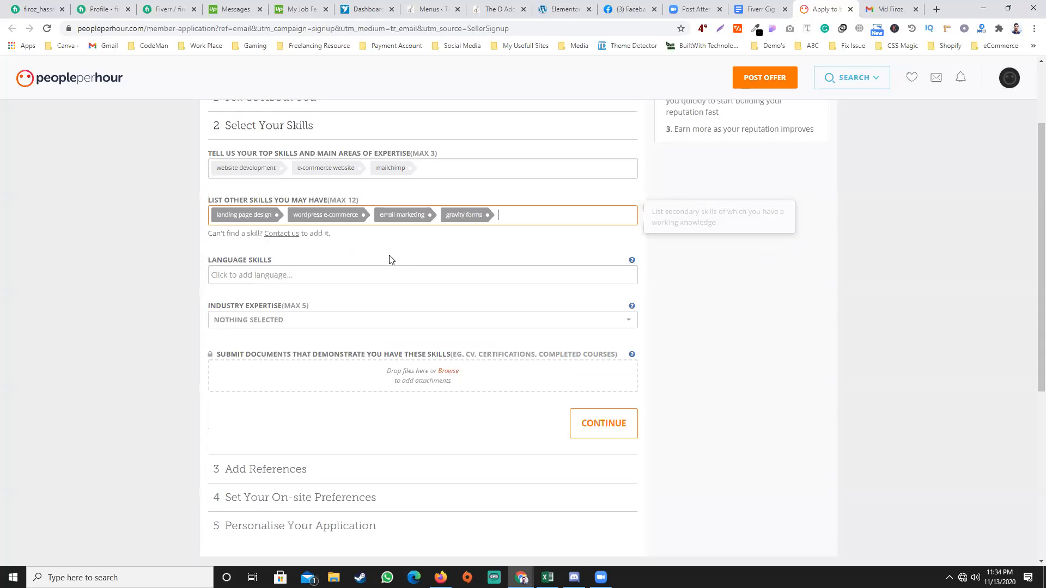
key(alt+Tab)
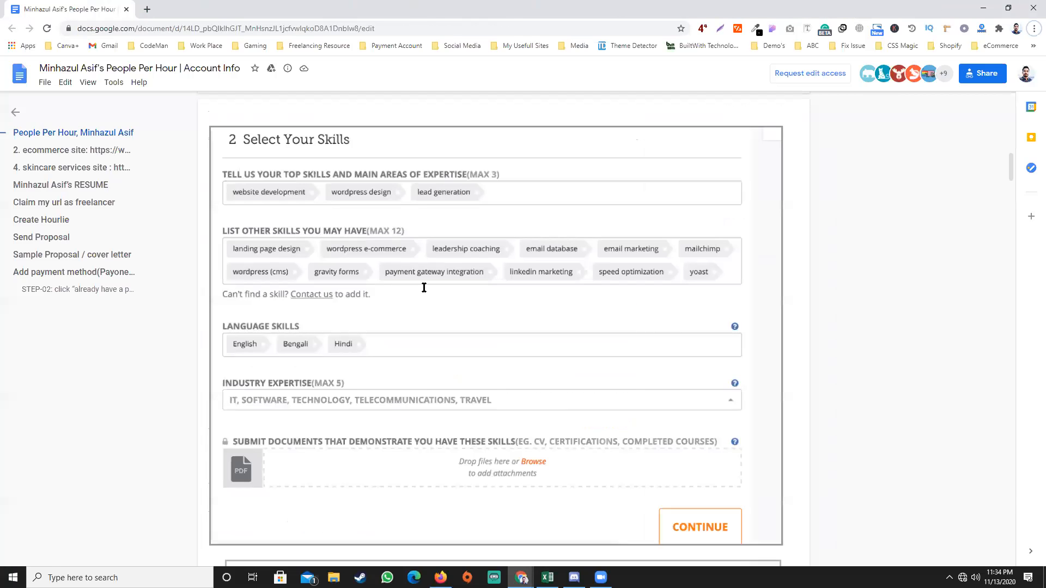
key(alt+Tab)
text(wordpre)
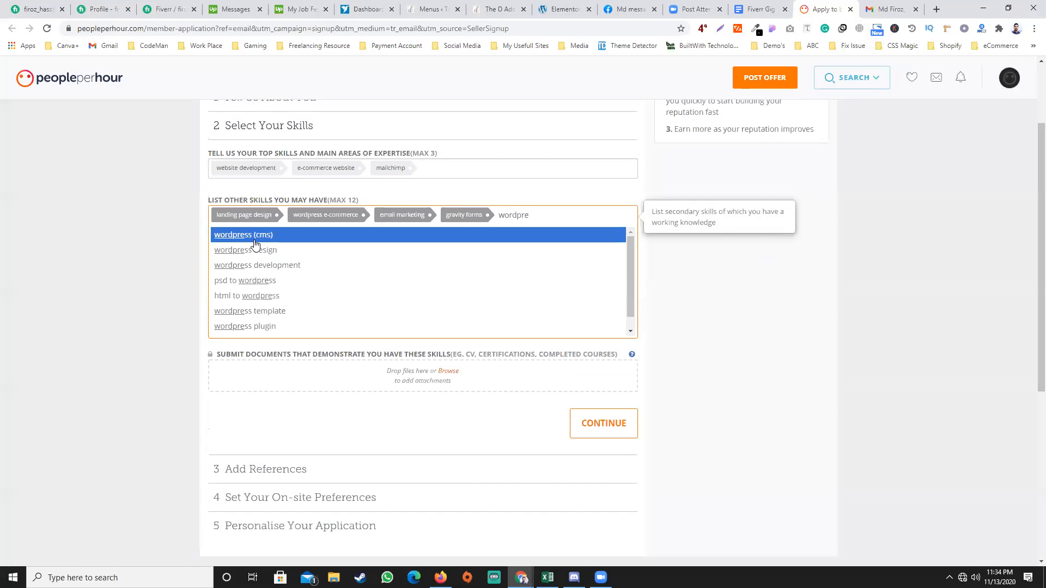
click(294, 233)
Check the reference Google Doc again and add speed optimization to the application's other skills
key(alt+Tab)
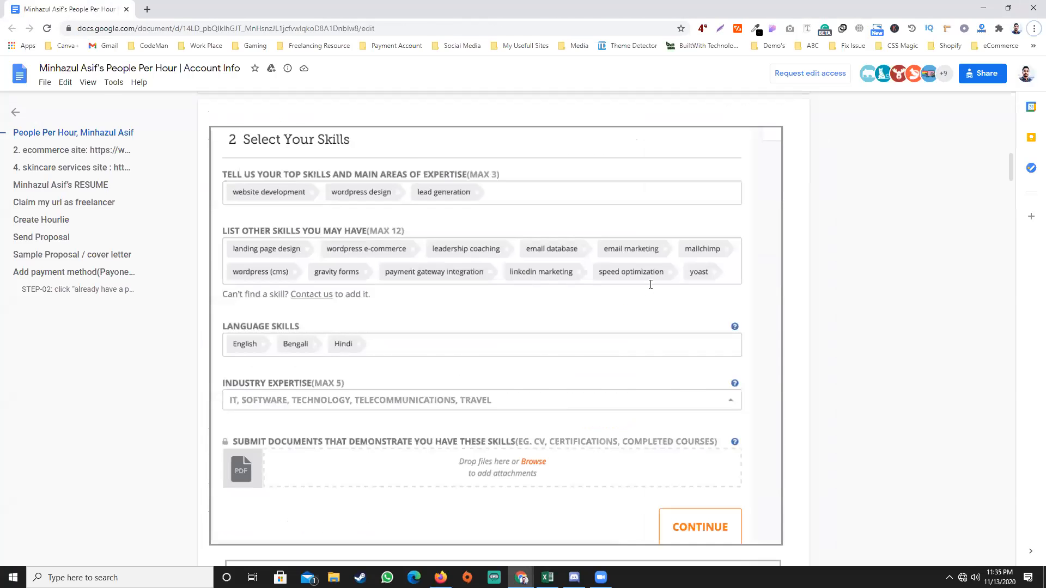
key(alt+Tab)
text(sp)
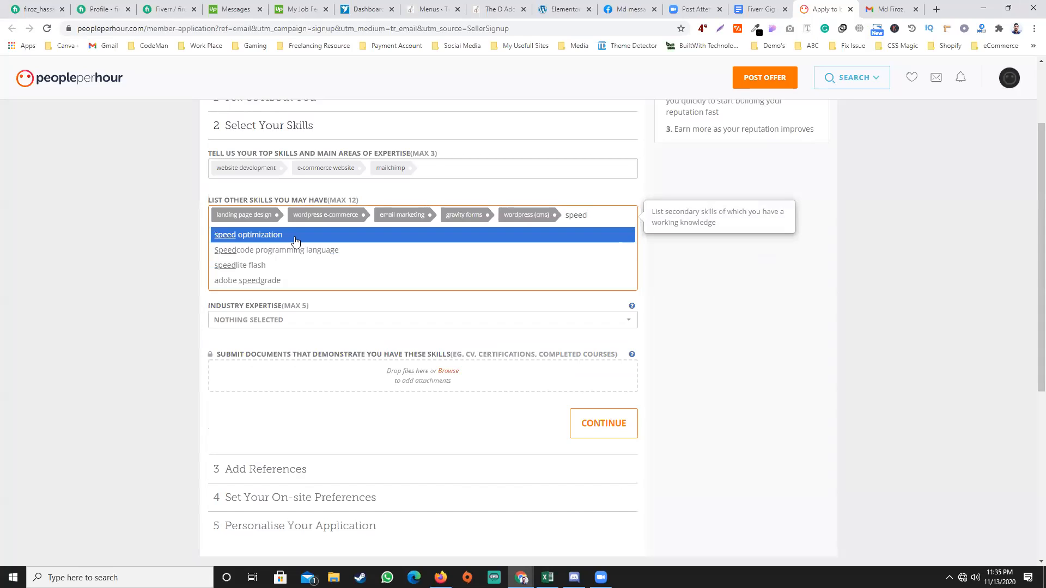
click(294, 235)
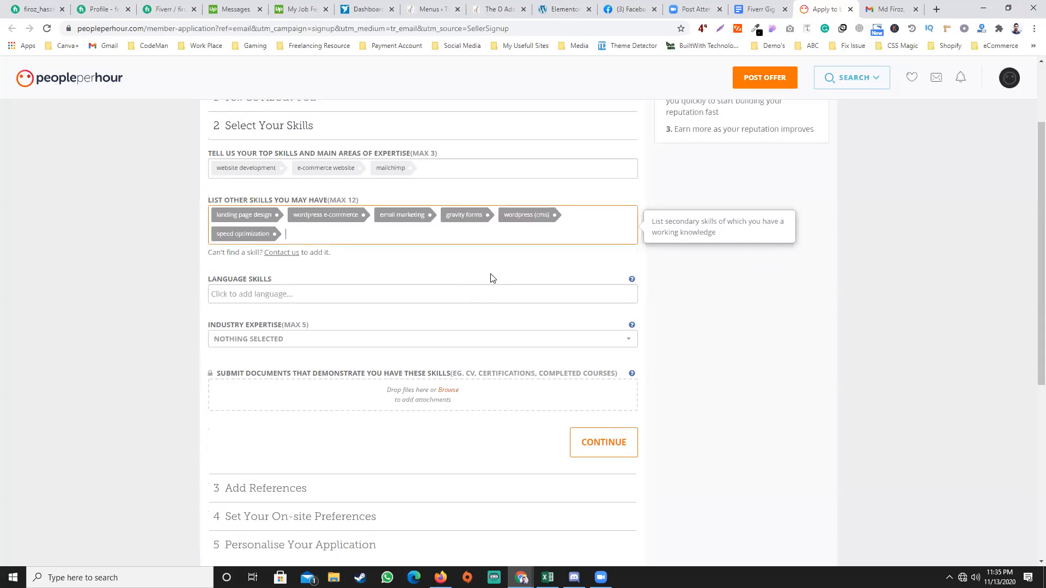
Add Shopify and woocommerce to the other skills
text(shopify)
click(240, 260)
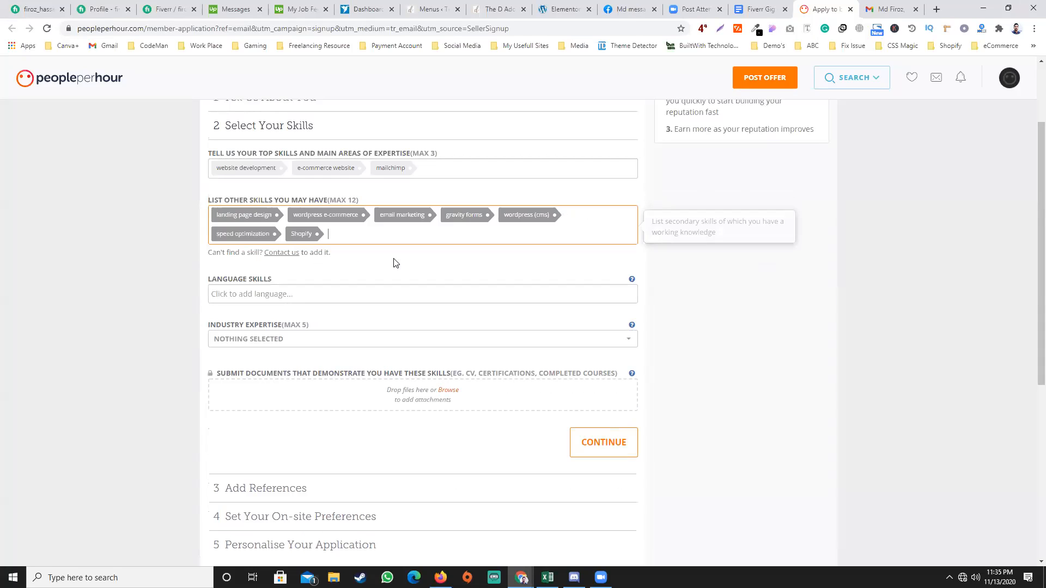
text(wooco)
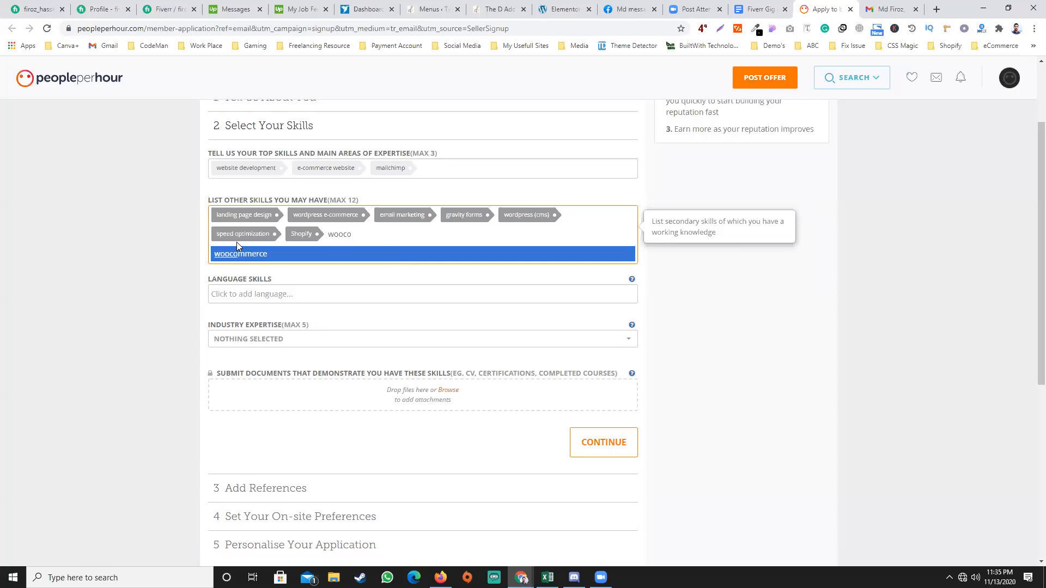
click(244, 256)
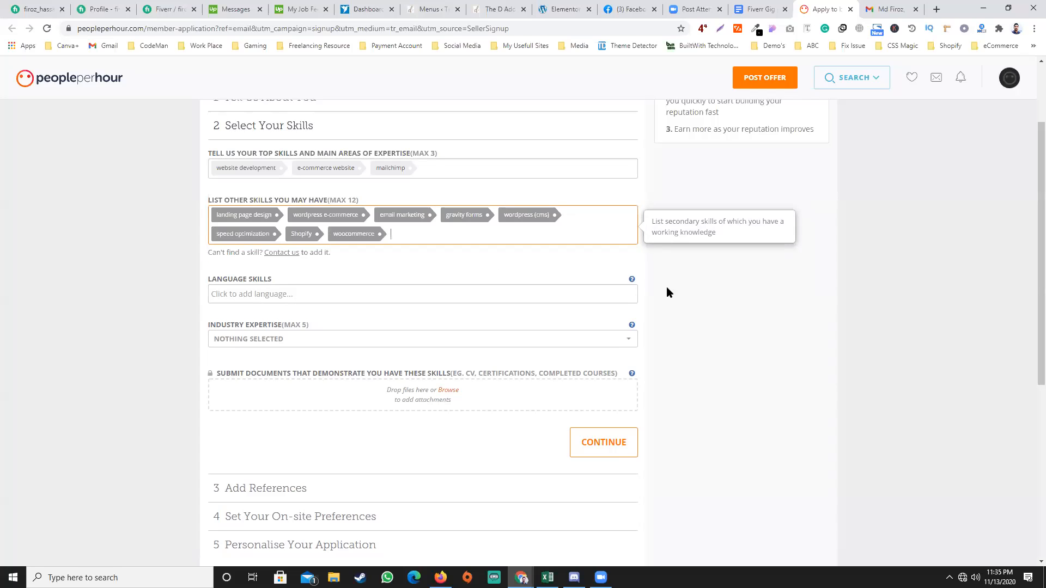
Add webflow and squarespace to the other skills, completing the list
text(webfl)
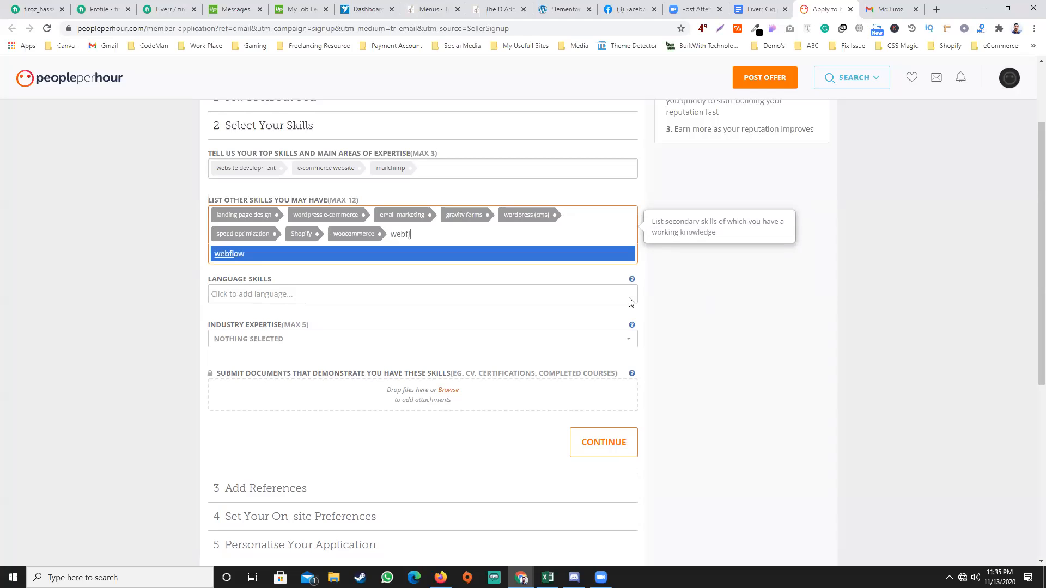
click(233, 256)
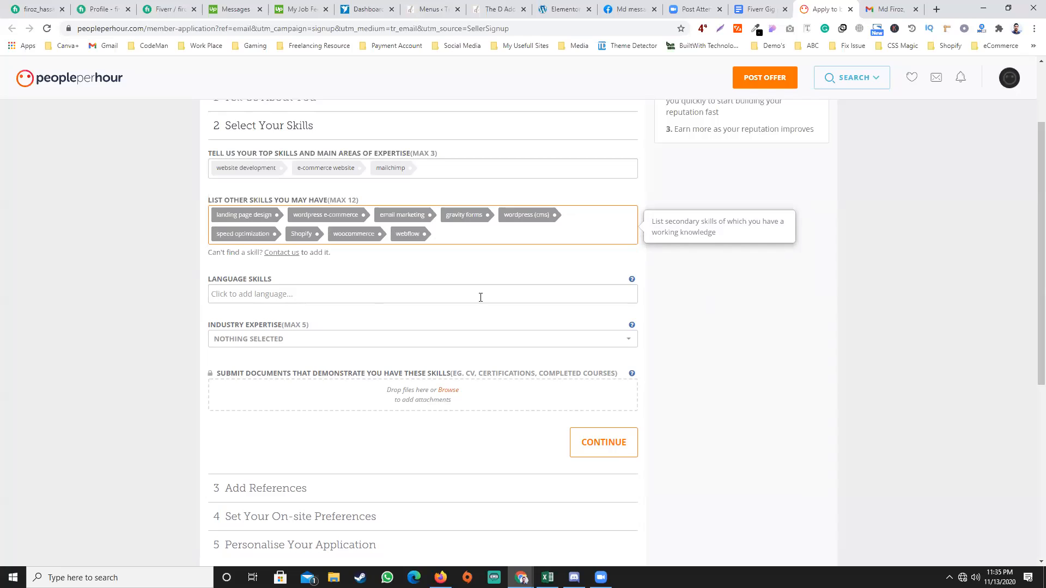
text(squa)
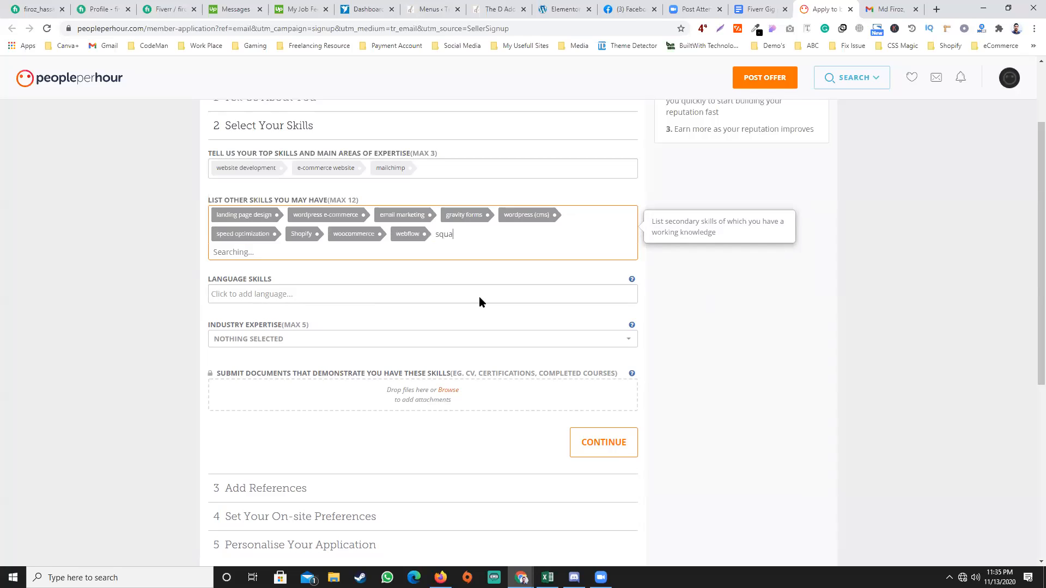
key(Return)
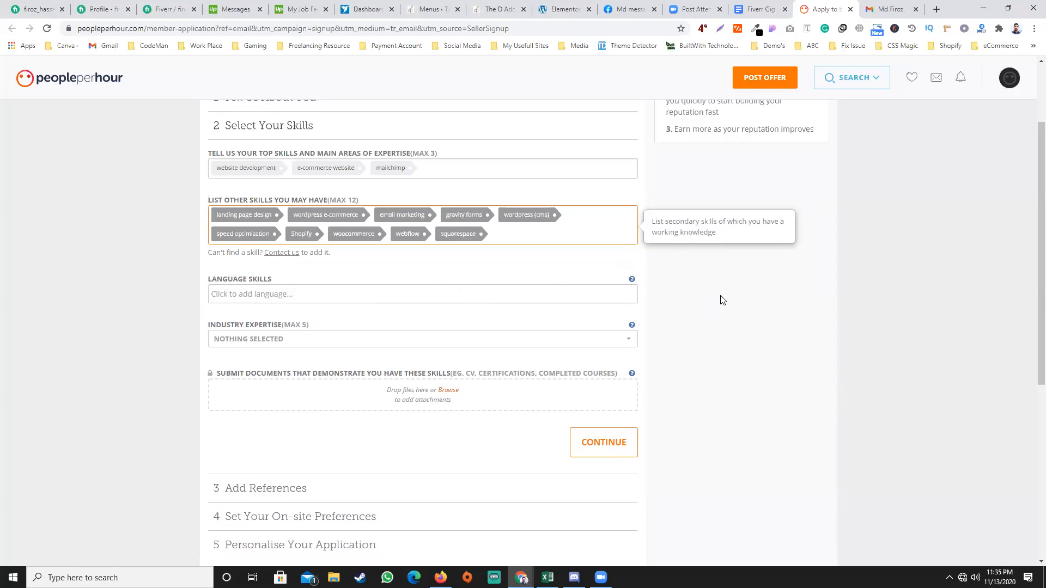
click(702, 292)
Add English as the first language in the language skills
scroll(684, 278, down, 1)
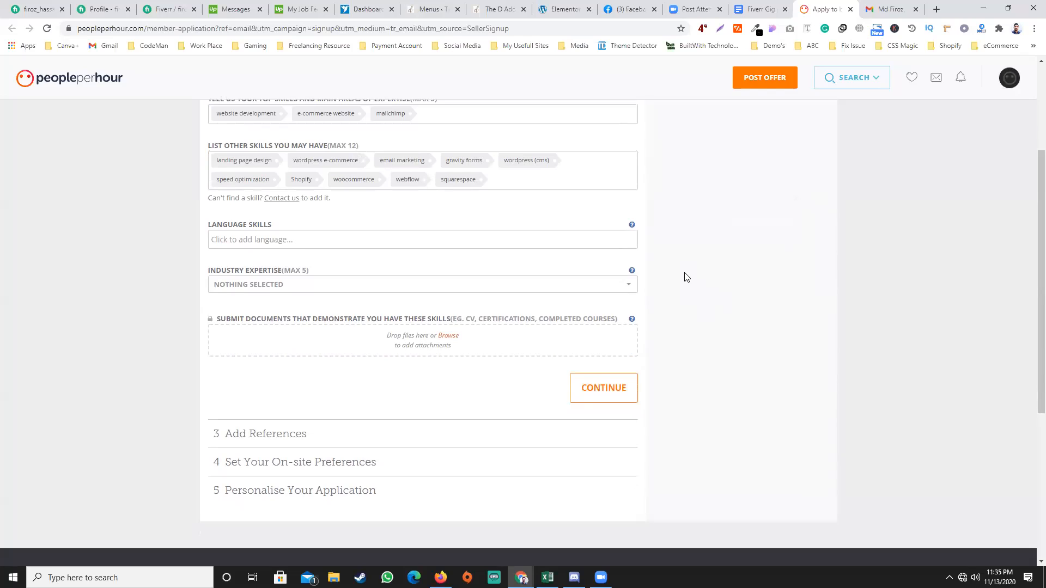
scroll(686, 278, down, 1)
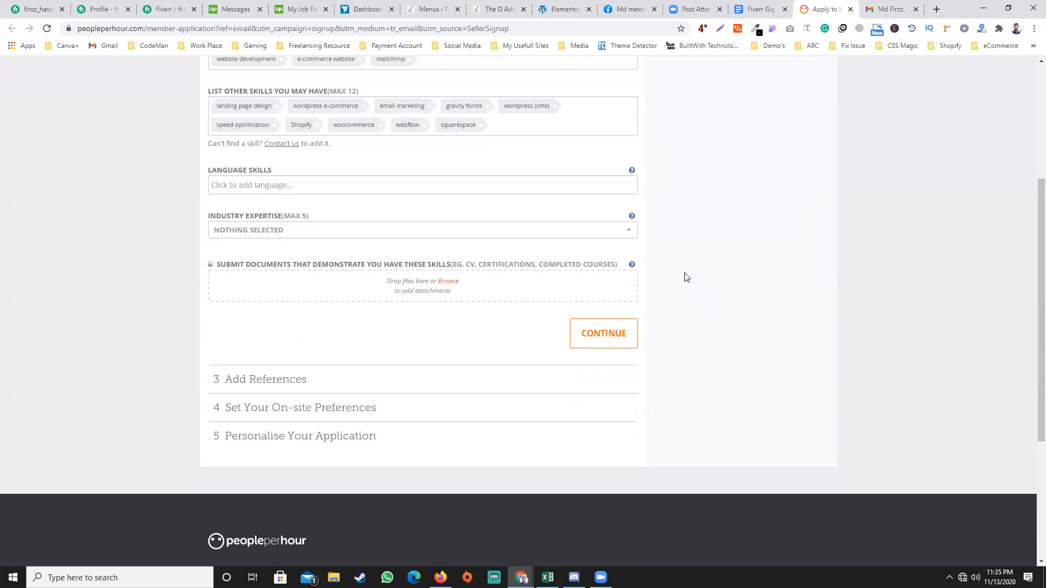
click(341, 186)
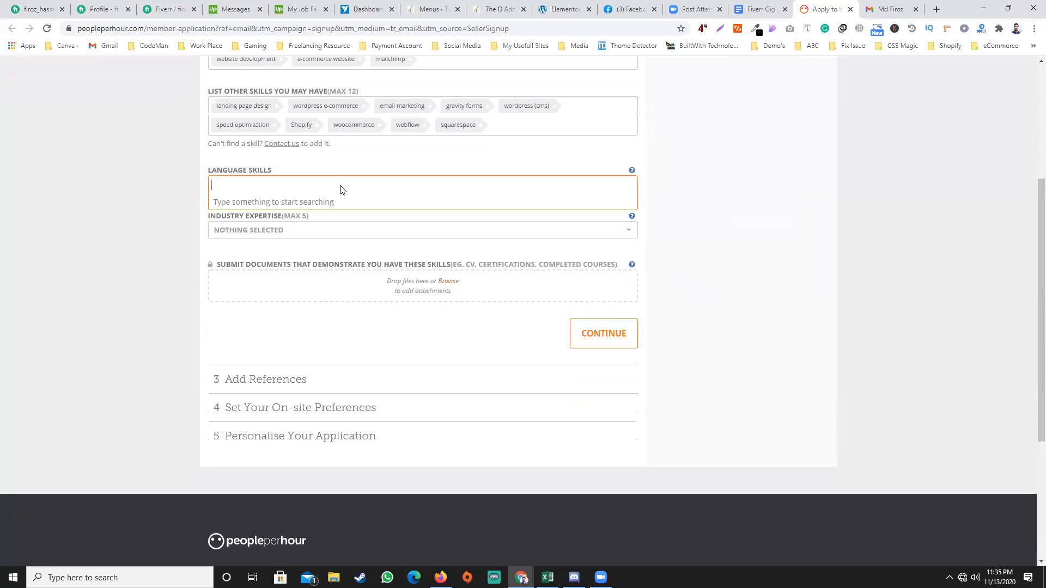
text(eng)
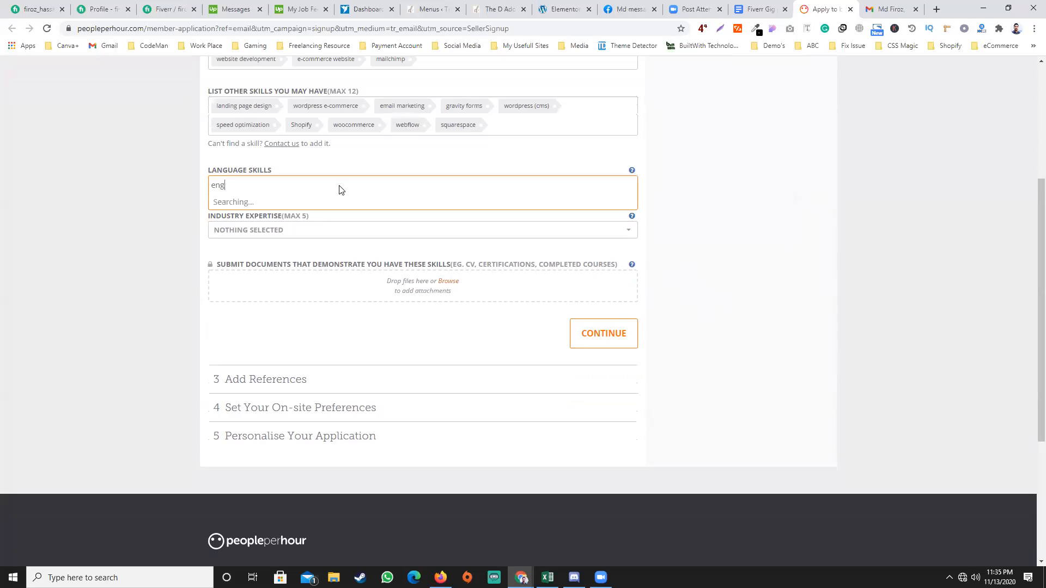
key(Return)
Add Bengali and Hindi to the language skills
text(bang)
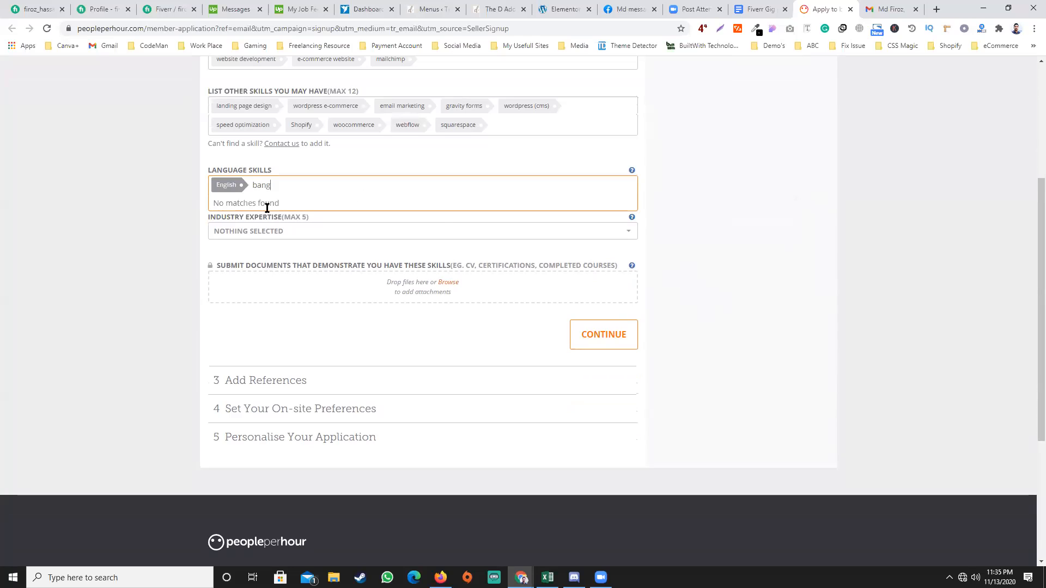
key(BackSpace)
key(BackSpace)
key(BackSpace)
key(BackSpace)
key(BackSpace)
key(BackSpace)
text(b)
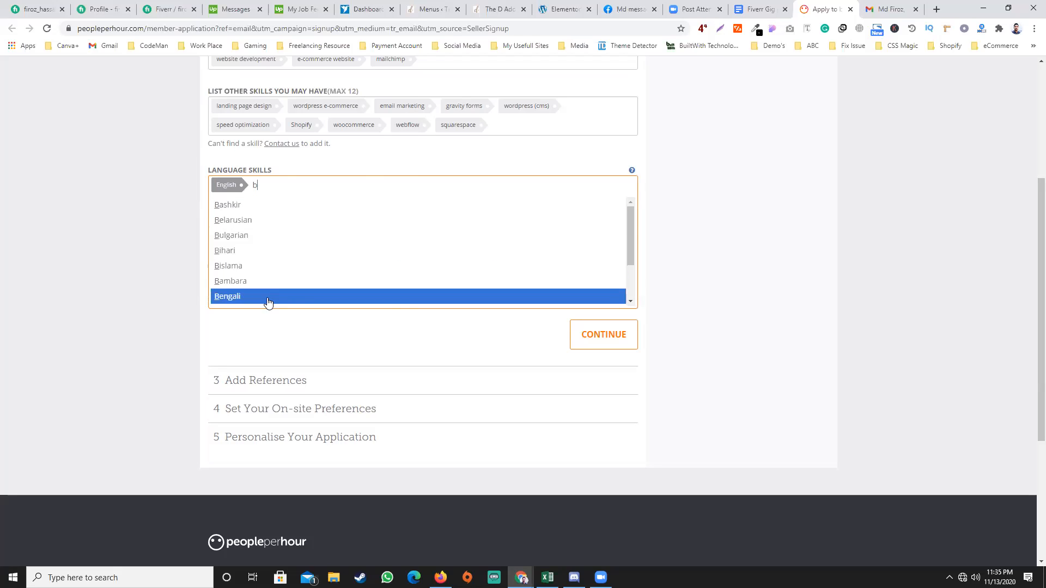
click(269, 299)
text(hind)
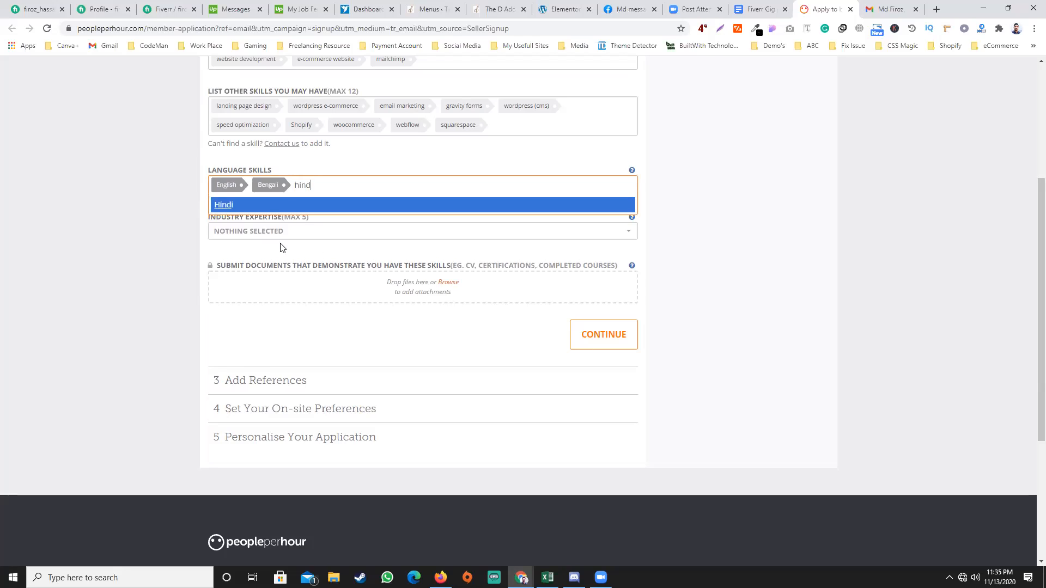
click(233, 203)
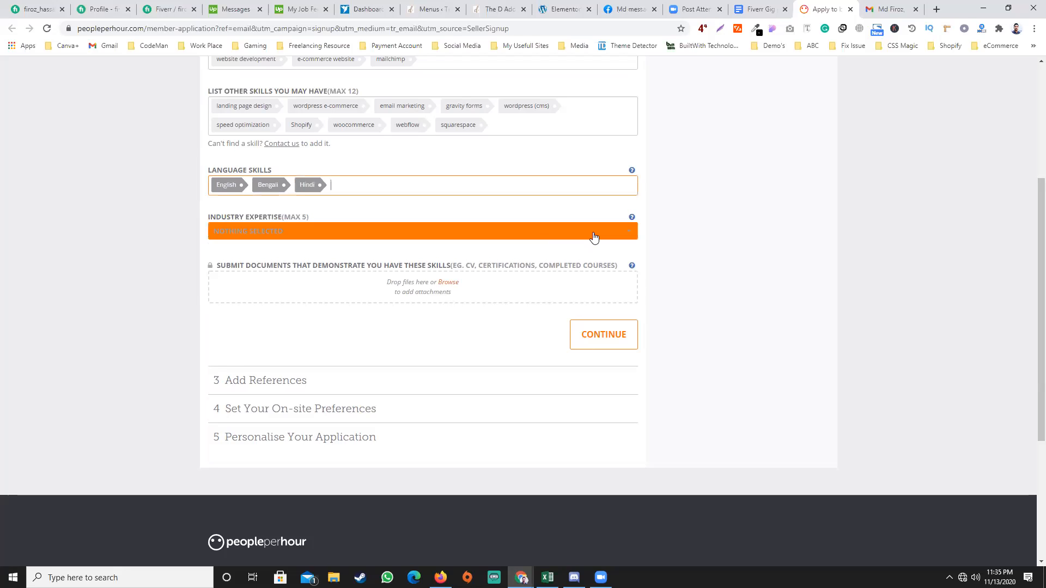
click(731, 238)
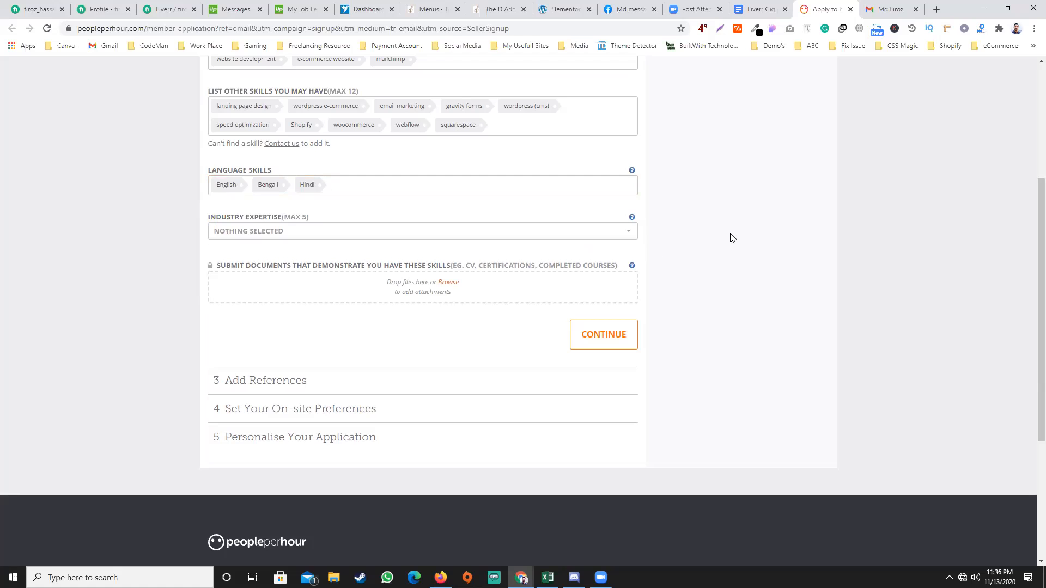
Check the reference document's Select Your Skills section for the industry expertise selections to use in the application
key(alt+Tab)
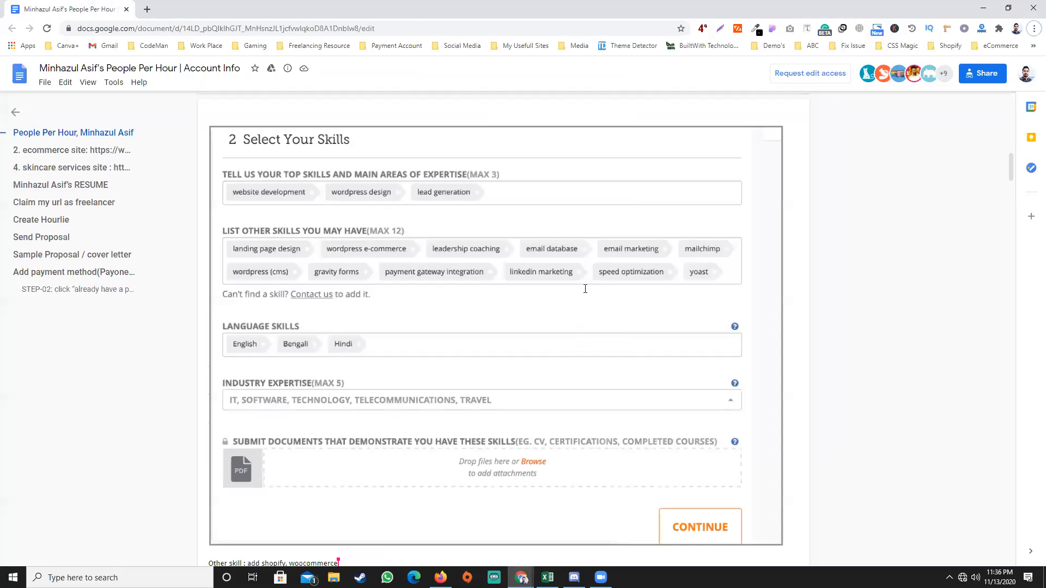
key(alt+Tab)
key(alt+Tab)
scroll(586, 292, down, 1)
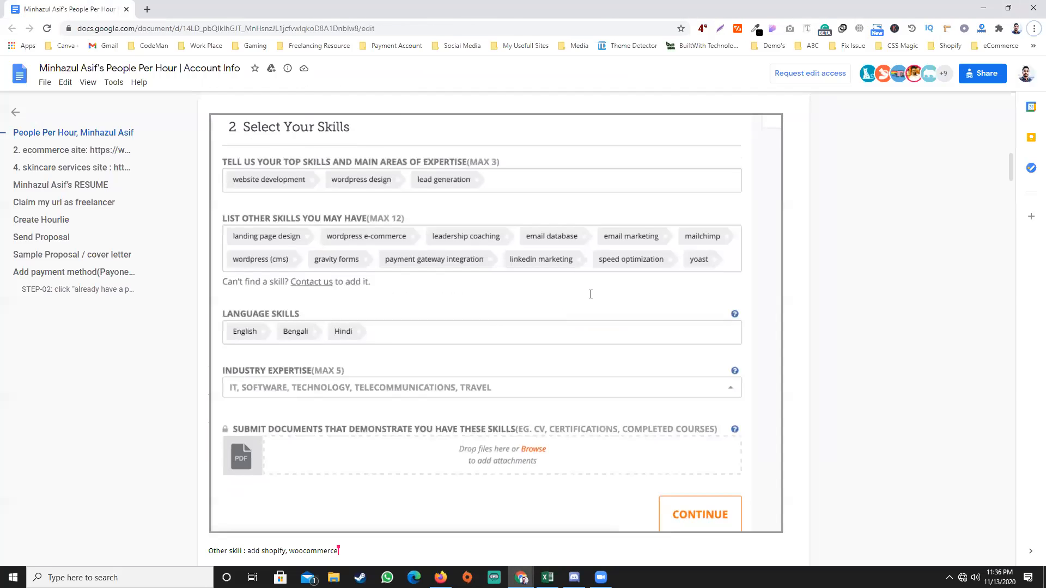
key(alt+Tab)
scroll(459, 256, up, 1)
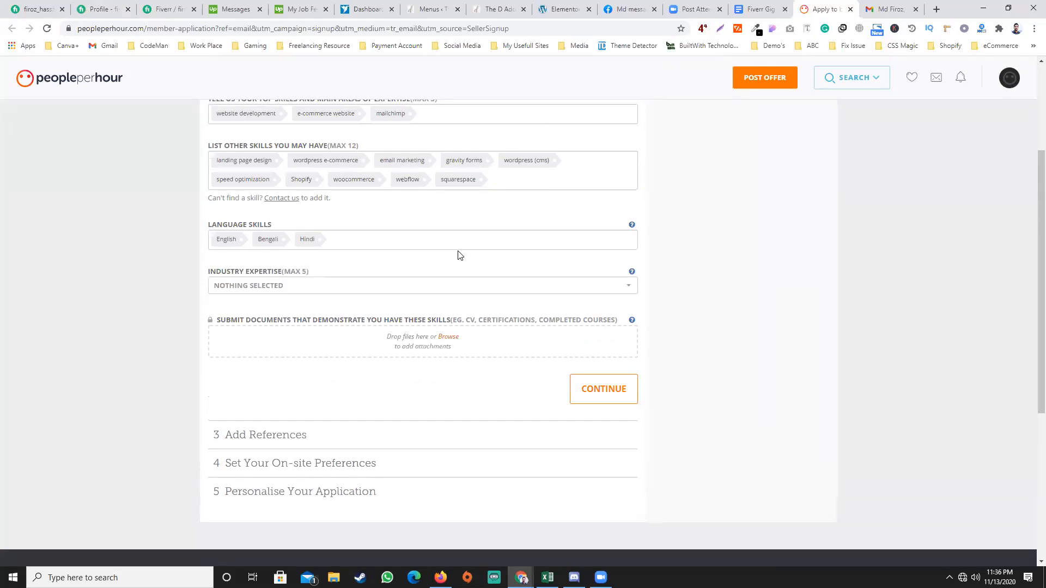
scroll(458, 255, down, 1)
click(300, 233)
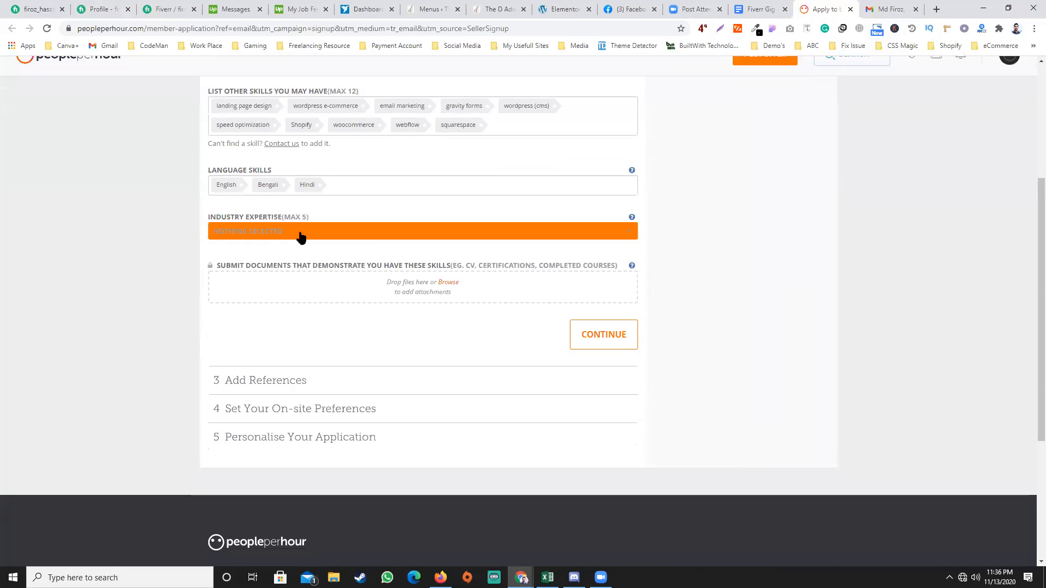
key(alt+Tab)
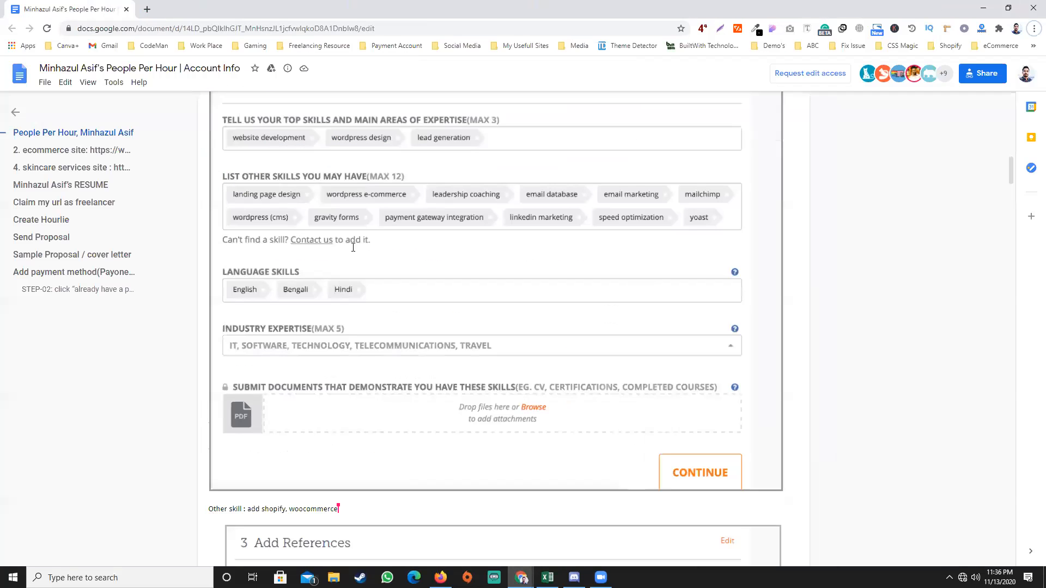
scroll(406, 252, down, 1)
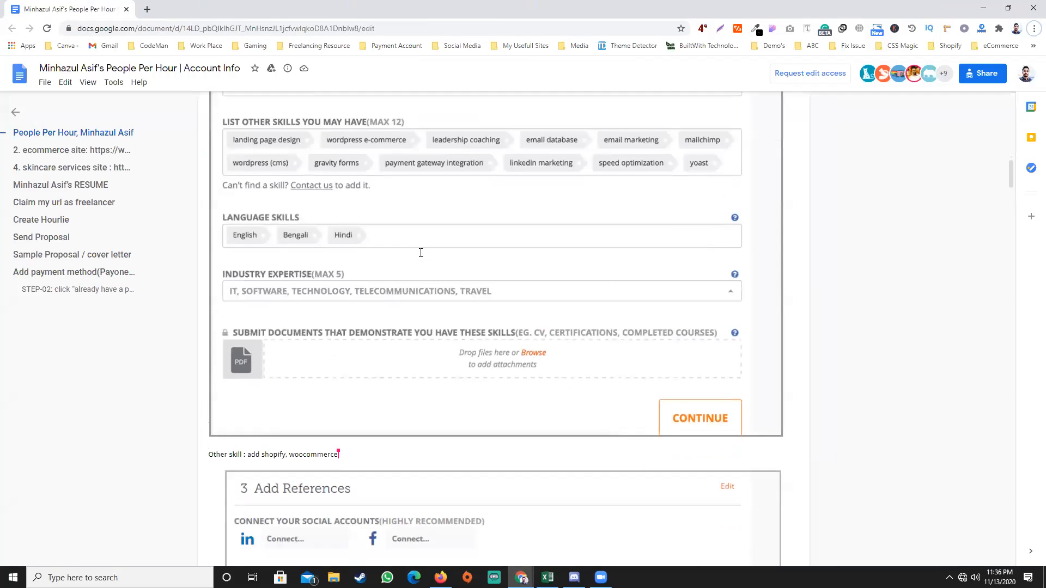
key(alt+Tab)
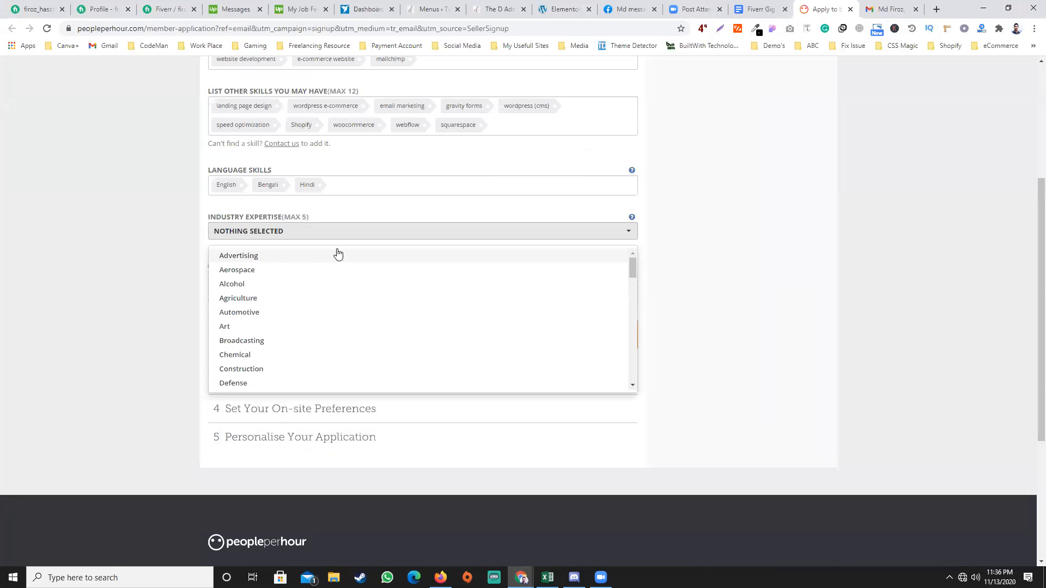
Select IT as the first industry expertise in the seller application
click(681, 225)
click(322, 237)
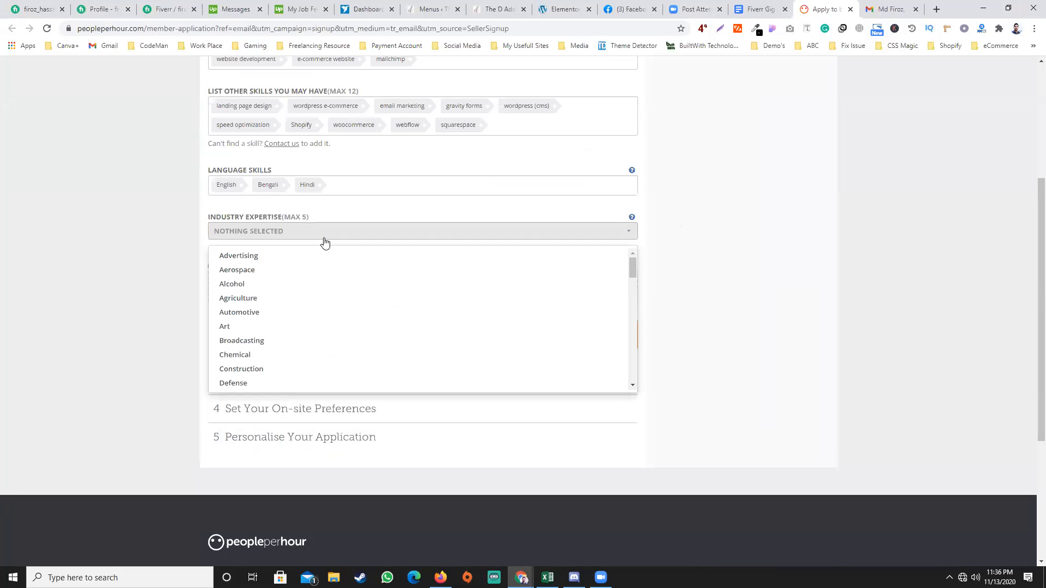
text(it)
key(Return)
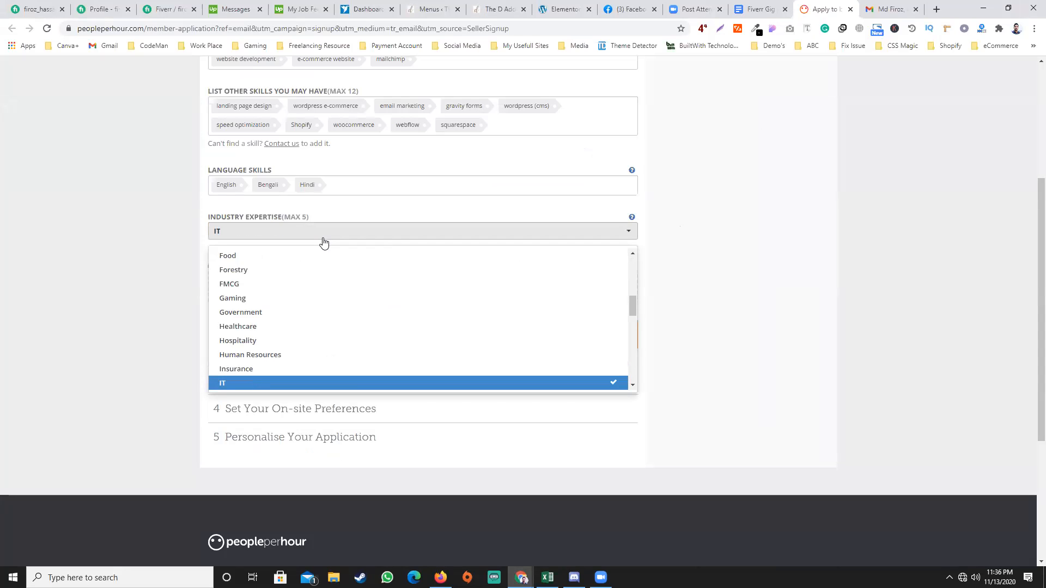
key(Return)
key(Return)
Add Software and Technology to the industry expertise selection
text(so)
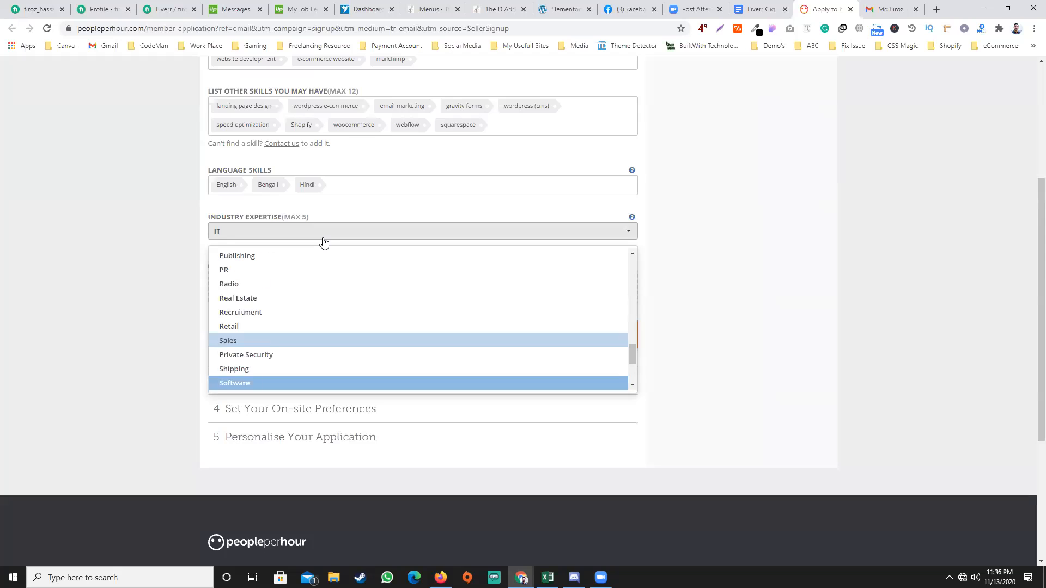
key(Return)
key(Down)
key(Down)
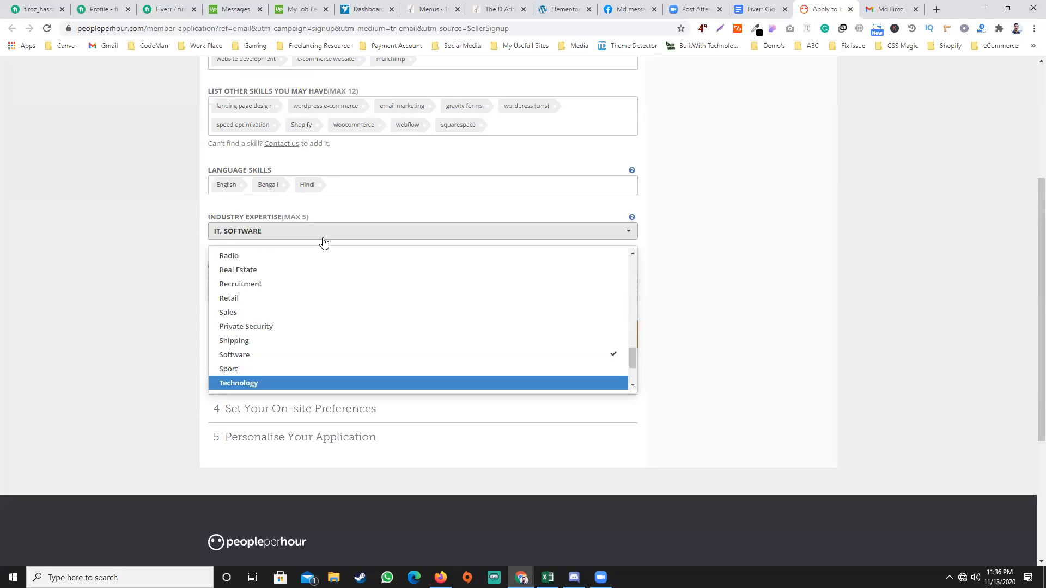
key(Return)
Check the reference document again and add Telecommunications to the industry expertise selection
key(alt+Tab)
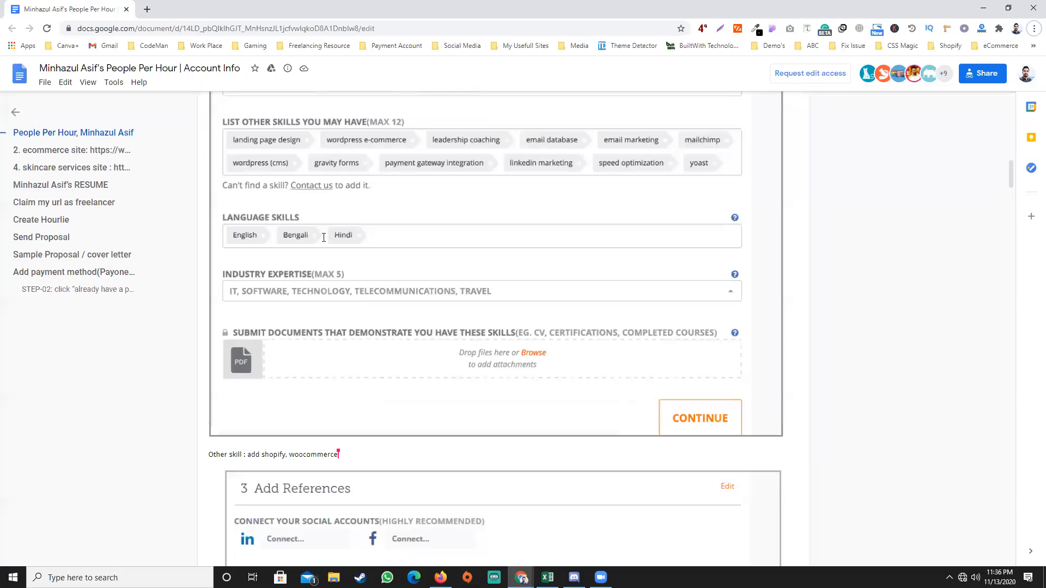
key(alt+Tab)
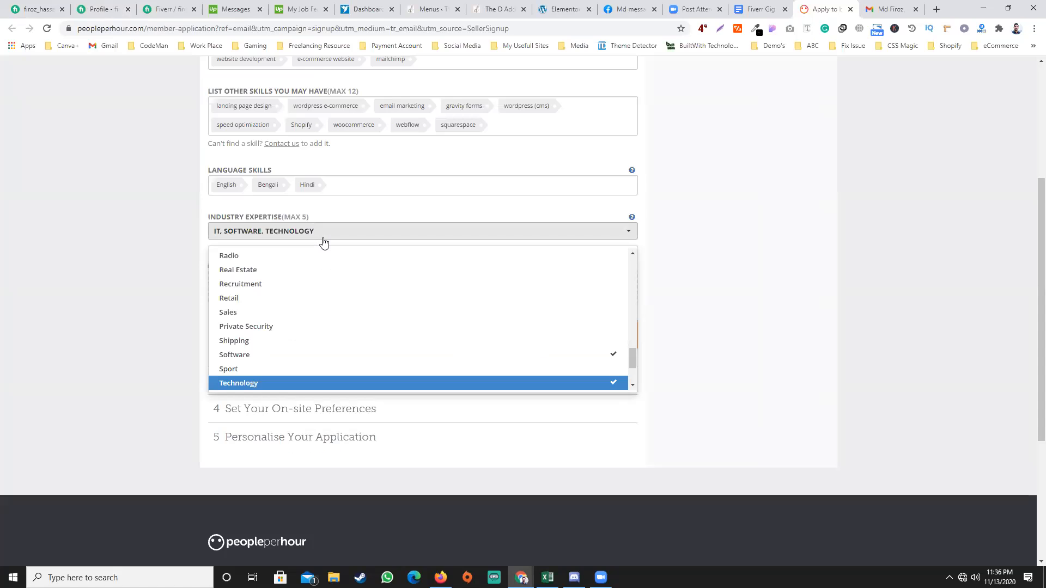
key(Down)
key(Return)
Add Travel as the fifth industry expertise and close the list of industries
key(alt+Tab)
key(alt+Tab)
key(Down)
key(Down)
key(Down)
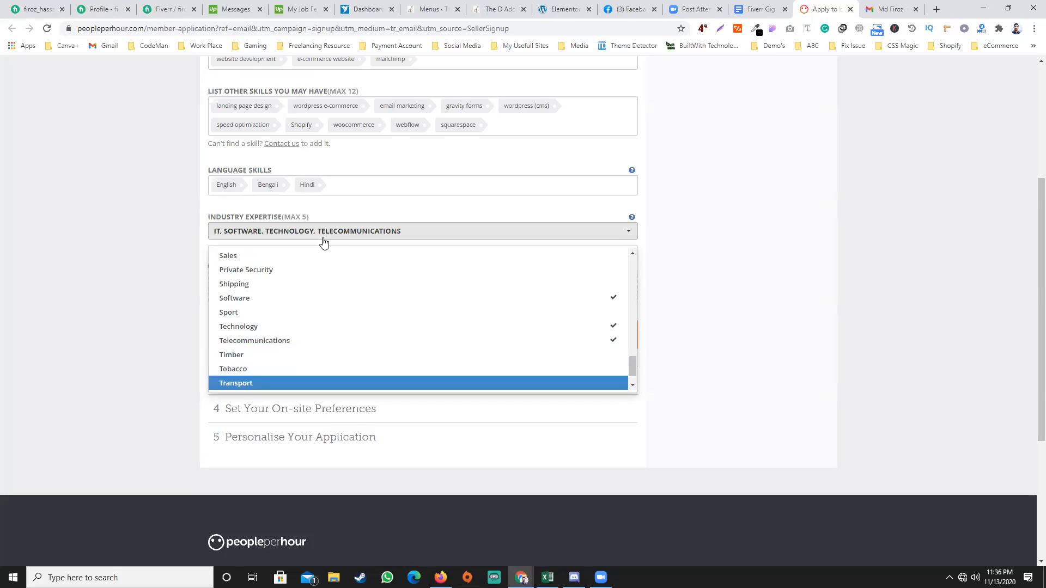
key(Down)
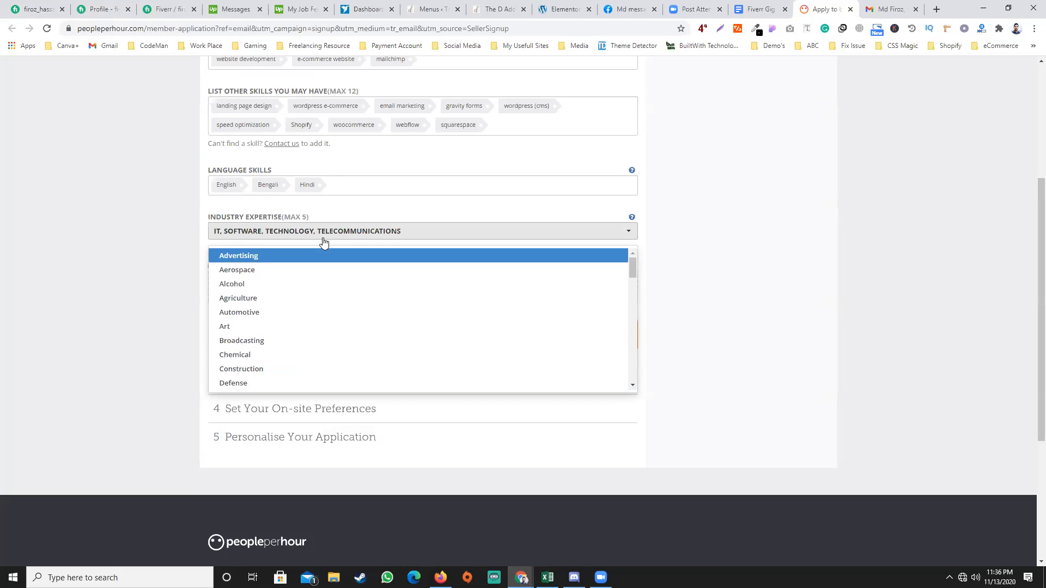
key(Up)
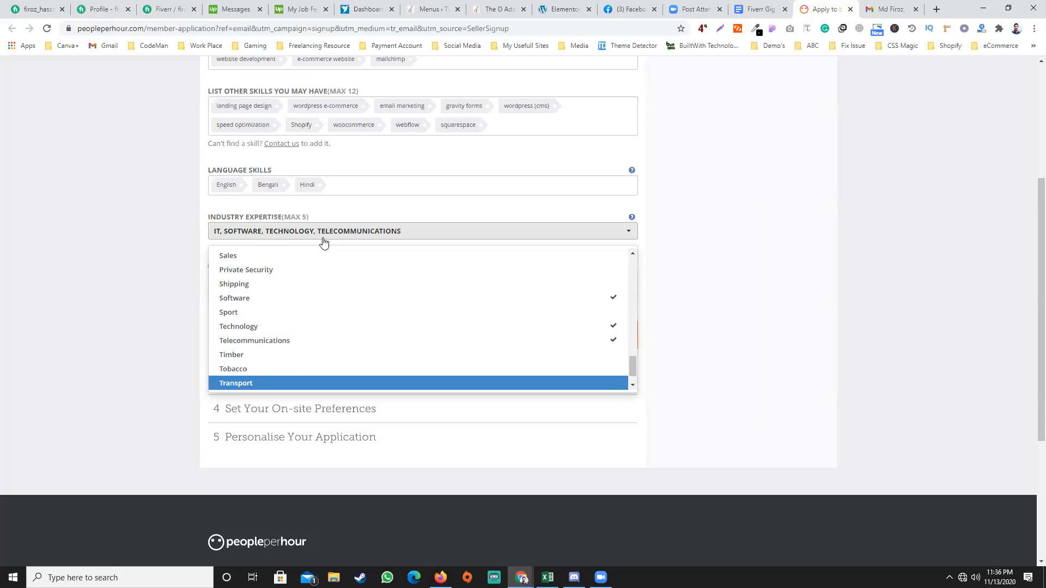
key(Down)
key(Down)
key(Up)
key(Return)
click(756, 297)
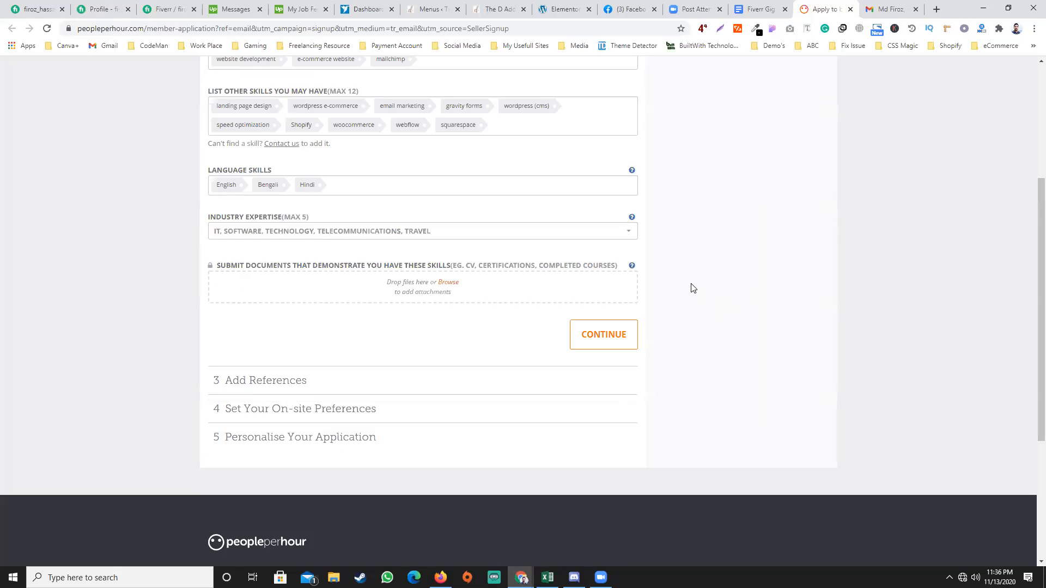
scroll(692, 287, down, 1)
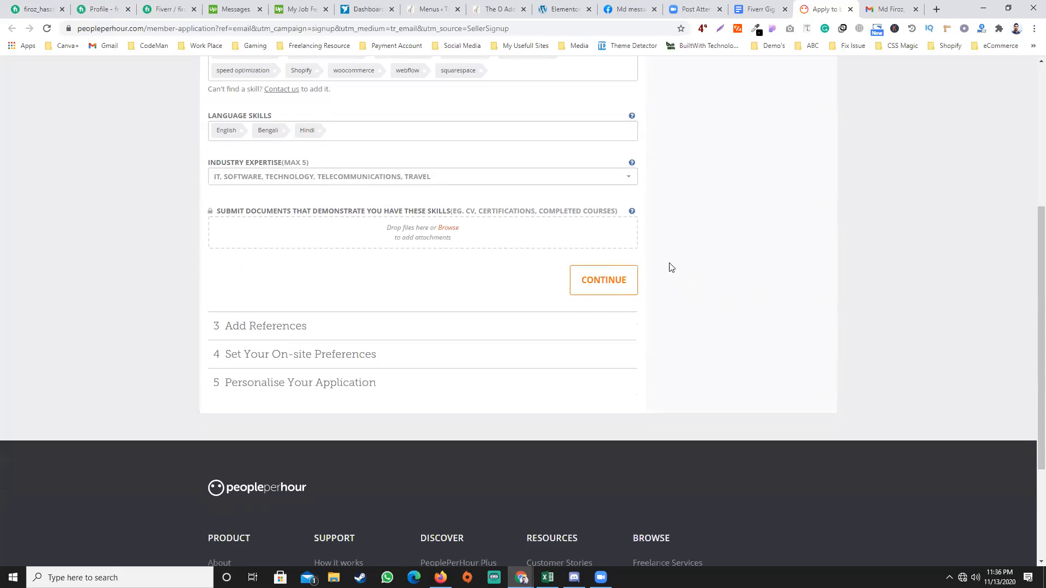
click(449, 227)
click(47, 85)
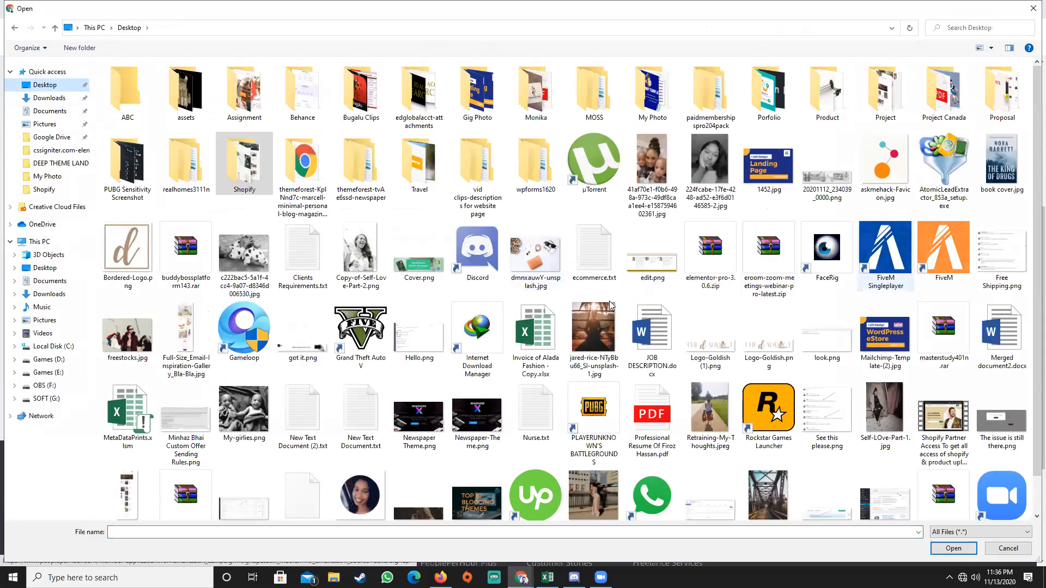
click(217, 531)
text(re)
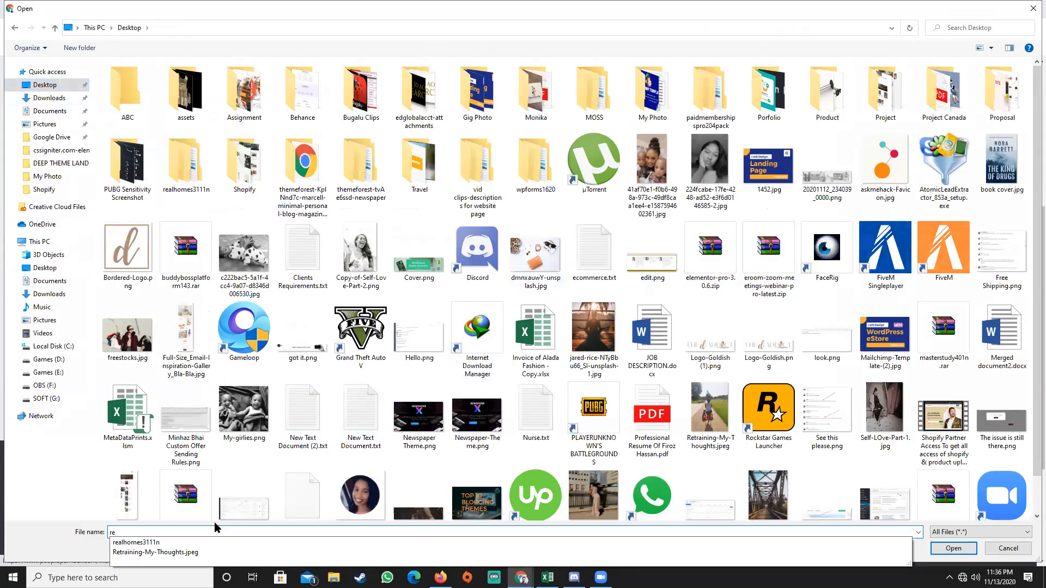
key(BackSpace)
key(BackSpace)
double_click(640, 85)
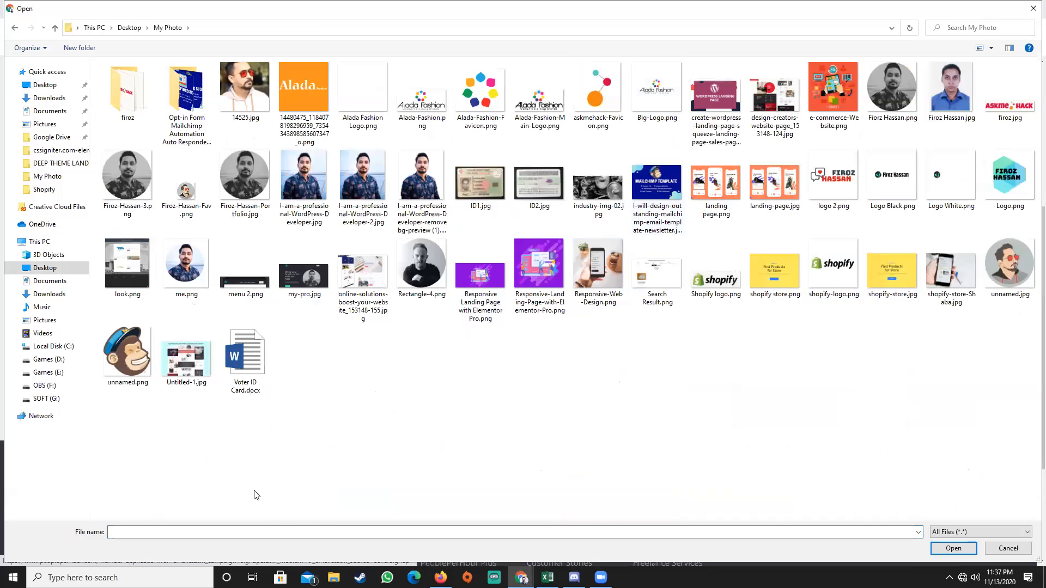
key(r)
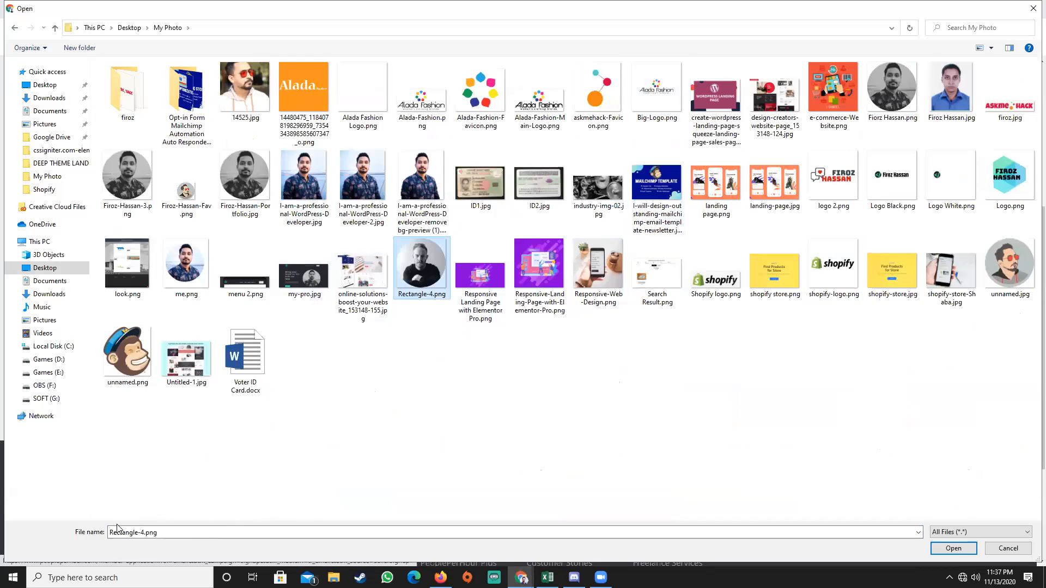
click(179, 532)
text(res)
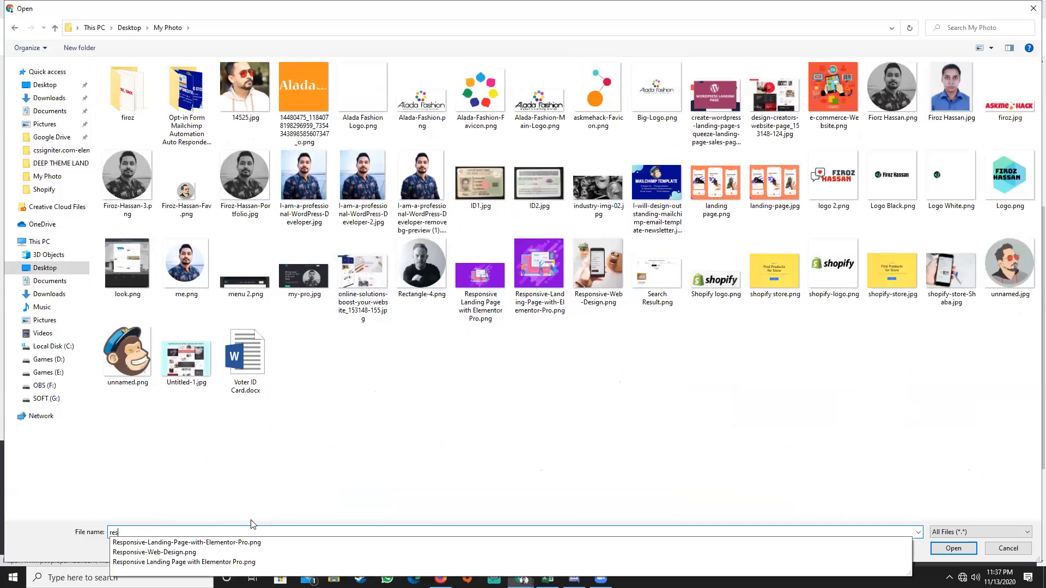
key(BackSpace)
key(BackSpace)
key(BackSpace)
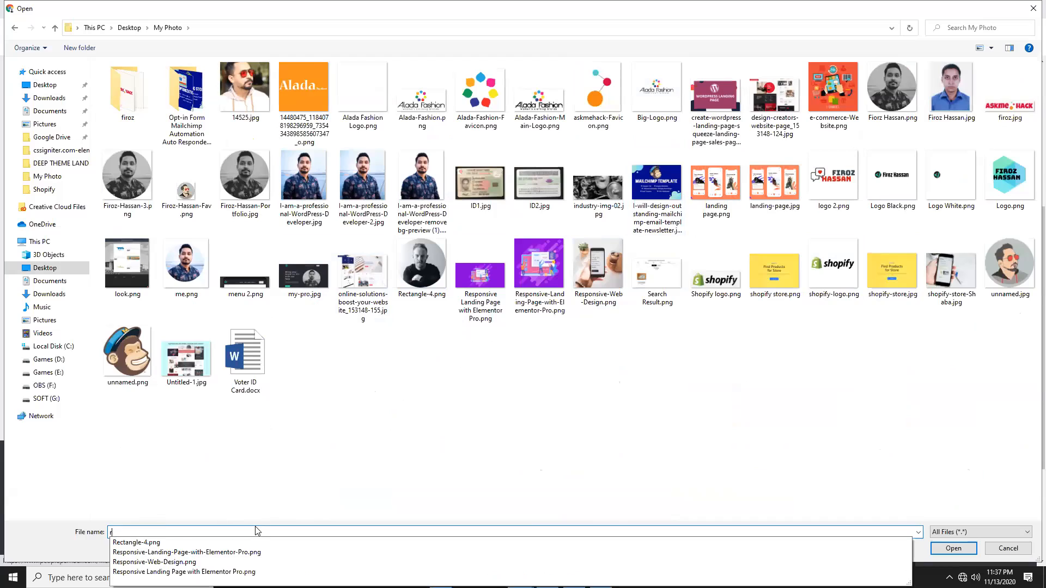
click(532, 476)
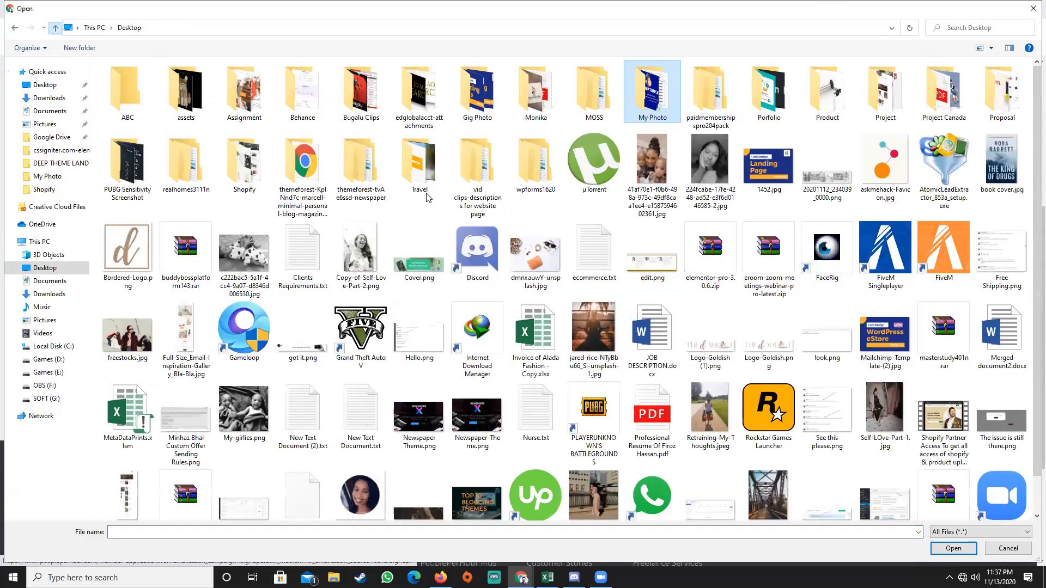
key(alt+Up)
scroll(901, 309, down, 1)
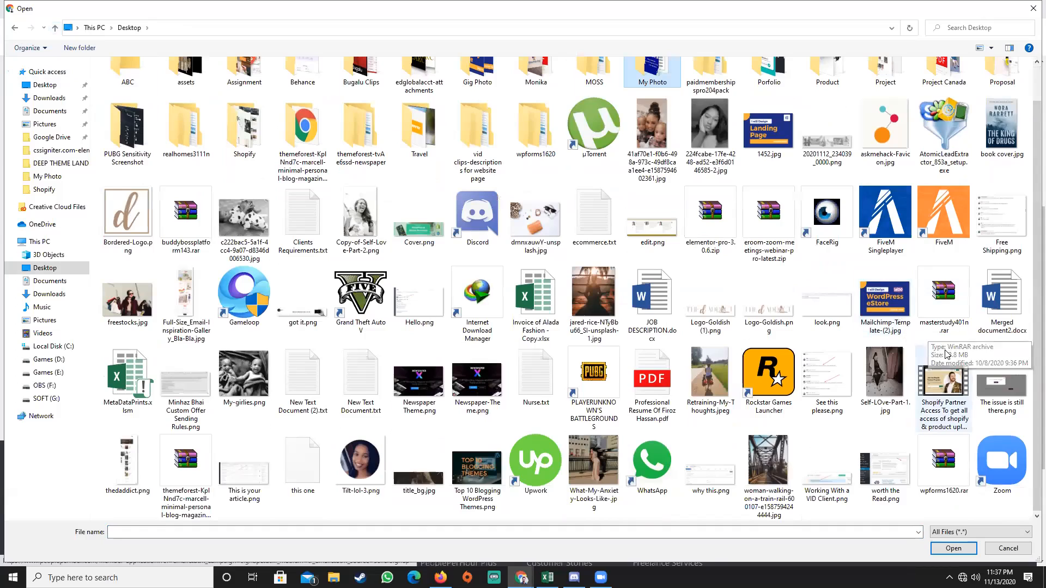
click(155, 535)
text(firo)
key(BackSpace)
key(BackSpace)
key(BackSpace)
key(BackSpace)
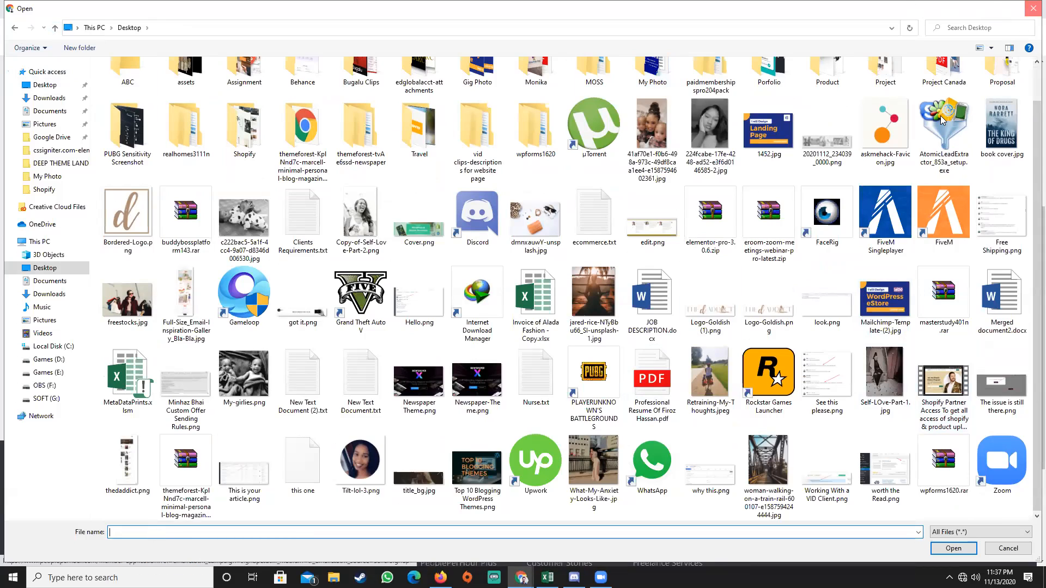
click(1032, 8)
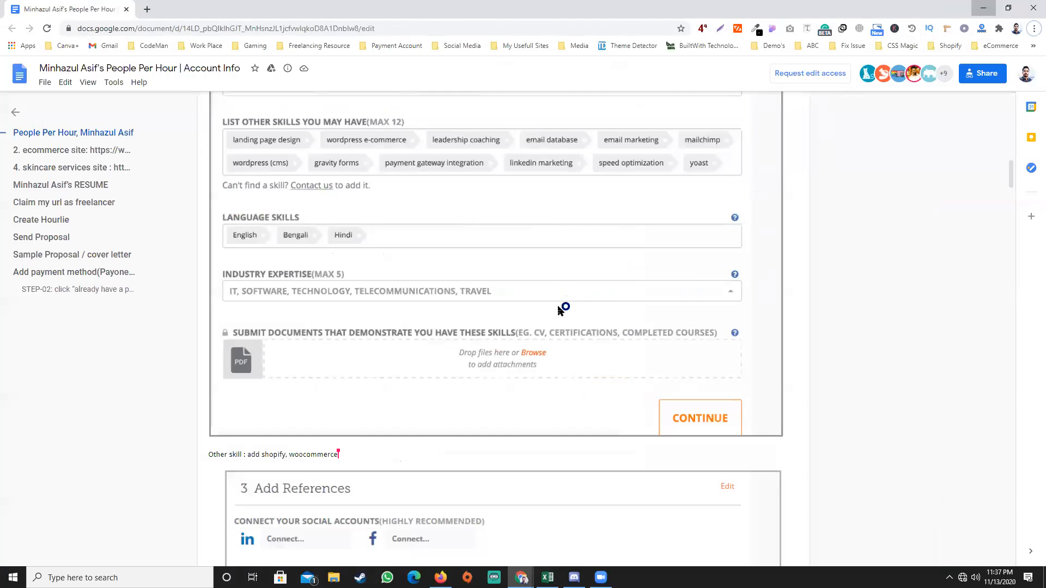
Attach the professional resume PDF from the Desktop as the document demonstrating the skills
key(super+d)
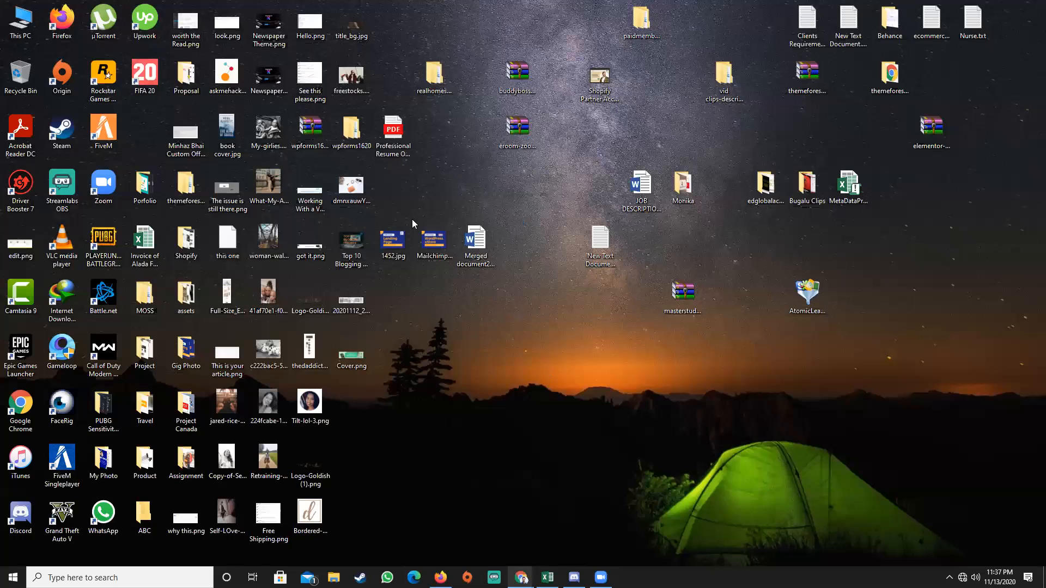
key(alt+Tab)
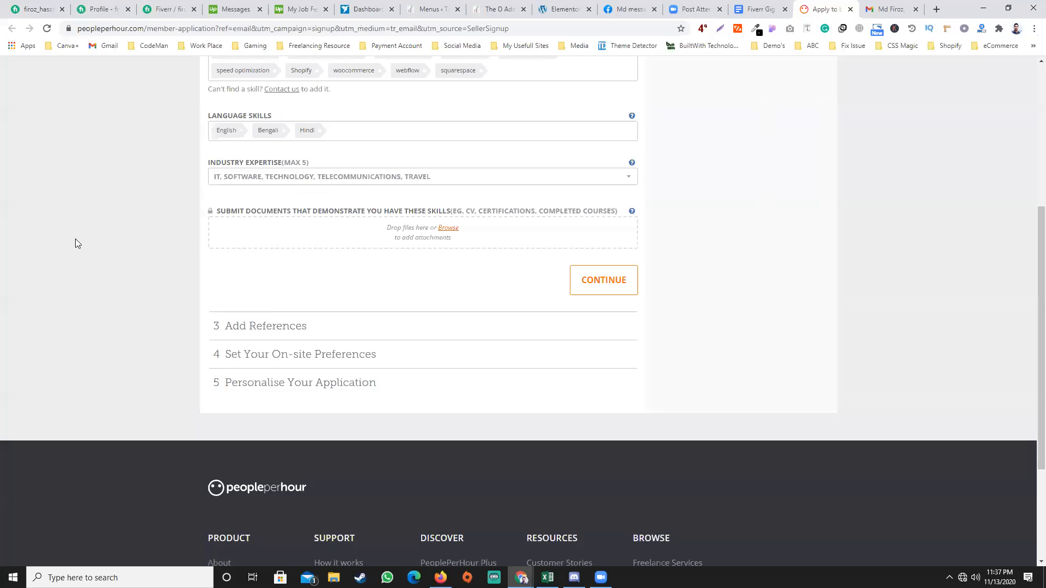
click(448, 228)
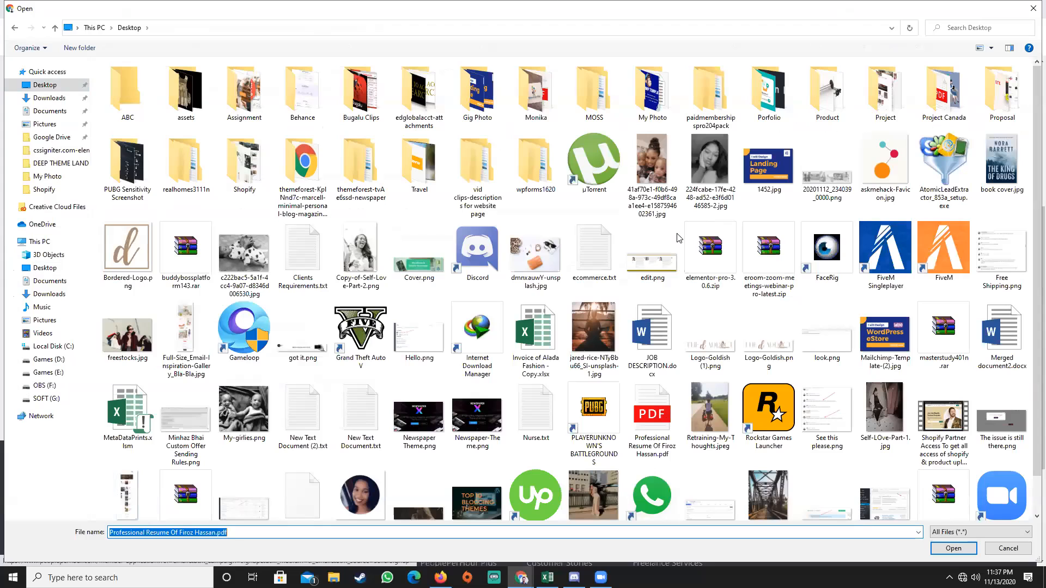
key(Return)
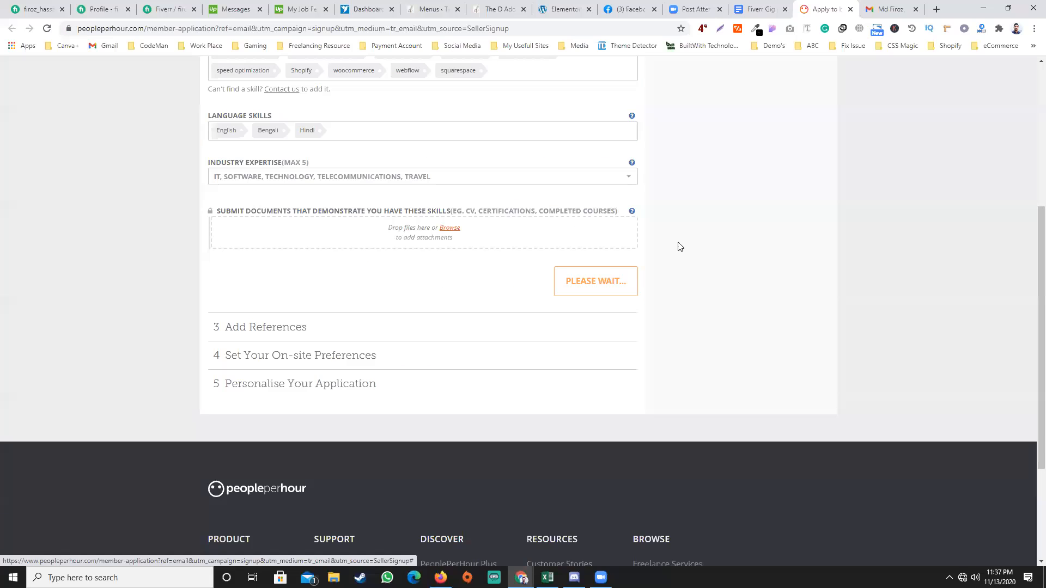
Review the completed Select Your Skills section and continue to Add References
scroll(680, 248, up, 4)
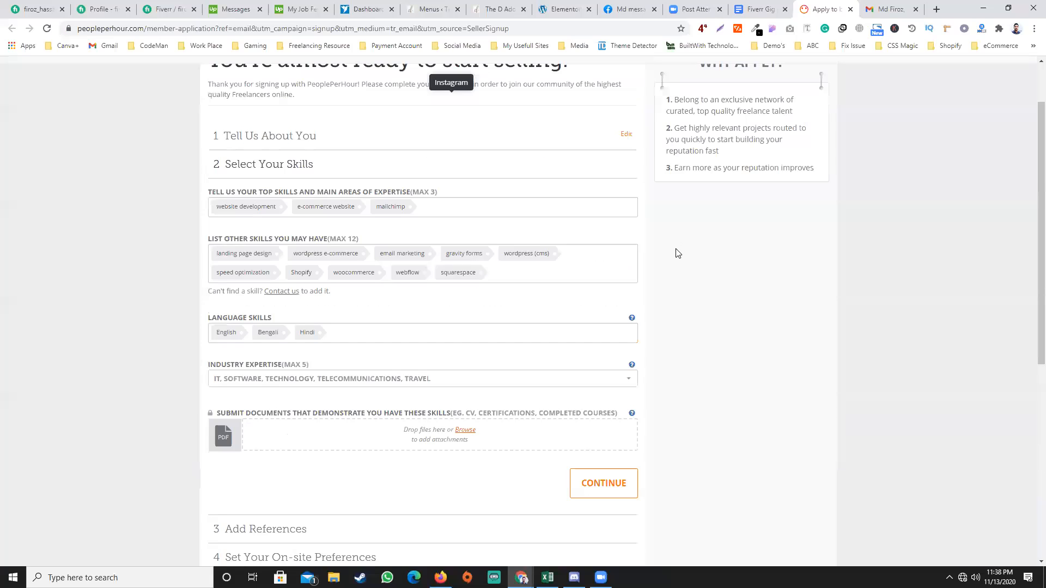
scroll(677, 253, up, 2)
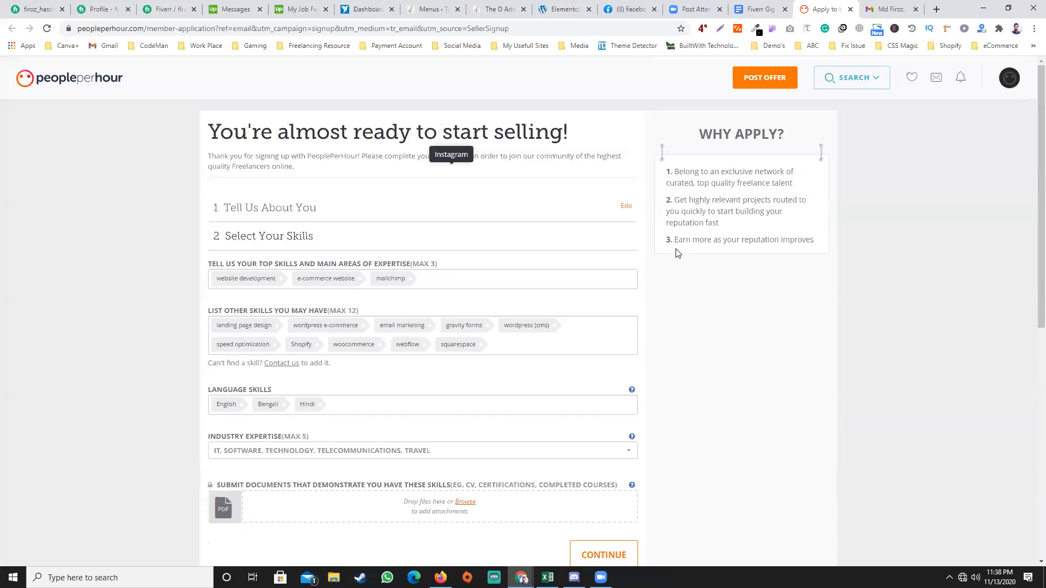
scroll(677, 254, down, 5)
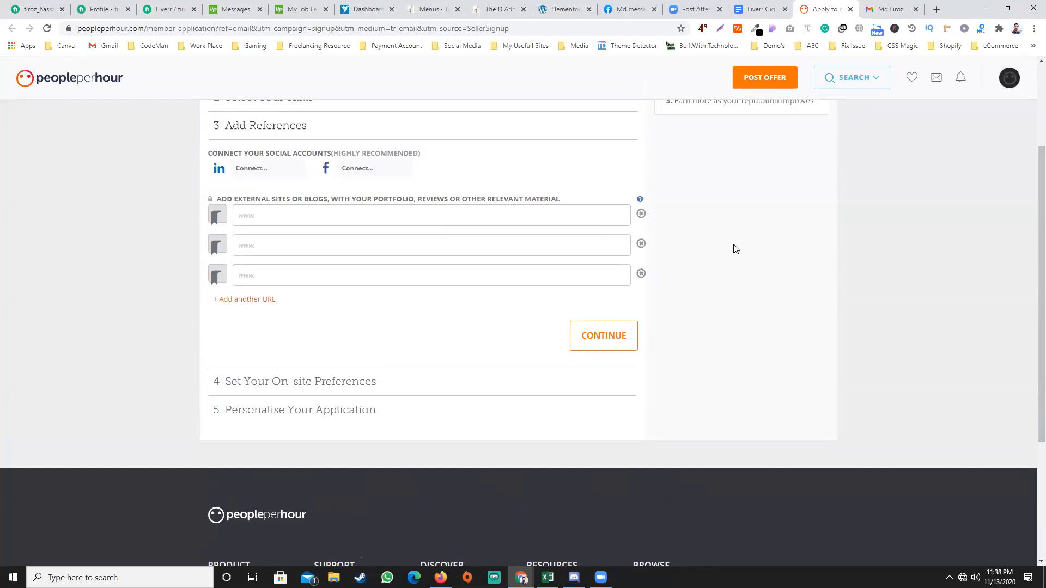
Check the example links in the reference document's Add References section and open the freelancer's personal website in place of the Gmail message
scroll(735, 249, up, 1)
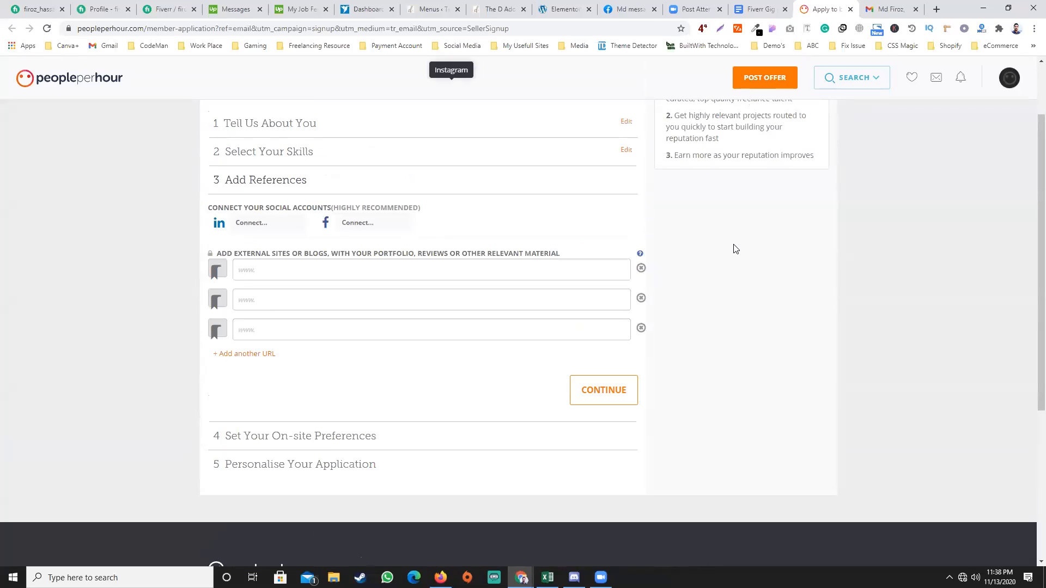
key(alt+Tab)
scroll(559, 226, down, 1)
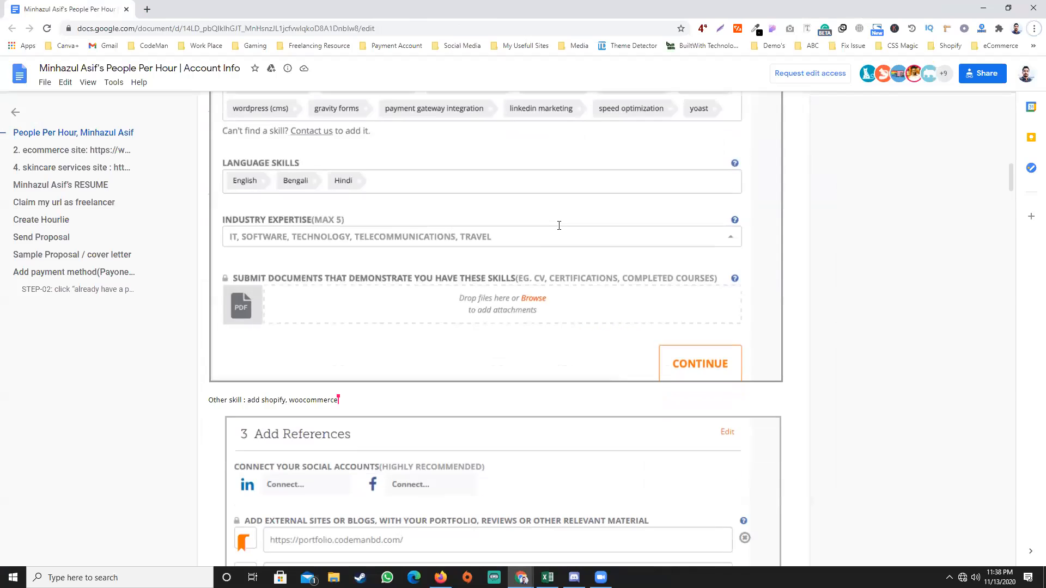
scroll(559, 225, down, 4)
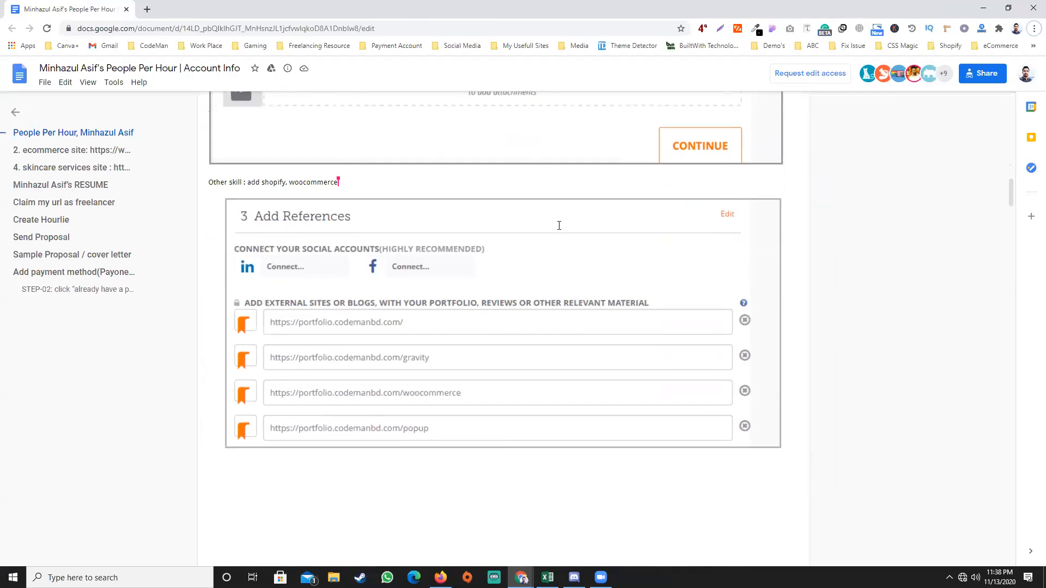
scroll(559, 226, down, 1)
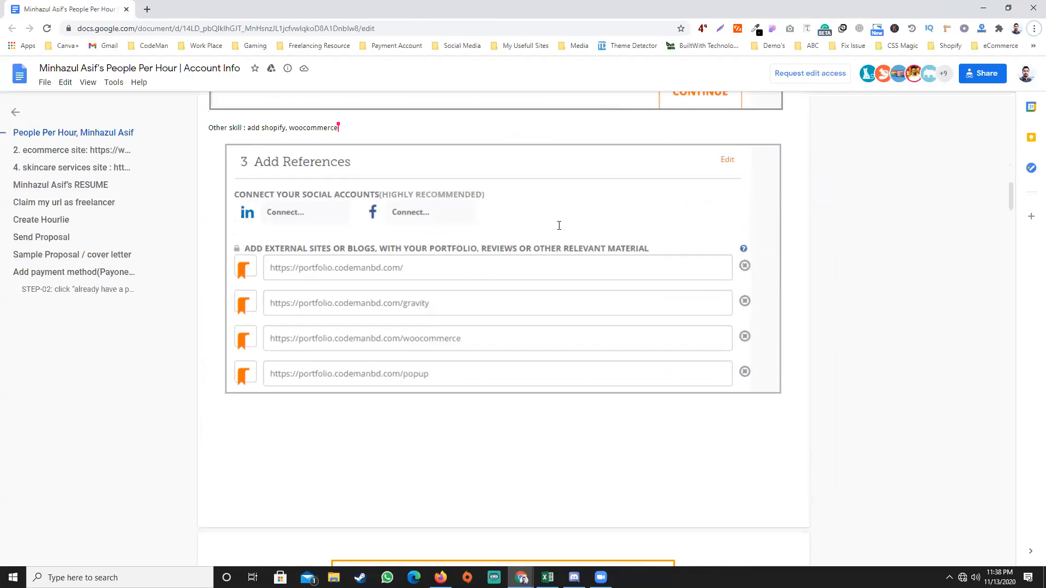
key(alt+Tab)
click(897, 8)
click(613, 25)
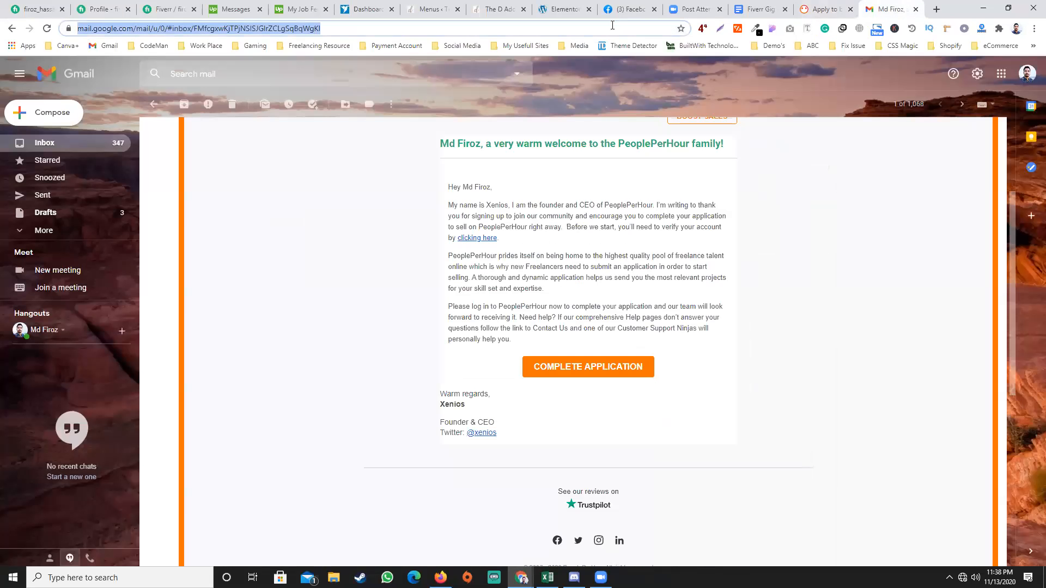
text(firozhassan.com)
key(Return)
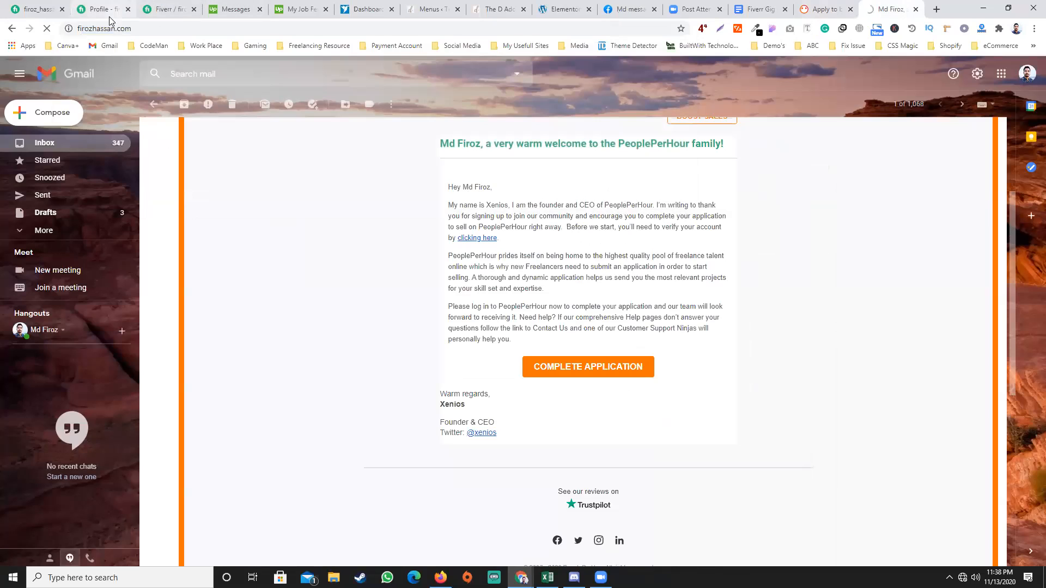
Copy the personal website's address into the first external site field of the Add References section
click(126, 32)
key(ctrl+c)
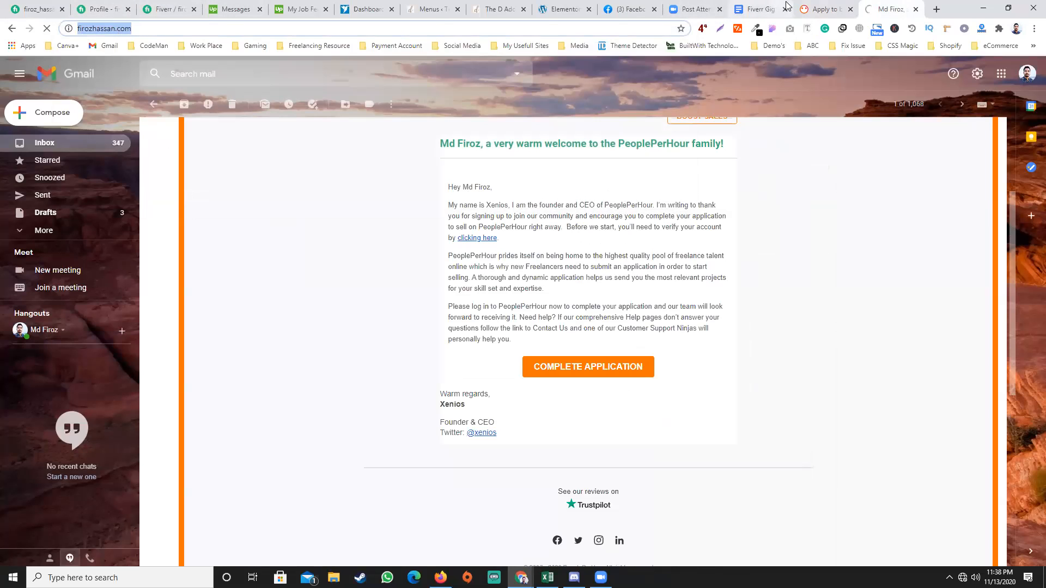
click(822, 9)
click(325, 277)
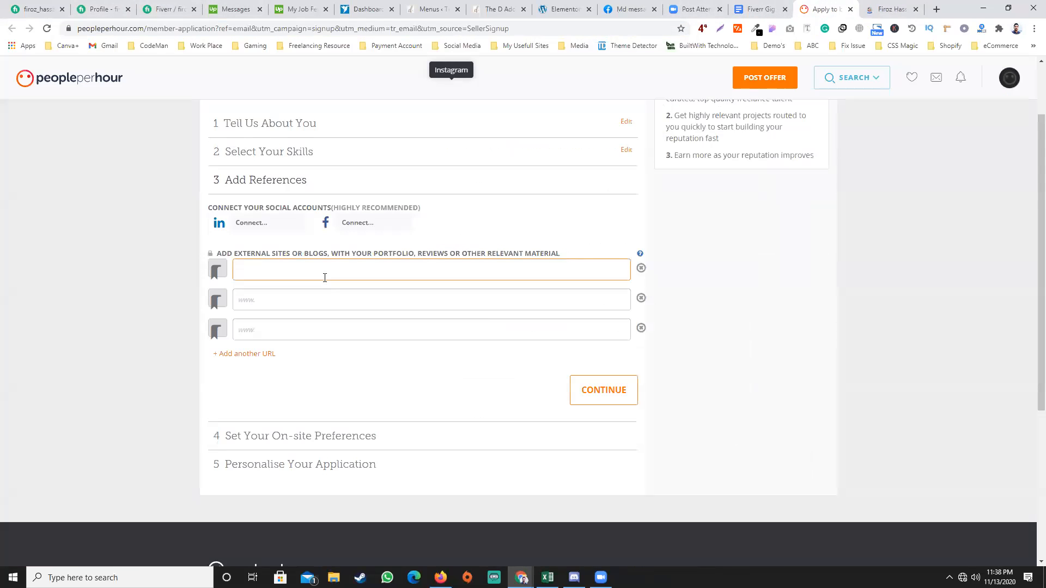
key(ctrl+v)
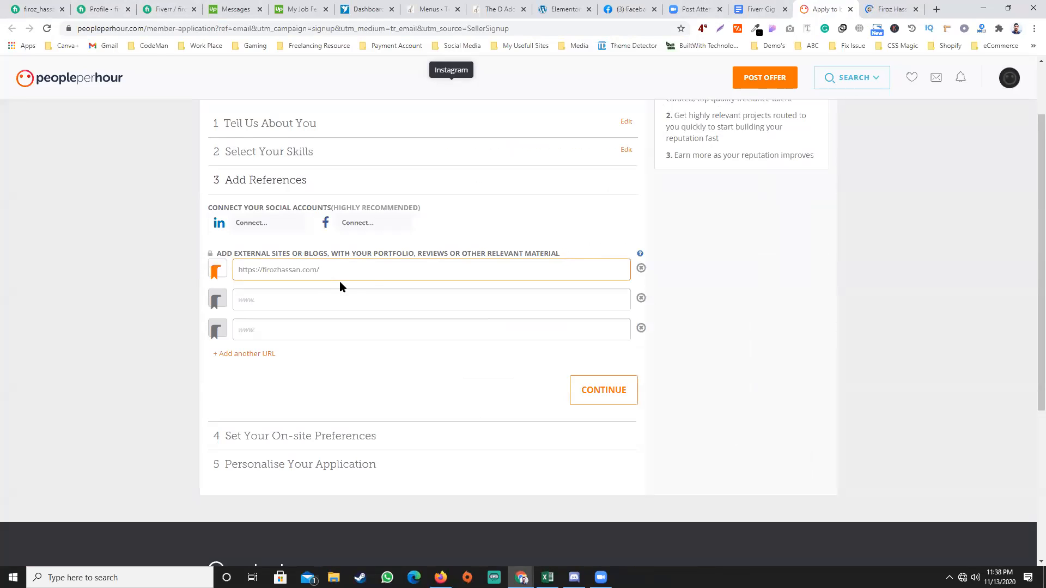
key(Tab)
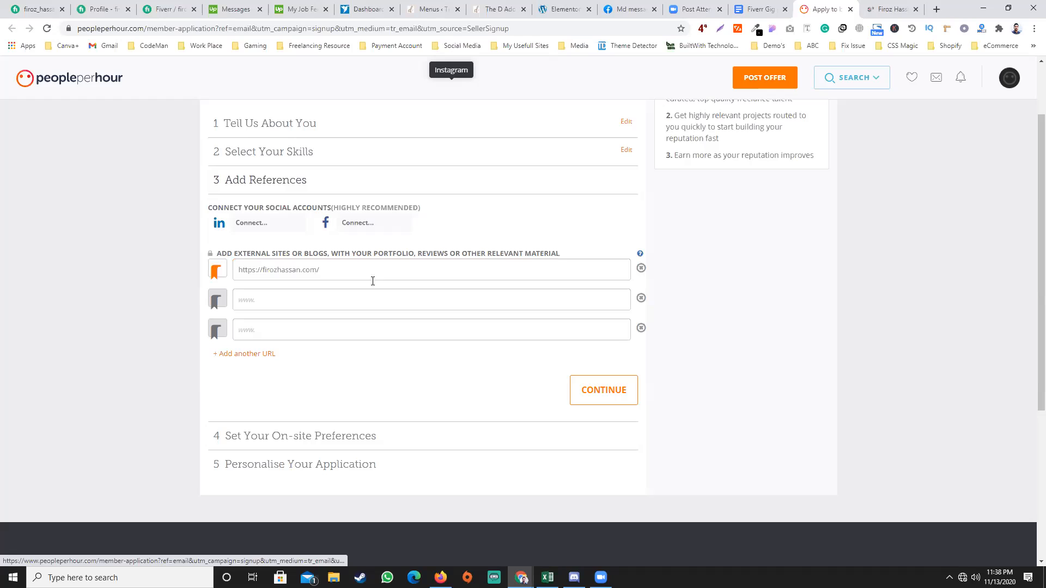
Open the personal website's portfolio page and enter its address as the second external site
click(350, 303)
key(ctrl+v)
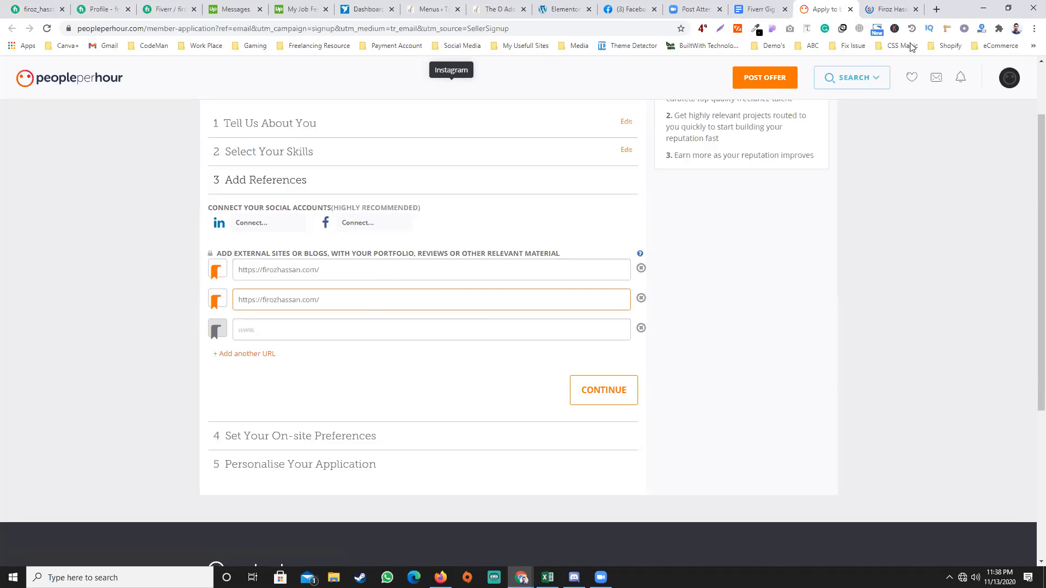
click(940, 8)
click(829, 9)
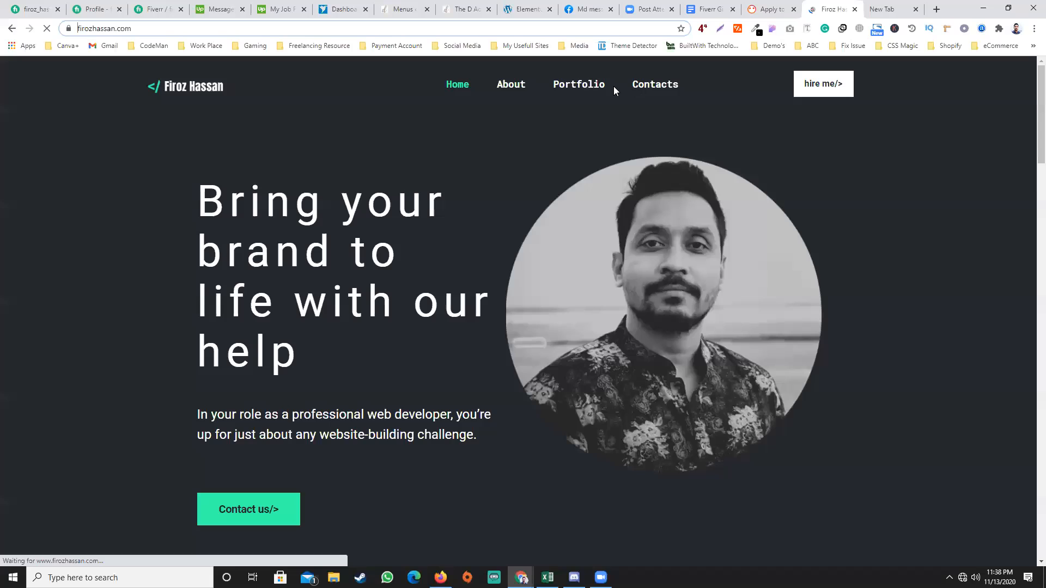
click(587, 86)
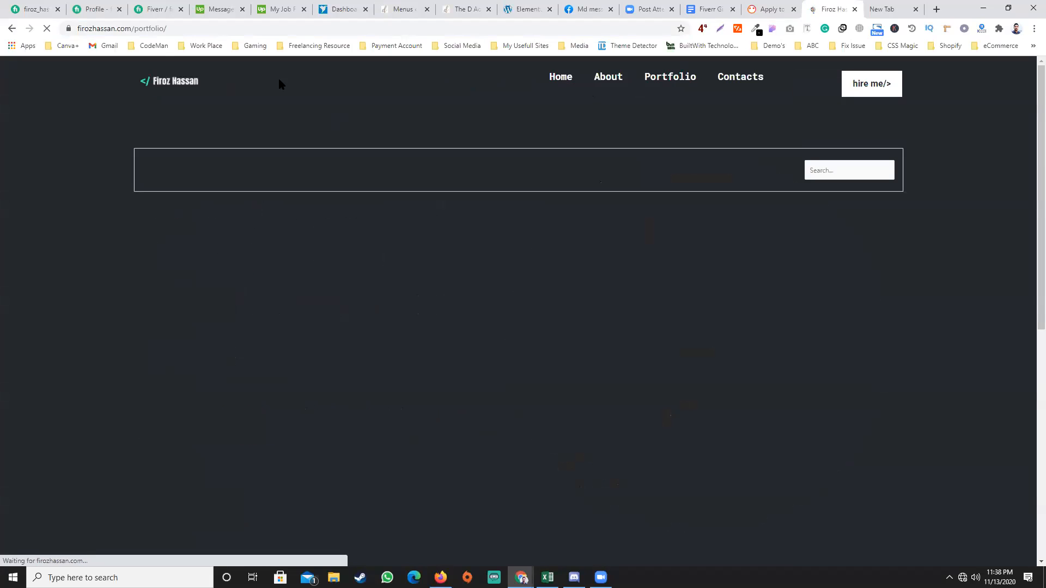
click(126, 28)
key(ctrl+c)
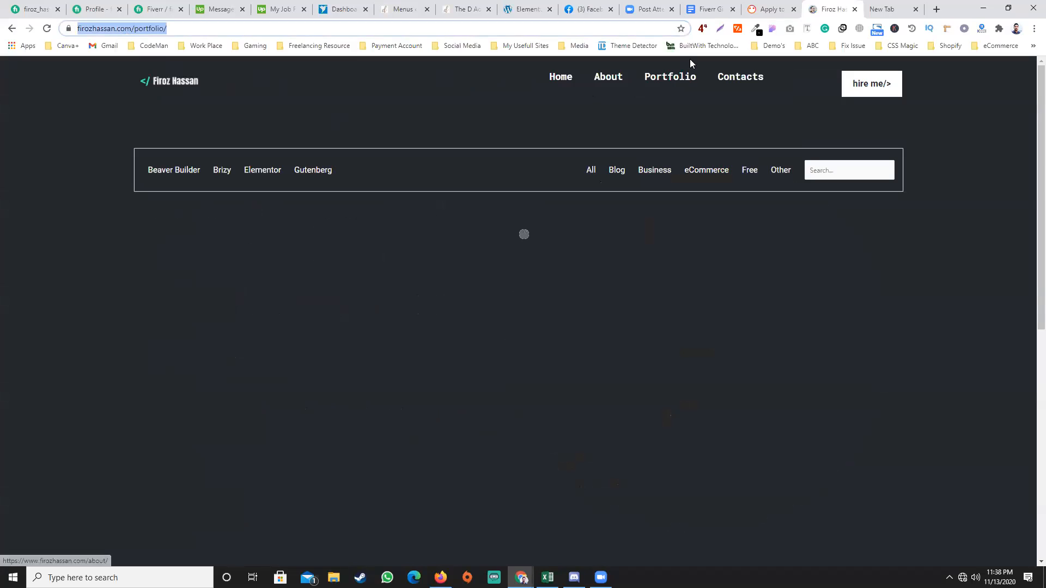
click(762, 7)
key(ctrl+a)
key(ctrl+v)
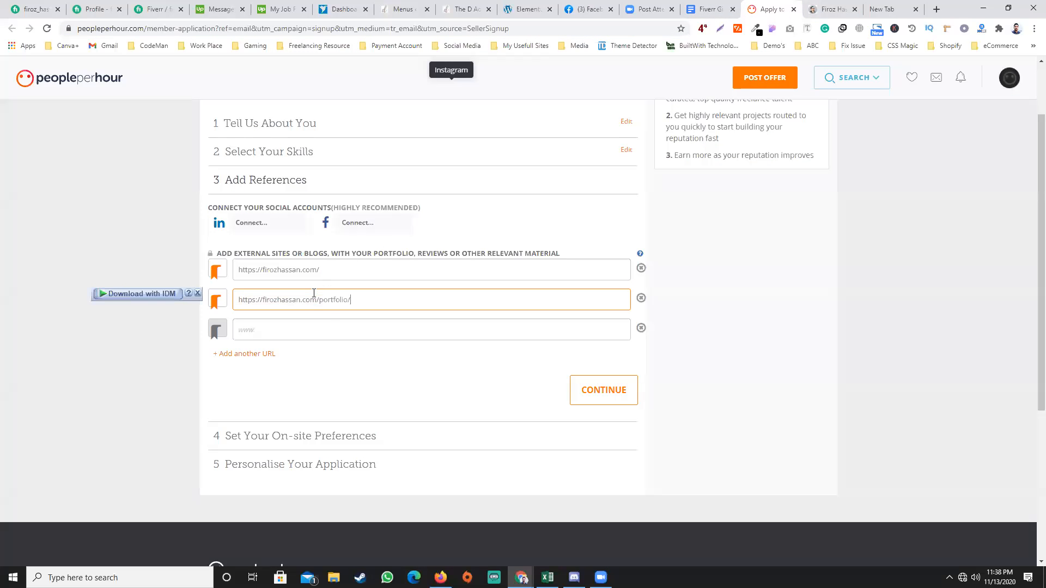
Open the freelancer's own Behance profile, enter its address as the third external site and submit the references
click(315, 324)
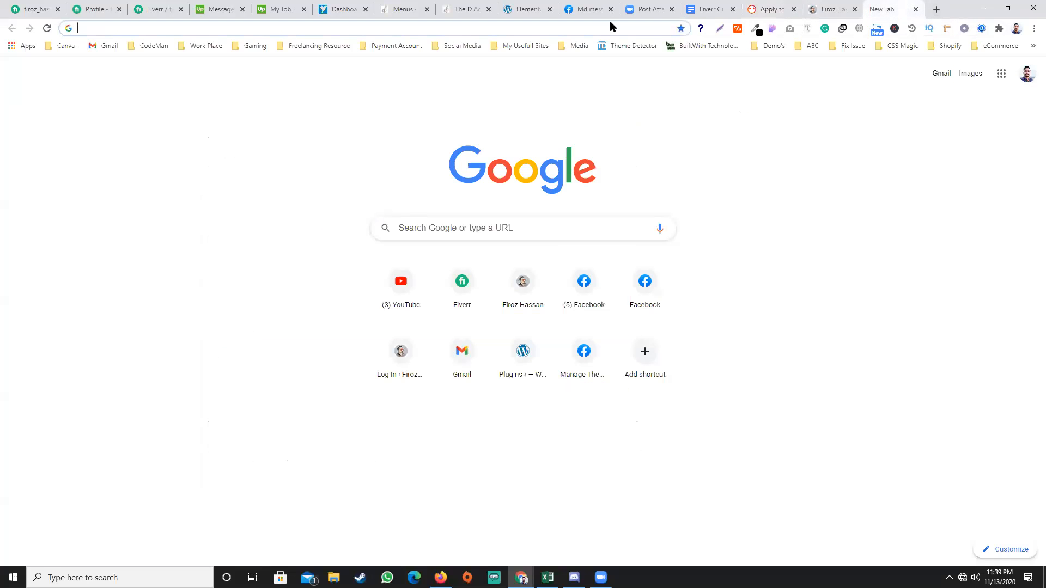
click(892, 10)
text(be)
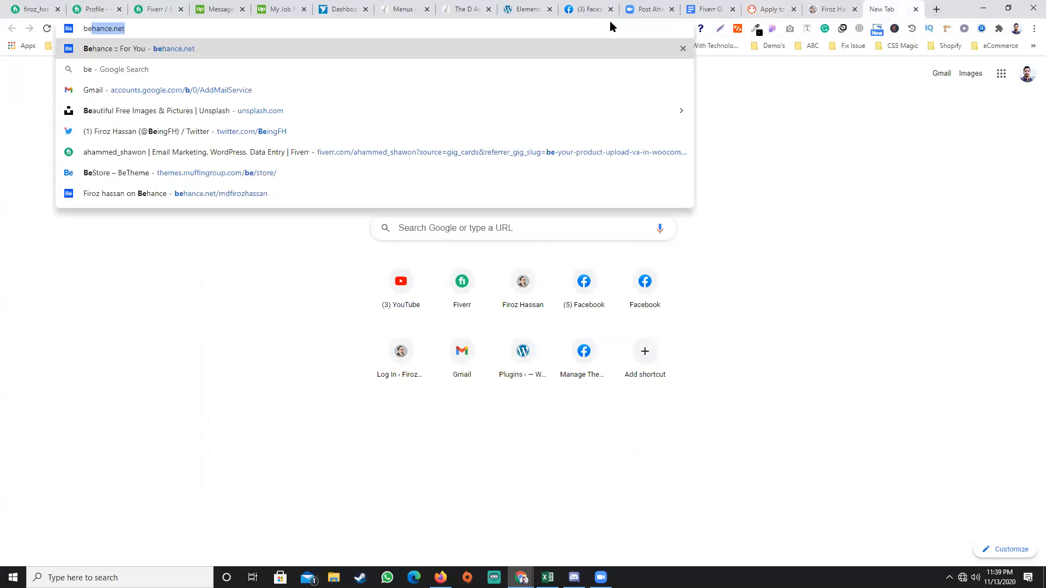
key(Return)
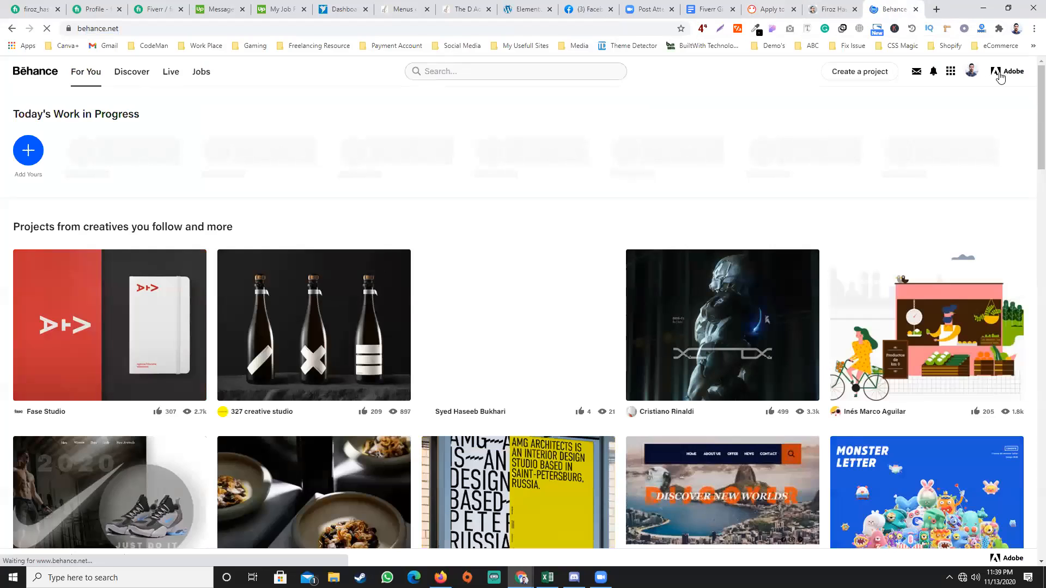
click(971, 75)
click(869, 165)
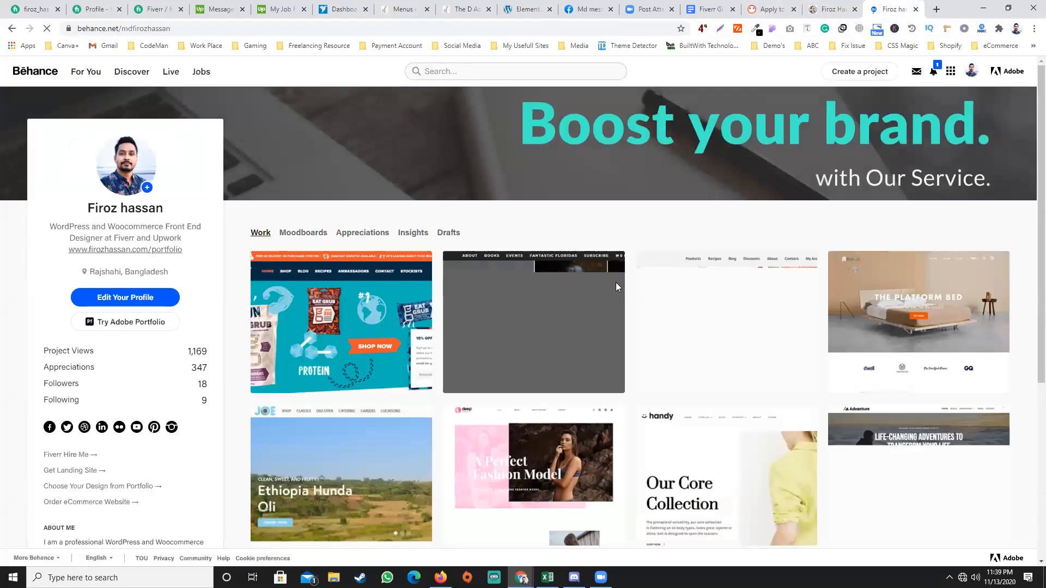
key(ctrl+shift+Tab)
key(ctrl+shift+Tab)
text(https://www.behance.net/mdfirozhassan)
key(Return)
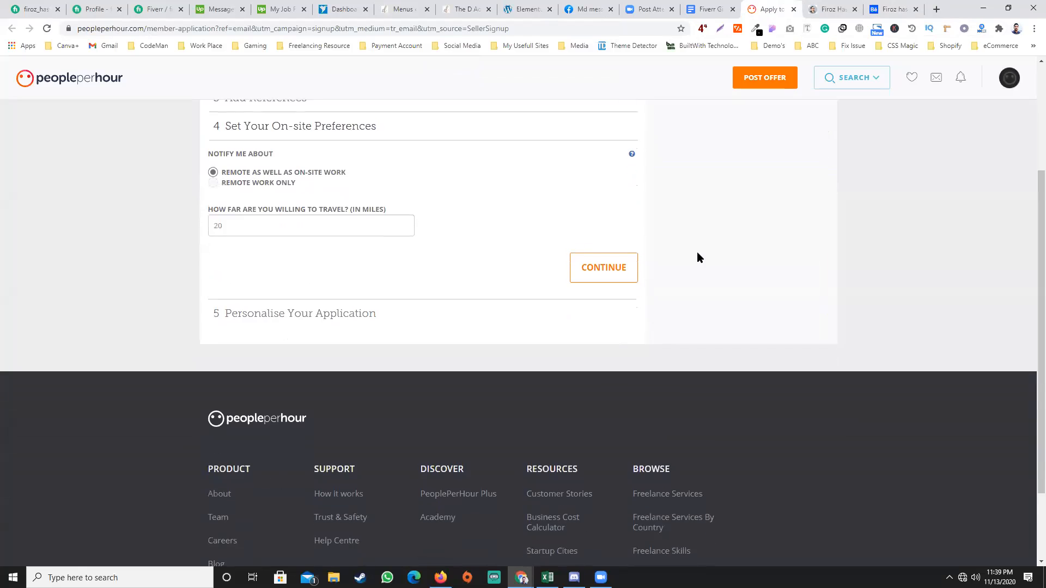
Reopen the Add References section for editing, add a fourth external site field and remove it again
scroll(278, 357, up, 2)
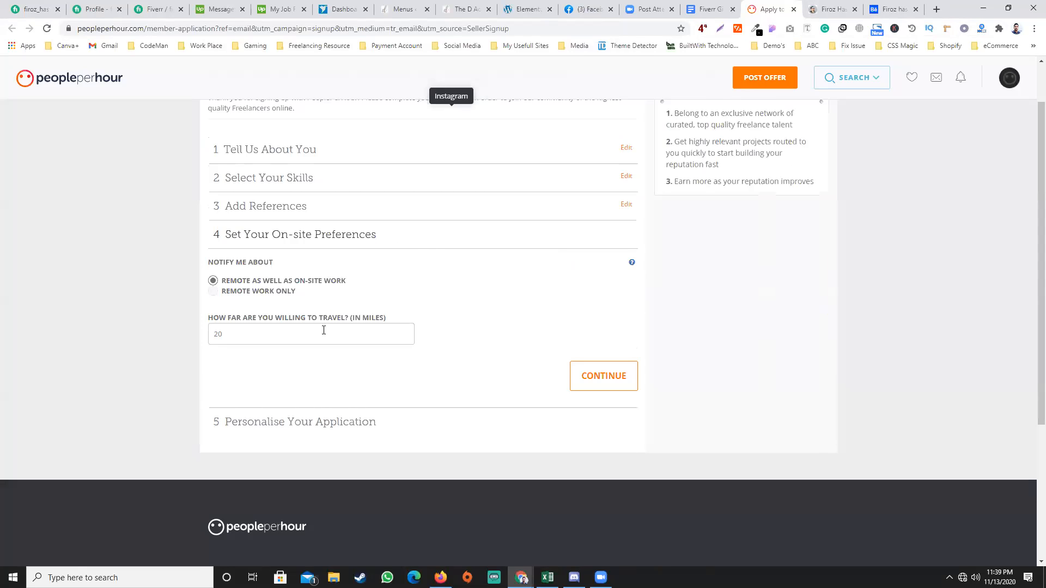
scroll(383, 297, up, 1)
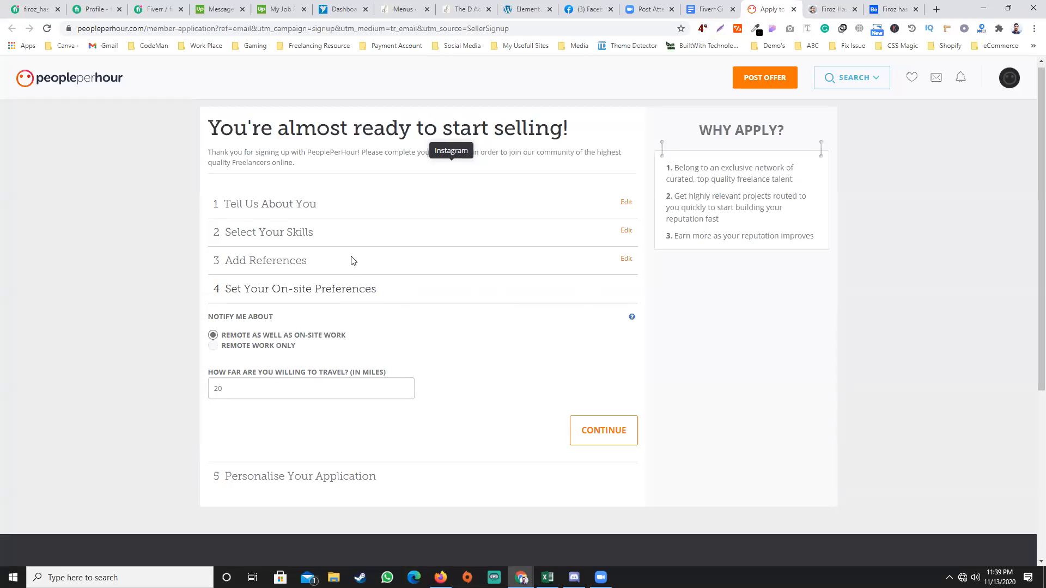
click(627, 259)
scroll(673, 274, down, 3)
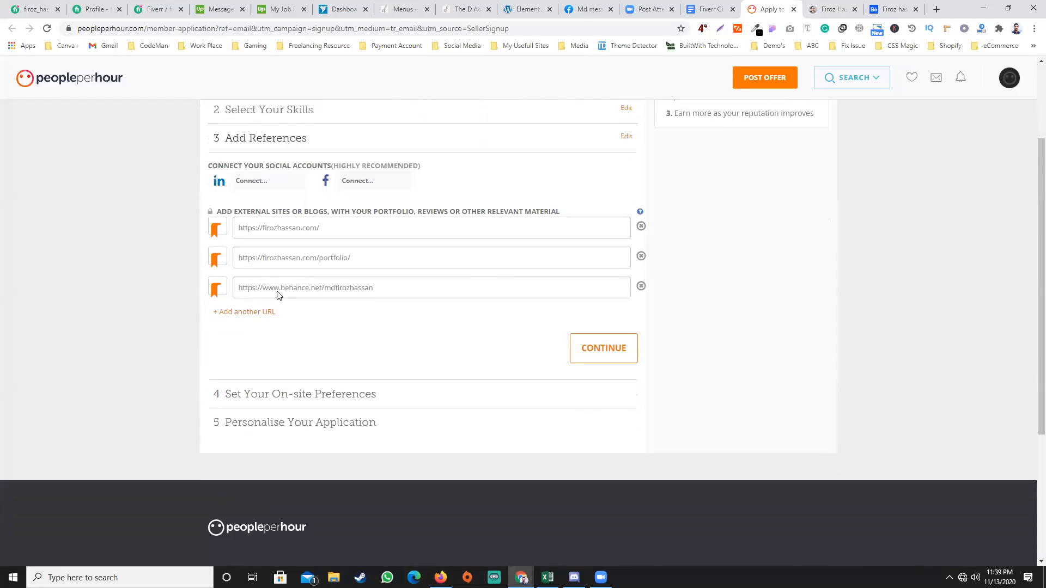
click(272, 299)
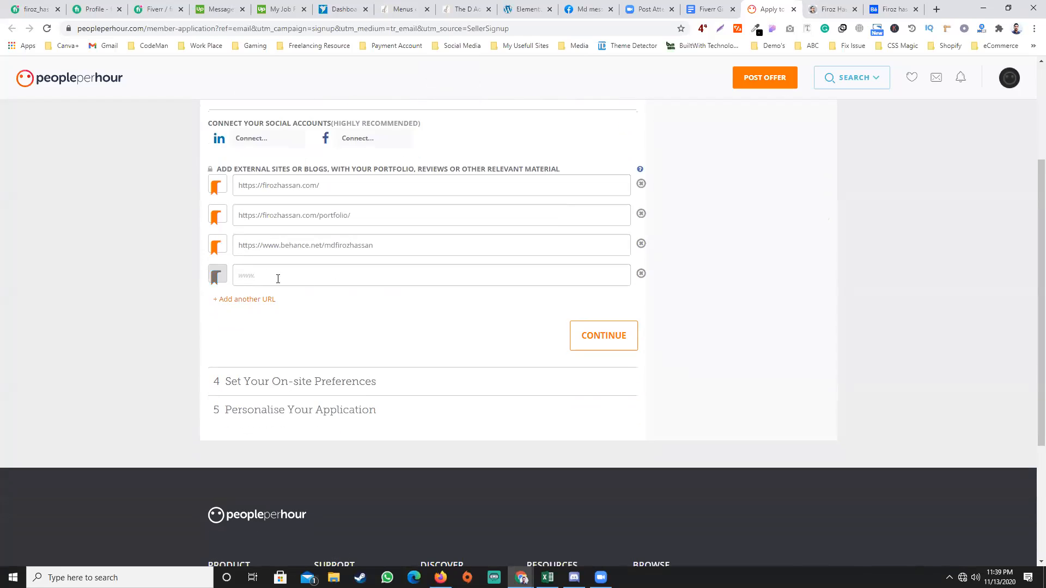
click(936, 9)
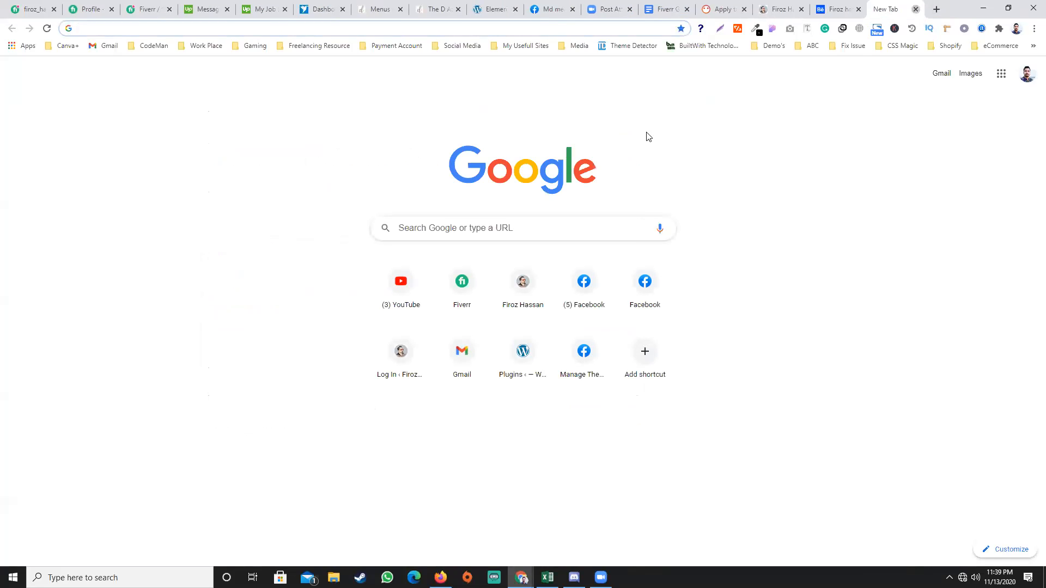
key(ctrl+w)
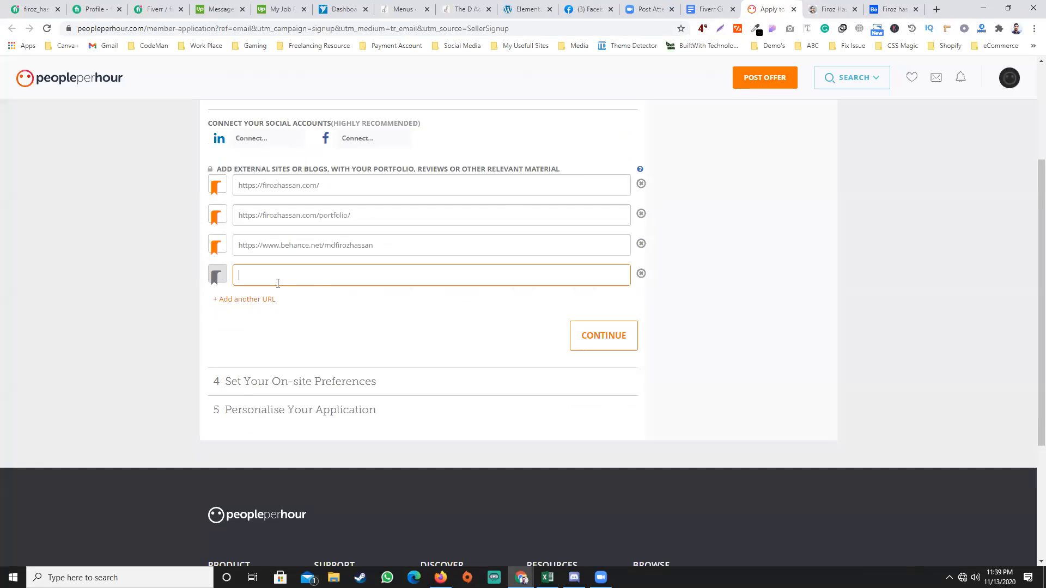
click(641, 274)
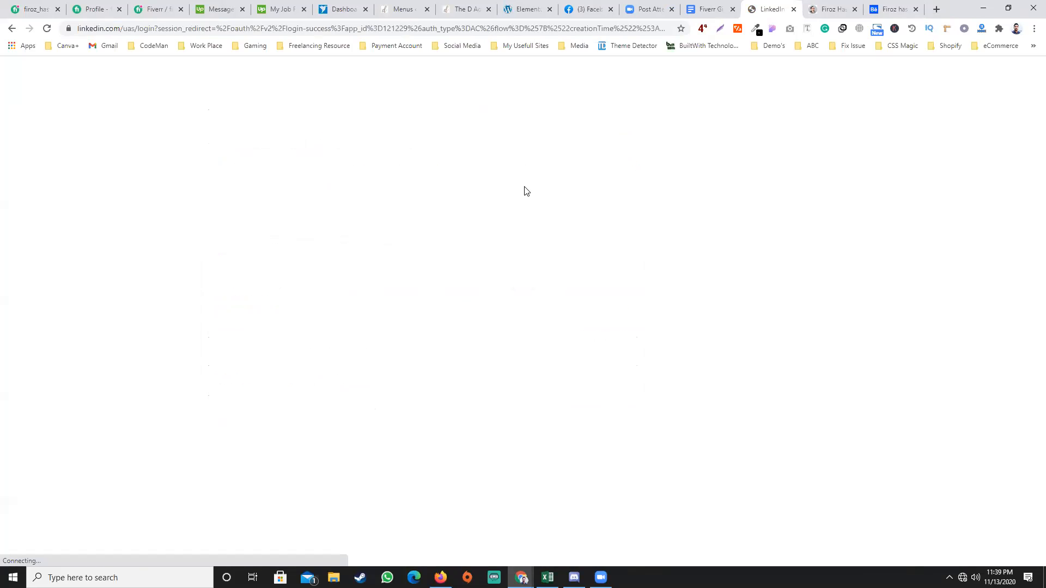
Connect LinkedIn by entering the account password and allowing PeoplePerHour access, and authorise the Facebook connection with the signed-in account
click(498, 230)
text(*******)
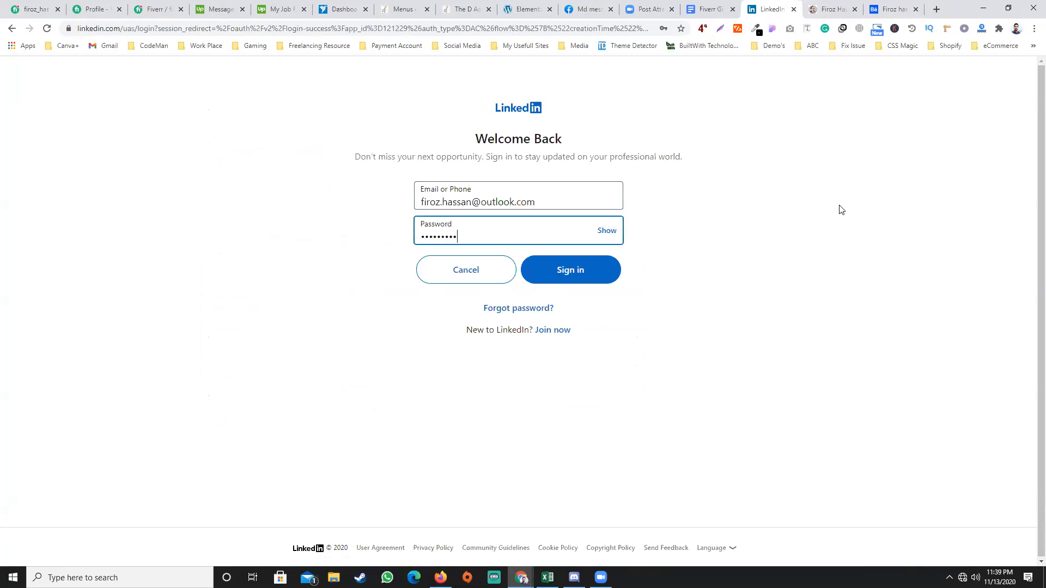
text(**)
key(Return)
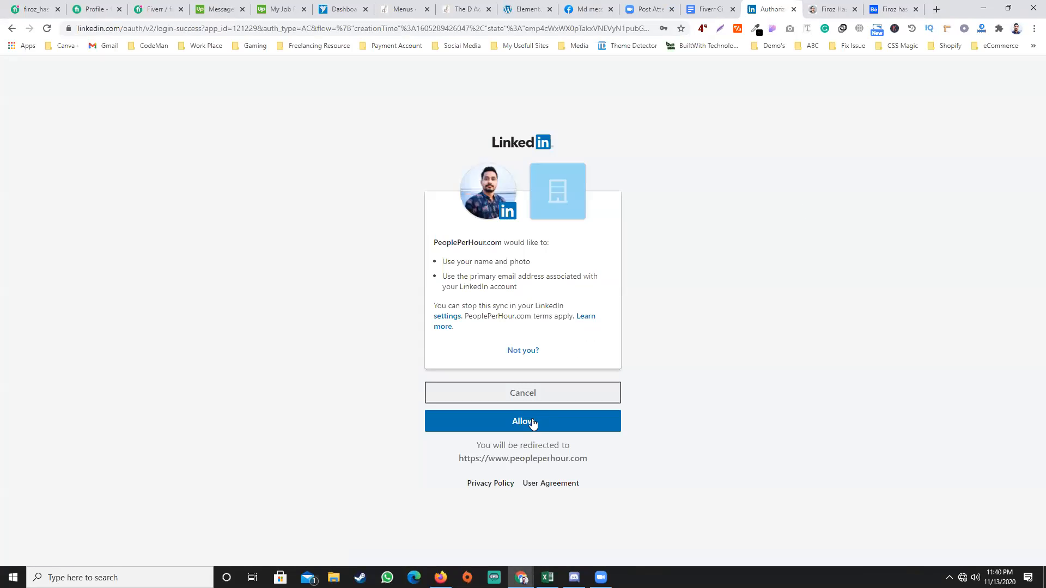
click(531, 422)
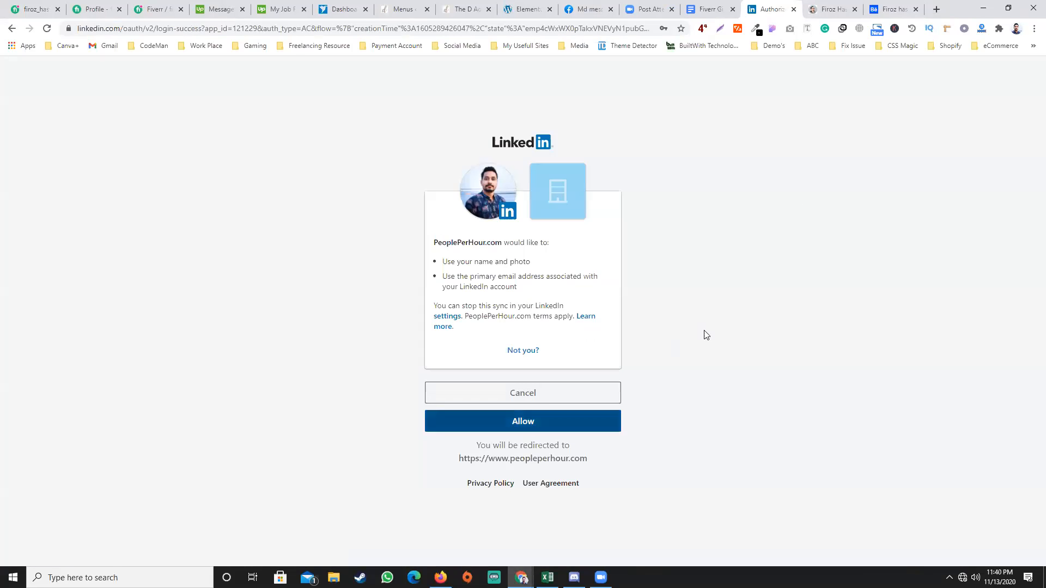
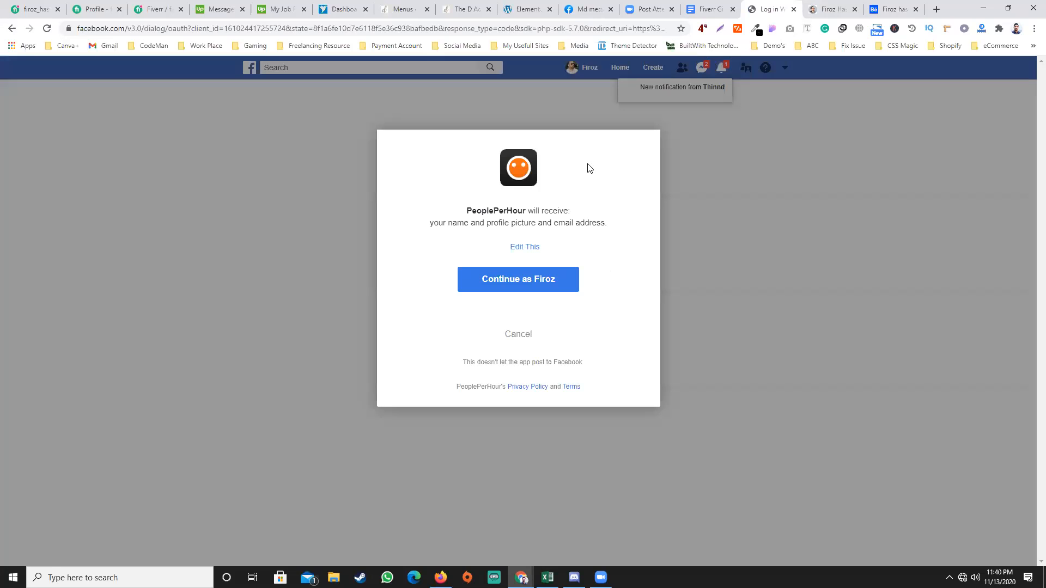
click(518, 279)
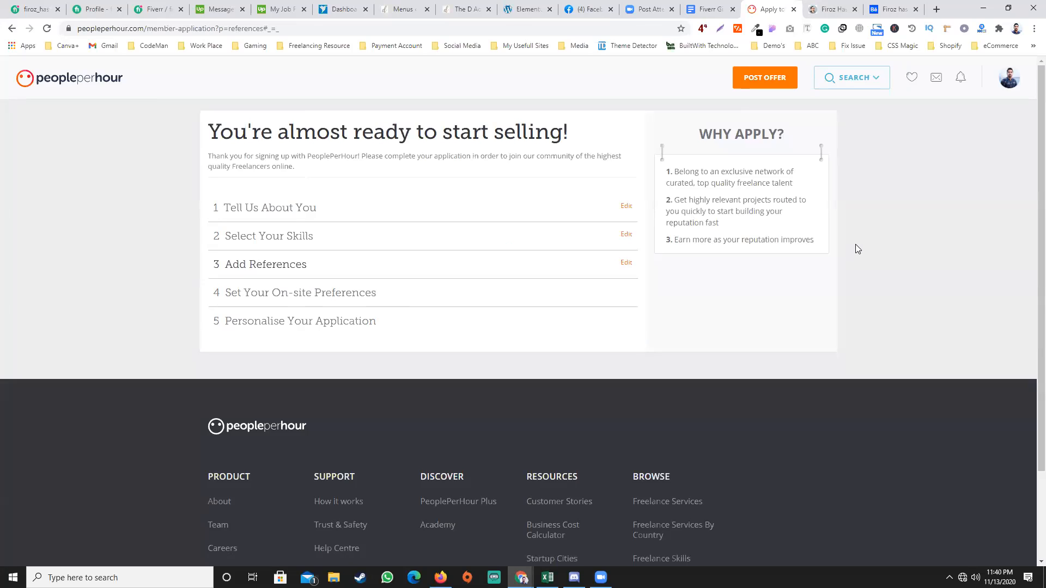
Reload the seller application page and reopen the Add References section for editing
scroll(855, 245, down, 3)
scroll(855, 245, up, 3)
scroll(856, 245, down, 2)
scroll(855, 245, up, 2)
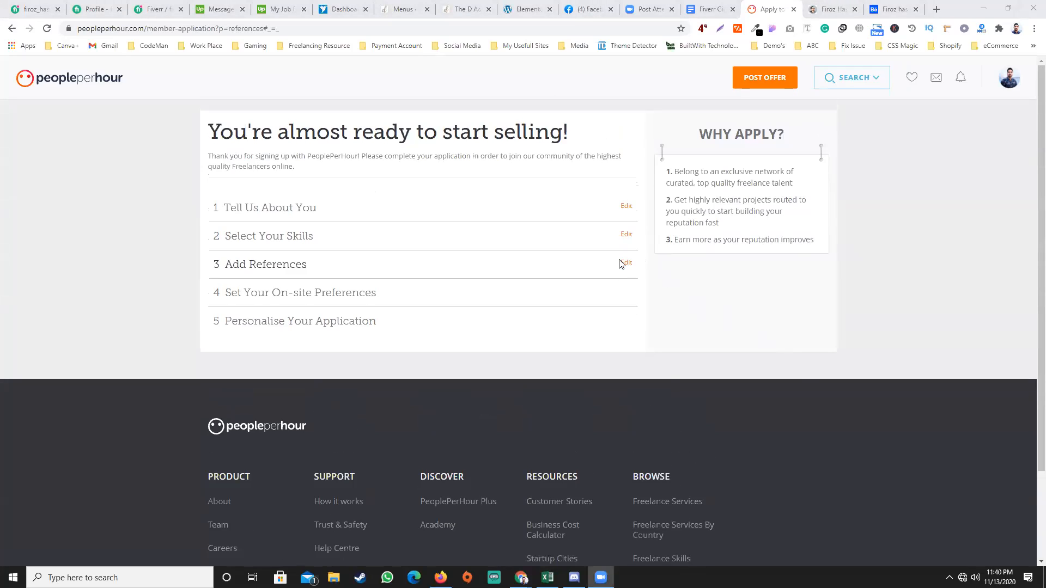
click(48, 29)
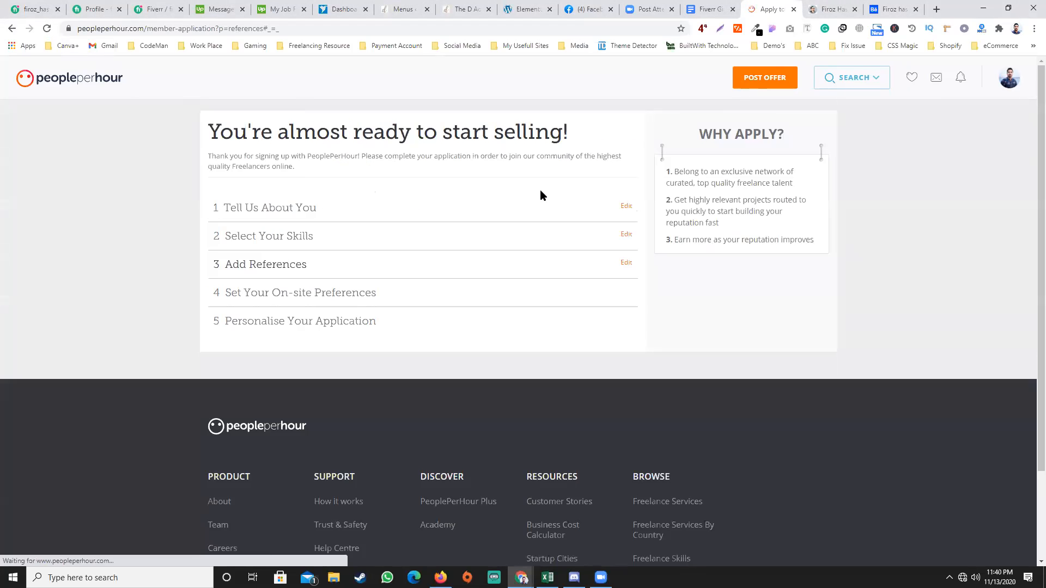
click(626, 264)
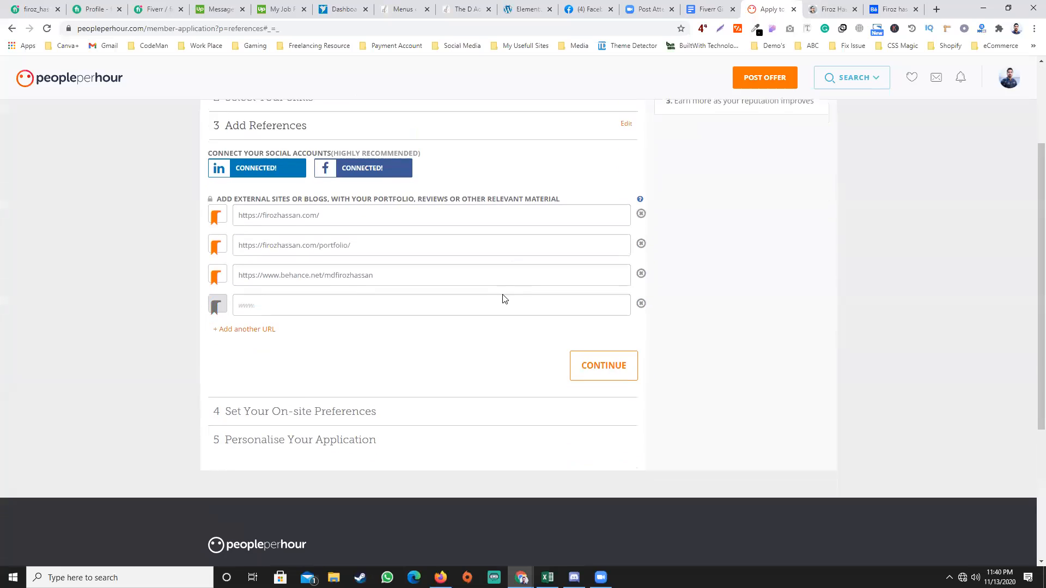
Submit the references without the empty fourth external site and set the on-site preferences to Remote work only
click(641, 303)
click(592, 346)
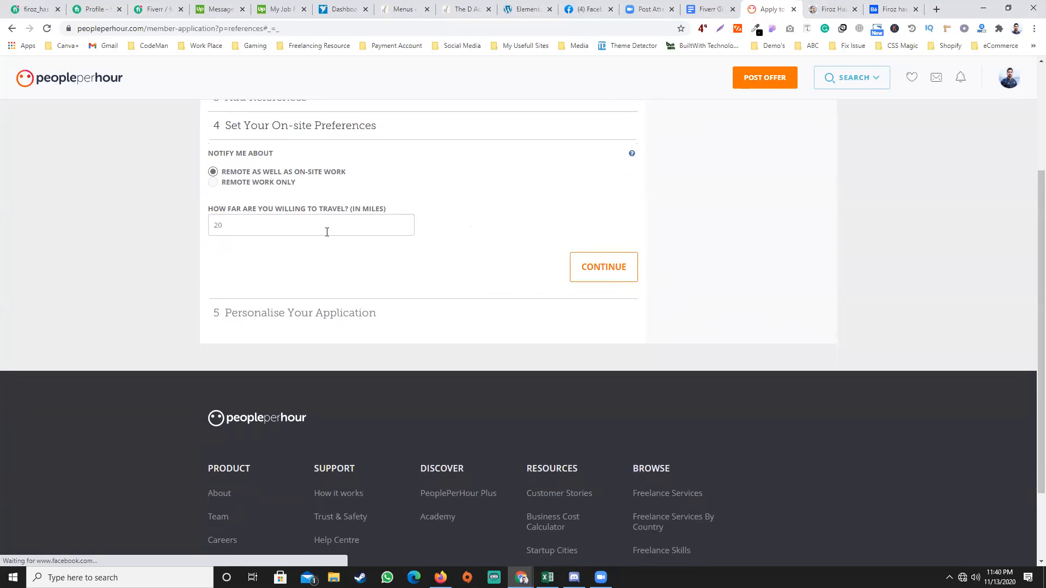
click(212, 182)
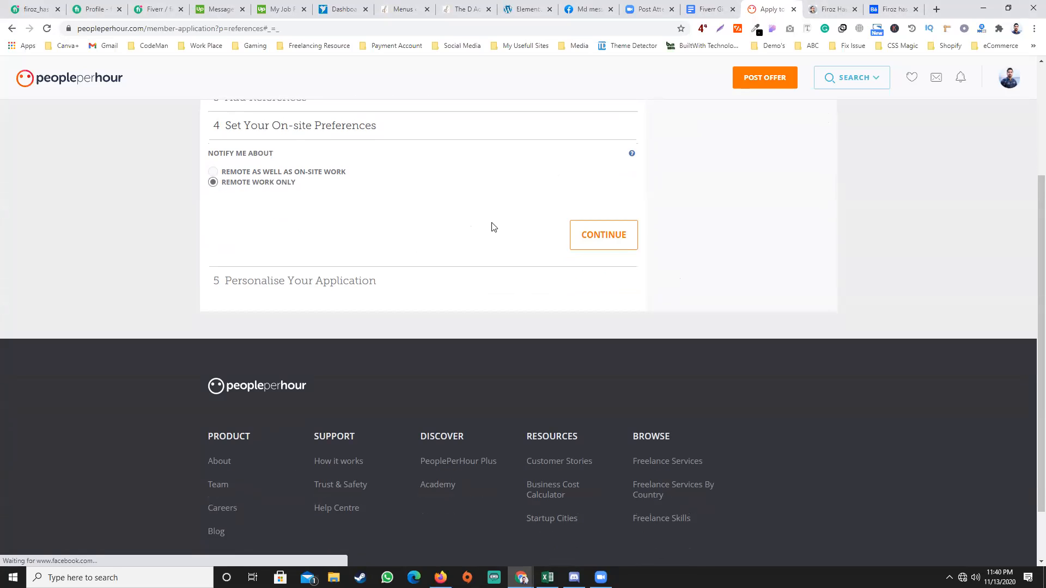
click(619, 246)
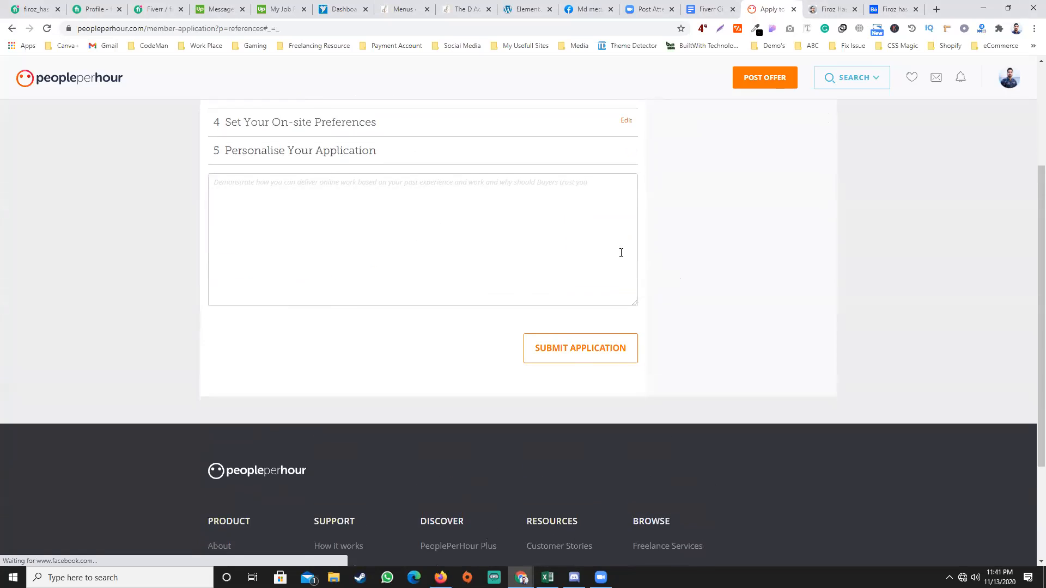
Copy the sample text from About through My Portfolio in the Google Docs account info document and paste it into Personalise Your Application
click(335, 190)
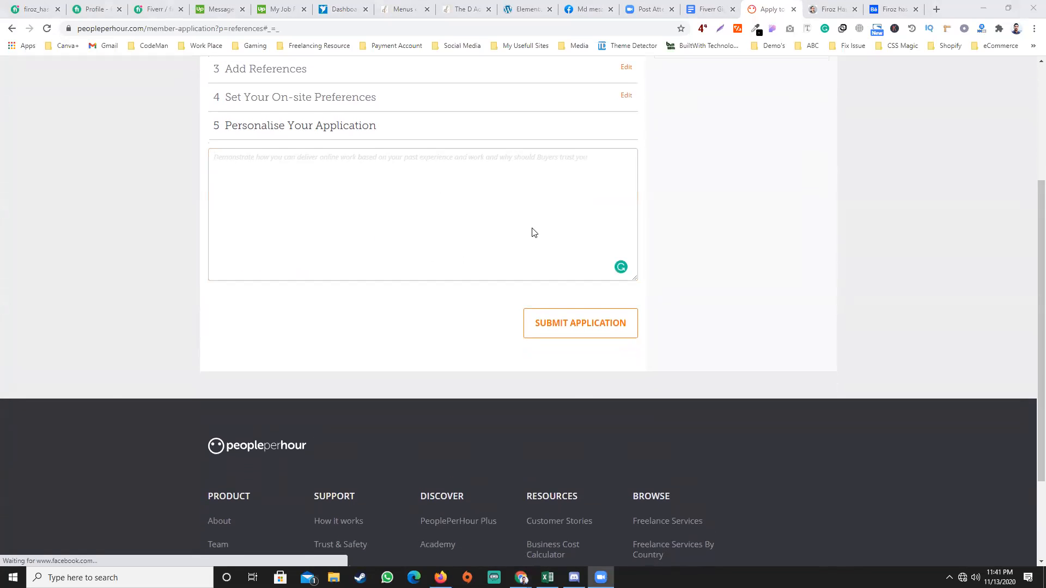
key(alt+Tab)
key(Tab)
scroll(532, 243, down, 8)
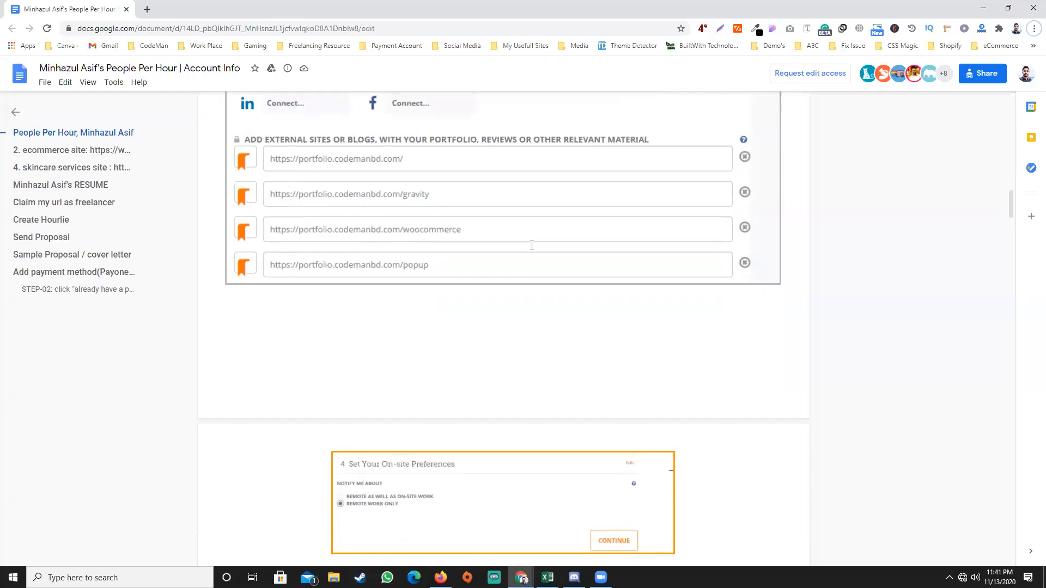
scroll(526, 245, down, 2)
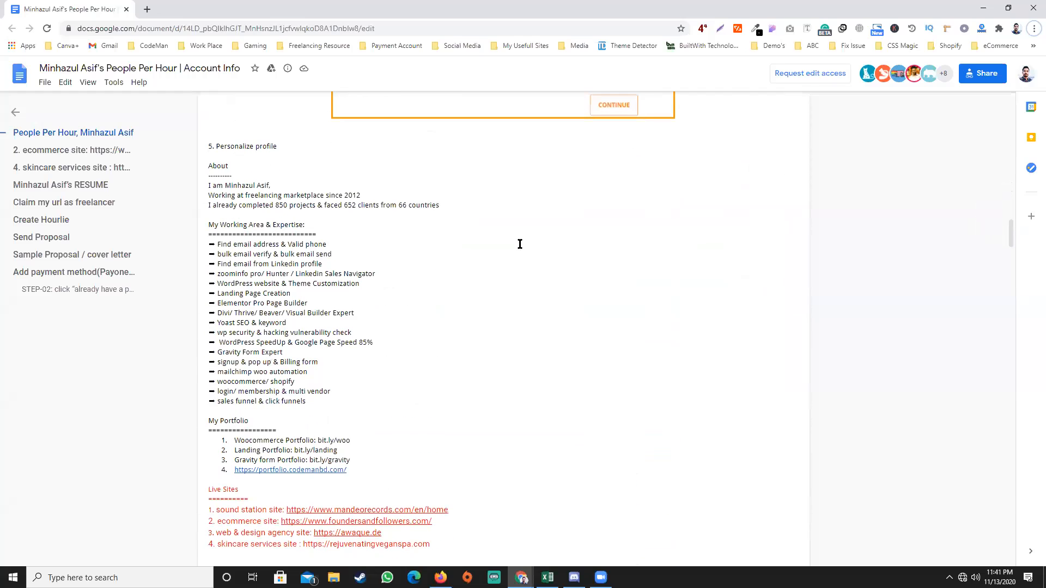
drag(206, 166, 373, 470)
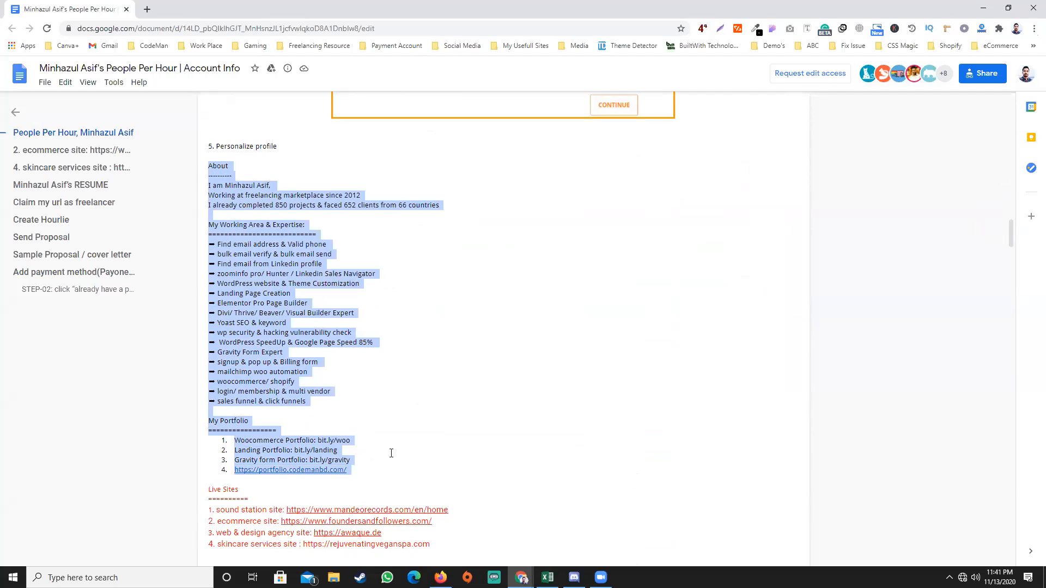
key(alt+Tab)
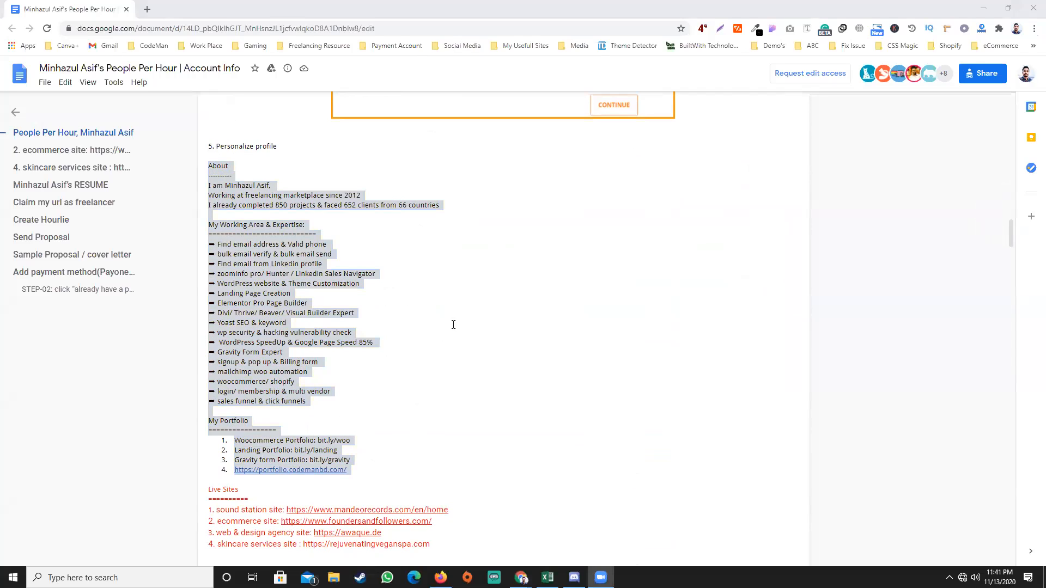
key(alt+Tab)
key(alt+Tab)
key(Tab)
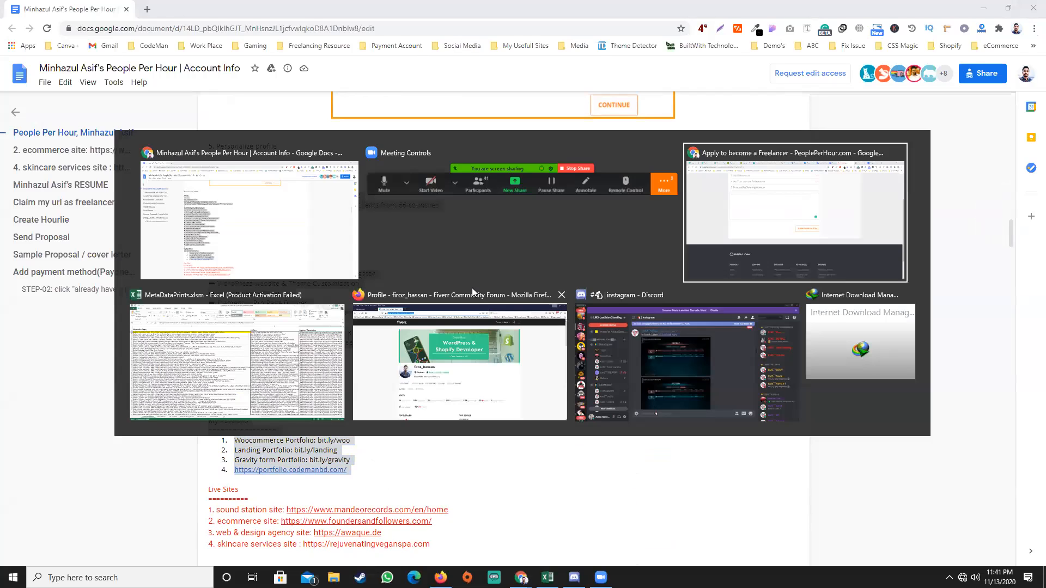
key(ctrl+v)
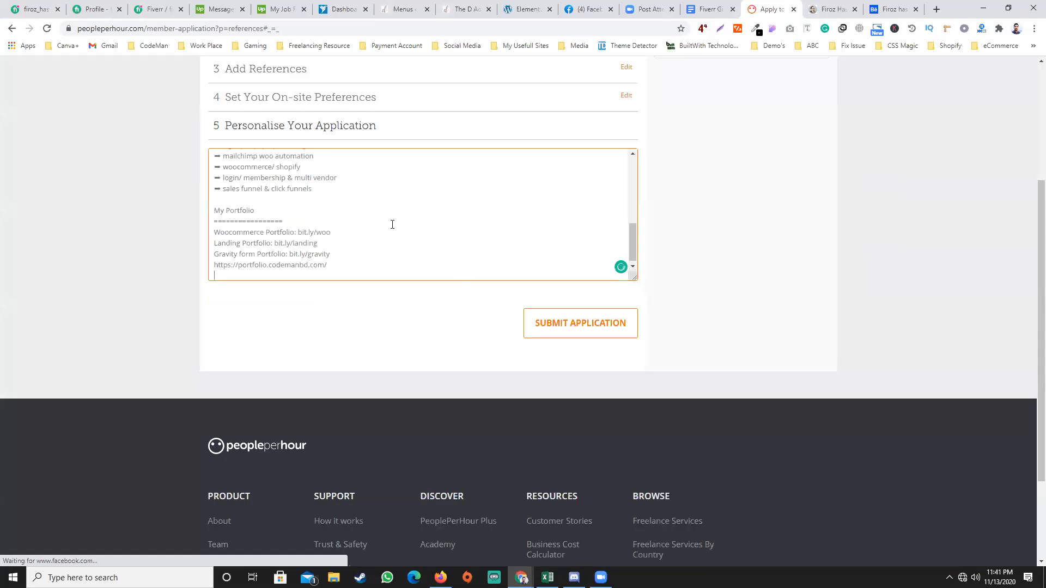
Replace the portfolio.codemanbd.com link in the personalisation text with the address of the freelancer's own portfolio page
click(825, 11)
click(208, 30)
key(ctrl+c)
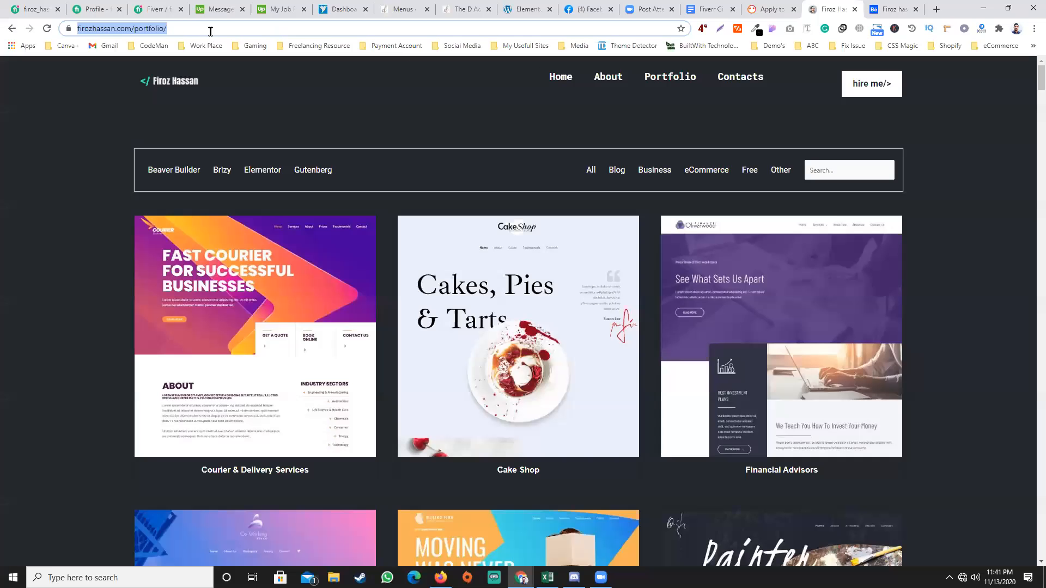
click(760, 9)
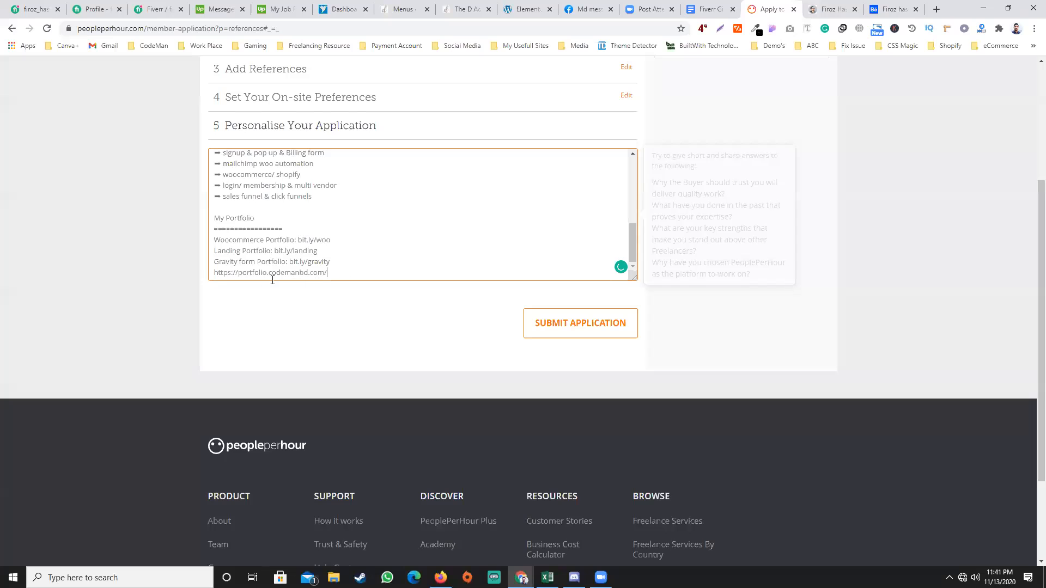
drag(327, 272, 214, 272)
key(ctrl+v)
In the personalisation text, enter the freelancer's own name, set the starting year to 2017 and the client figure to 200+
scroll(320, 240, up, 5)
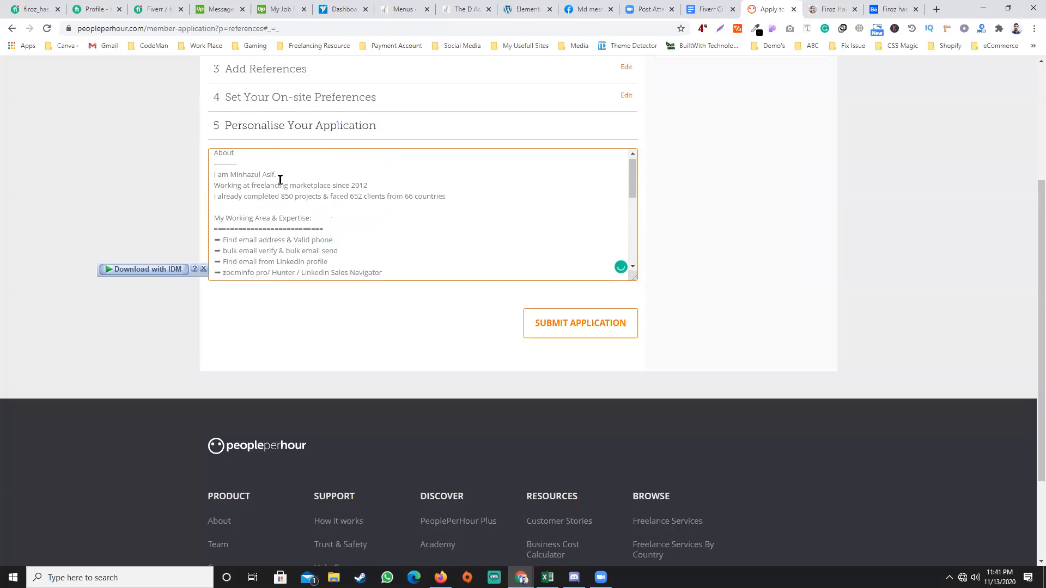
drag(275, 174, 234, 173)
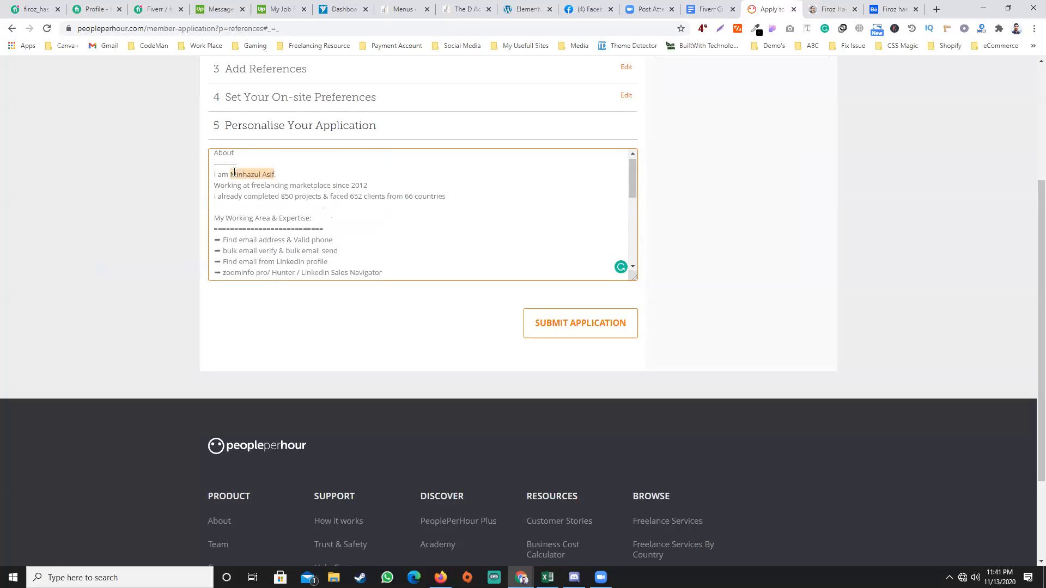
text(Firoz Hassan,)
double_click(350, 195)
click(397, 210)
drag(361, 195, 352, 195)
text(200+)
scroll(373, 217, up, 1)
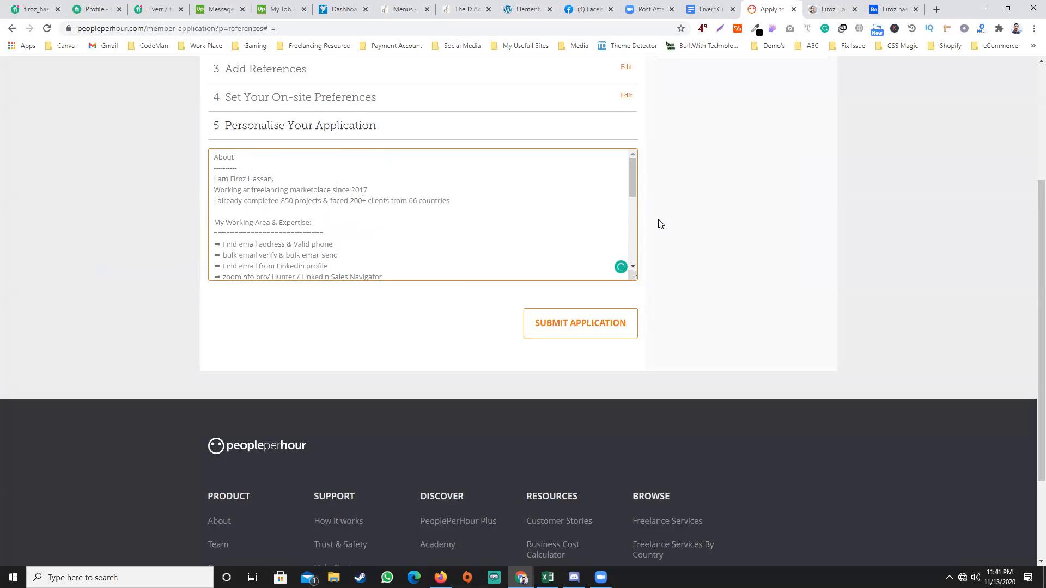
Reopen the Tell Us About You section and set the client figure in the About You text to 200+
scroll(680, 209, up, 4)
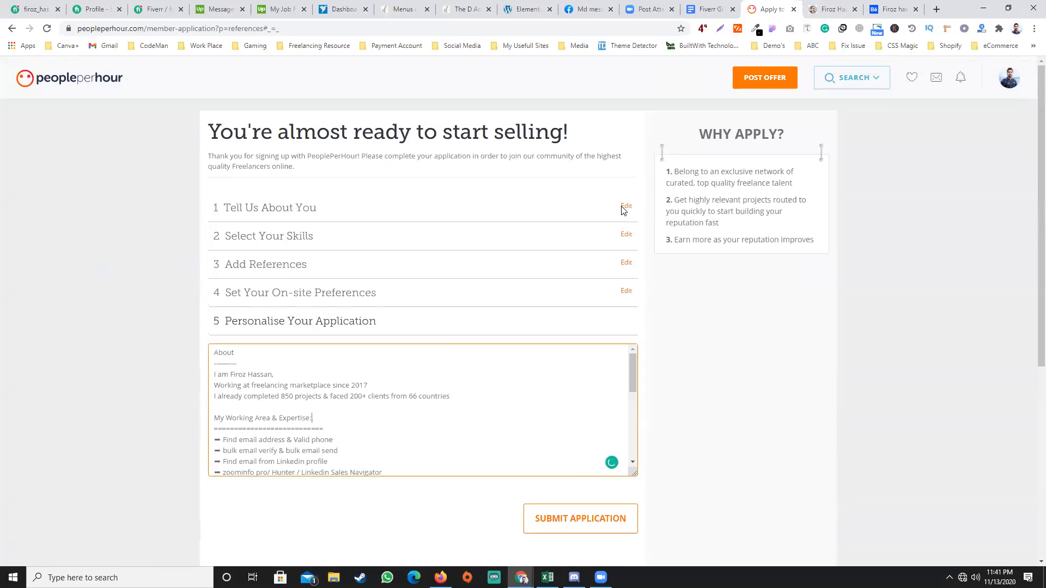
click(624, 208)
scroll(364, 286, down, 4)
click(300, 342)
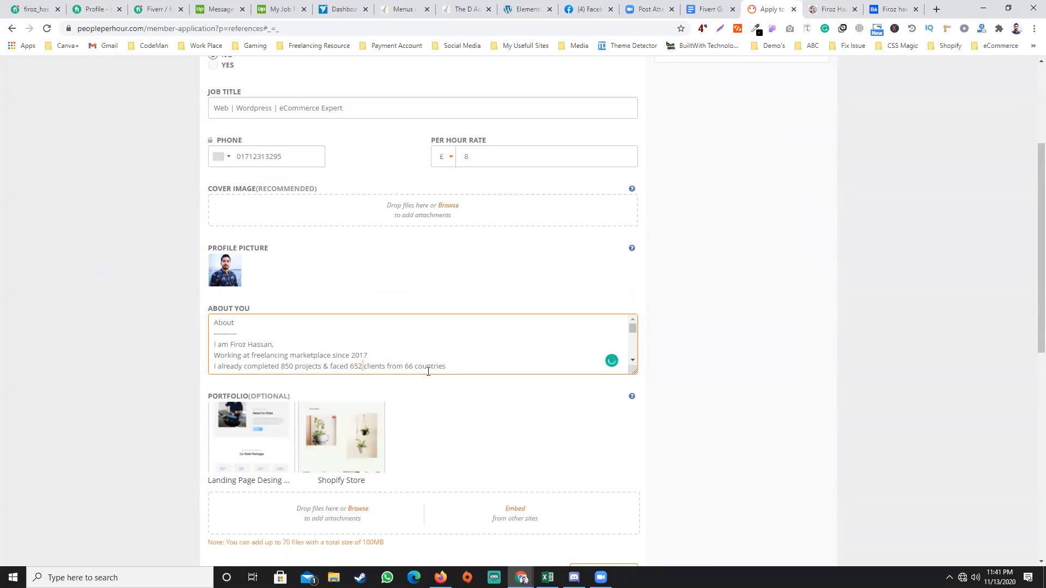
double_click(355, 366)
text(200+)
scroll(482, 349, down, 5)
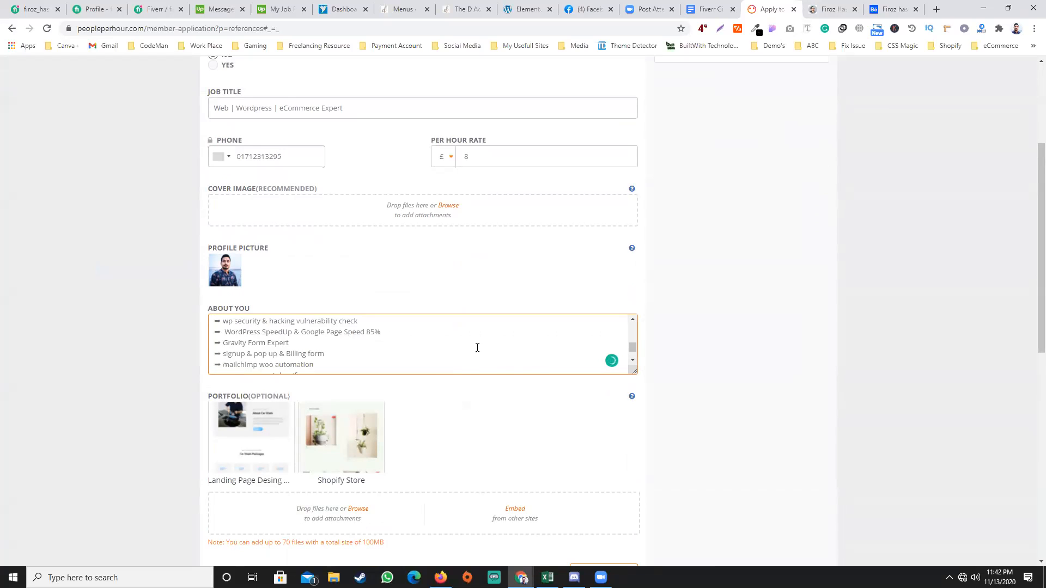
Change the per hour rate's currency to dollars and set the rate to 10
scroll(586, 224, up, 4)
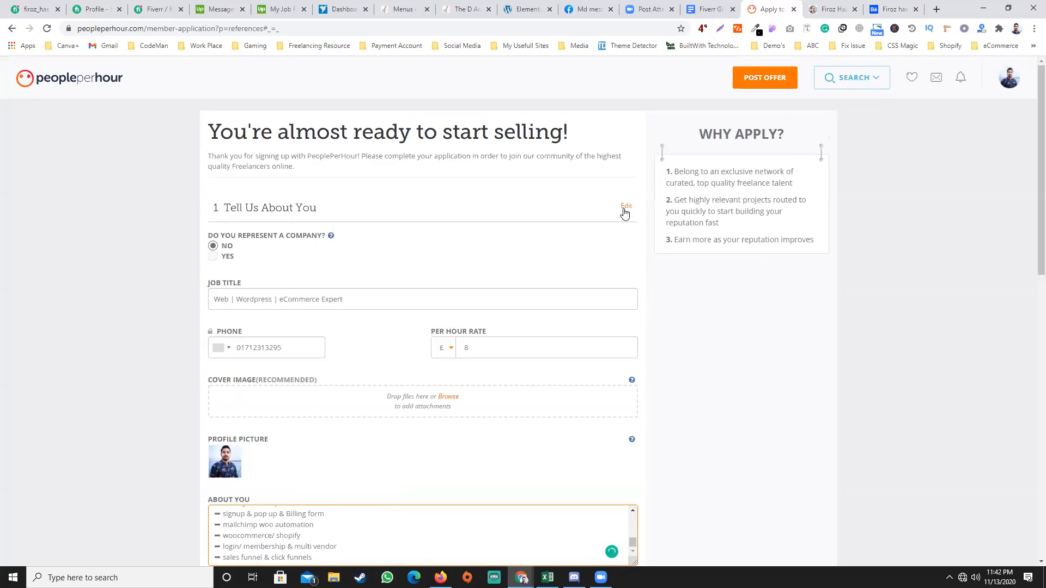
scroll(638, 333, down, 3)
scroll(636, 335, down, 2)
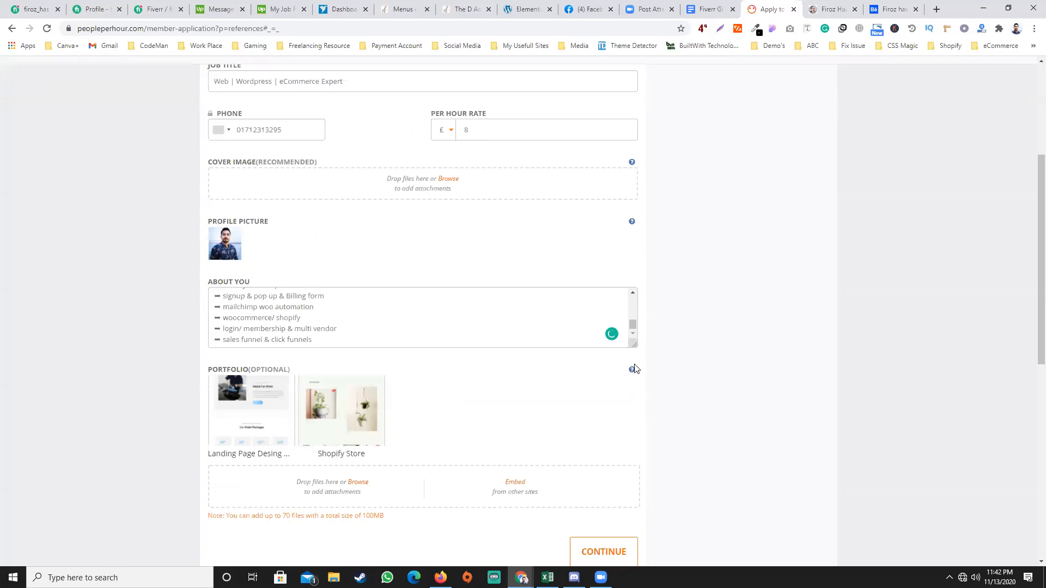
scroll(635, 348, up, 2)
scroll(635, 349, up, 3)
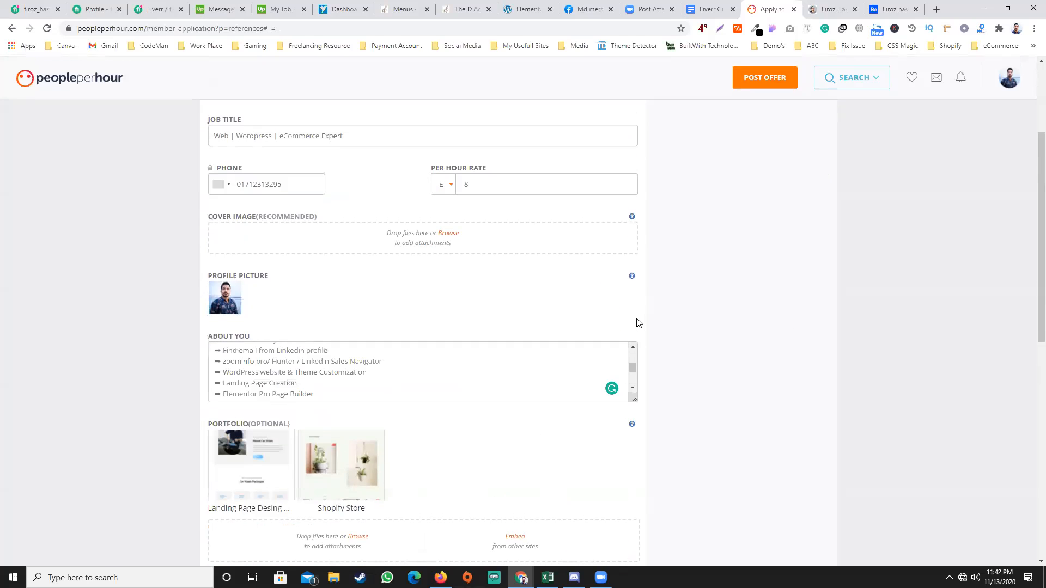
scroll(599, 326, up, 3)
click(444, 348)
click(446, 396)
scroll(661, 374, down, 7)
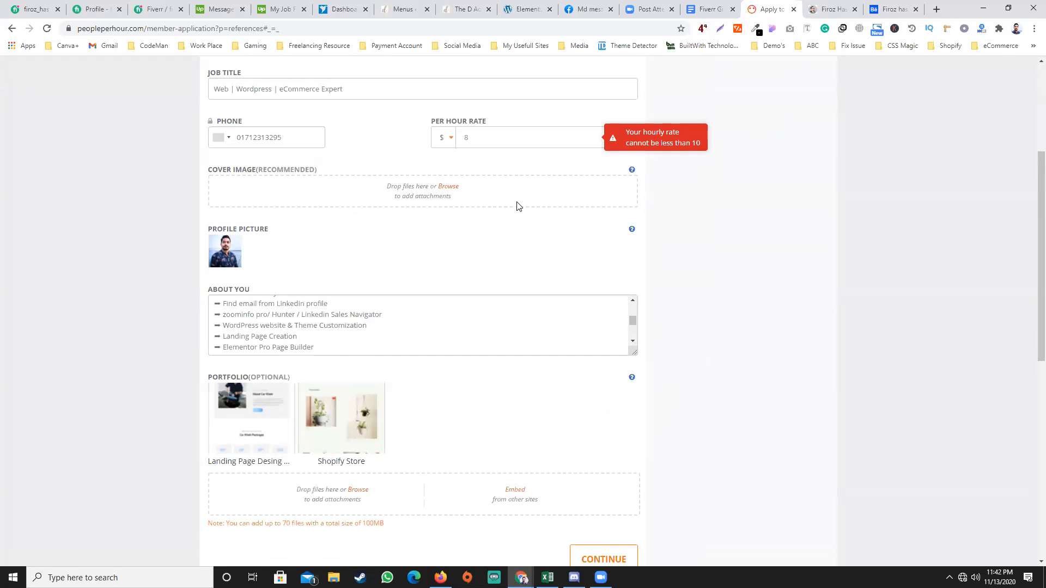
scroll(520, 204, up, 1)
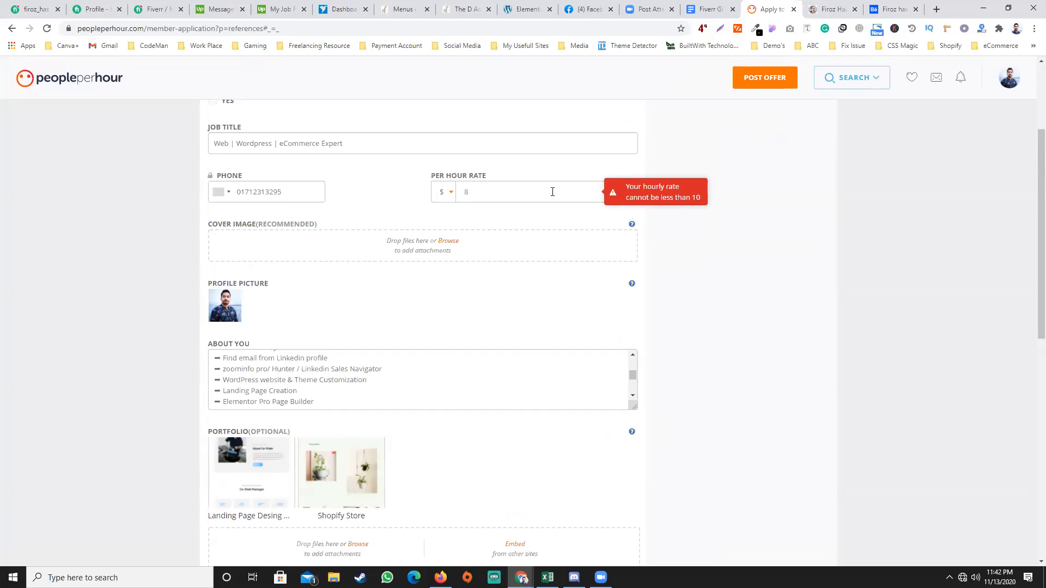
click(553, 192)
text(10)
click(710, 202)
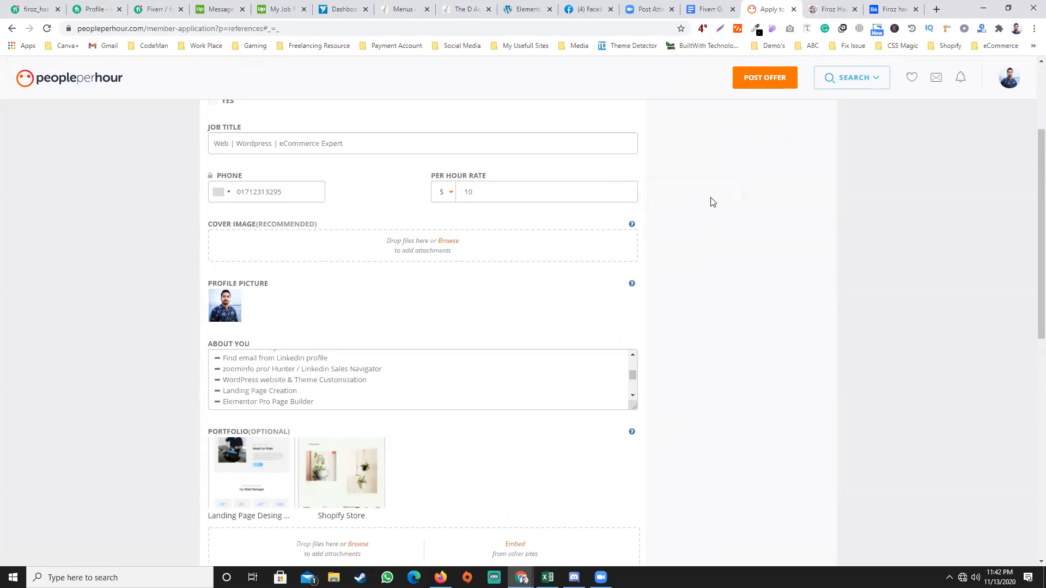
Check the remaining profile details and submit the edited Tell Us About You section
scroll(711, 202, down, 3)
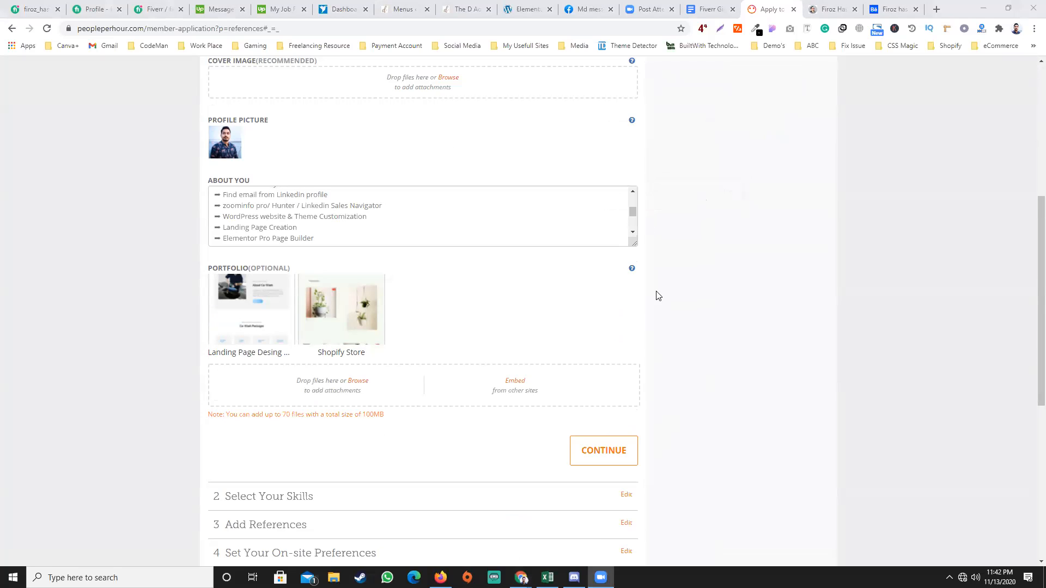
scroll(656, 296, up, 4)
scroll(646, 287, down, 7)
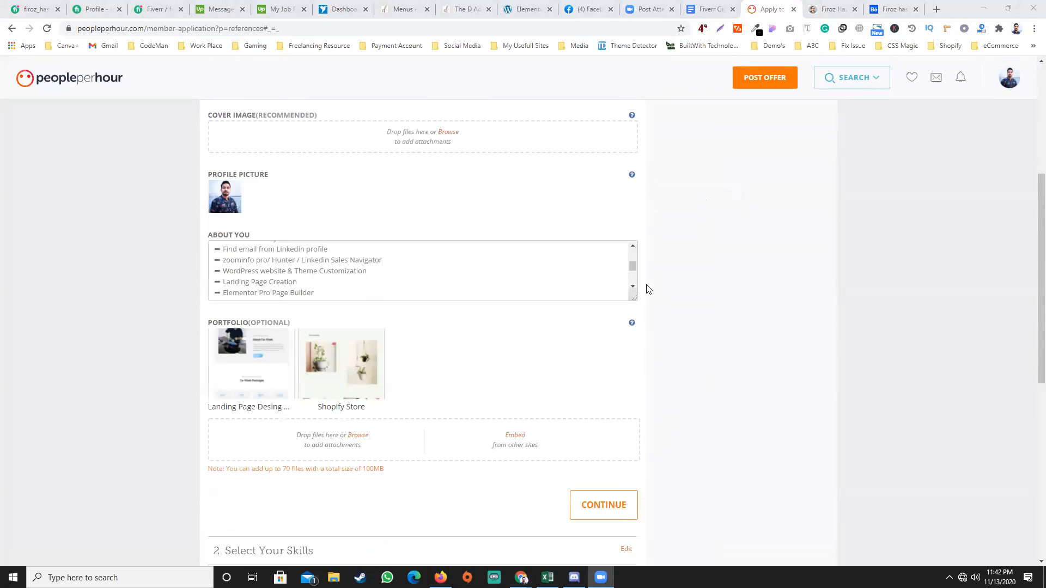
click(603, 287)
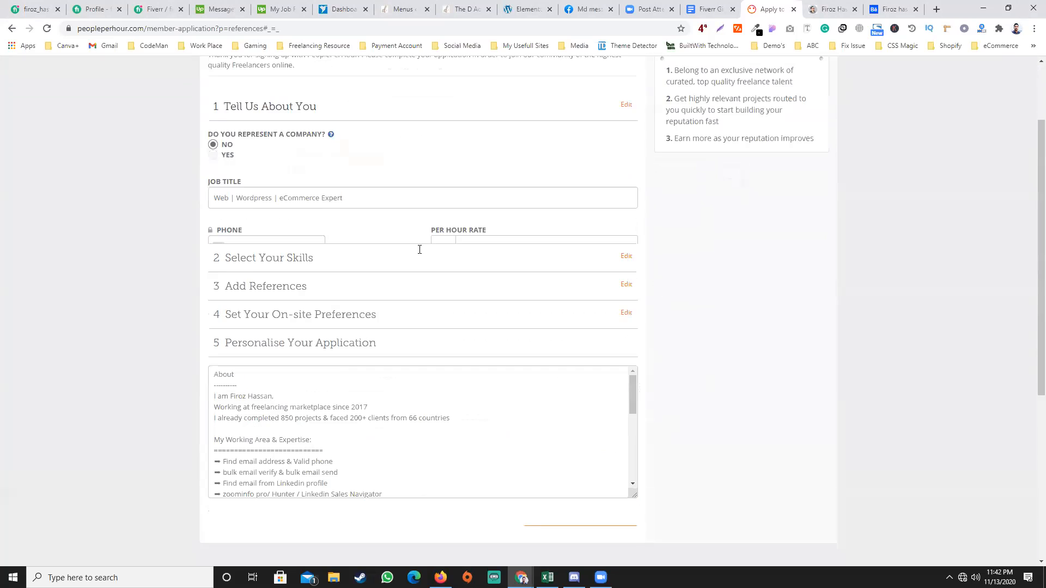
Reopen the Tell Us About You section to review the hourly rate, description and portfolio, and continue without changes
scroll(419, 249, up, 2)
scroll(462, 287, down, 4)
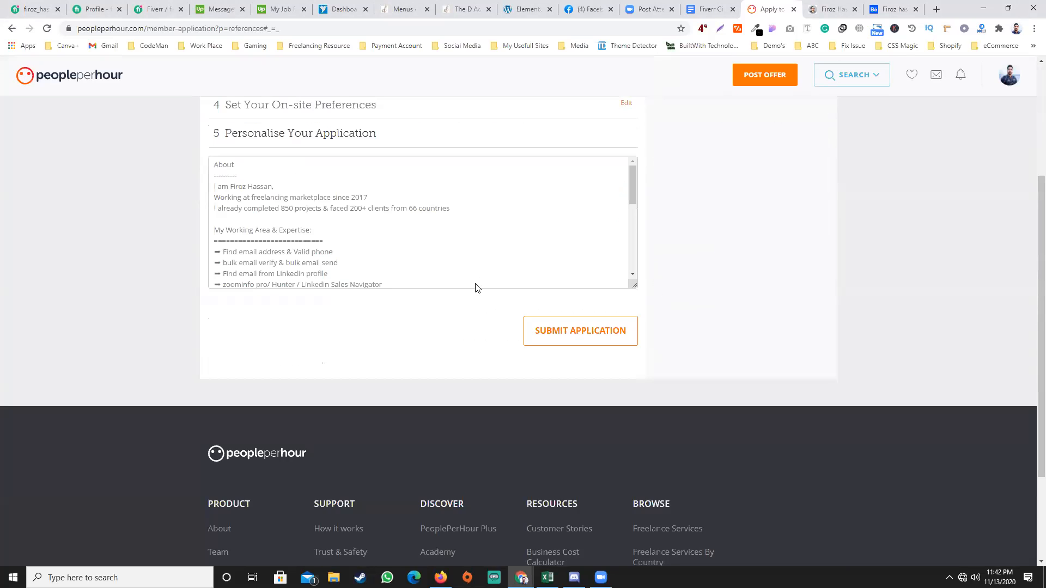
click(476, 287)
scroll(523, 261, up, 3)
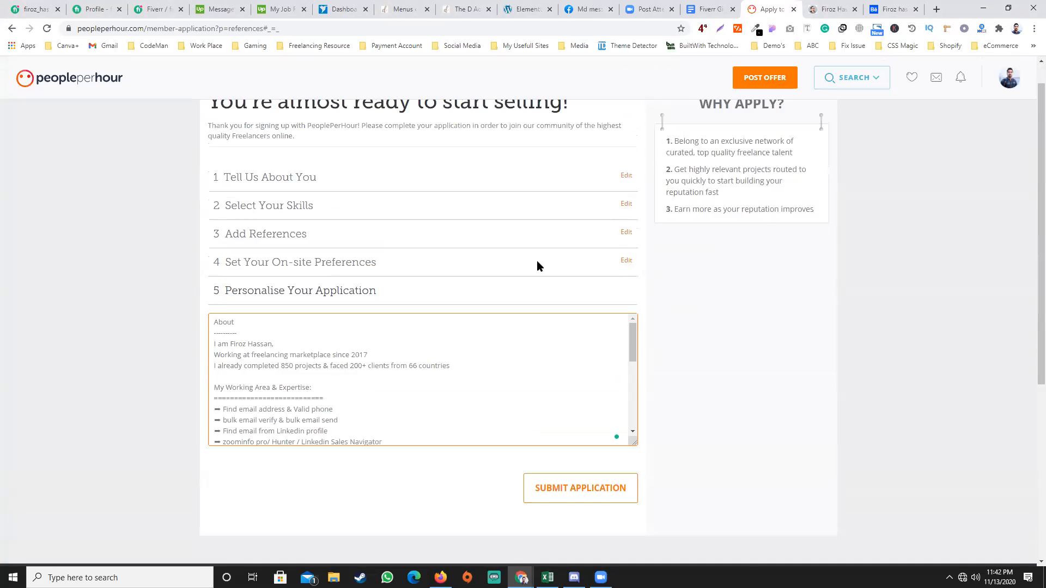
scroll(538, 266, up, 1)
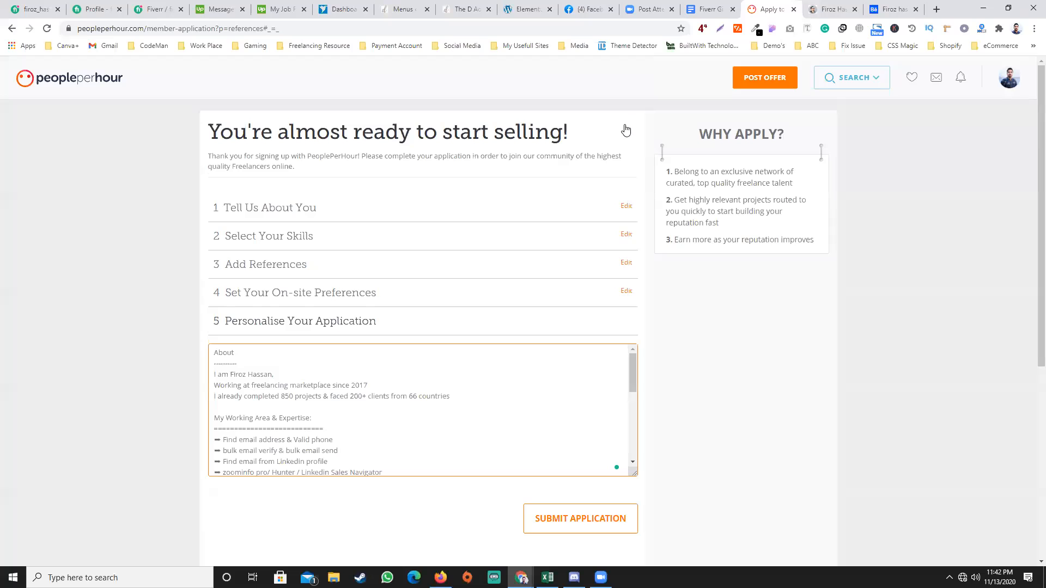
click(626, 206)
scroll(634, 186, up, 1)
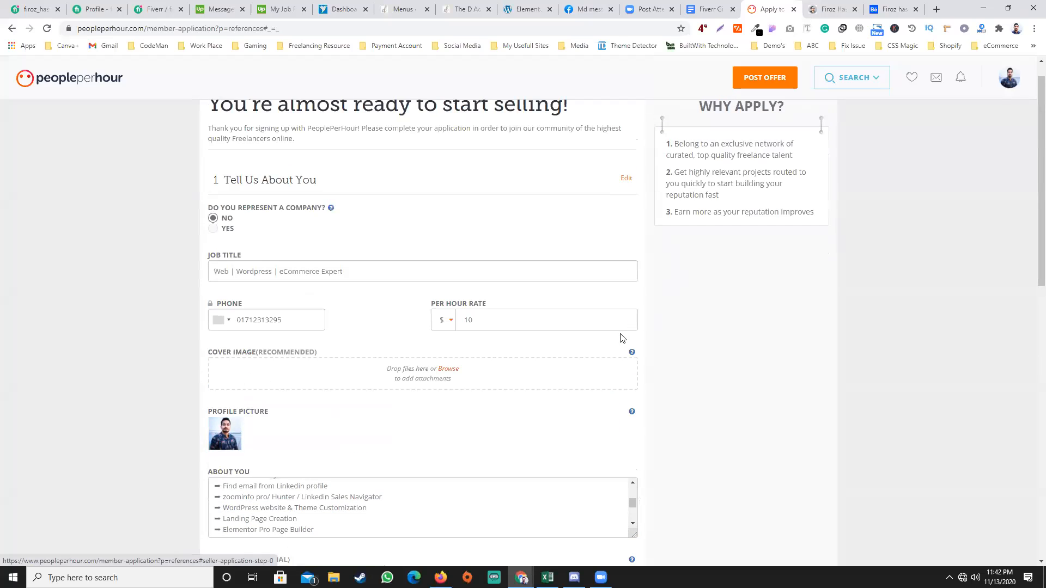
scroll(623, 338, down, 8)
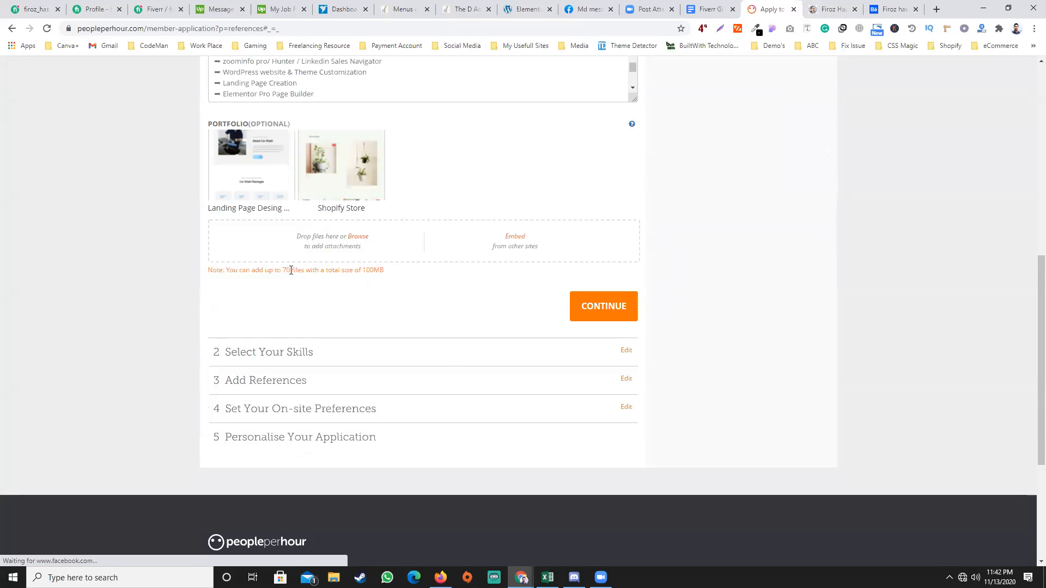
click(595, 312)
Set the completed projects figure in the Personalise Your Application text to 400+
scroll(675, 281, up, 2)
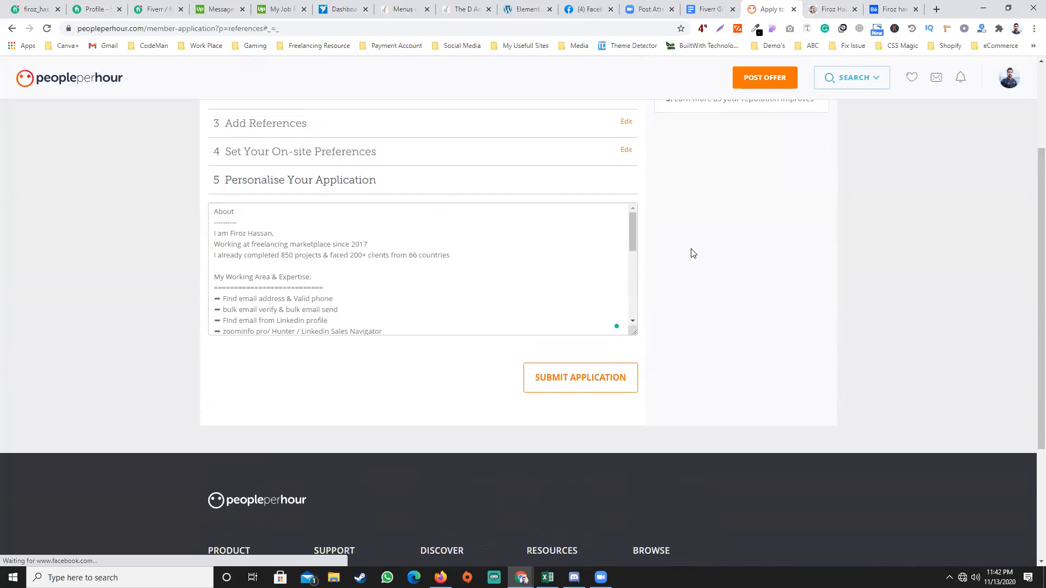
click(415, 275)
scroll(415, 277, down, 4)
scroll(415, 277, up, 5)
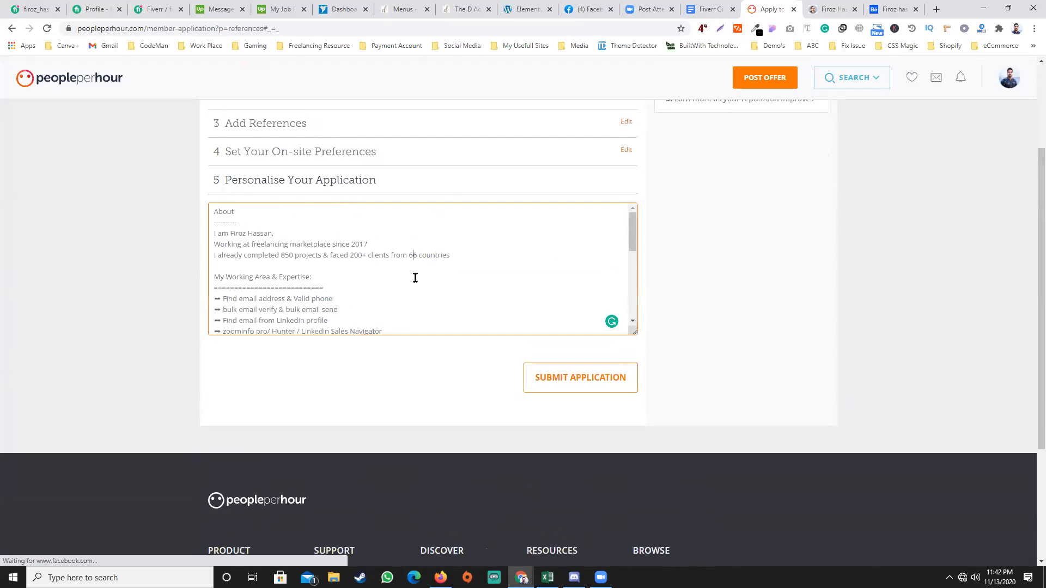
double_click(291, 255)
text(400+)
scroll(605, 256, up, 3)
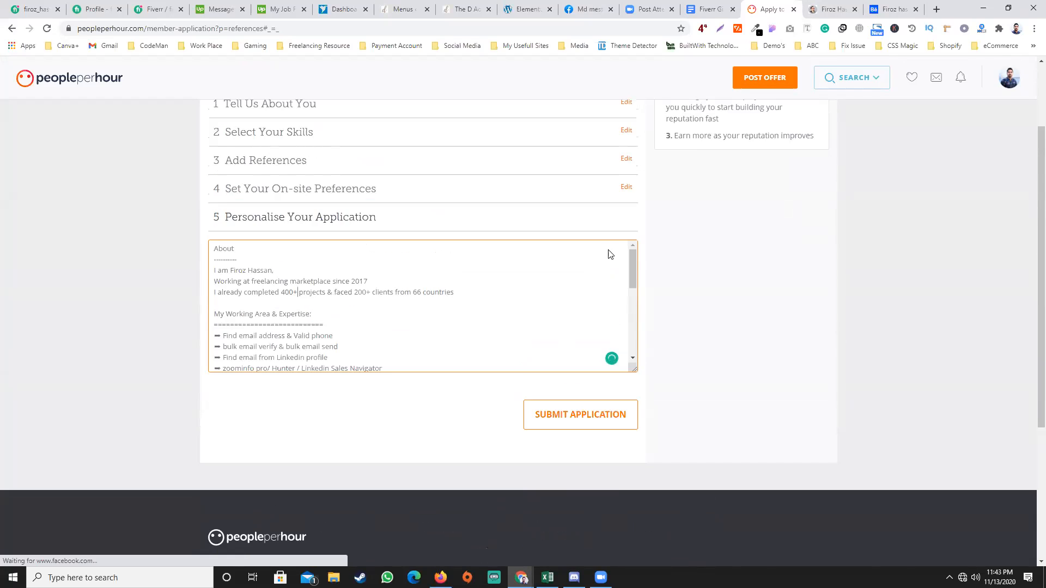
Reopen the Tell Us About You section and set the completed projects figure in the About You text to 400+
click(626, 207)
scroll(357, 329, down, 3)
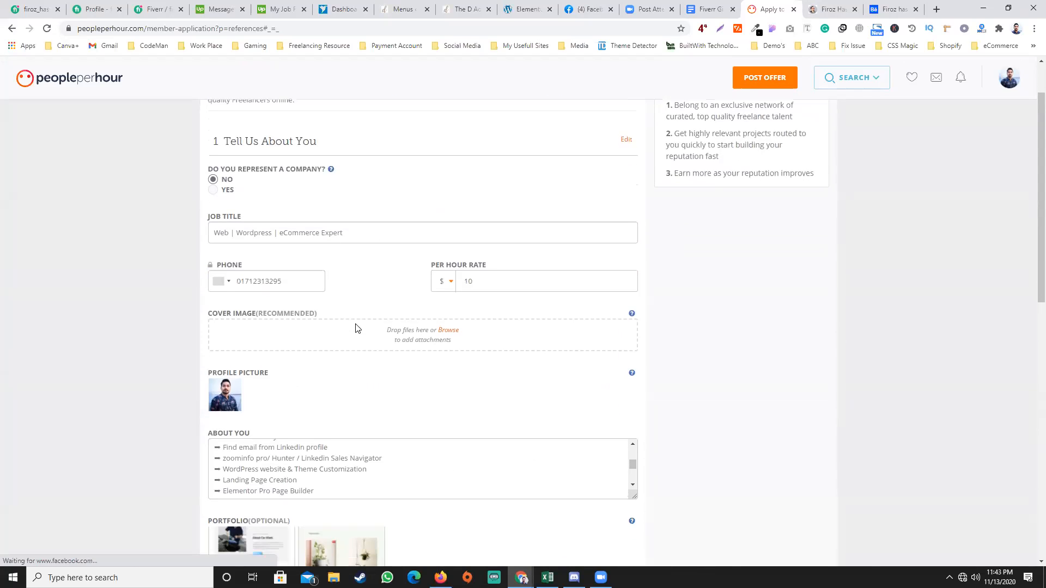
click(322, 339)
scroll(327, 343, up, 5)
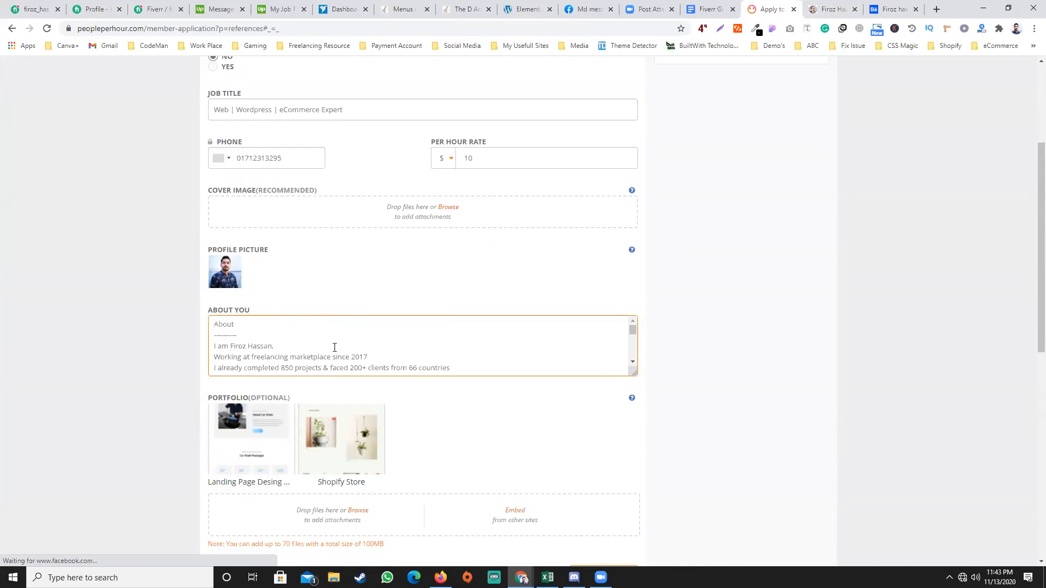
double_click(287, 367)
text(400+)
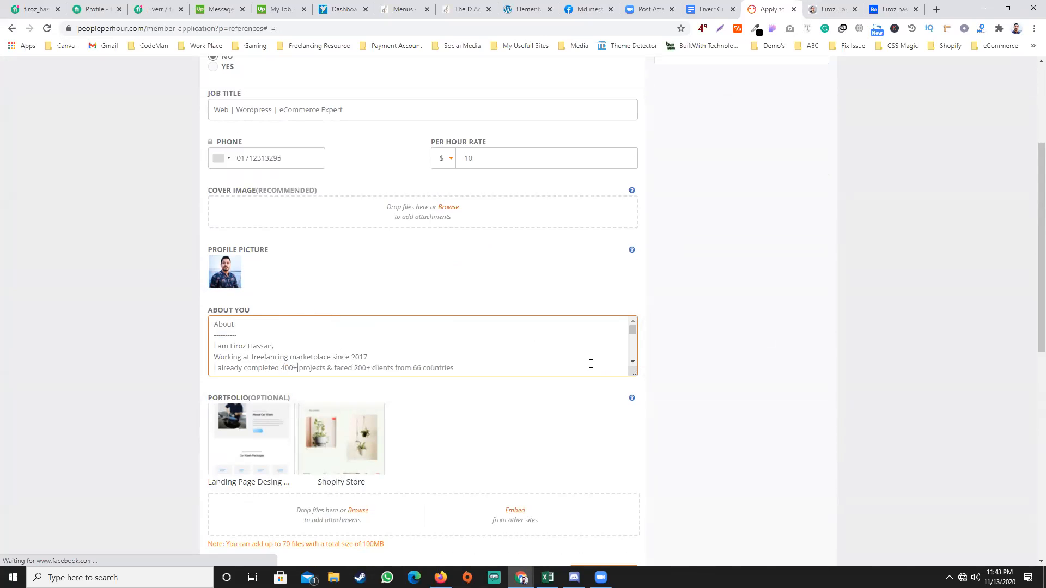
Save the edited Tell Us About You section and submit the seller application
scroll(568, 348, down, 5)
scroll(655, 280, up, 4)
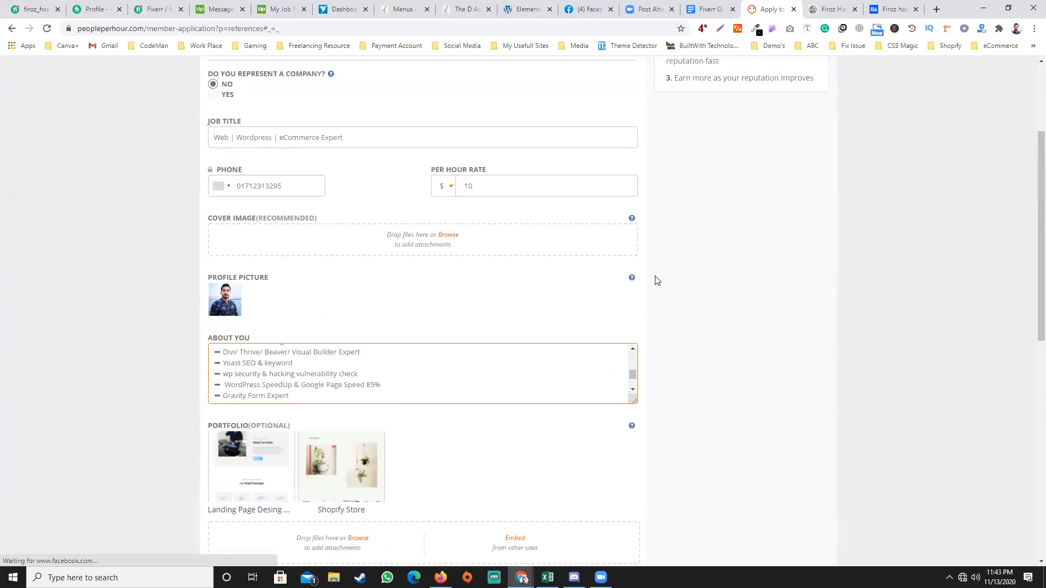
scroll(673, 321, down, 8)
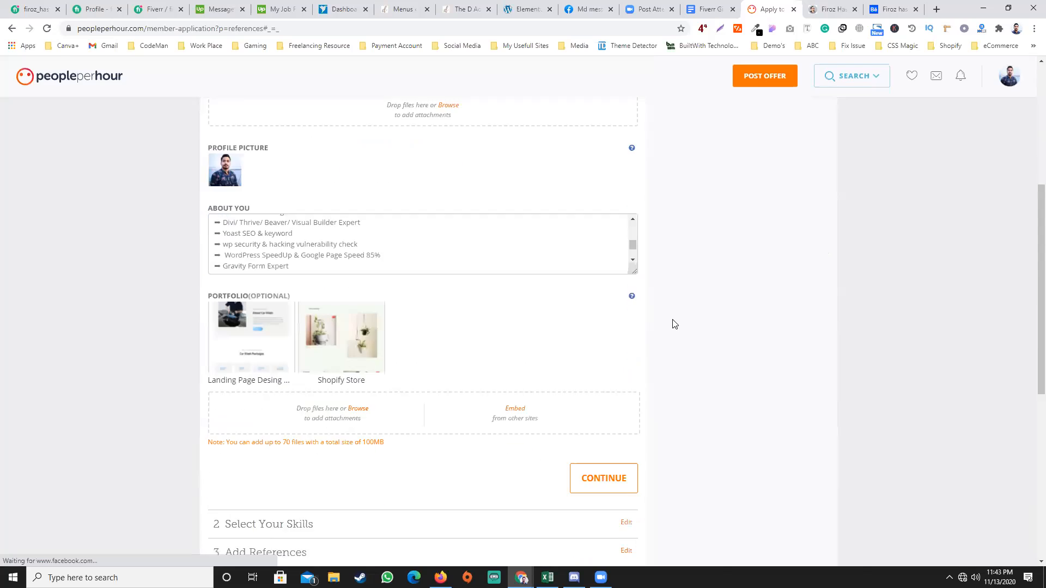
click(603, 334)
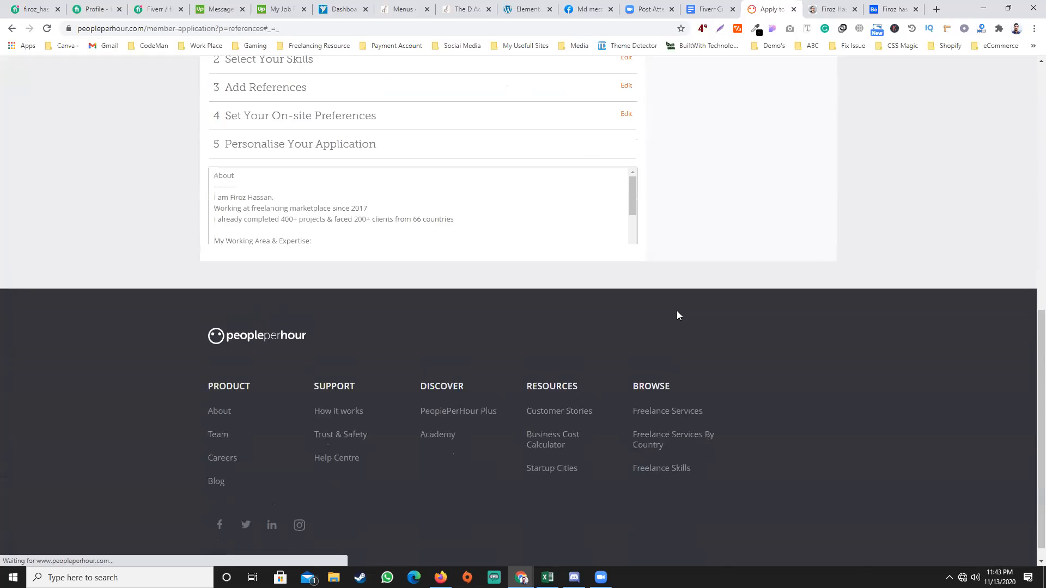
click(593, 342)
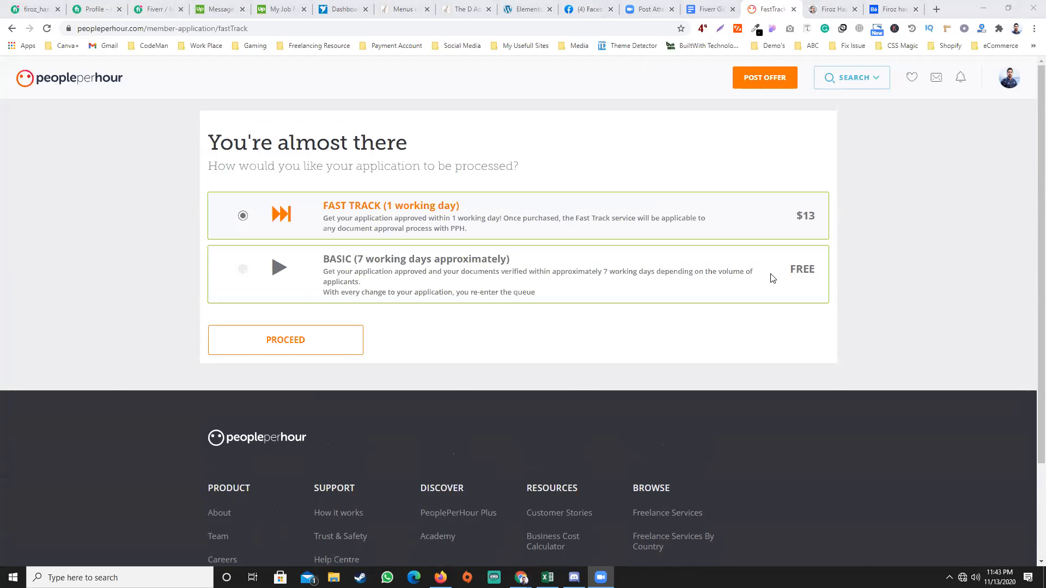
Switch to the account info guide in Google Docs and examine the resume, personal URL, security question and primary category instructions
key(alt+Tab)
key(Tab)
click(608, 275)
scroll(608, 274, down, 3)
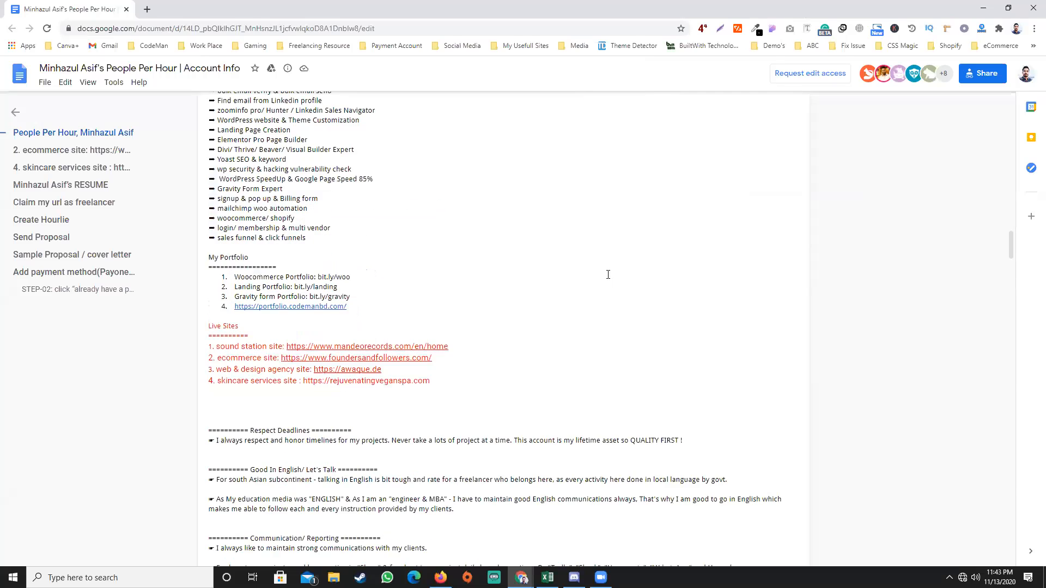
scroll(577, 260, down, 2)
scroll(507, 212, down, 1)
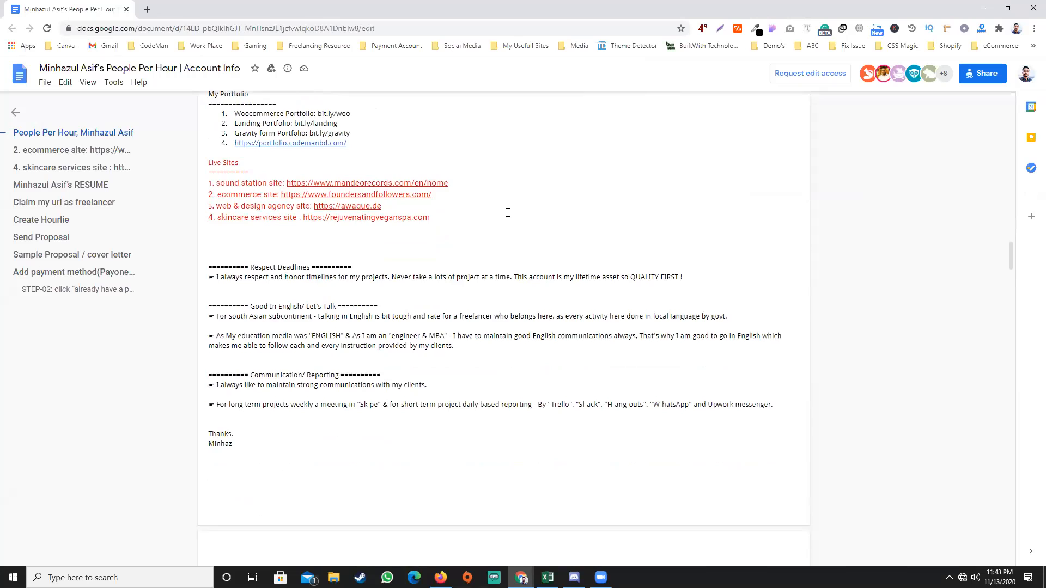
scroll(507, 212, down, 10)
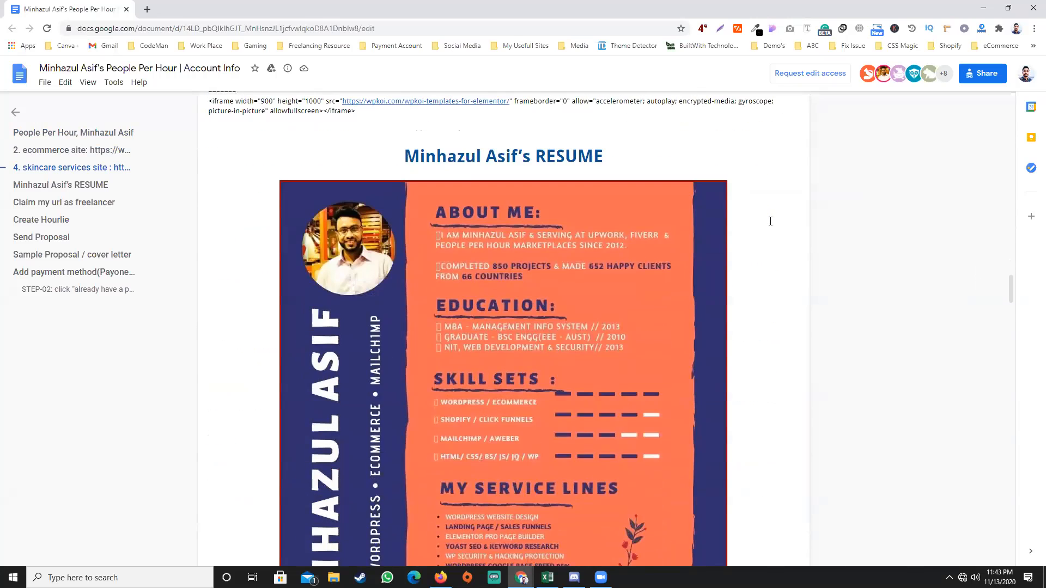
scroll(770, 221, up, 1)
scroll(761, 227, down, 15)
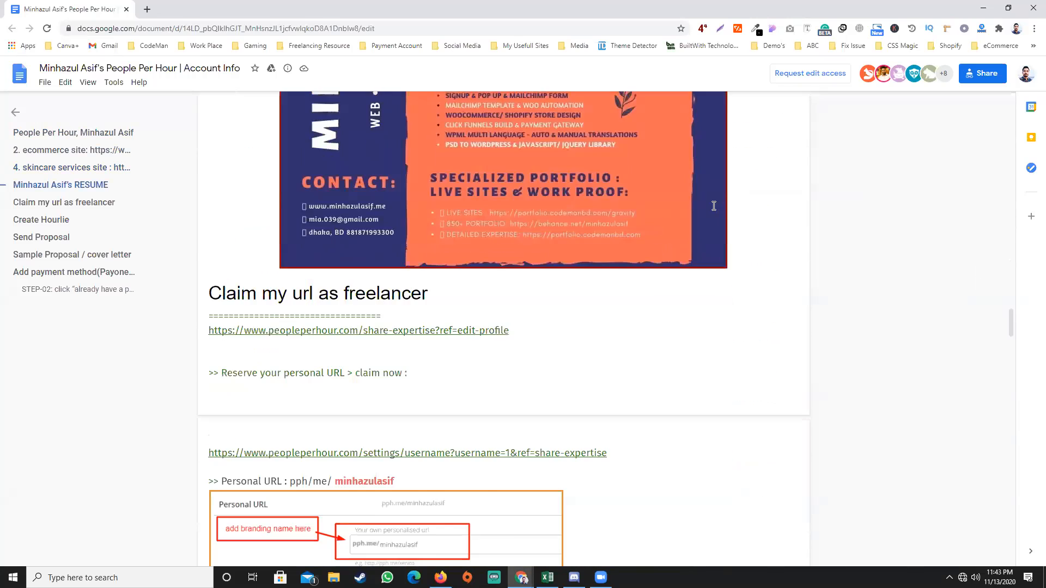
scroll(675, 201, down, 6)
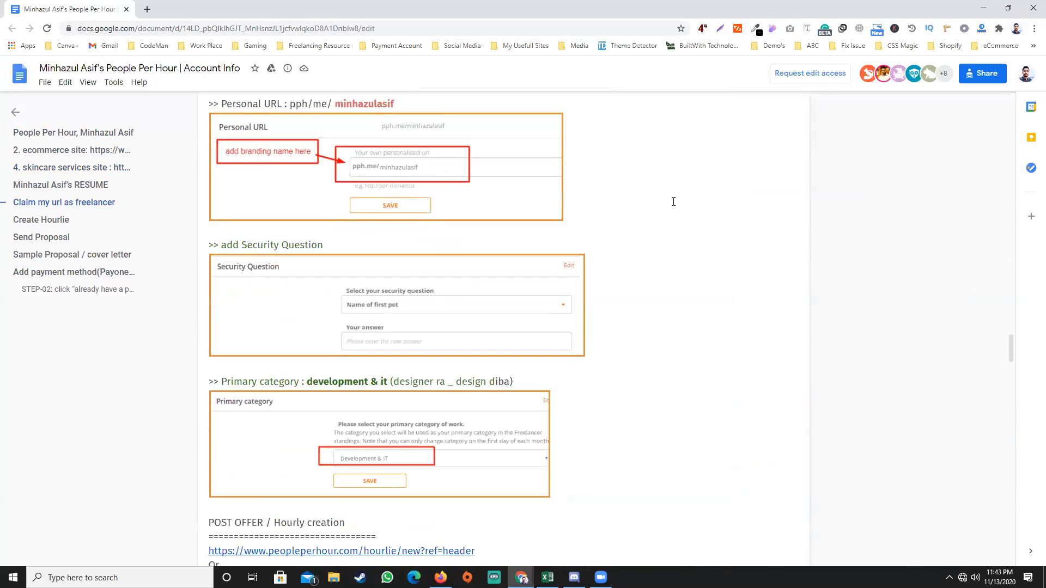
scroll(673, 201, up, 6)
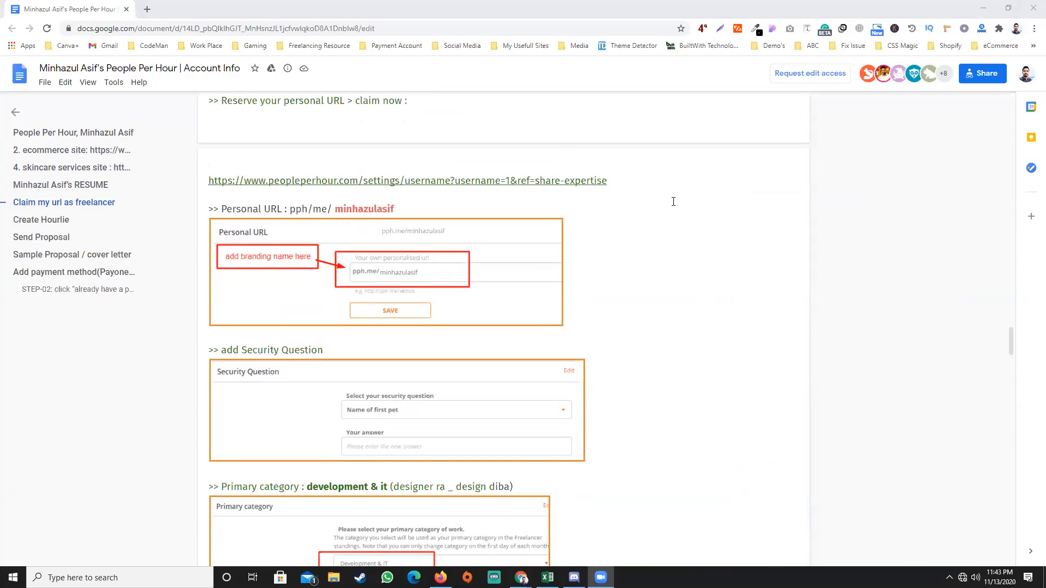
Return to the PeoplePerHour application, choose the free BASIC (7 working days approximately) processing option and proceed
key(alt+Tab)
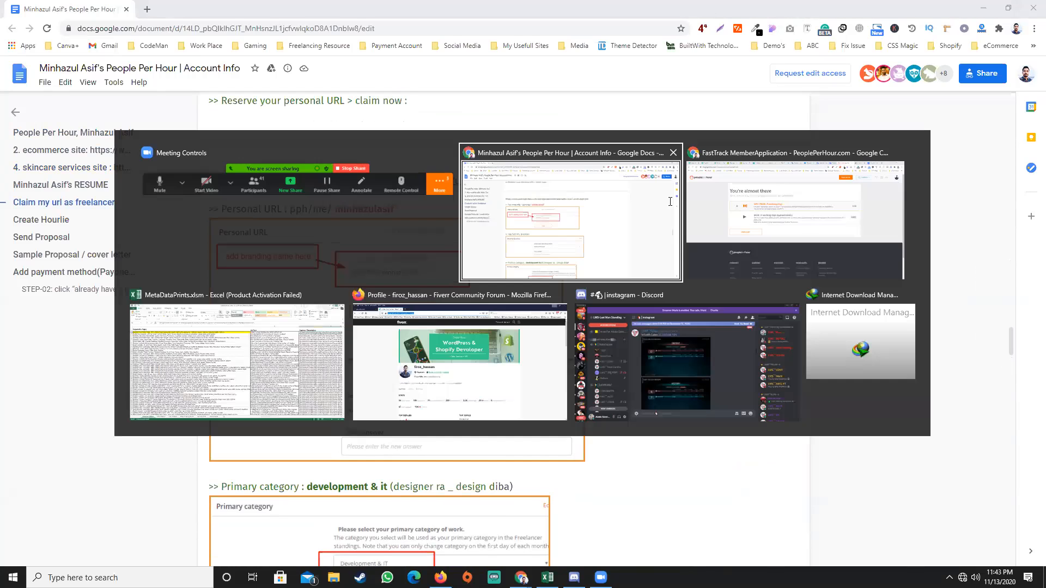
key(alt+Tab)
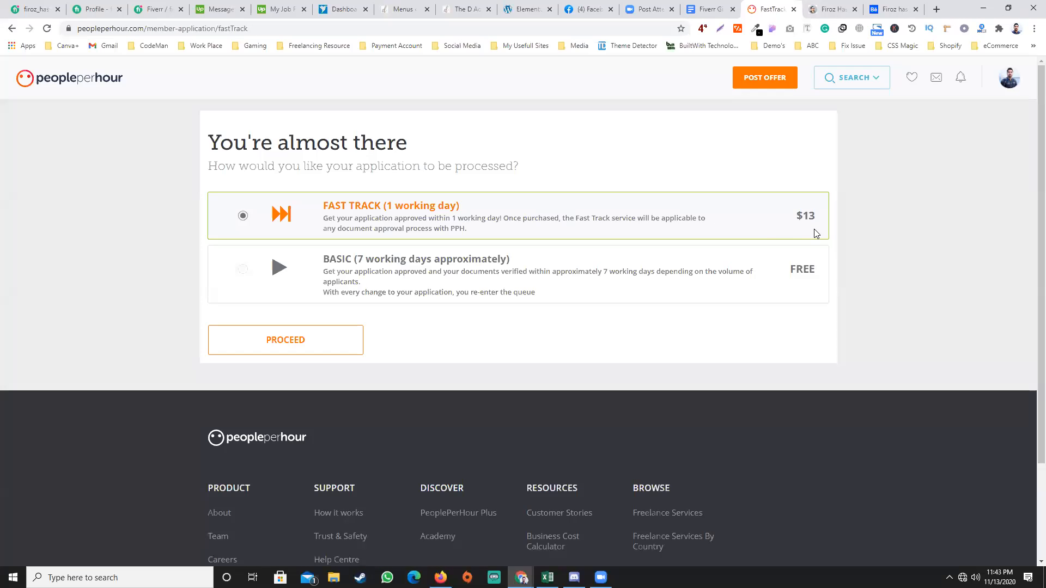
click(409, 272)
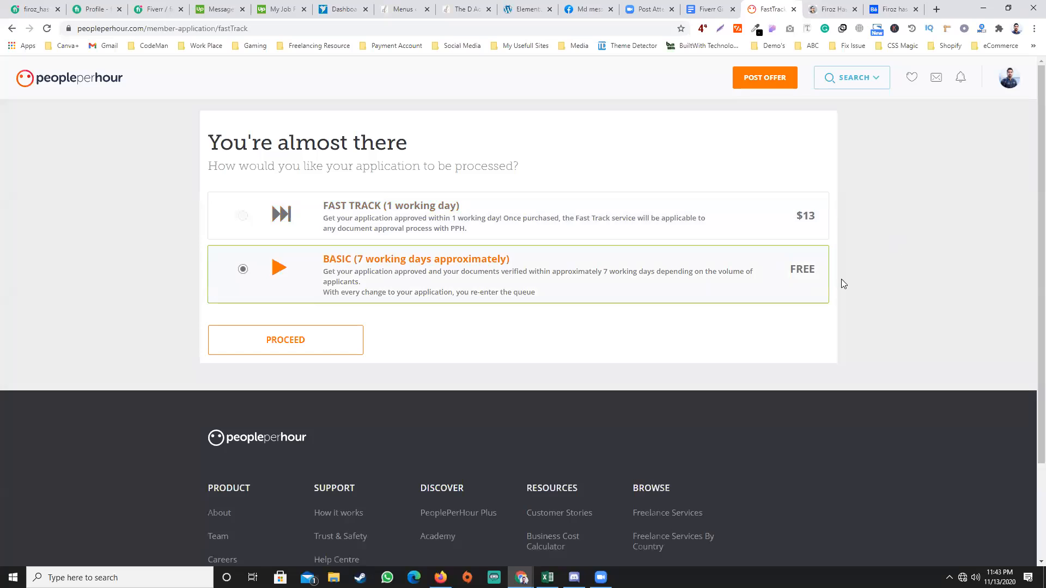
click(299, 355)
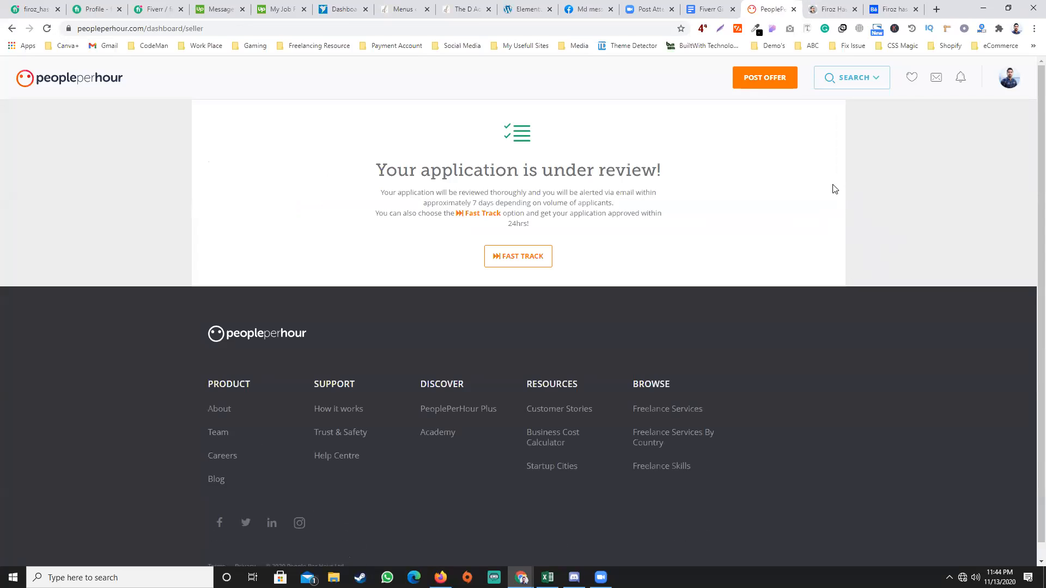
Open Gmail, refresh the inbox and read PeoplePerHour's e-mail about the application
click(831, 8)
click(103, 46)
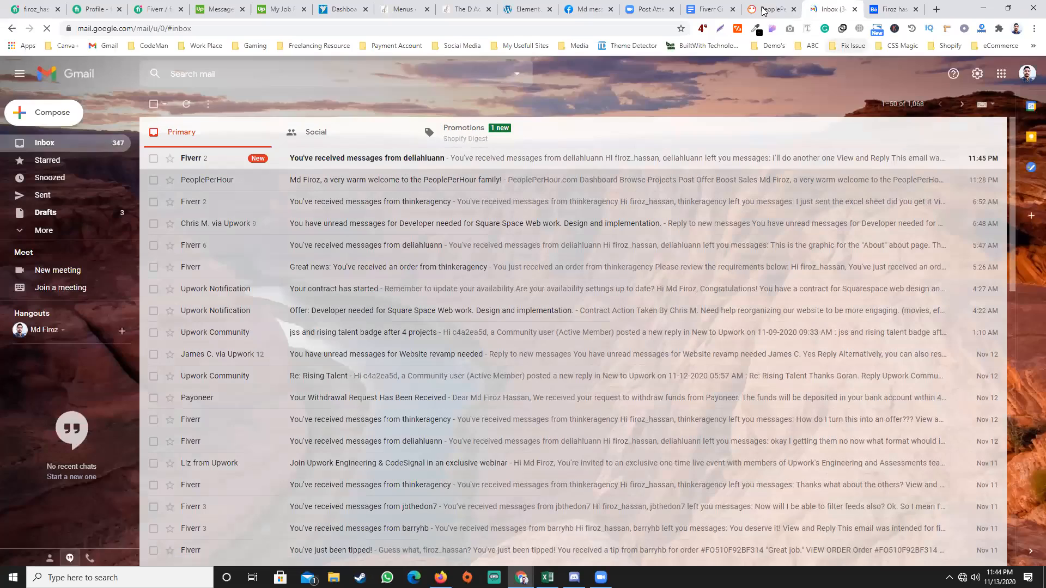
click(46, 28)
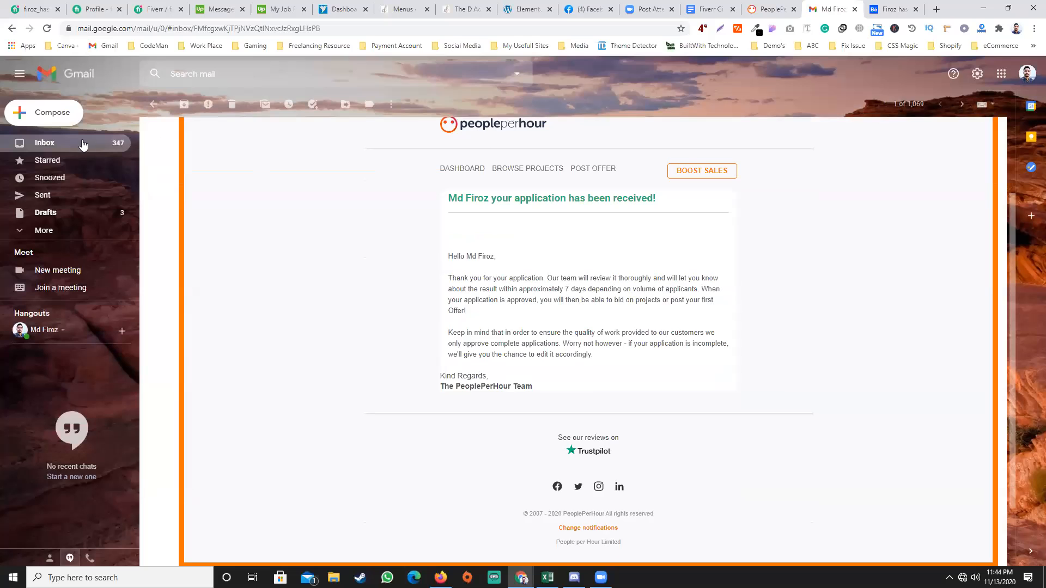
scroll(478, 190, up, 2)
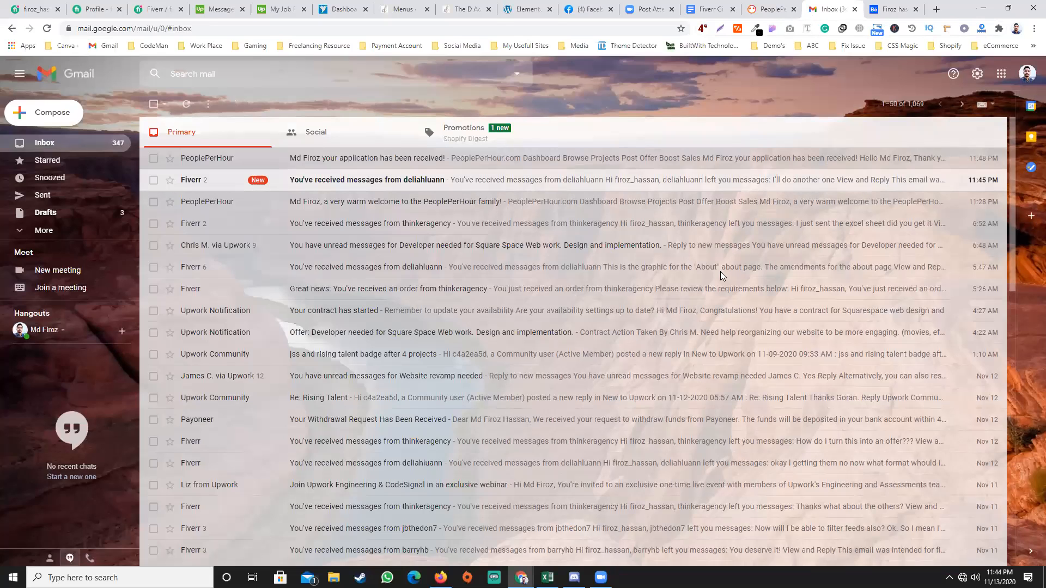
Copy the settings/username link from the guide document and open it in the PeoplePerHour browser window
key(ctrl+shift+Tab)
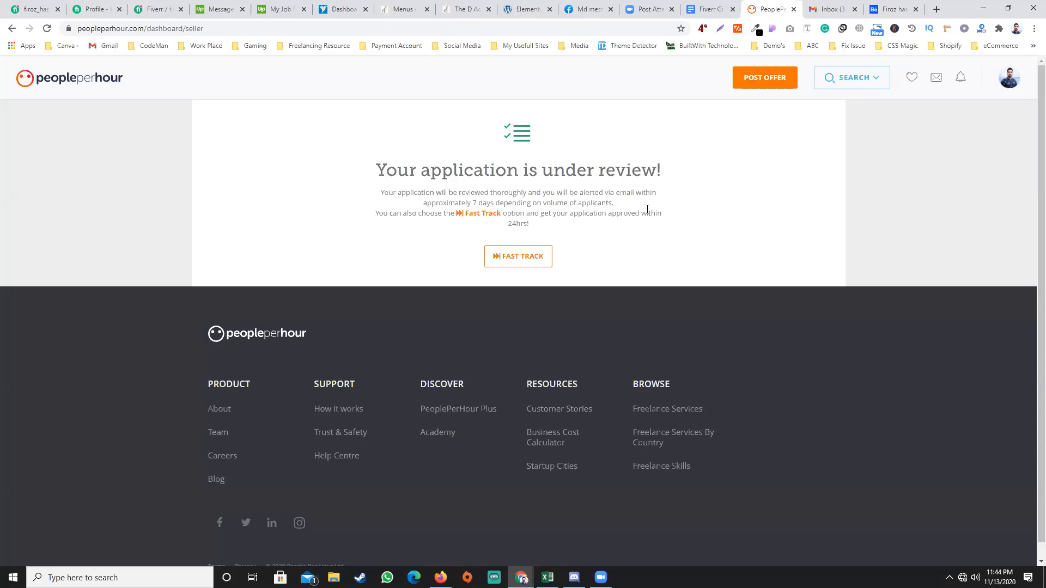
key(alt+Tab)
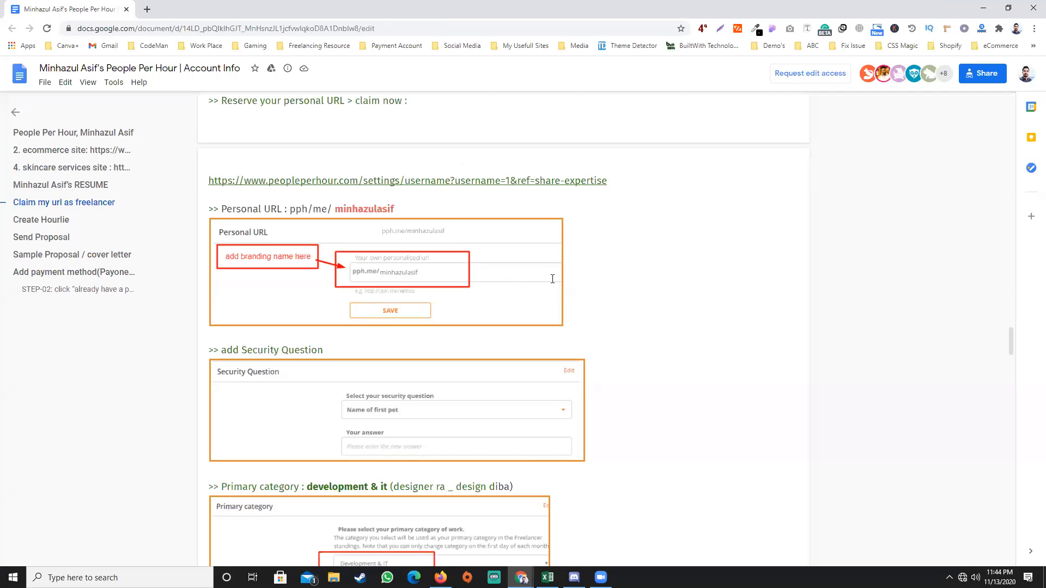
click(484, 181)
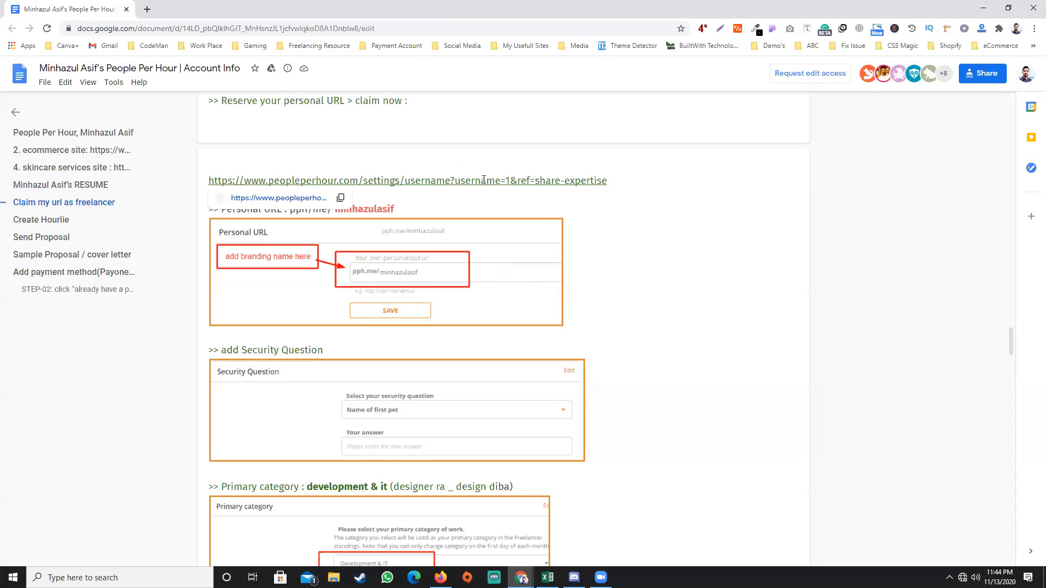
triple_click(484, 180)
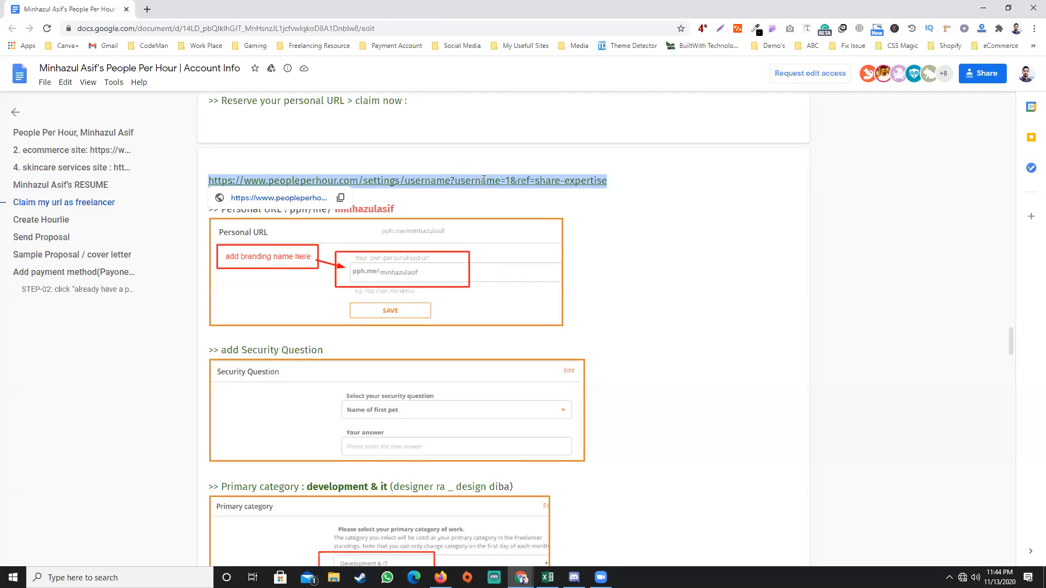
key(ctrl+c)
key(alt+Tab)
click(608, 28)
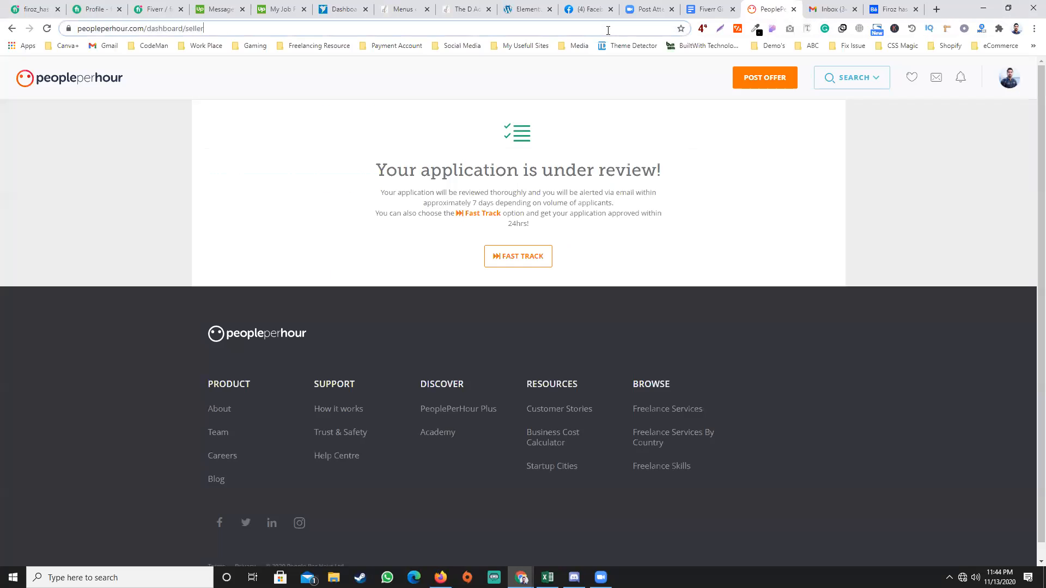
key(ctrl+v)
key(Return)
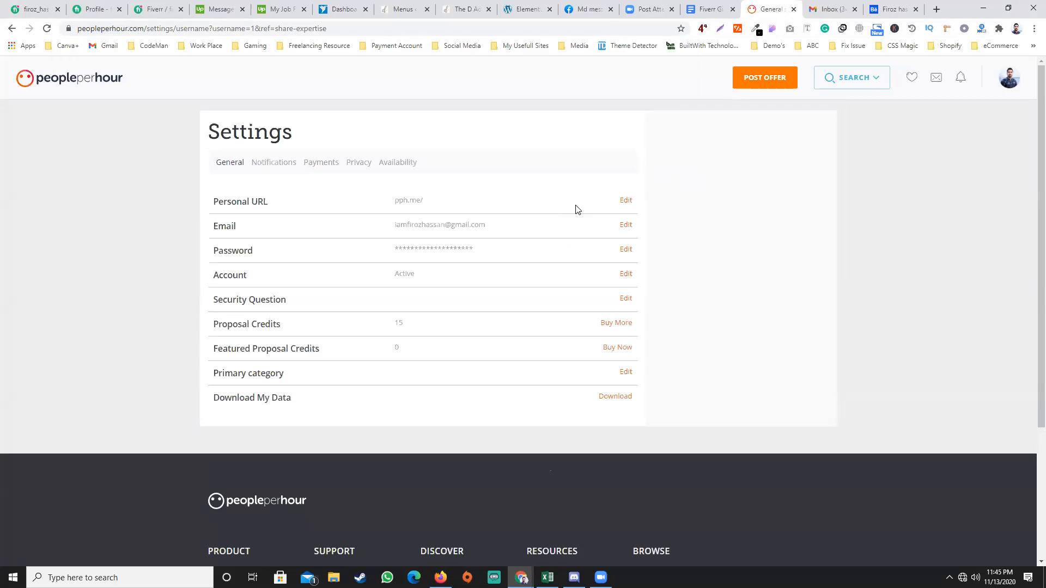
Set the personal URL on pph.me to the freelancer's full name without spaces, following the guide's example, and save it
click(623, 200)
click(410, 248)
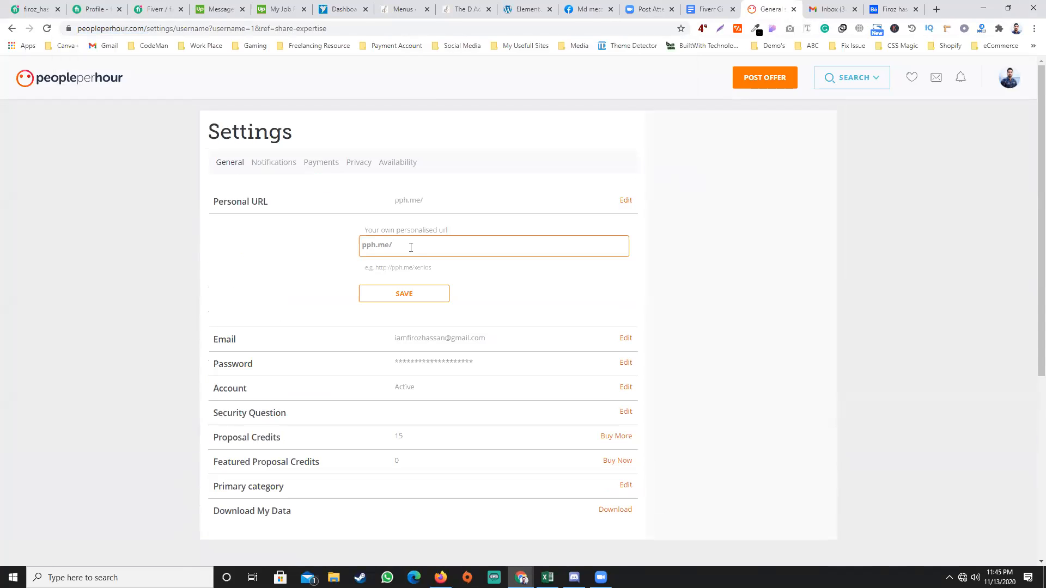
key(alt+Tab)
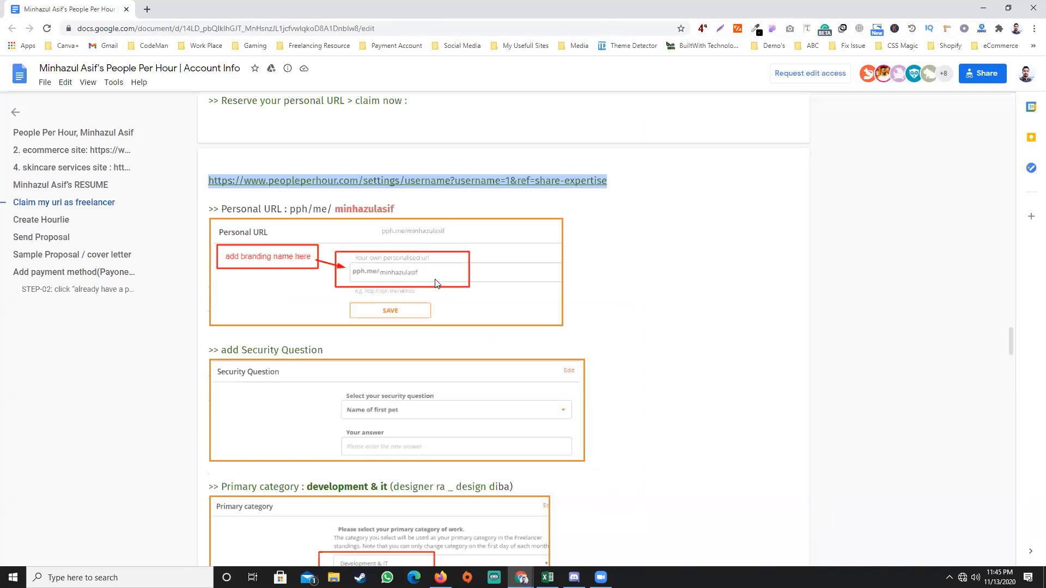
key(alt+Tab)
text(firozhassan)
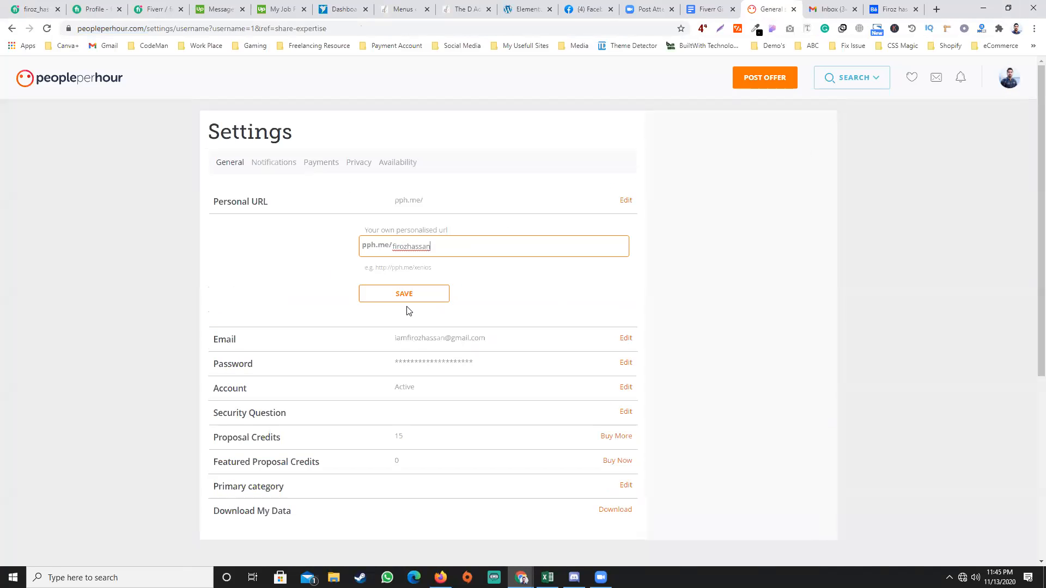
click(408, 297)
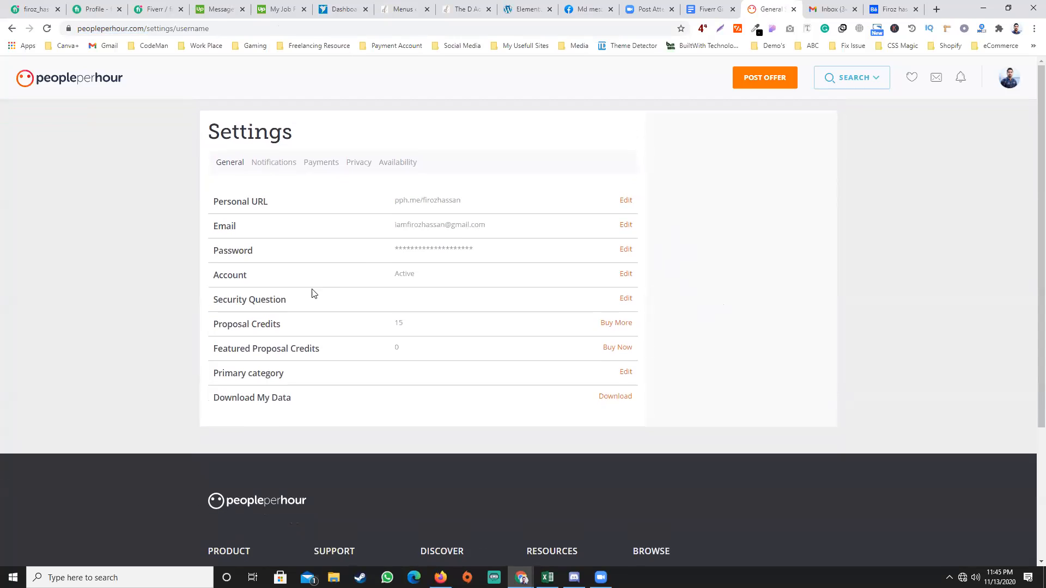
Set the account's security question to Name of hometown
click(625, 299)
scroll(599, 311, down, 1)
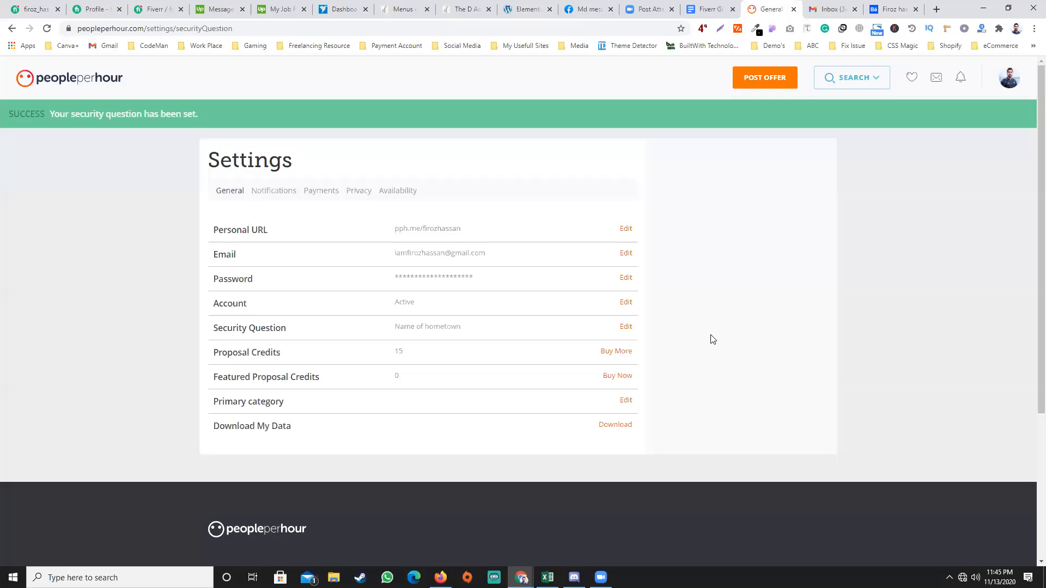
scroll(712, 338, down, 1)
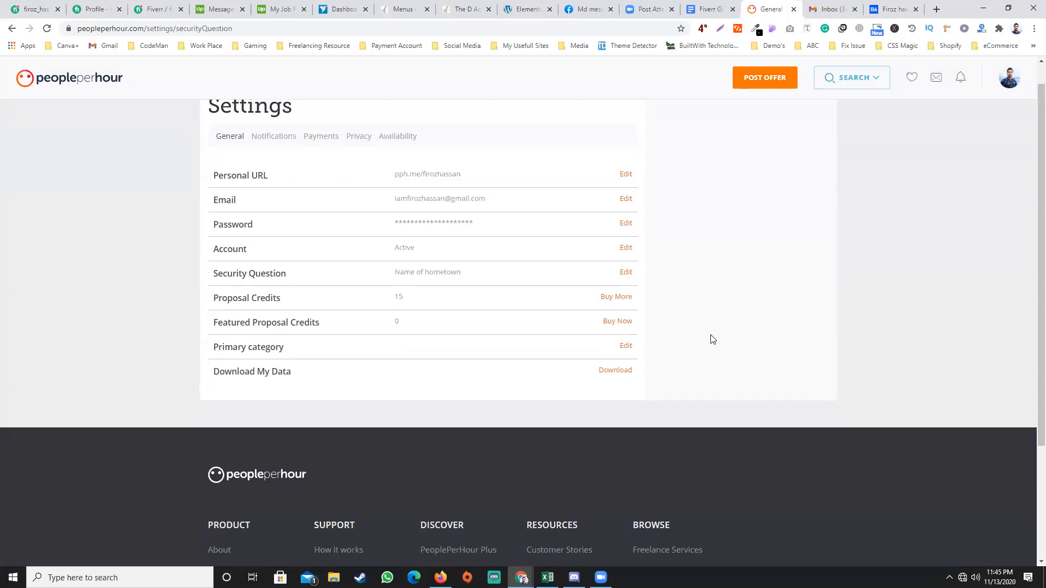
Check the guide document's instructions for the primary category and return to the PeoplePerHour settings
key(alt+Tab)
scroll(561, 301, down, 2)
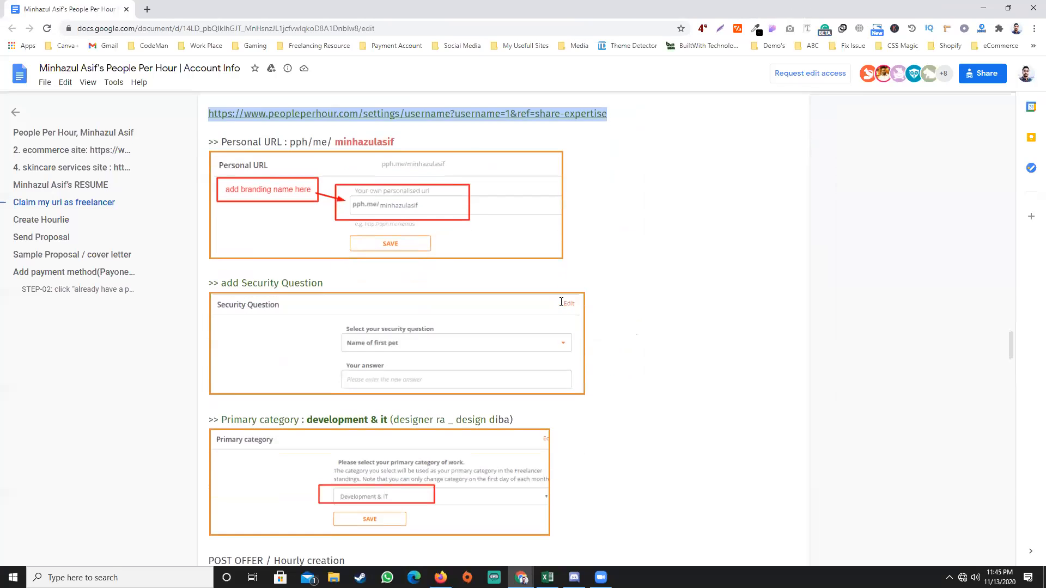
scroll(561, 302, down, 4)
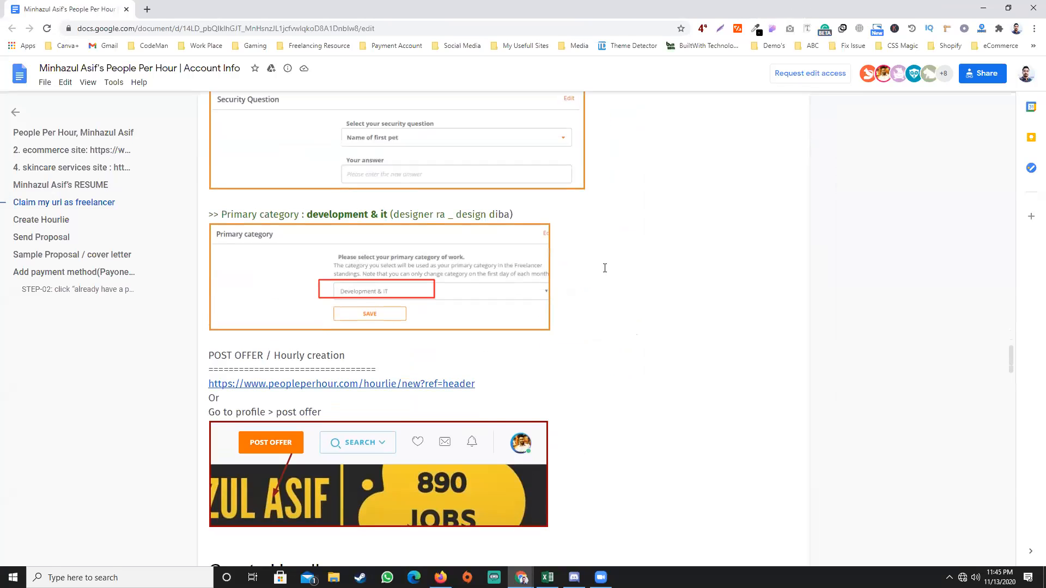
key(alt+Tab)
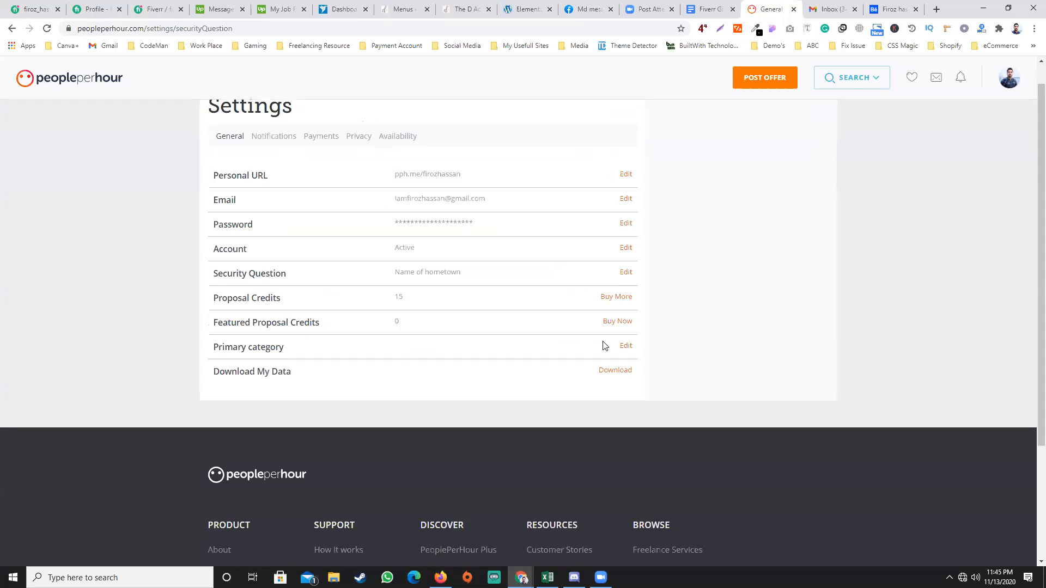
Set the account's primary category to Technology & Programming and save it
click(625, 346)
click(443, 416)
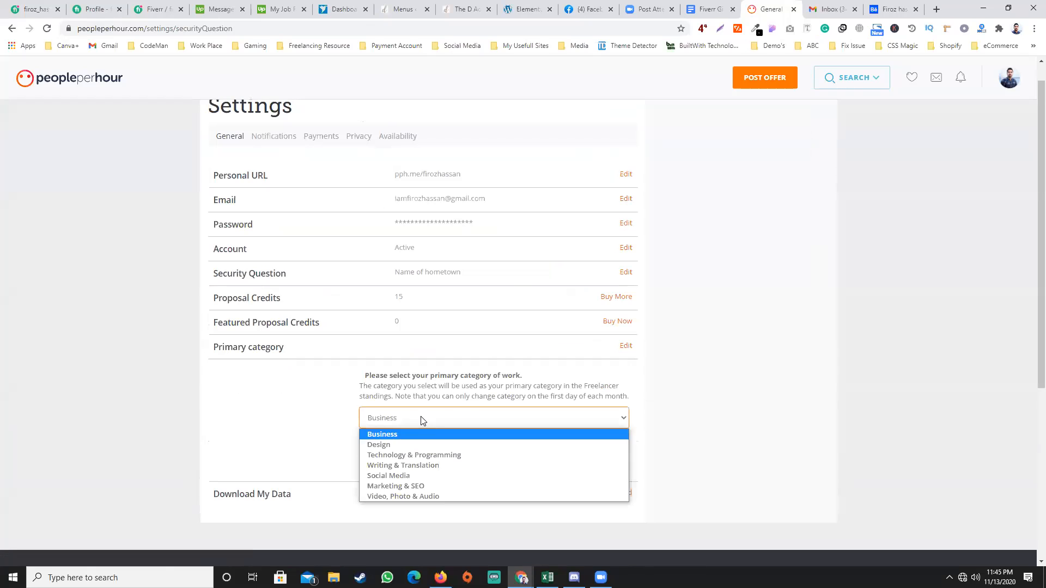
key(Down)
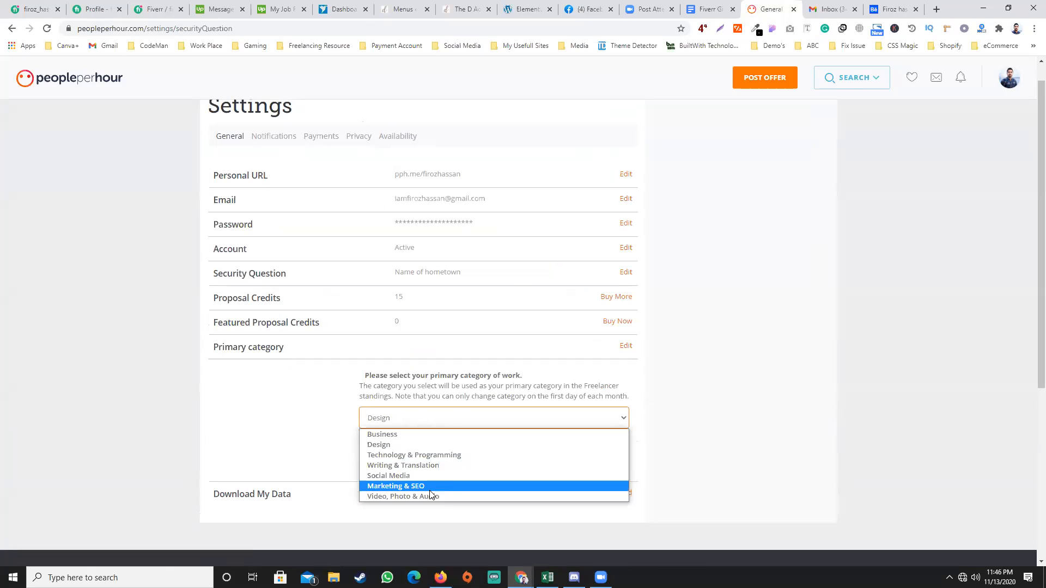
click(433, 455)
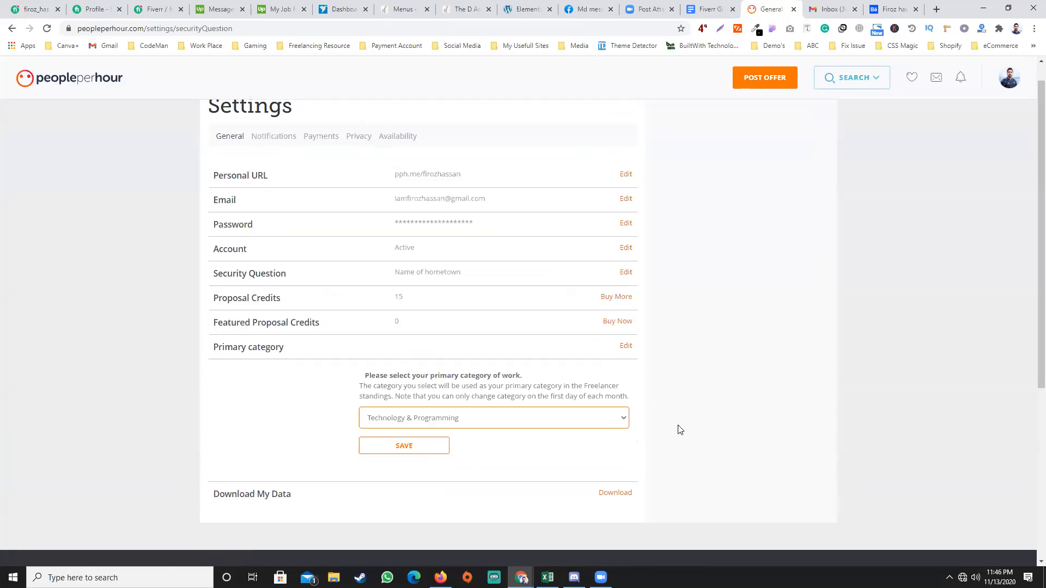
click(427, 448)
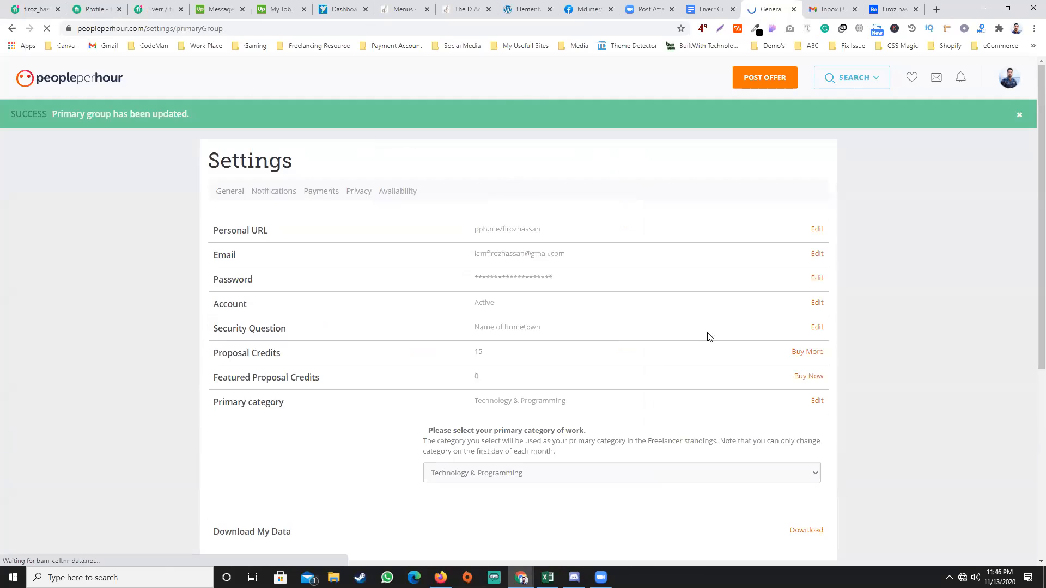
scroll(864, 360, down, 2)
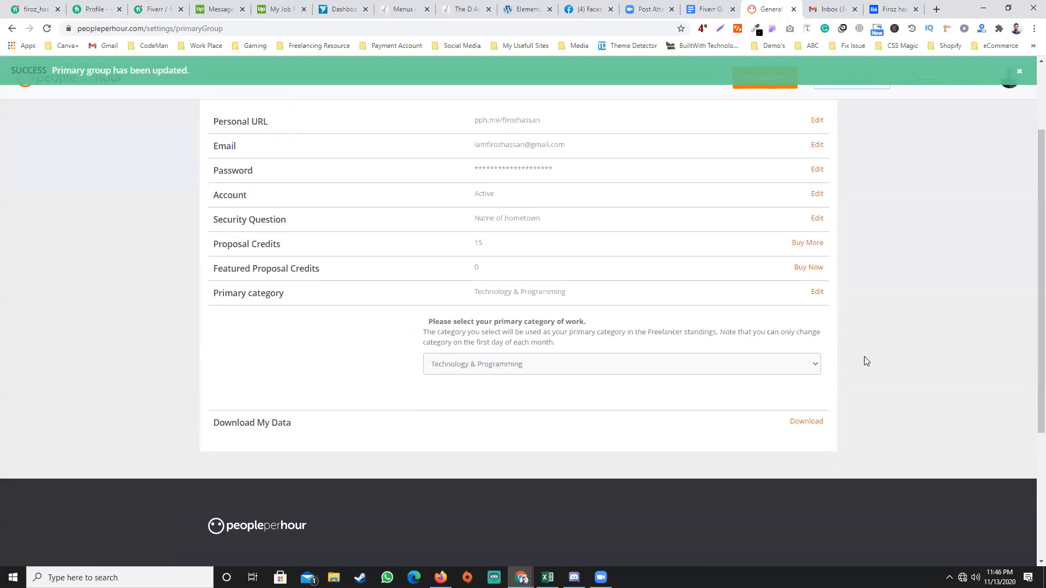
scroll(864, 356, down, 1)
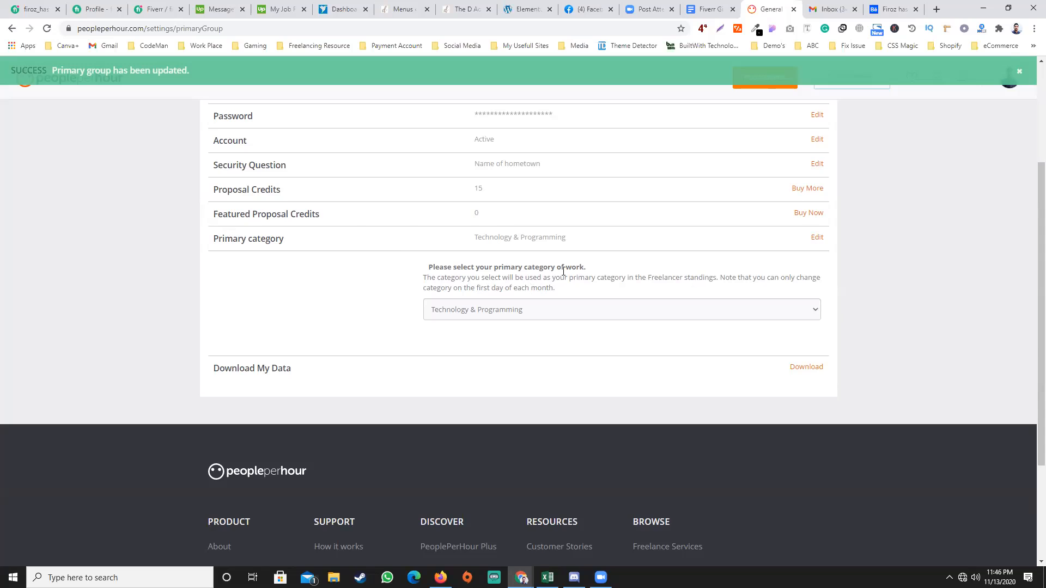
Copy the hourlie/new link under POST OFFER / Hourly creation in the guide document
key(alt+Tab)
key(alt+Tab)
key(alt+Tab)
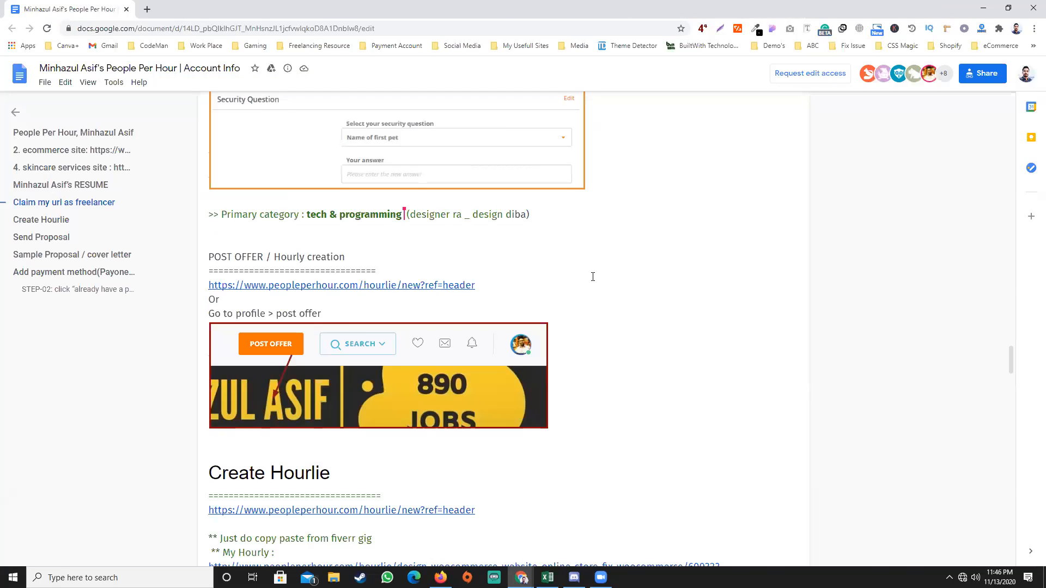
scroll(597, 245, up, 1)
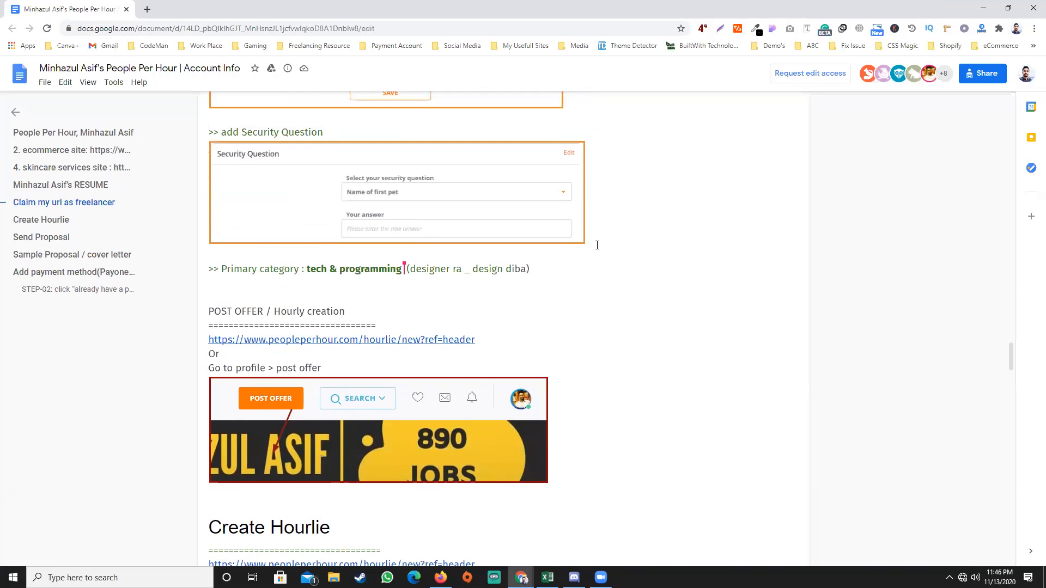
scroll(597, 245, down, 2)
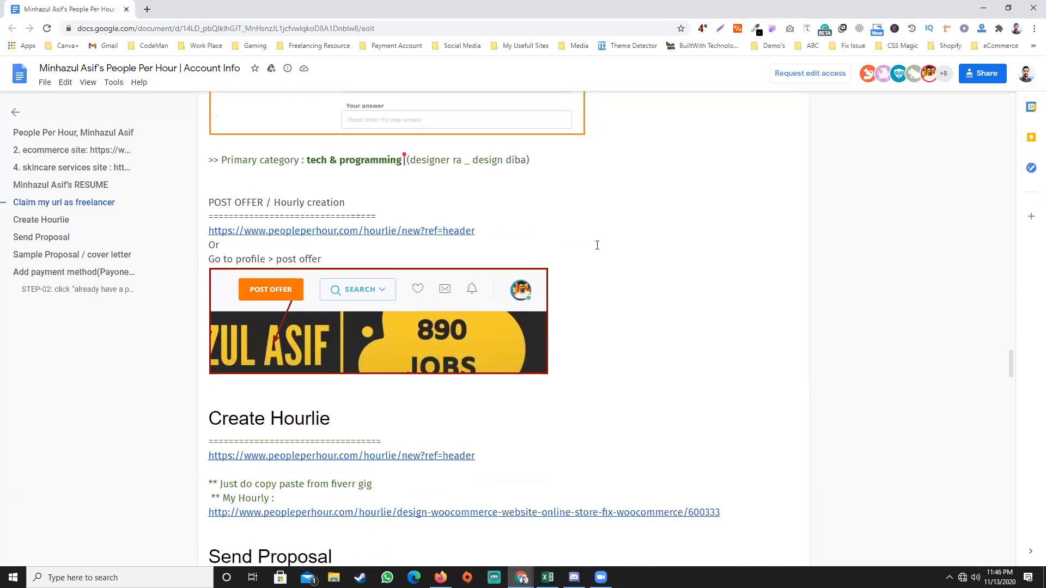
scroll(597, 245, down, 2)
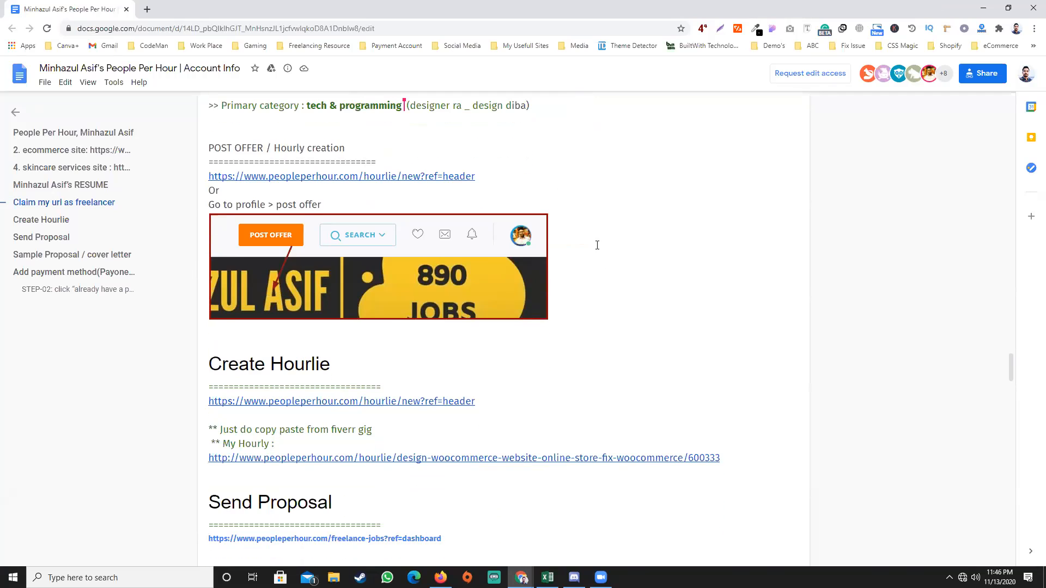
scroll(597, 245, up, 2)
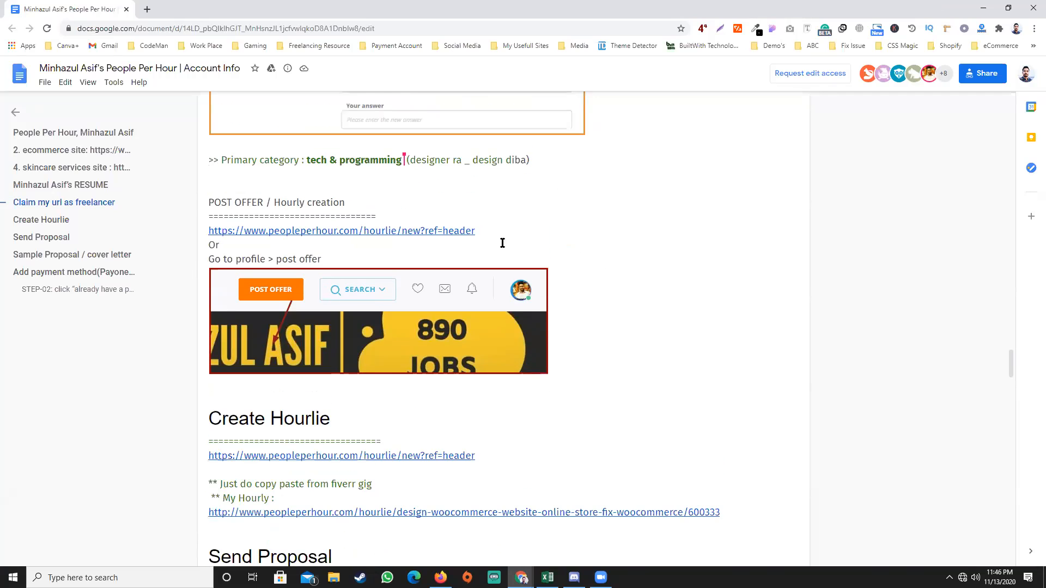
triple_click(409, 236)
key(ctrl+c)
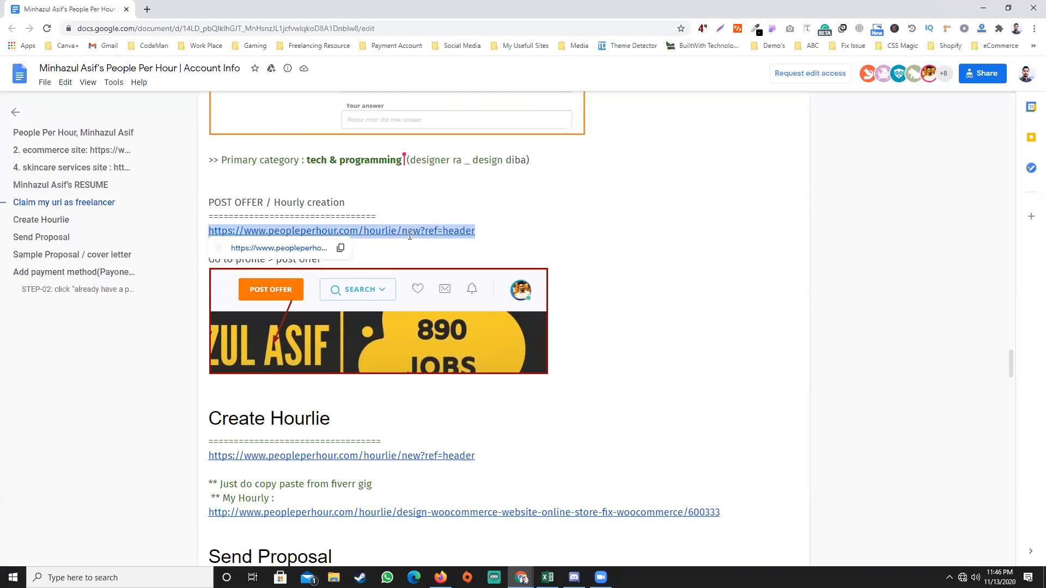
Open the copied hourlie/new link in the PeoplePerHour browser window
key(alt+Tab)
click(589, 30)
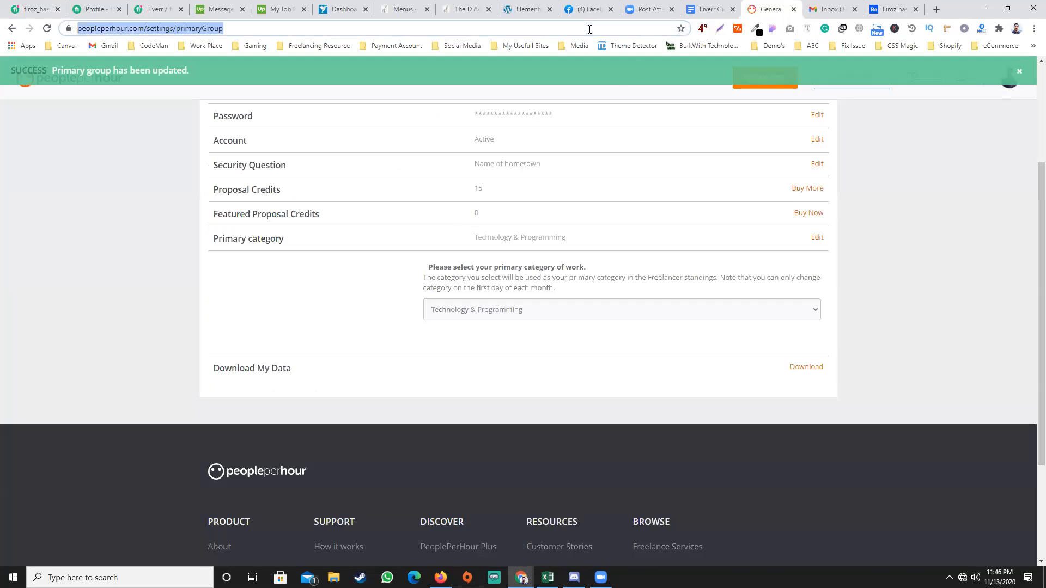
key(ctrl+v)
key(Return)
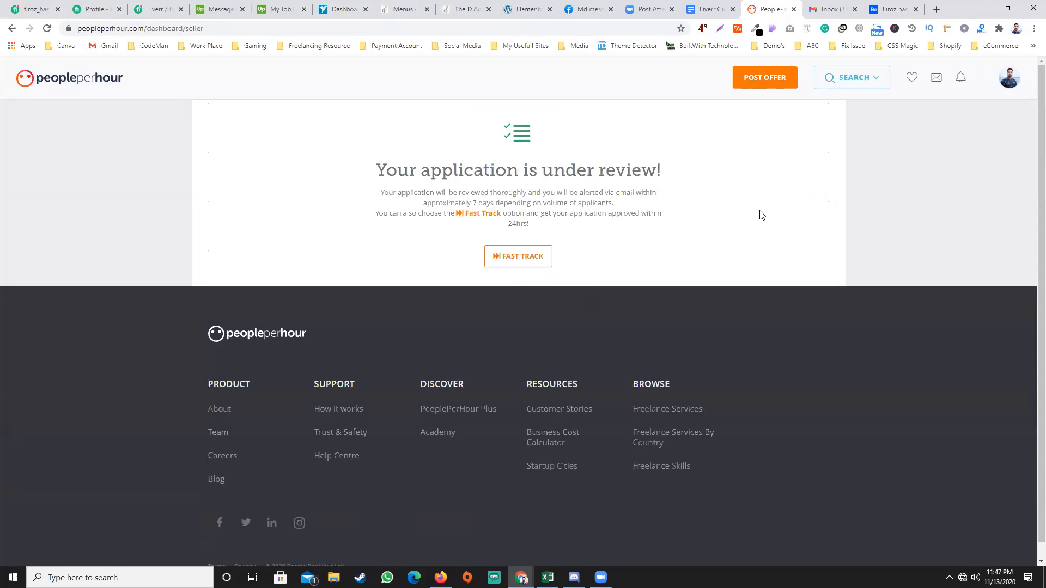
Open the freelance projects listing, browse it, and search the projects for wordpress
click(875, 77)
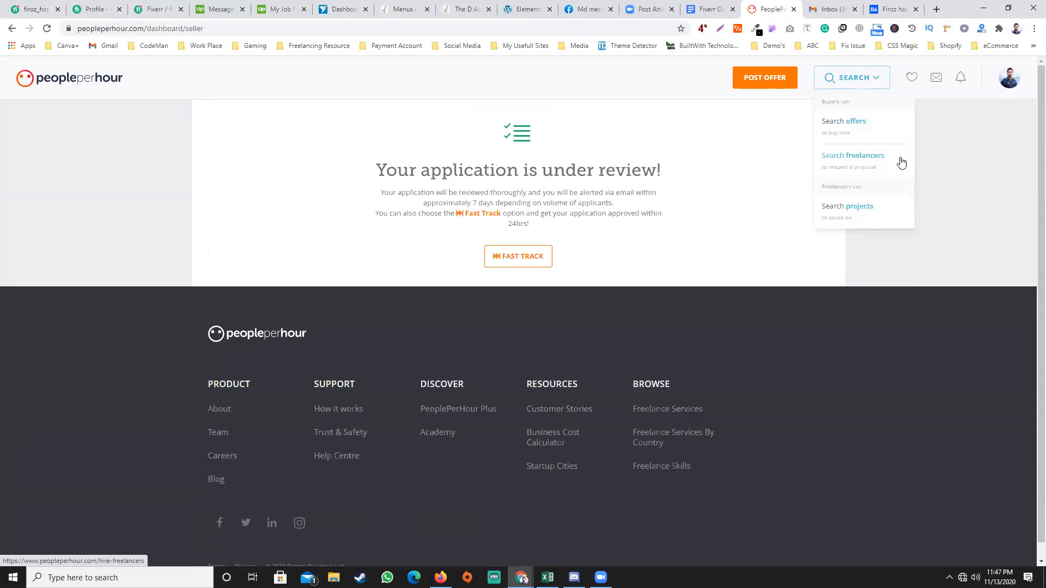
click(860, 217)
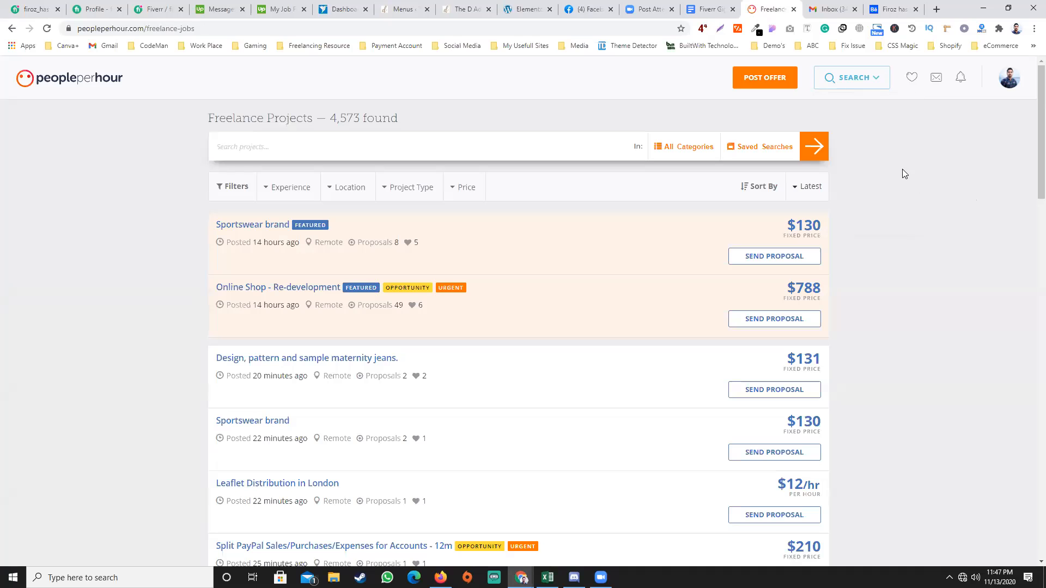
scroll(873, 164, down, 5)
scroll(872, 164, up, 4)
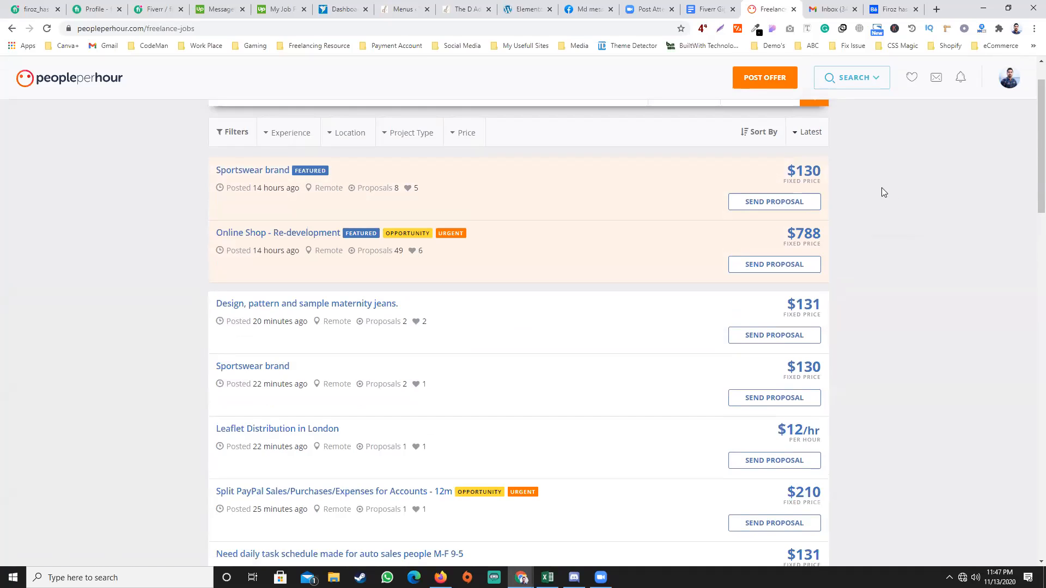
scroll(449, 162, up, 1)
click(260, 150)
text(wor)
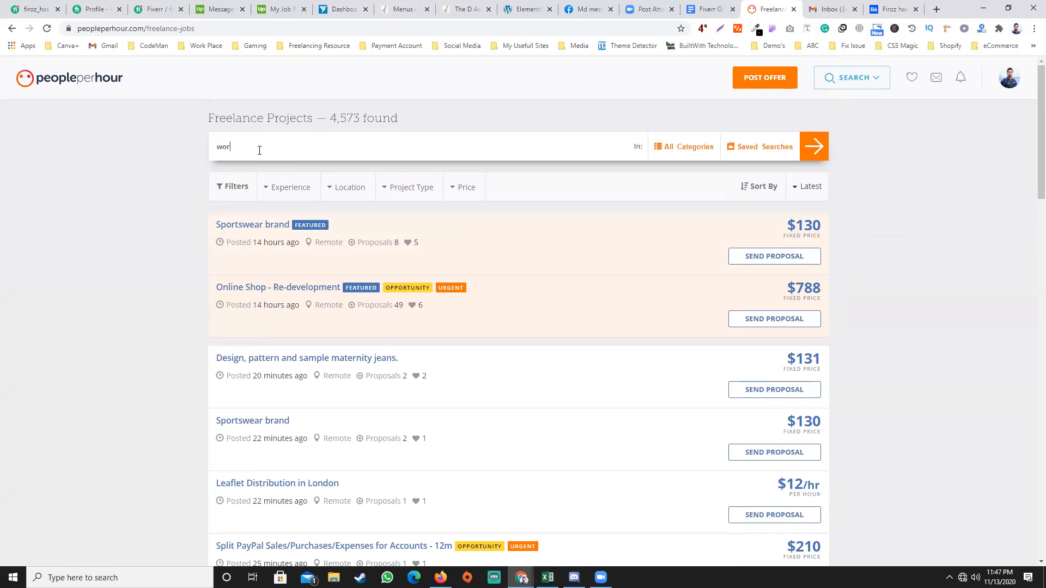
text(dpress)
key(Return)
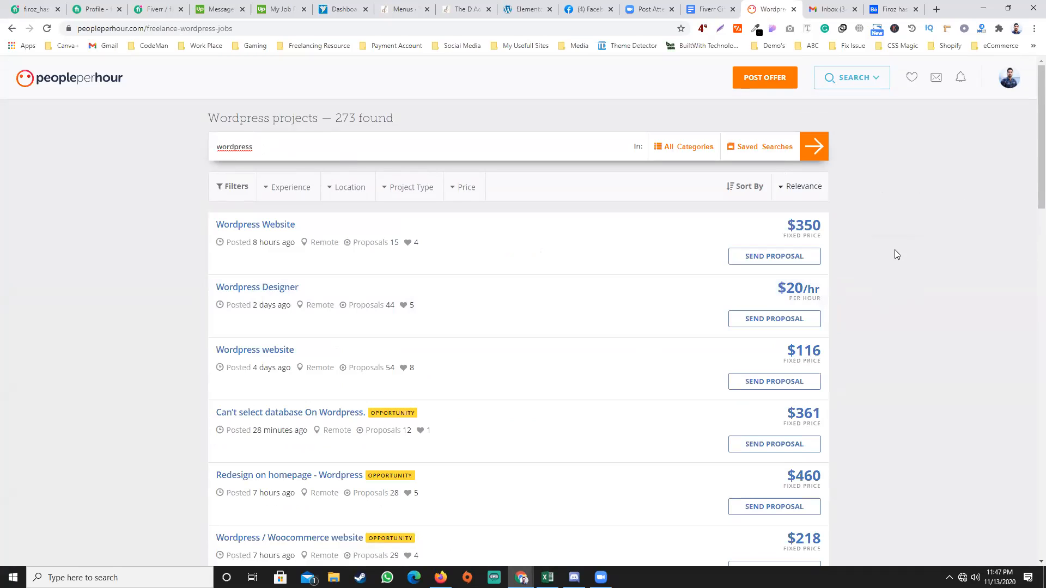
Open the first Wordpress Website project, review its description and proposal section, and return to the wordpress project list
click(262, 226)
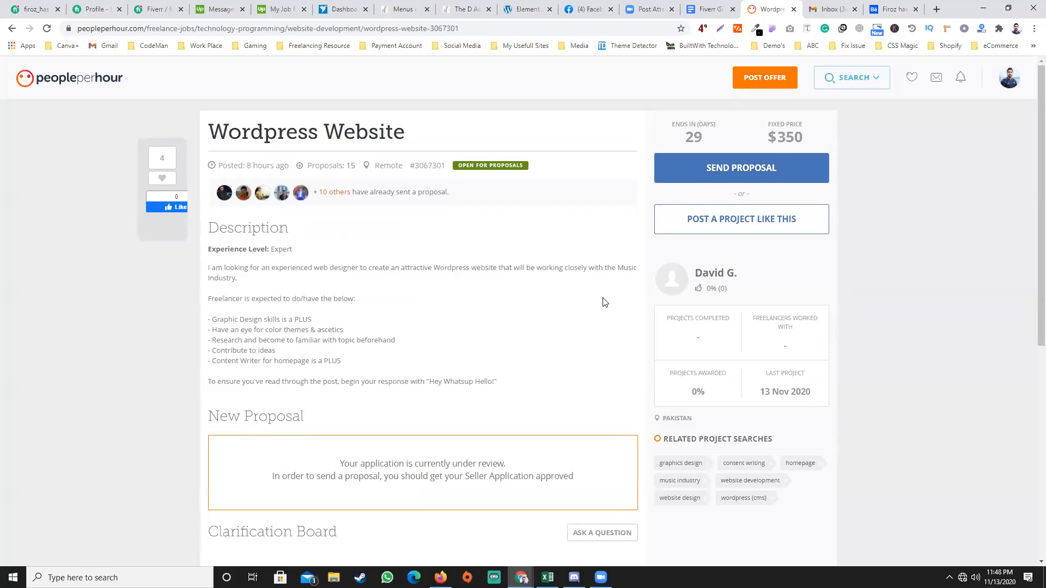
scroll(603, 298, down, 1)
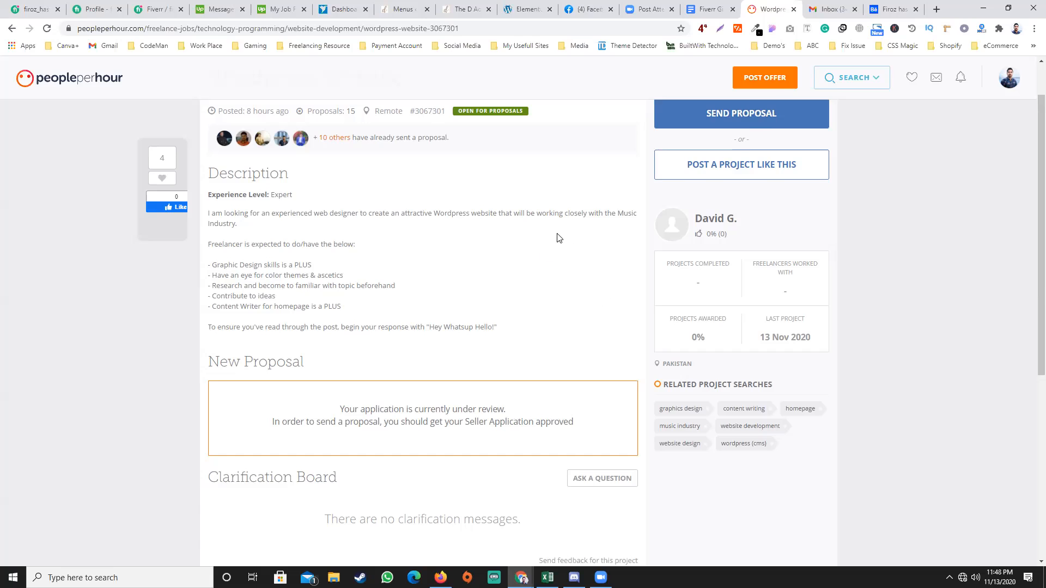
scroll(558, 238, up, 1)
key(F5)
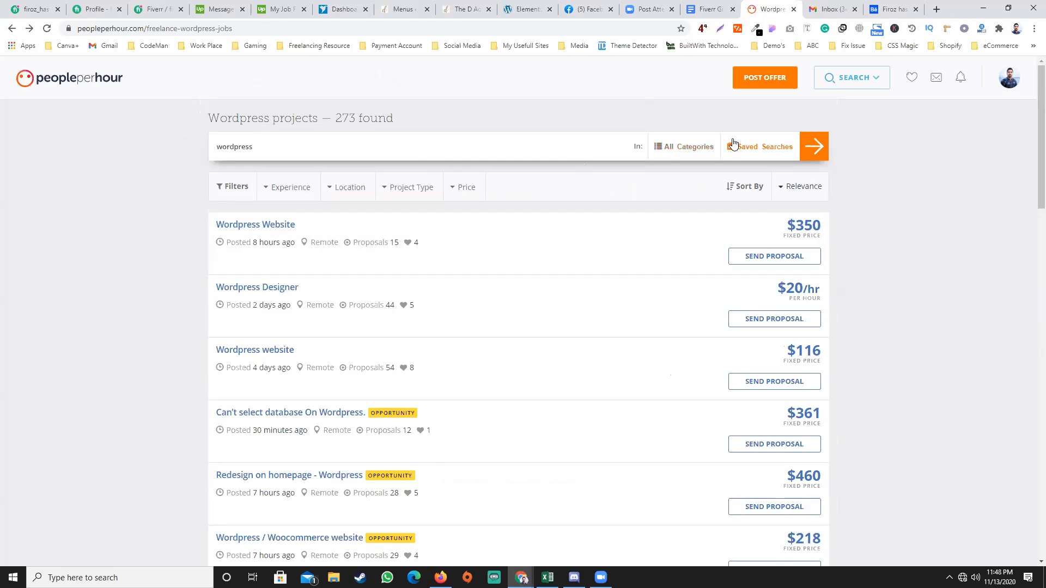
Try to send a proposal for the $350 Wordpress Website project and review its New Proposal section
click(764, 256)
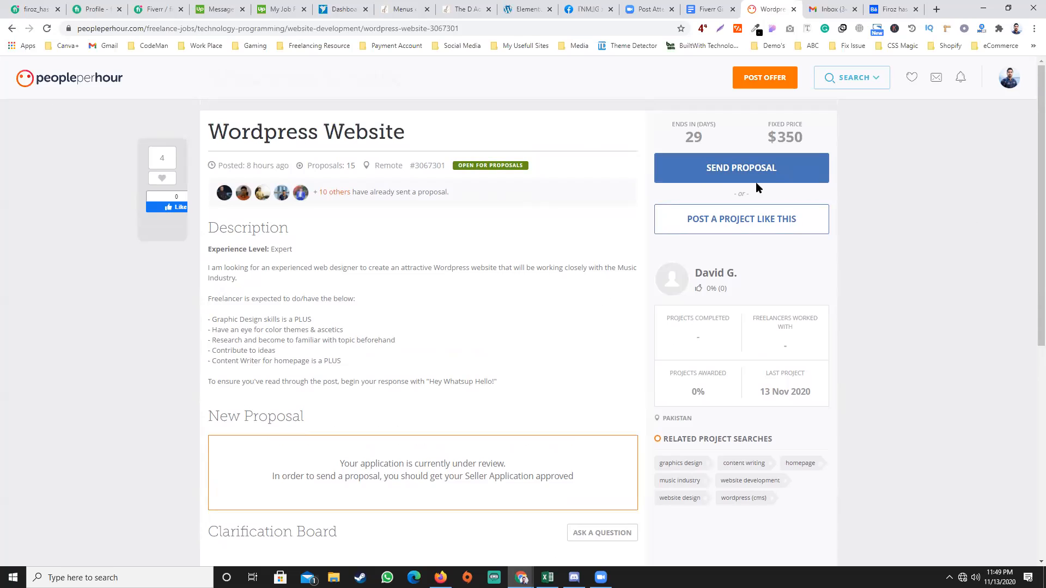
click(809, 180)
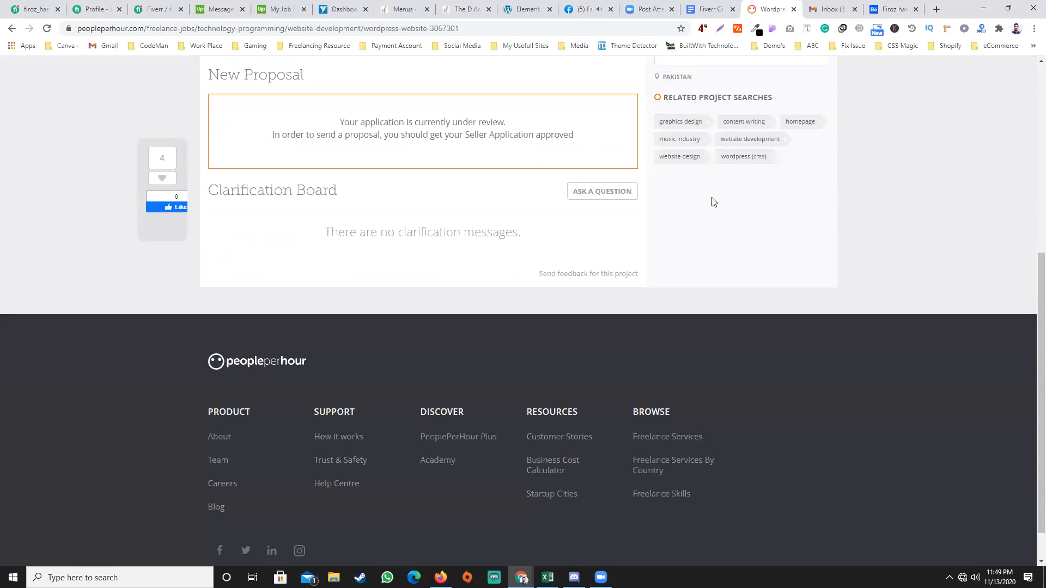
scroll(458, 237, up, 2)
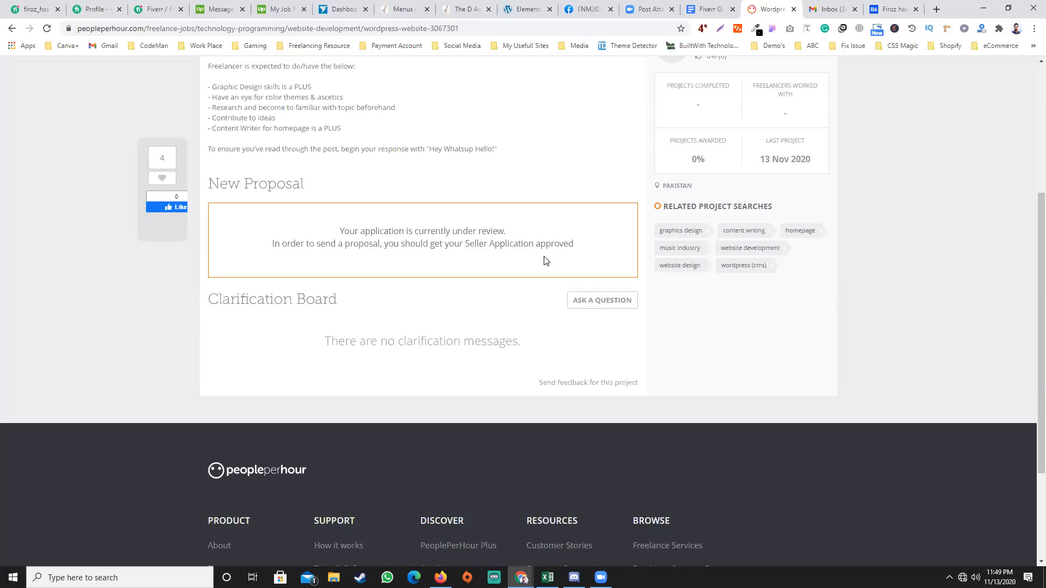
scroll(543, 260, up, 4)
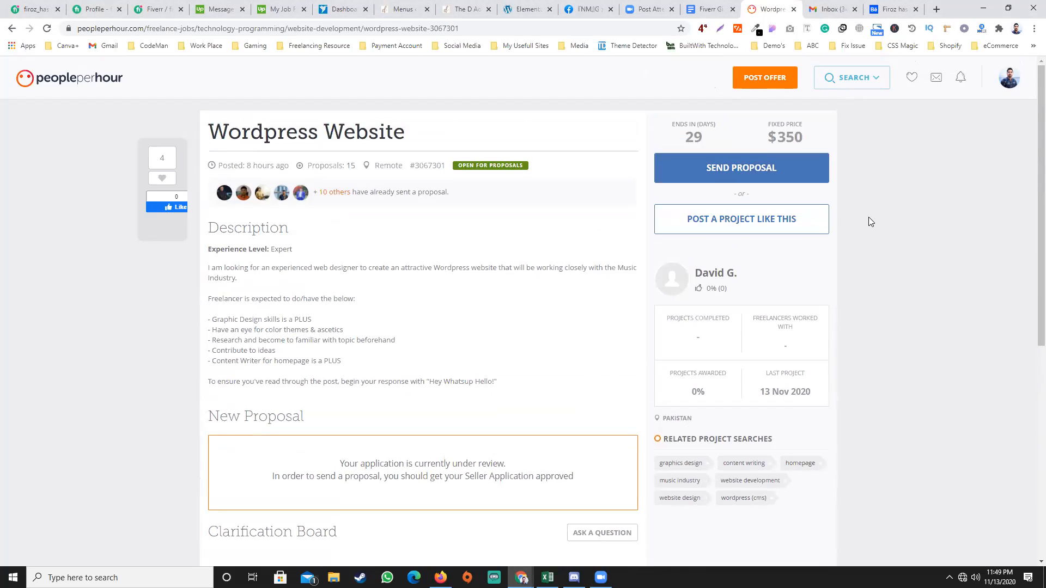
scroll(870, 217, down, 3)
scroll(870, 217, up, 3)
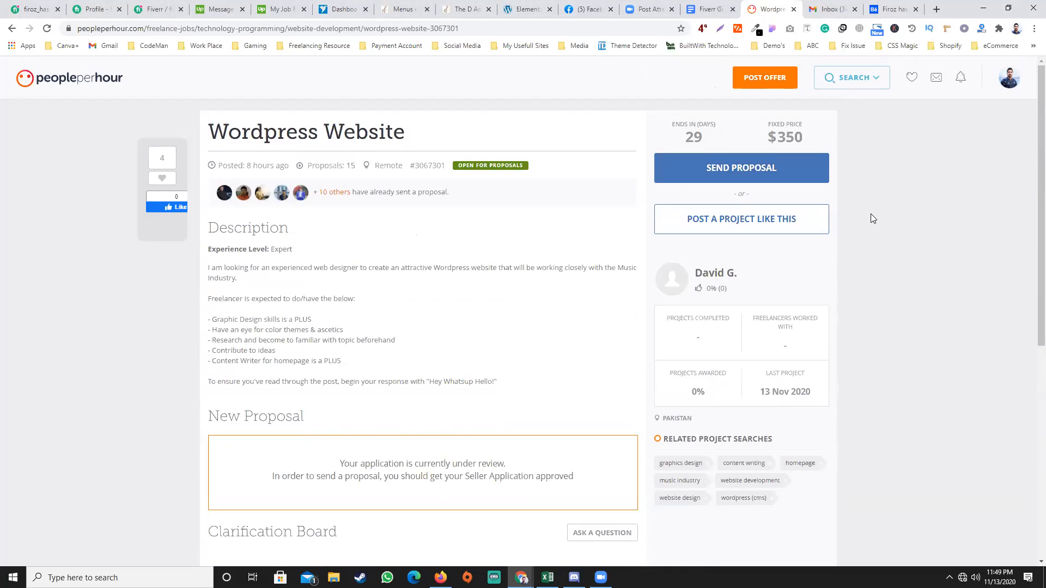